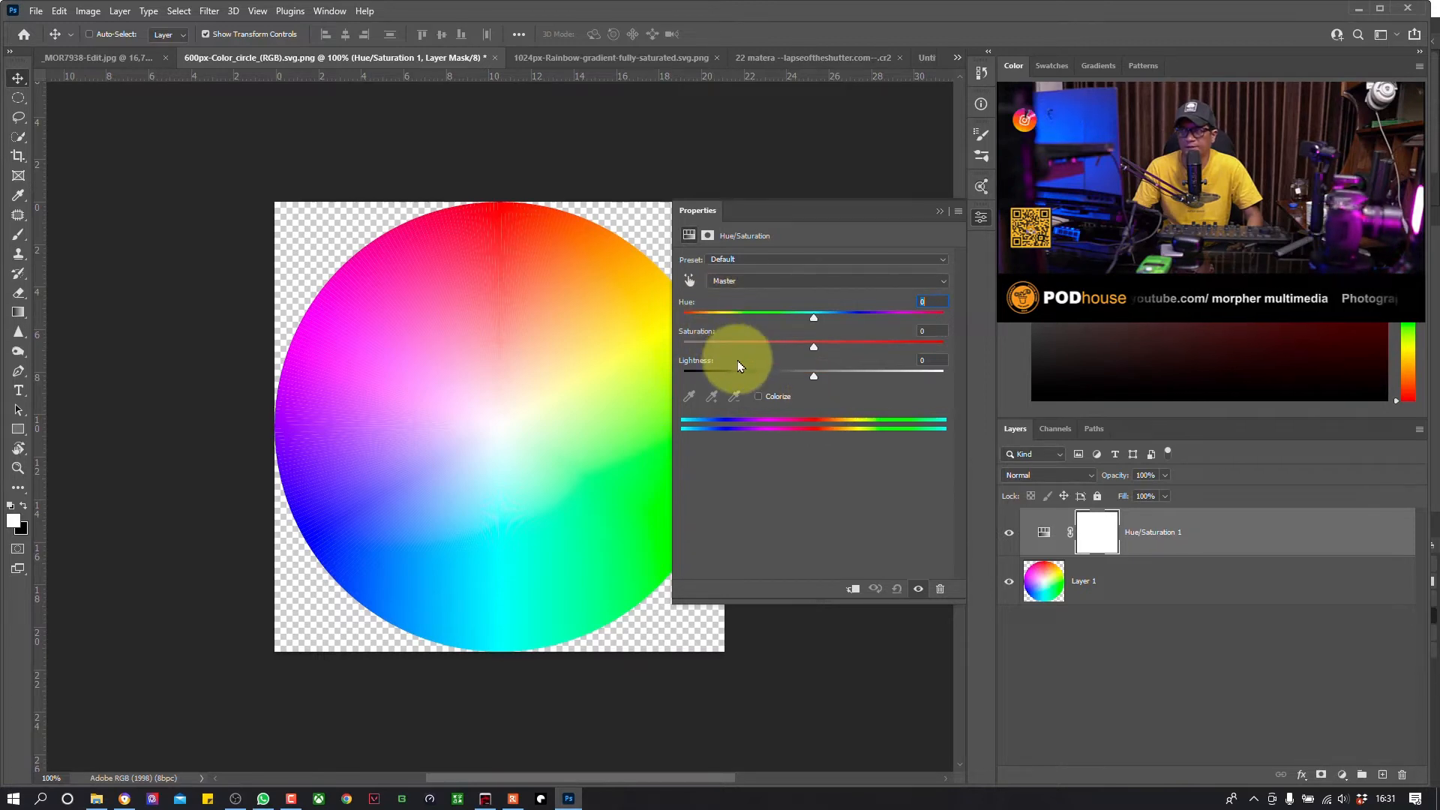
Step: Try a hue shift of +12 on the color wheel, reset it to 0, and test the Saturation and Lightness adjustments
{"action": "mouse_move", "coordinate": [812, 317]}
{"action": "left_mouse_down"}
{"action": "mouse_move", "coordinate": [726, 312]}
{"action": "mouse_move", "coordinate": [923, 332]}
{"action": "mouse_move", "coordinate": [753, 318]}
{"action": "mouse_move", "coordinate": [912, 330]}
{"action": "mouse_move", "coordinate": [789, 321]}
{"action": "mouse_move", "coordinate": [829, 318]}
{"action": "left_mouse_up"}
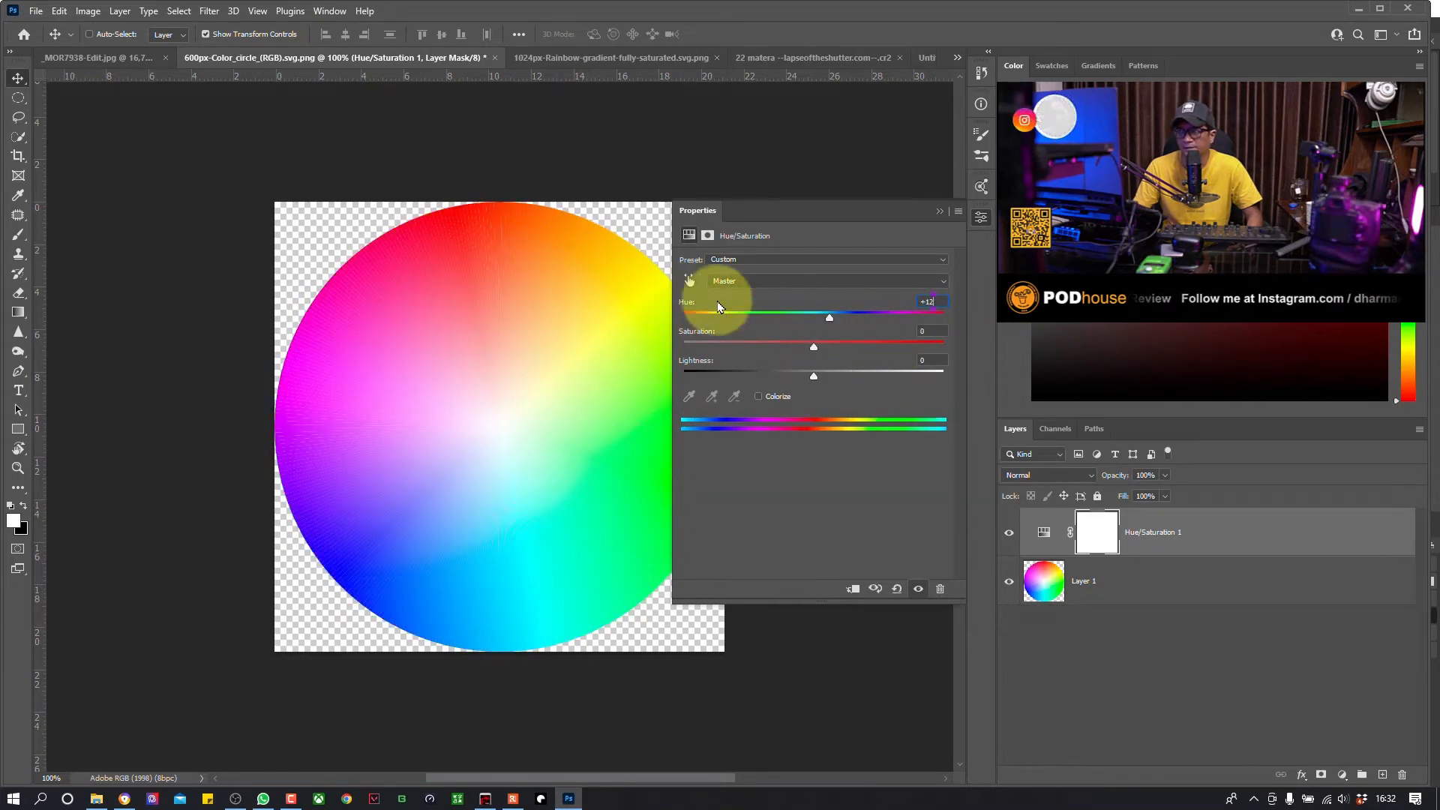
{"action": "double_click", "coordinate": [691, 303]}
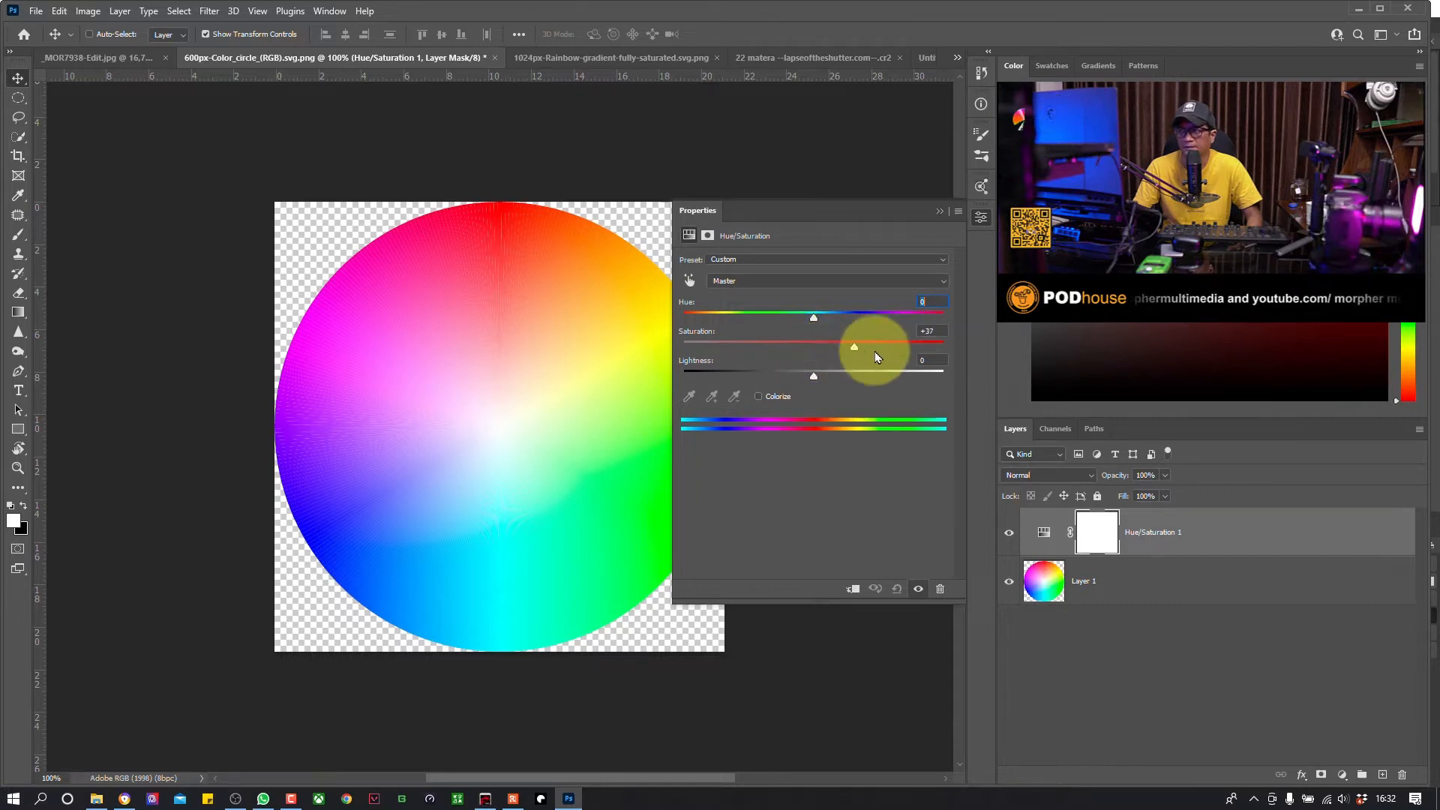
{"action": "left_click_drag", "start_coordinate": [963, 367], "coordinate": [817, 379]}
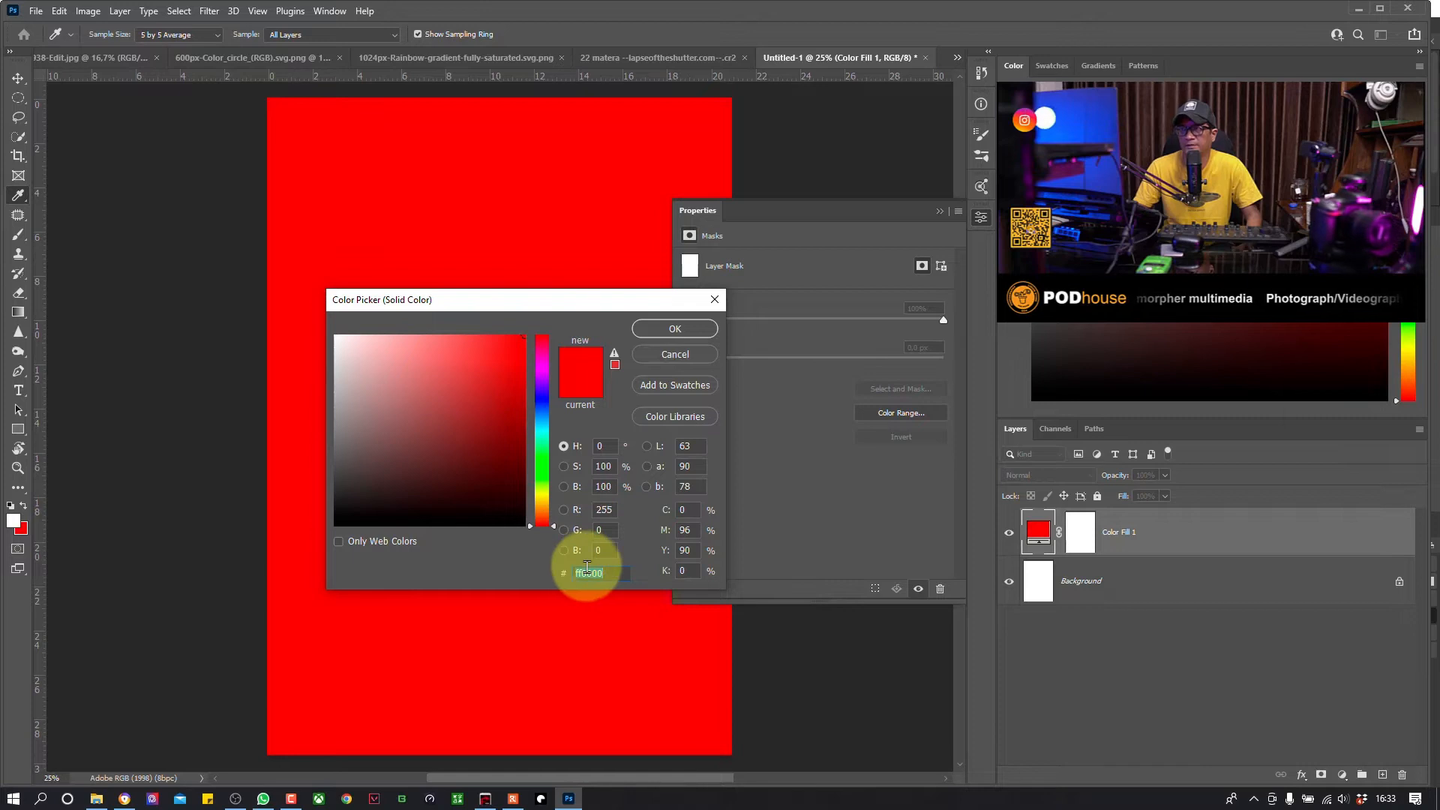
Step: Try different hues for the solid color fill, ending at a hue of 185° and a darker, muted teal 325b5f
{"action": "mouse_move", "coordinate": [554, 527]}
{"action": "left_mouse_down"}
{"action": "mouse_move", "coordinate": [550, 489]}
{"action": "mouse_move", "coordinate": [552, 524]}
{"action": "left_mouse_up"}
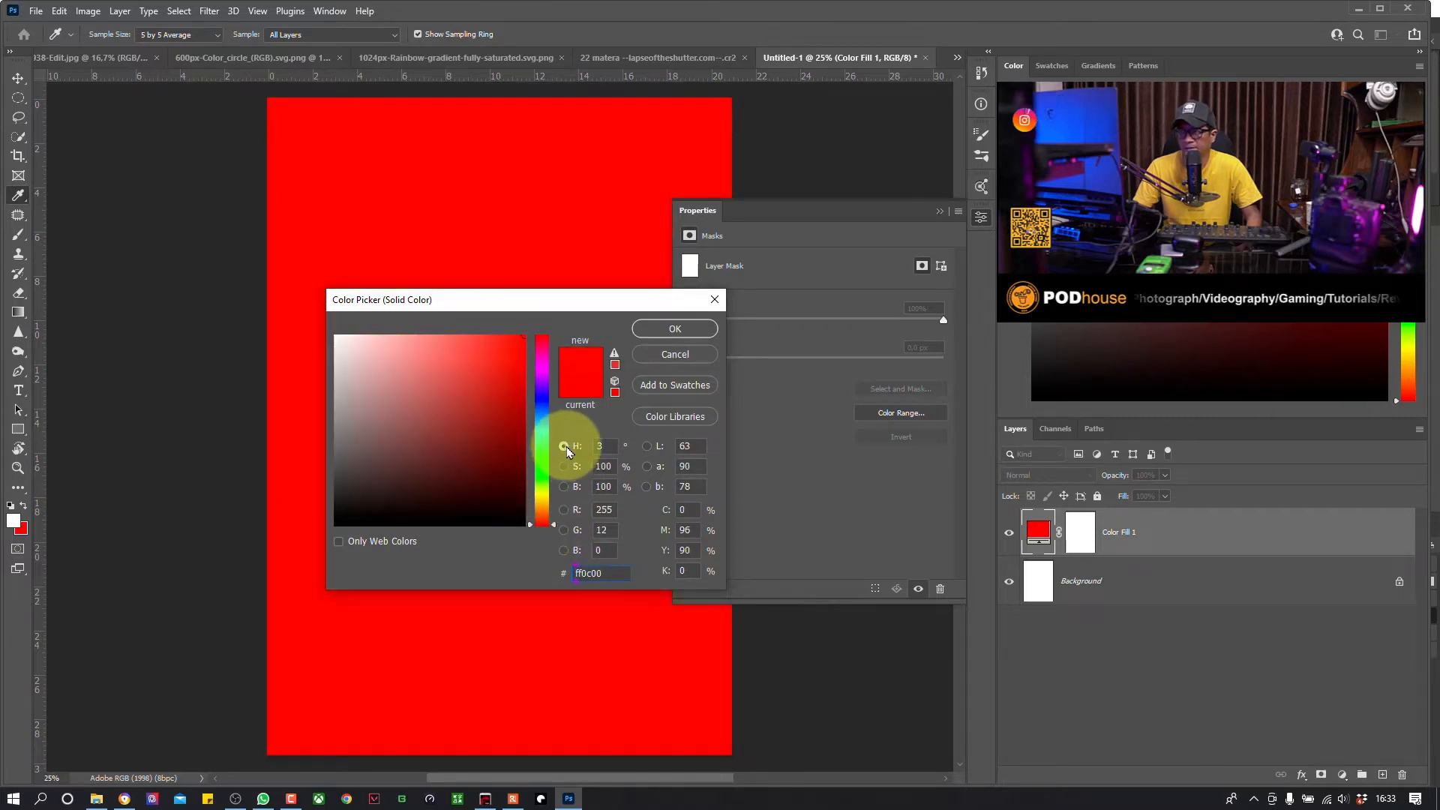
{"action": "left_click_drag", "start_coordinate": [554, 498], "coordinate": [573, 347]}
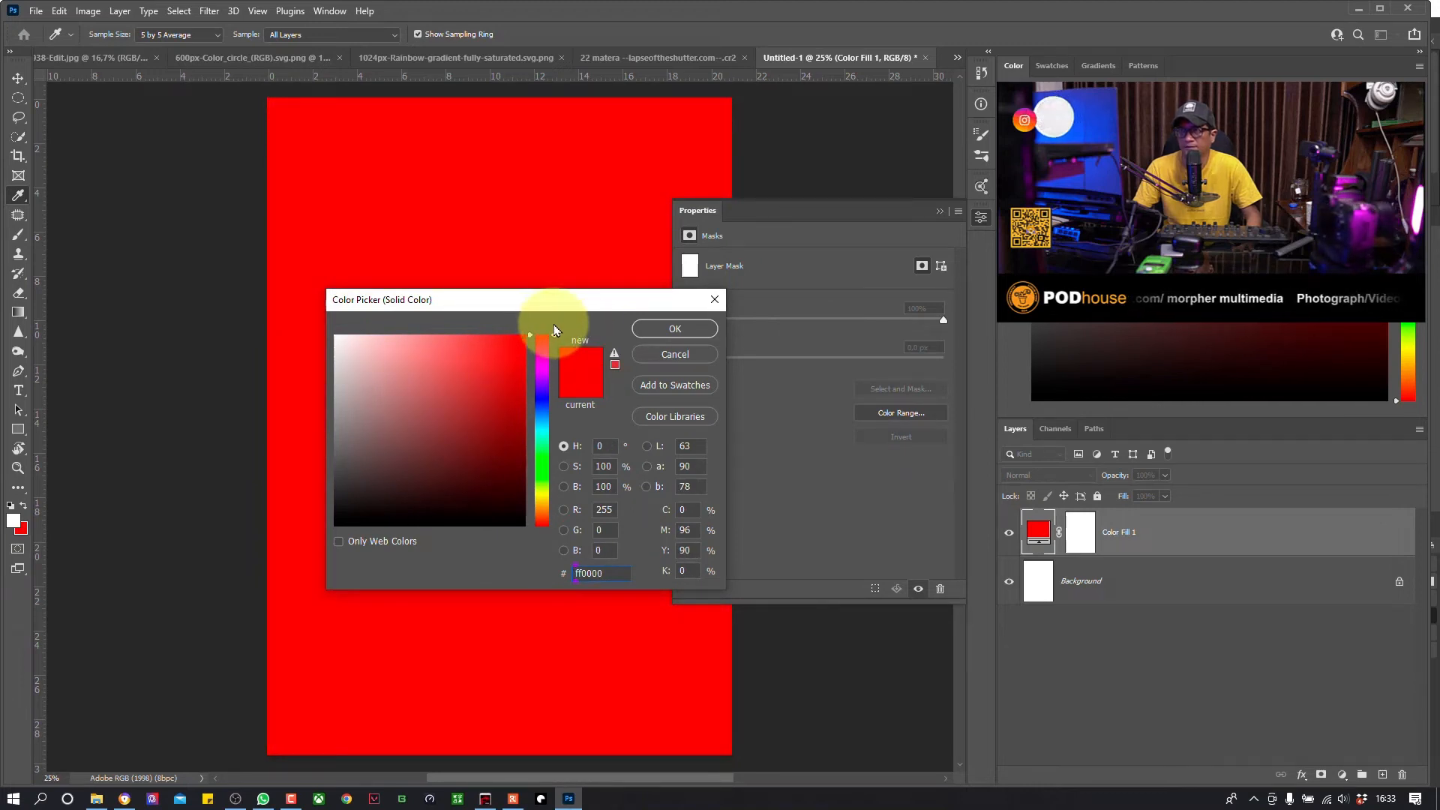
{"action": "mouse_move", "coordinate": [556, 330]}
{"action": "left_mouse_down"}
{"action": "mouse_move", "coordinate": [551, 553]}
{"action": "mouse_move", "coordinate": [574, 480]}
{"action": "mouse_move", "coordinate": [573, 564]}
{"action": "mouse_move", "coordinate": [575, 362]}
{"action": "mouse_move", "coordinate": [555, 545]}
{"action": "mouse_move", "coordinate": [543, 514]}
{"action": "left_mouse_up"}
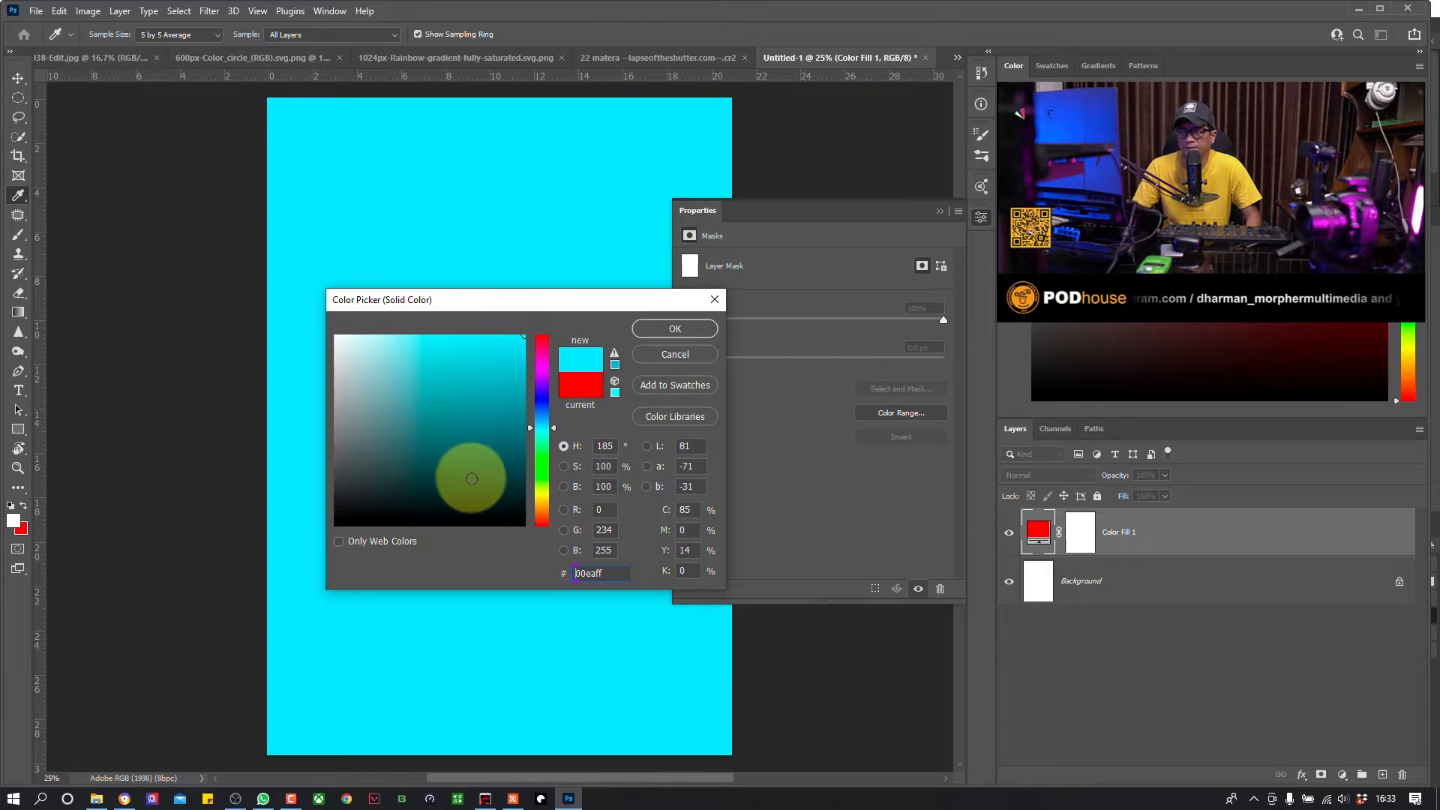
{"action": "mouse_move", "coordinate": [428, 418]}
{"action": "left_mouse_down"}
{"action": "mouse_move", "coordinate": [435, 385]}
{"action": "mouse_move", "coordinate": [413, 330]}
{"action": "mouse_move", "coordinate": [434, 398]}
{"action": "mouse_move", "coordinate": [441, 341]}
{"action": "mouse_move", "coordinate": [442, 522]}
{"action": "mouse_move", "coordinate": [440, 372]}
{"action": "mouse_move", "coordinate": [445, 425]}
{"action": "mouse_move", "coordinate": [428, 406]}
{"action": "mouse_move", "coordinate": [341, 412]}
{"action": "mouse_move", "coordinate": [526, 420]}
{"action": "mouse_move", "coordinate": [453, 420]}
{"action": "mouse_move", "coordinate": [425, 454]}
{"action": "left_mouse_up"}
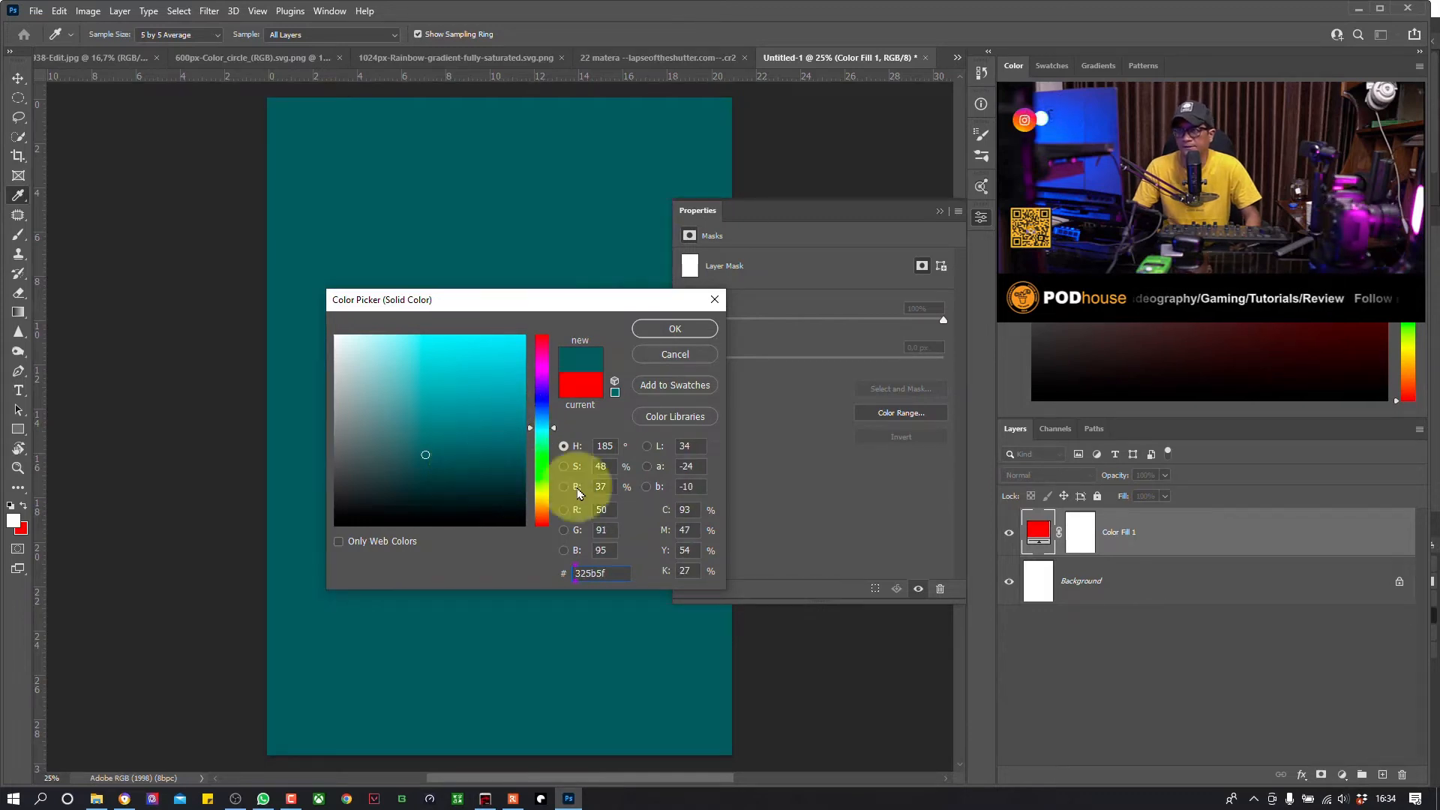
Step: Switch the color selection to saturation mode, raise saturation to 73%, and pick the blue 2d33a8
{"action": "left_click", "coordinate": [565, 468]}
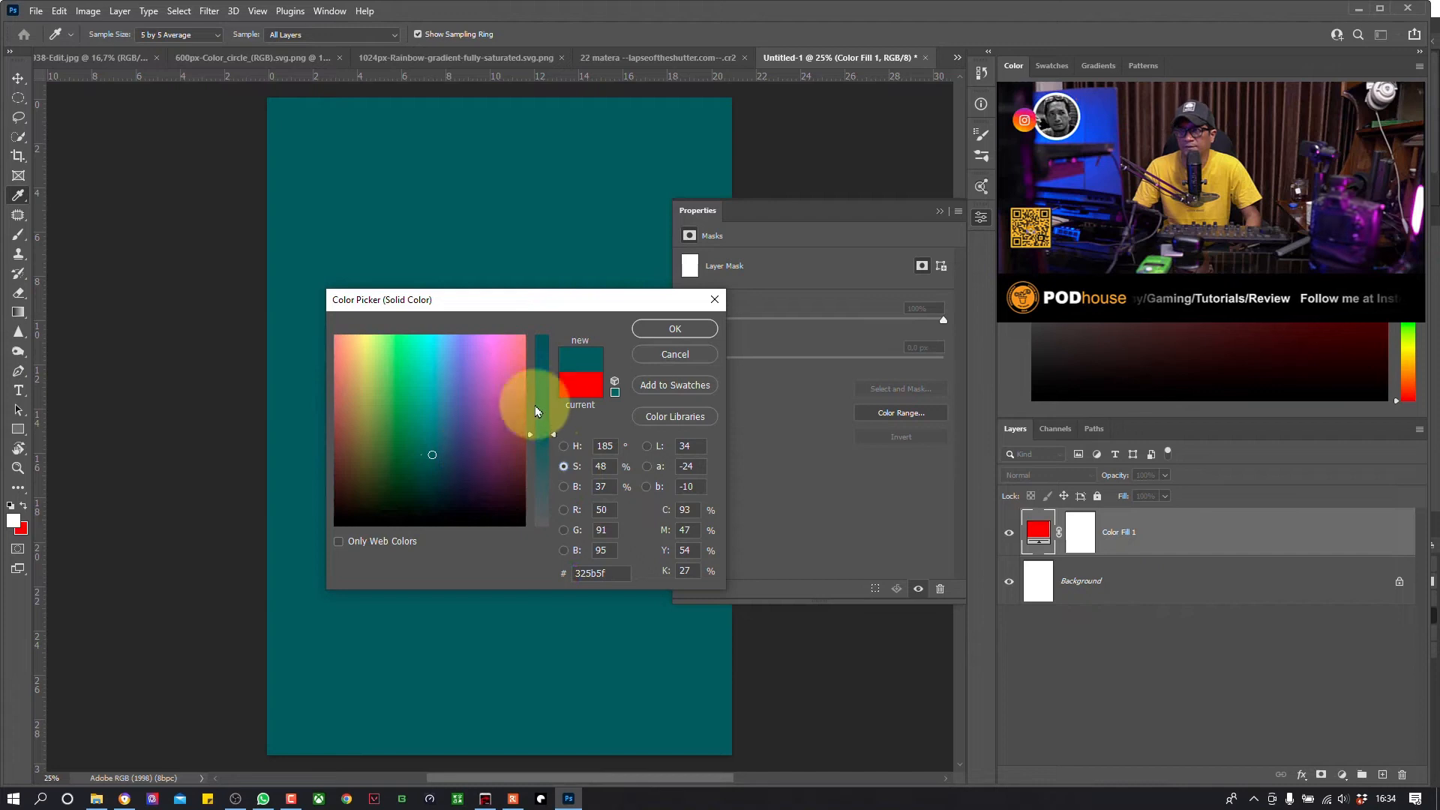
{"action": "left_click_drag", "start_coordinate": [555, 433], "coordinate": [574, 386]}
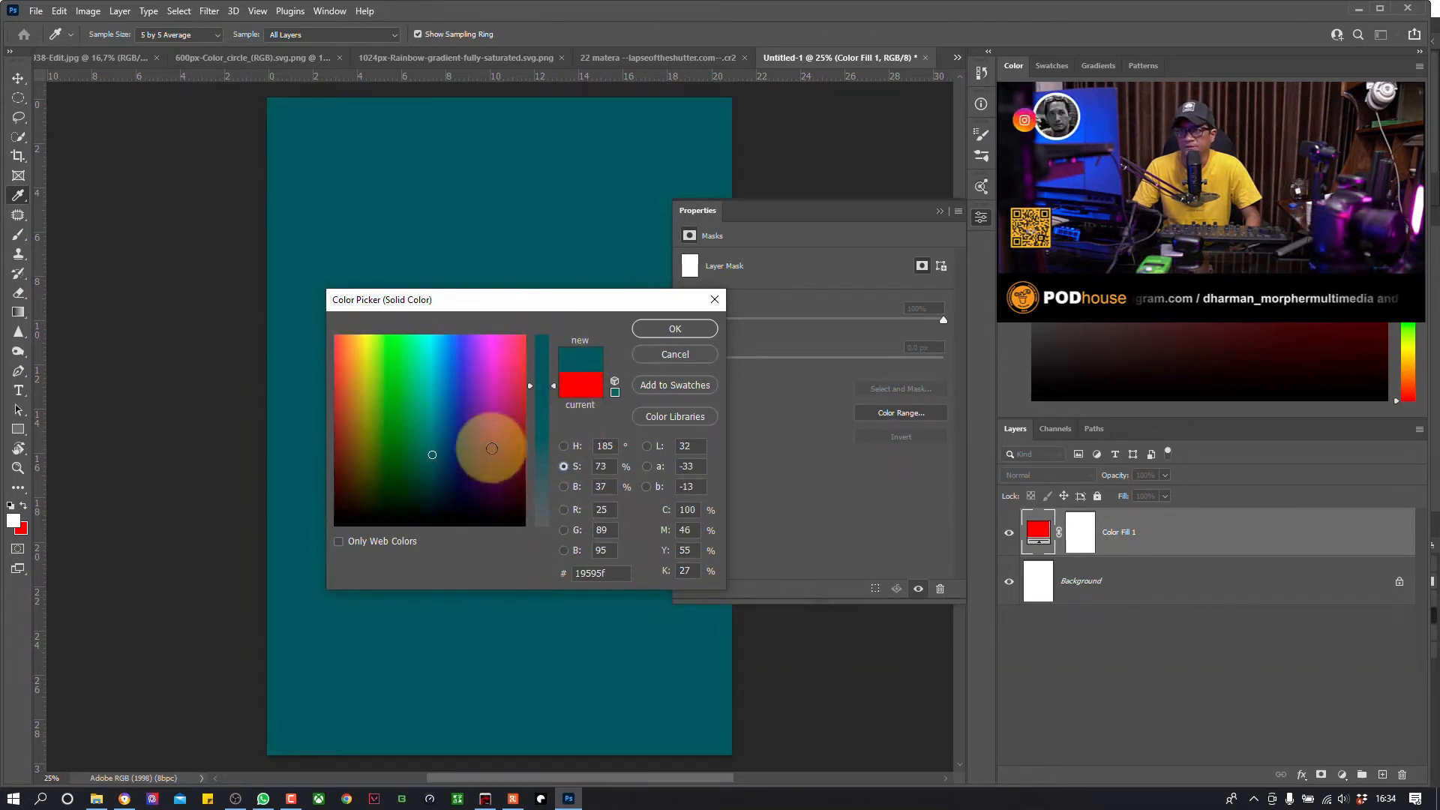
{"action": "mouse_move", "coordinate": [433, 446]}
{"action": "left_mouse_down"}
{"action": "mouse_move", "coordinate": [426, 416]}
{"action": "mouse_move", "coordinate": [492, 407]}
{"action": "mouse_move", "coordinate": [368, 410]}
{"action": "mouse_move", "coordinate": [397, 394]}
{"action": "mouse_move", "coordinate": [515, 411]}
{"action": "mouse_move", "coordinate": [407, 415]}
{"action": "mouse_move", "coordinate": [498, 412]}
{"action": "mouse_move", "coordinate": [402, 408]}
{"action": "mouse_move", "coordinate": [450, 417]}
{"action": "mouse_move", "coordinate": [453, 346]}
{"action": "mouse_move", "coordinate": [469, 427]}
{"action": "mouse_move", "coordinate": [460, 498]}
{"action": "mouse_move", "coordinate": [457, 380]}
{"action": "mouse_move", "coordinate": [461, 449]}
{"action": "mouse_move", "coordinate": [460, 400]}
{"action": "left_mouse_up"}
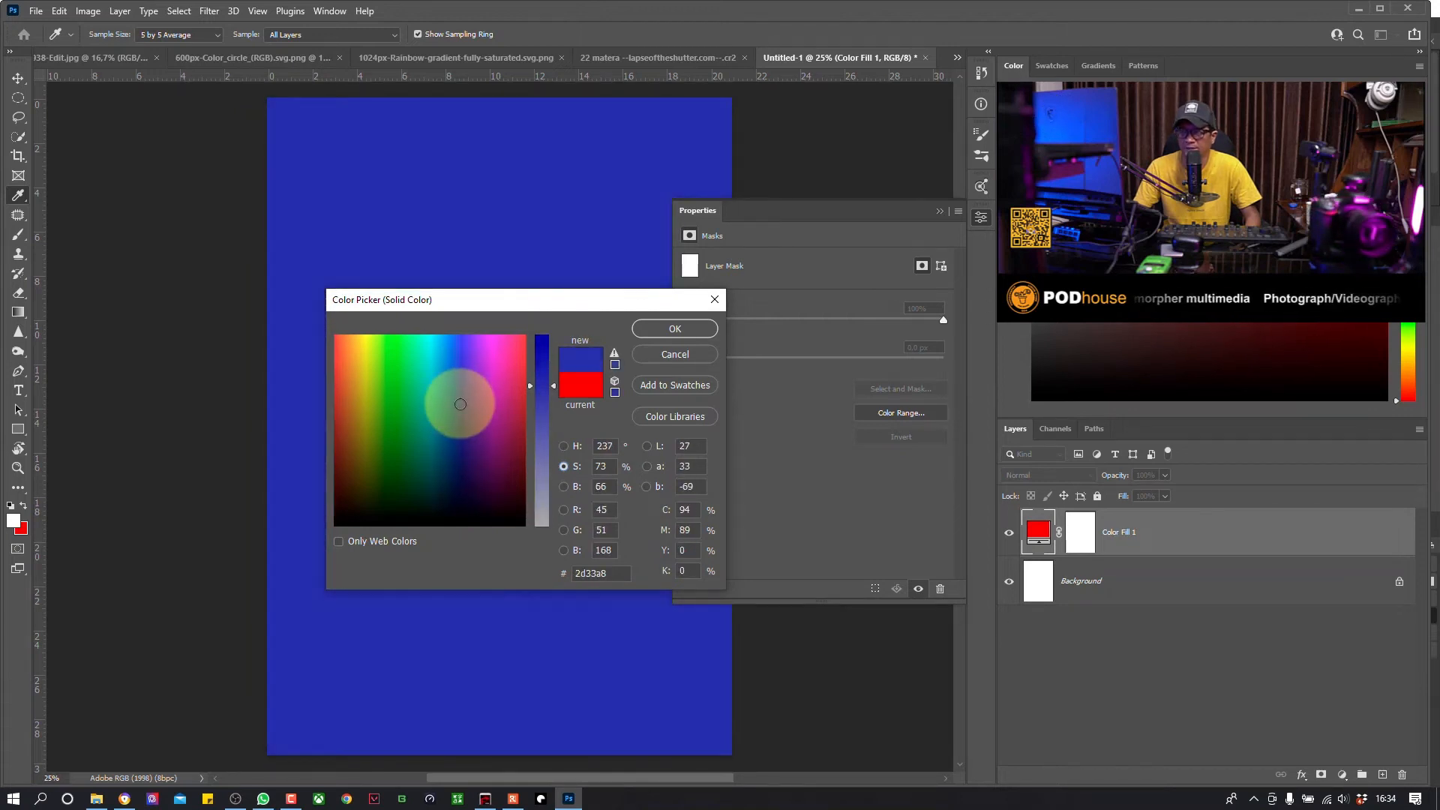
Step: Switch the color selection to brightness mode, raise brightness to 98%, and pick the green 58f963
{"action": "left_click", "coordinate": [564, 486]}
{"action": "left_click_drag", "start_coordinate": [557, 402], "coordinate": [570, 340]}
{"action": "left_click", "coordinate": [528, 447]}
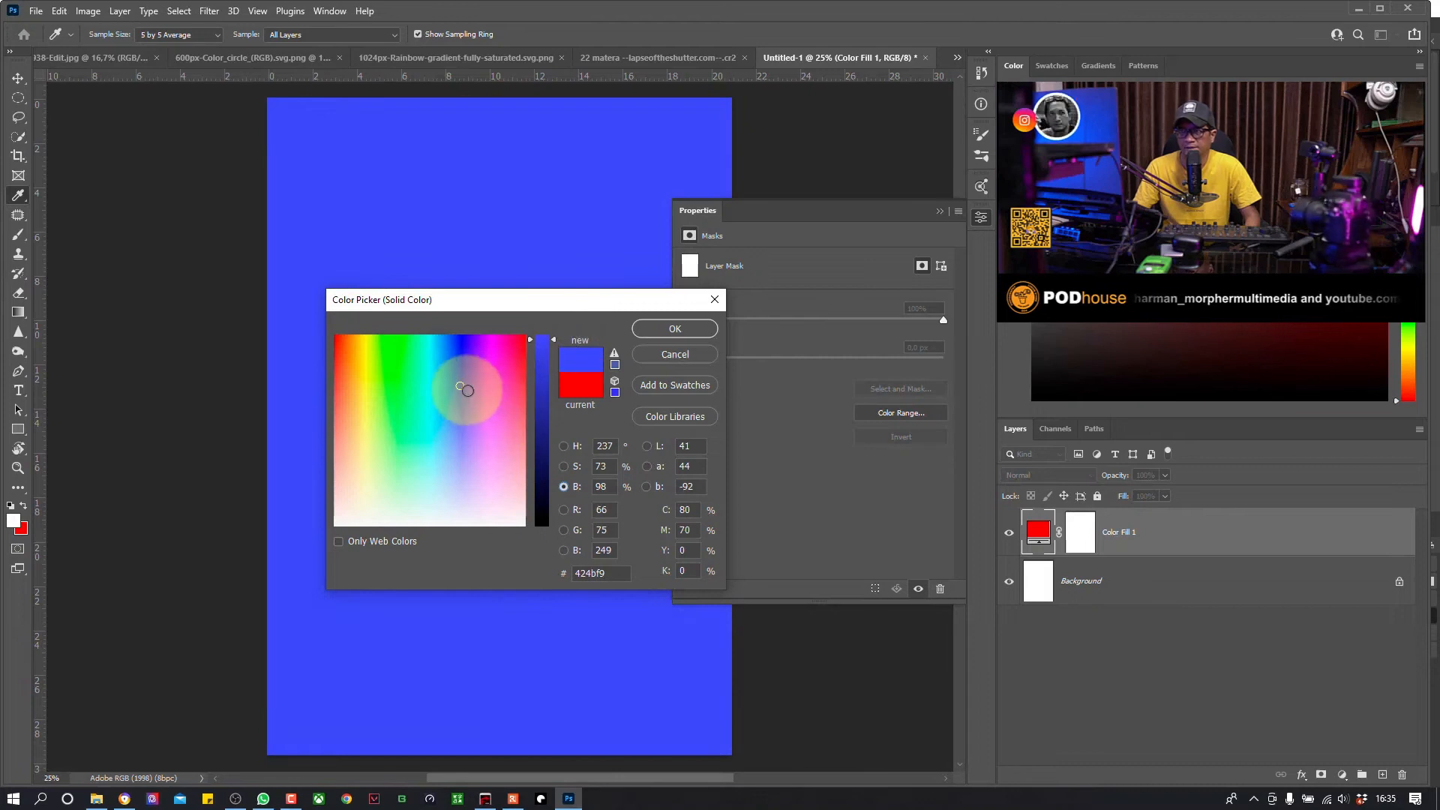
{"action": "mouse_move", "coordinate": [458, 390]}
{"action": "left_mouse_down"}
{"action": "mouse_move", "coordinate": [376, 389]}
{"action": "mouse_move", "coordinate": [498, 388]}
{"action": "mouse_move", "coordinate": [398, 390]}
{"action": "mouse_move", "coordinate": [487, 396]}
{"action": "mouse_move", "coordinate": [406, 404]}
{"action": "mouse_move", "coordinate": [402, 341]}
{"action": "mouse_move", "coordinate": [405, 458]}
{"action": "mouse_move", "coordinate": [405, 393]}
{"action": "mouse_move", "coordinate": [482, 443]}
{"action": "mouse_move", "coordinate": [475, 411]}
{"action": "mouse_move", "coordinate": [495, 431]}
{"action": "mouse_move", "coordinate": [400, 403]}
{"action": "left_mouse_up"}
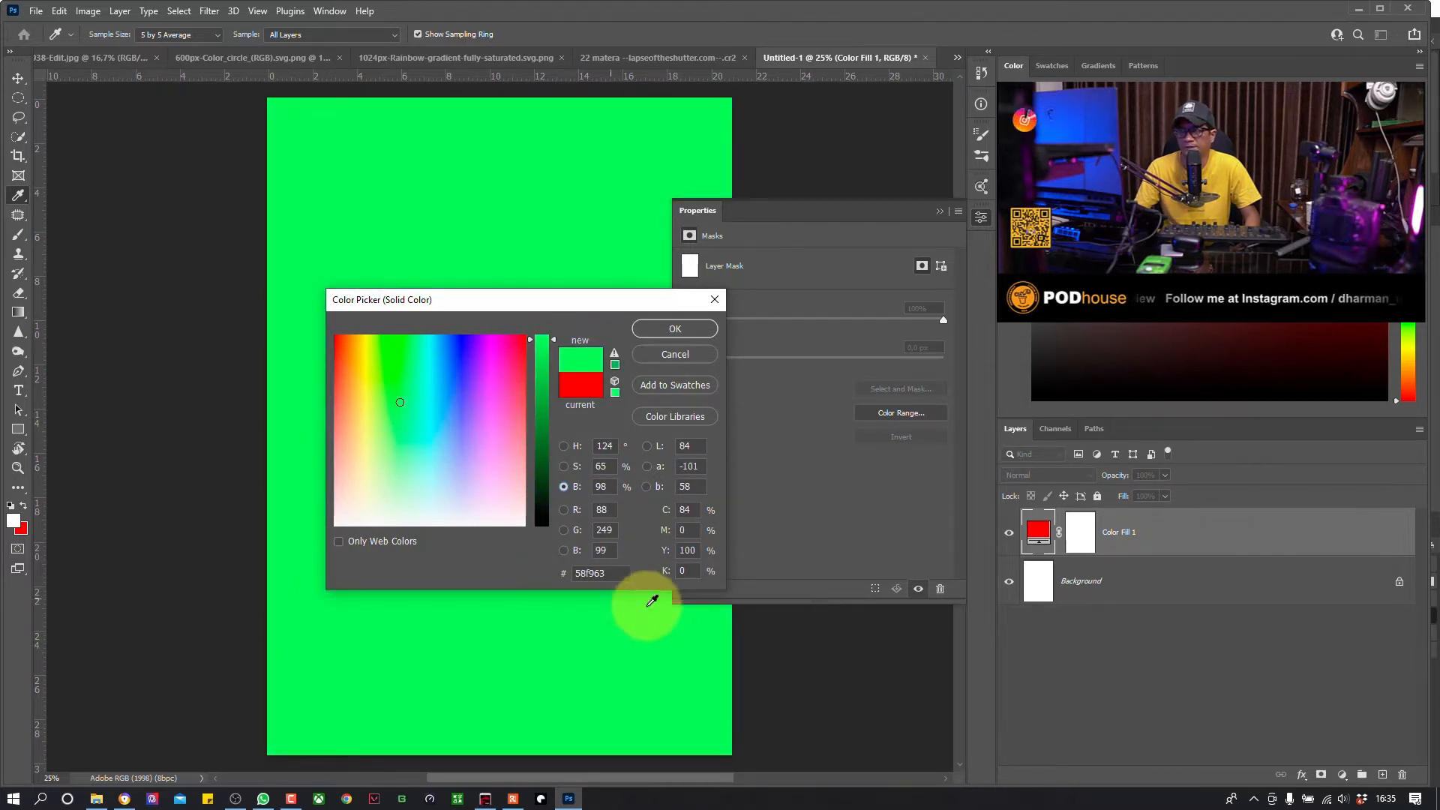
Step: Try the pink f997ba for the solid color fill and cancel the color change
{"action": "left_click", "coordinate": [606, 510]}
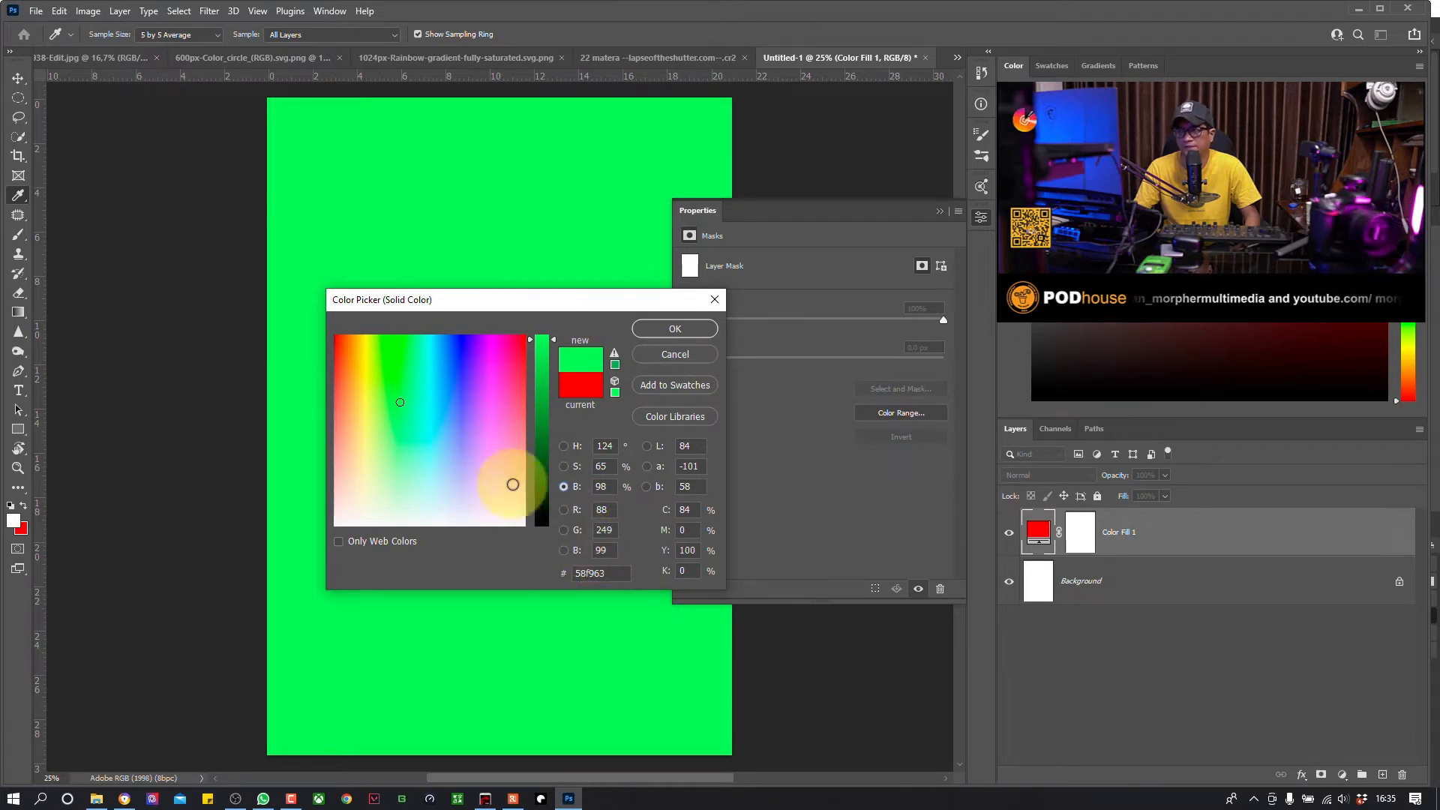
{"action": "mouse_move", "coordinate": [403, 405]}
{"action": "left_mouse_down"}
{"action": "mouse_move", "coordinate": [510, 408]}
{"action": "mouse_move", "coordinate": [498, 370]}
{"action": "mouse_move", "coordinate": [514, 451]}
{"action": "left_mouse_up"}
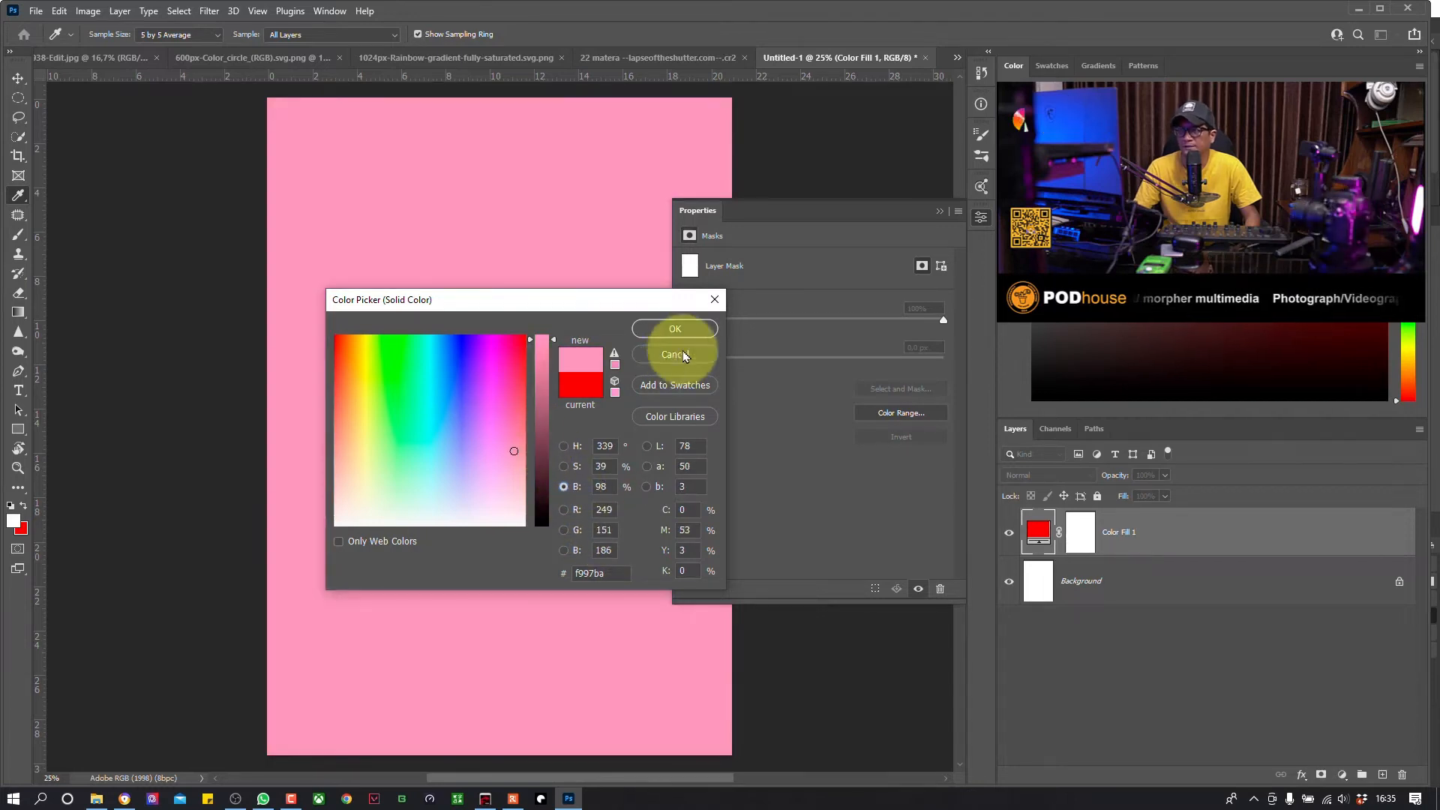
{"action": "left_click", "coordinate": [684, 355]}
Step: Bring up the 22 matera photo document and collapse the document properties covering the image
{"action": "left_click", "coordinate": [678, 58]}
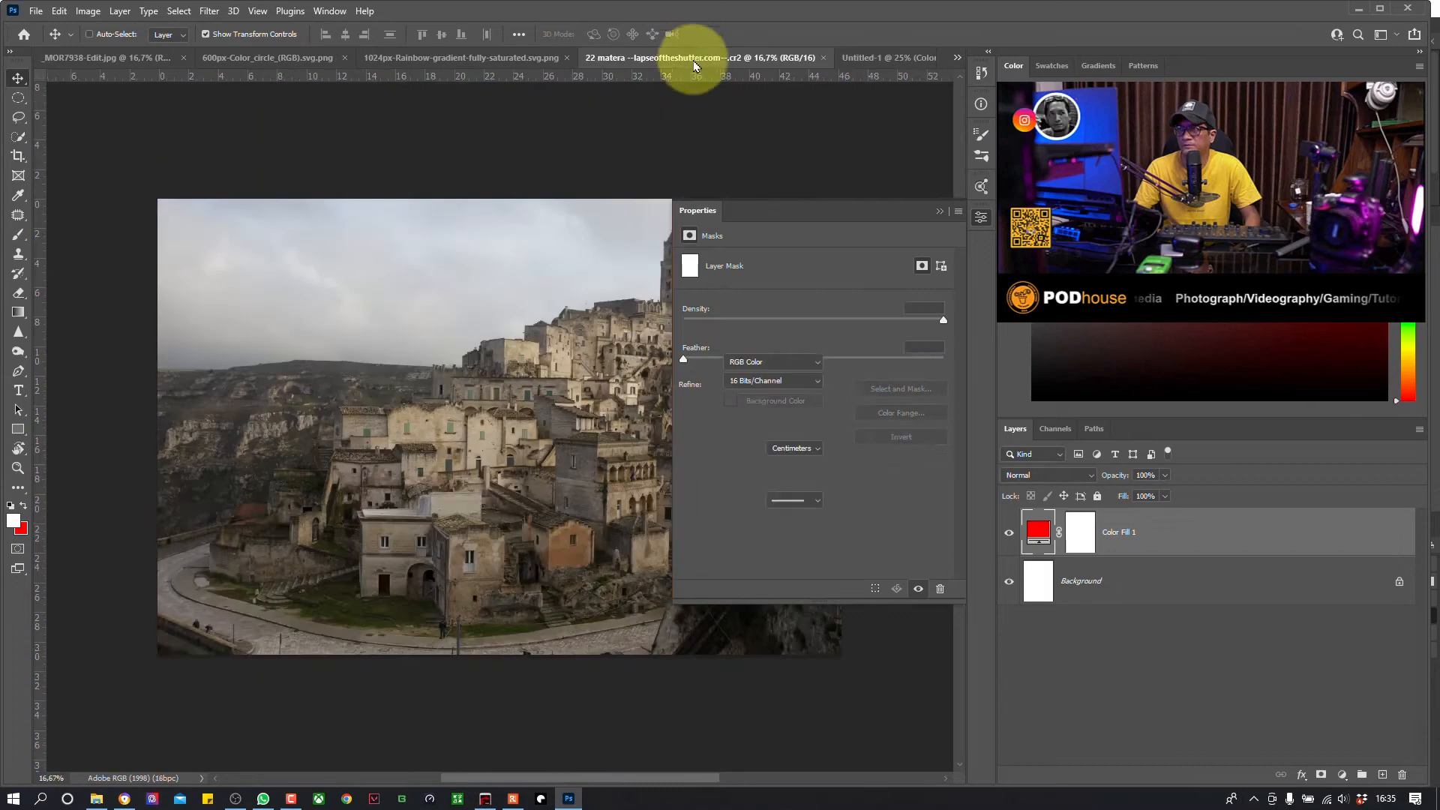
{"action": "left_click", "coordinate": [477, 57]}
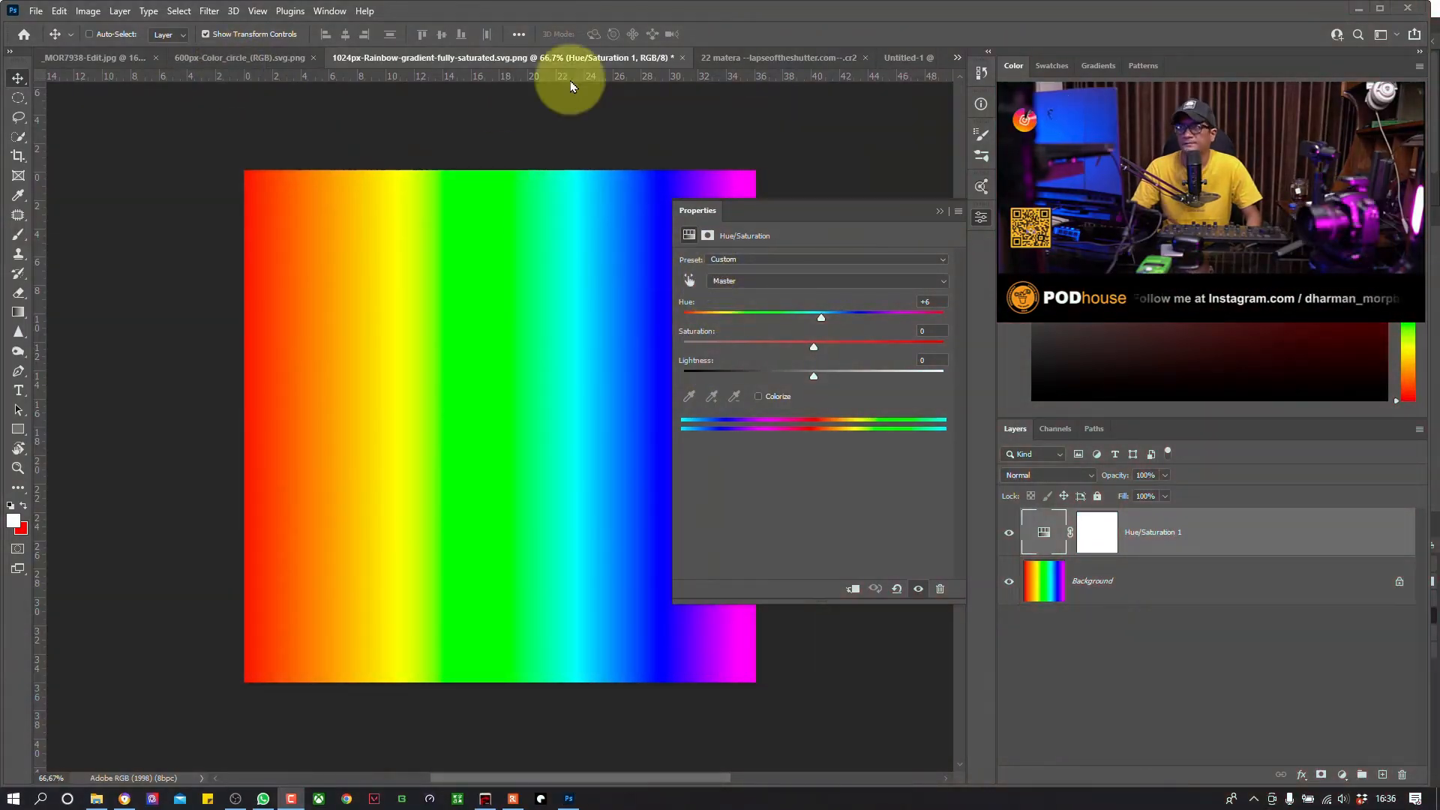
{"action": "left_click", "coordinate": [752, 58]}
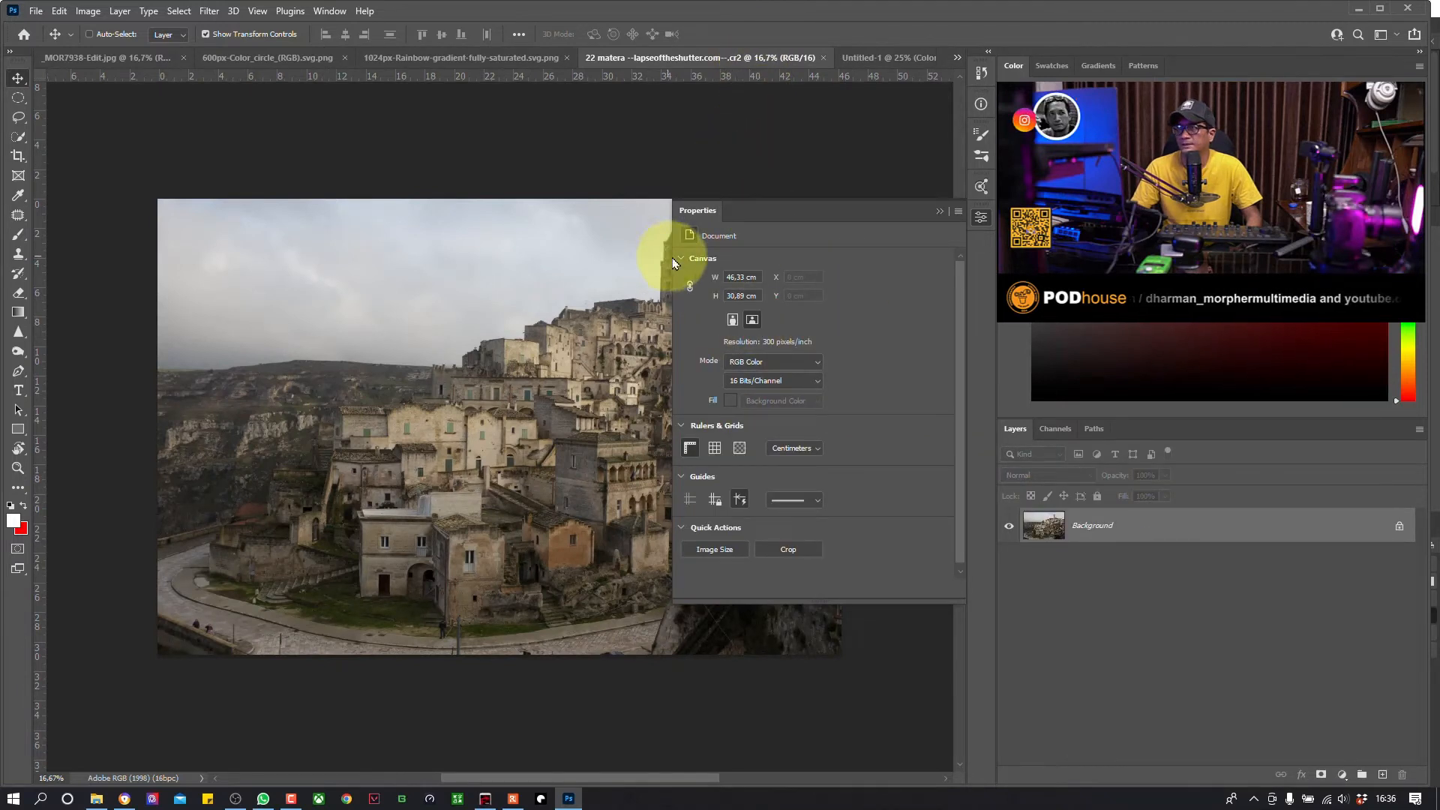
{"action": "left_click", "coordinate": [940, 213]}
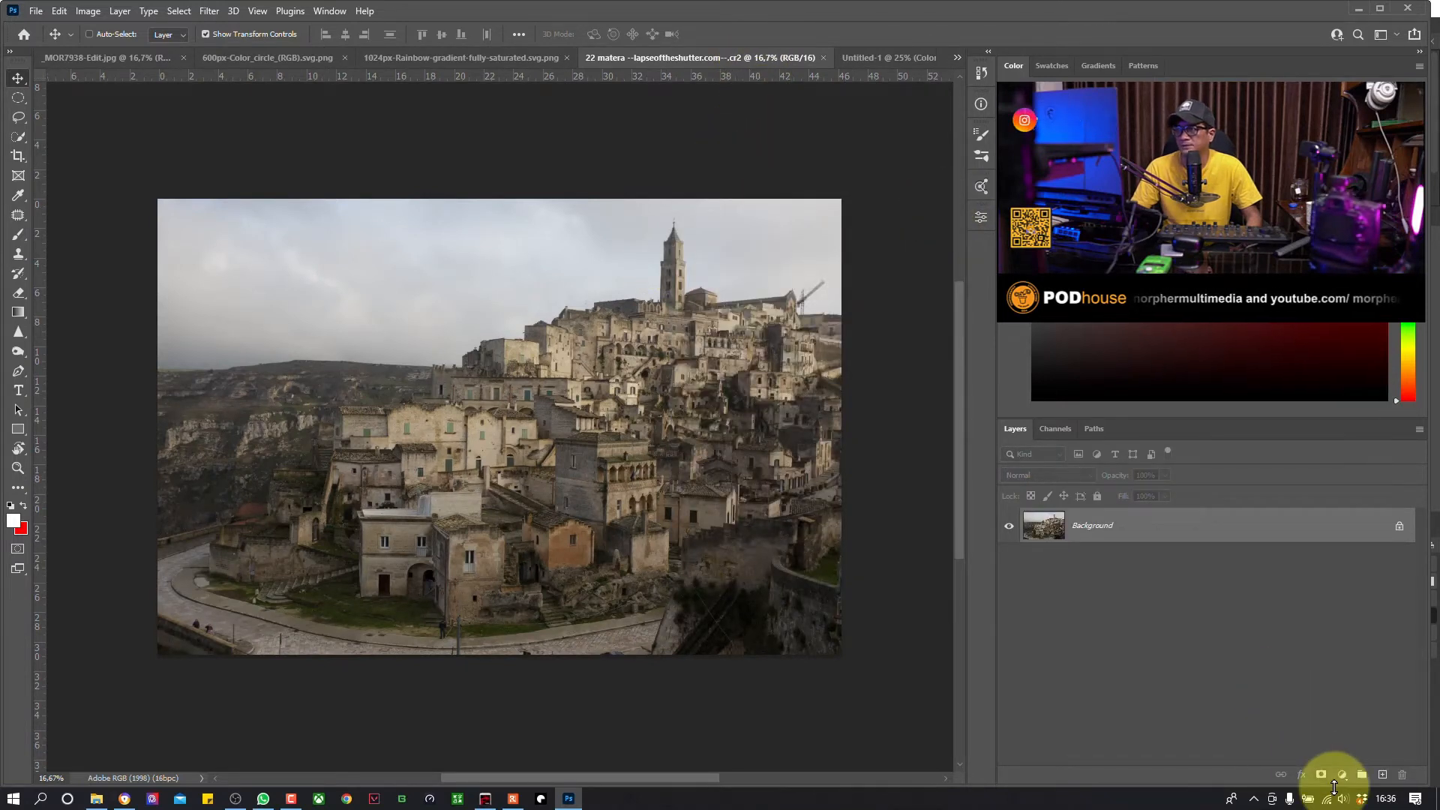
Step: Add a Hue/Saturation adjustment layer above the town photo and move and shrink its settings window to uncover the buildings
{"action": "left_click", "coordinate": [1341, 780]}
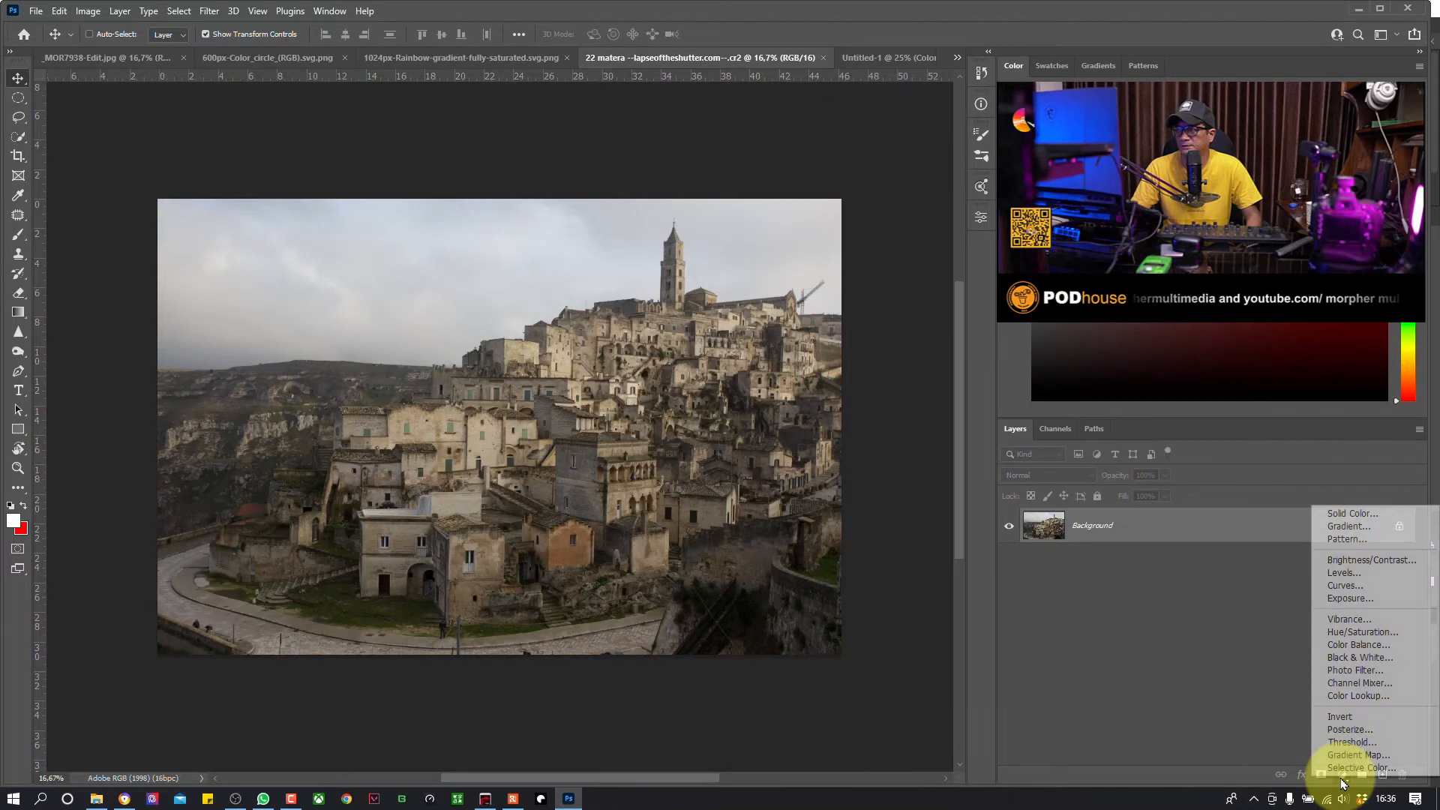
{"action": "left_click", "coordinate": [1344, 632]}
{"action": "left_click_drag", "start_coordinate": [739, 202], "coordinate": [271, 60]}
{"action": "left_click_drag", "start_coordinate": [164, 431], "coordinate": [164, 338]}
{"action": "left_click_drag", "start_coordinate": [346, 323], "coordinate": [360, 337]}
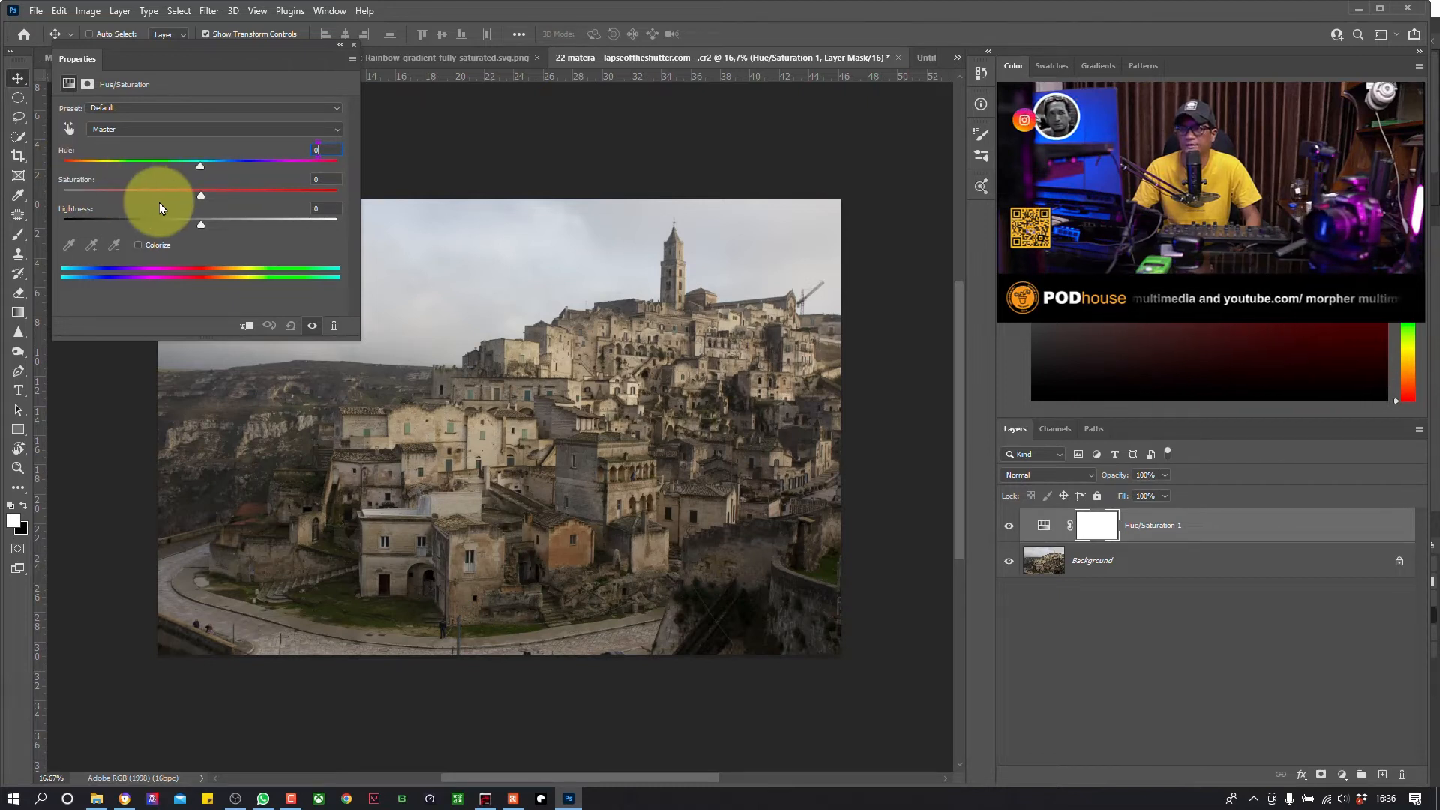
Step: Try master hue shifts of -13 and +20 on the photo, reset hue to 0, and test Saturation and Lightness
{"action": "left_click_drag", "start_coordinate": [200, 165], "coordinate": [193, 167]}
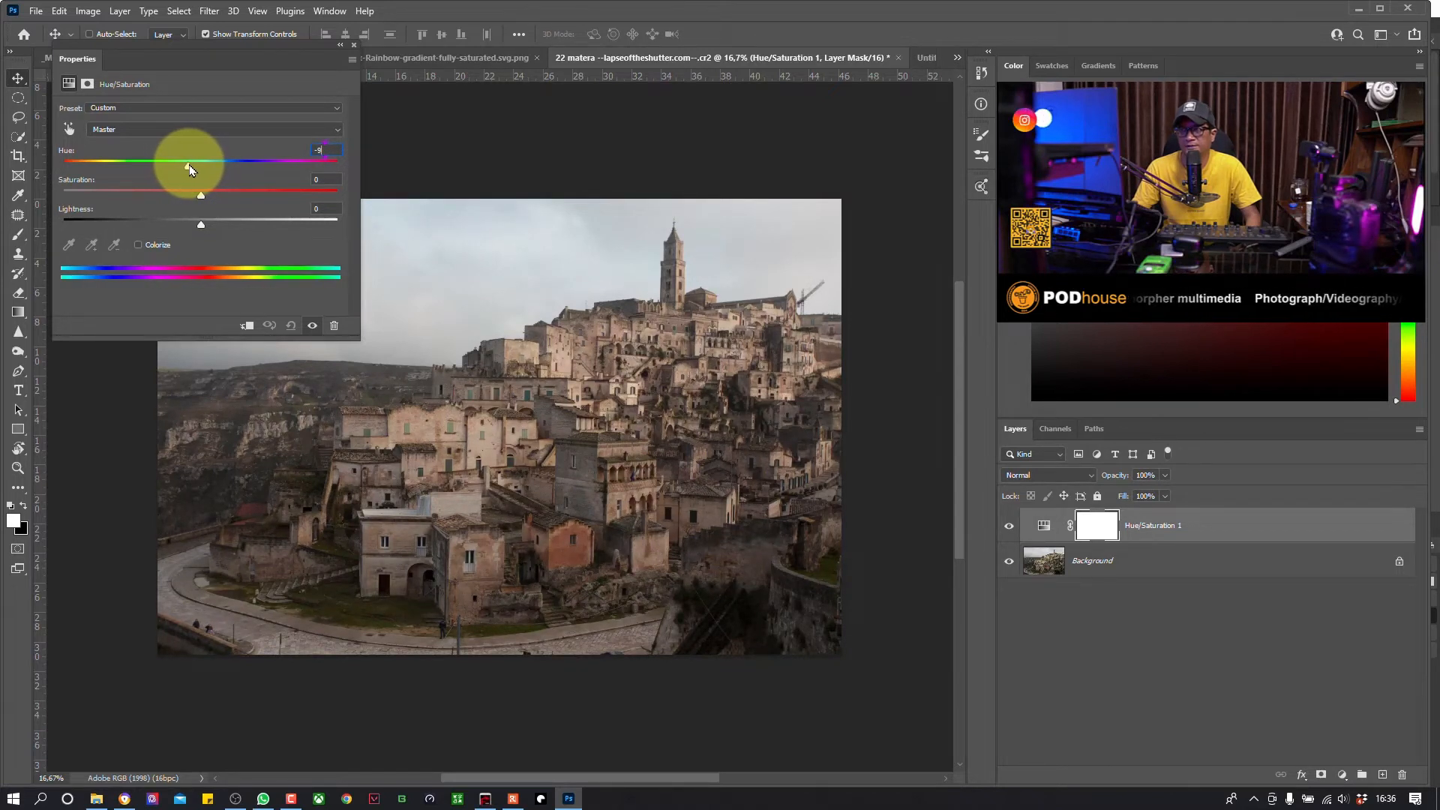
{"action": "left_click_drag", "start_coordinate": [184, 168], "coordinate": [190, 170]}
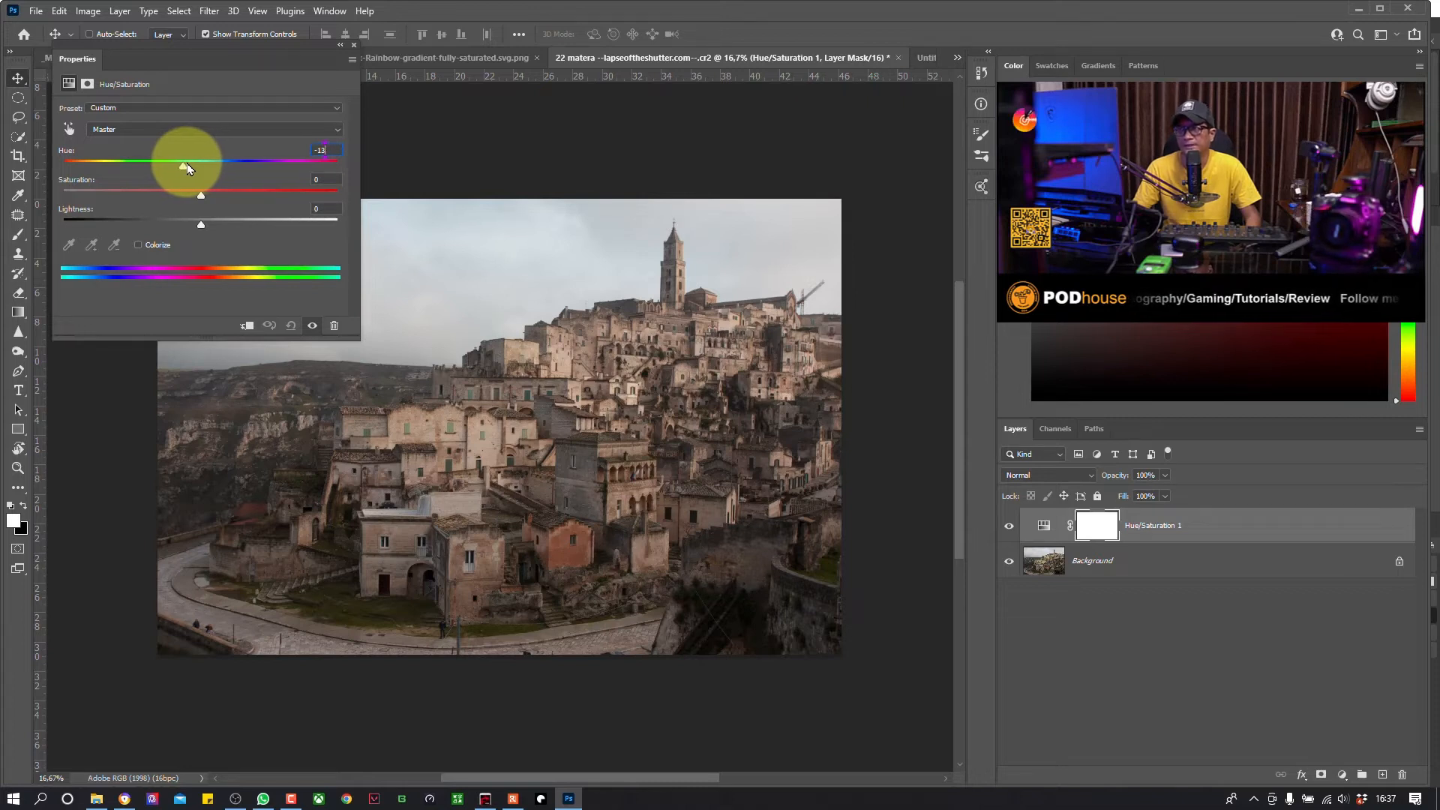
{"action": "left_click_drag", "start_coordinate": [187, 168], "coordinate": [228, 160]}
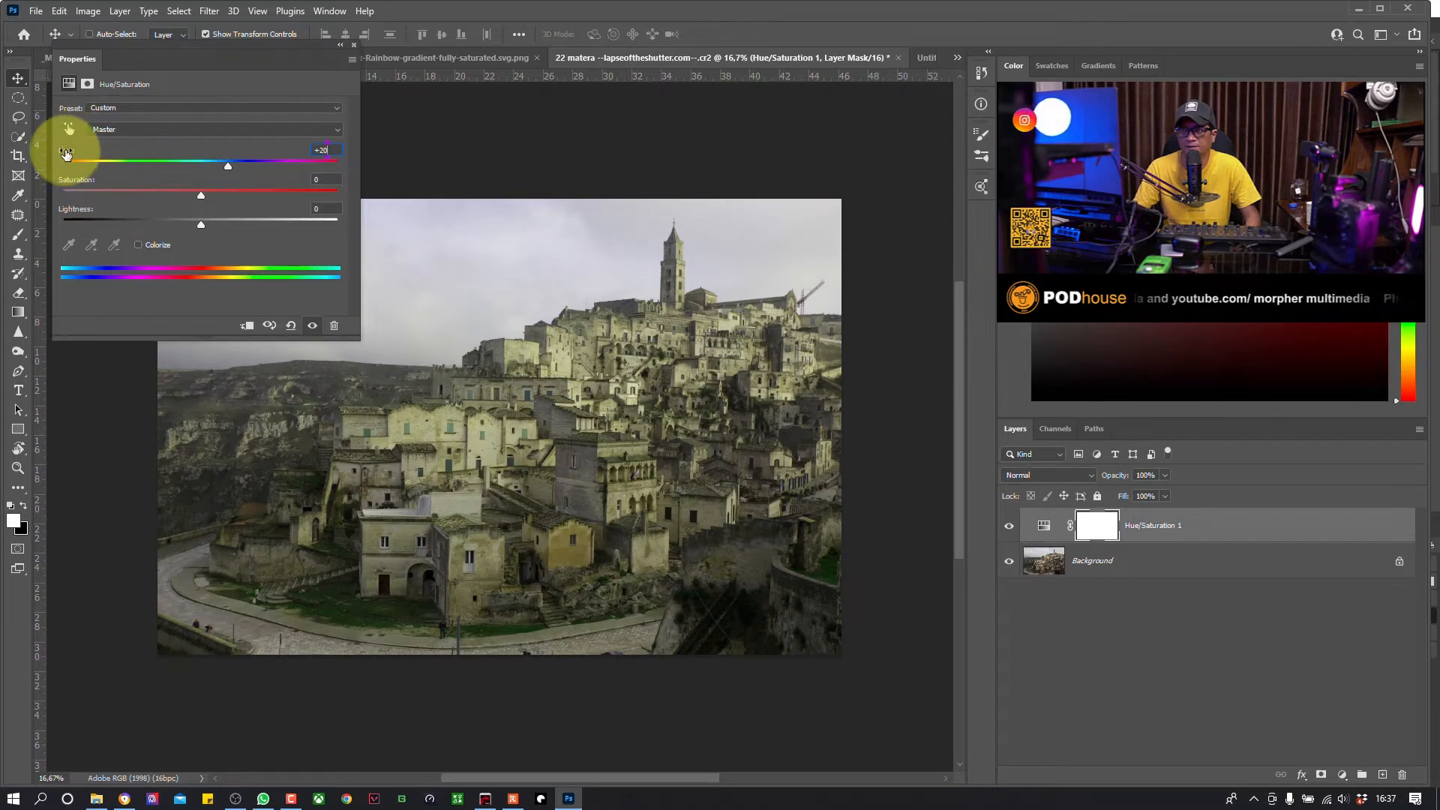
{"action": "type", "text": "0"}
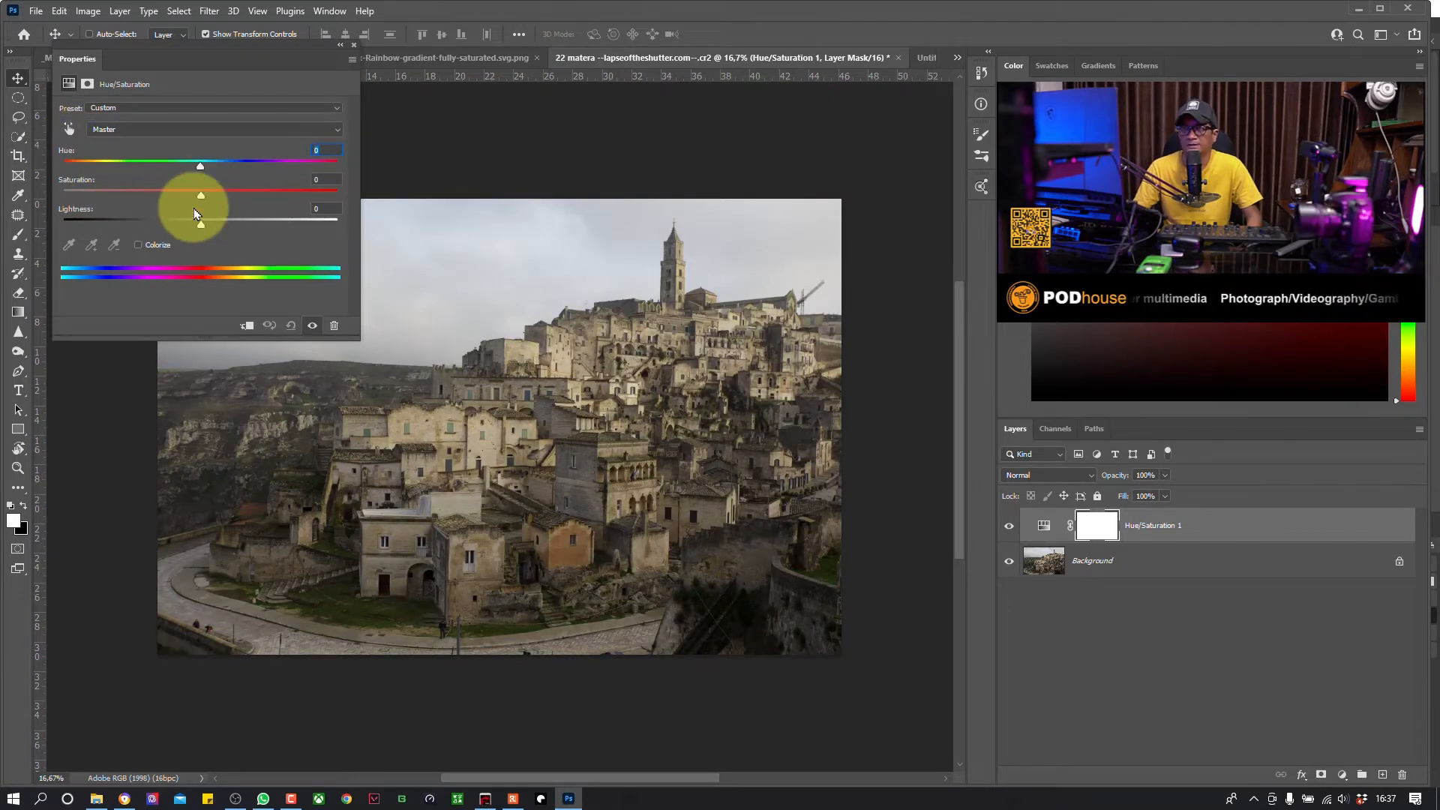
{"action": "mouse_move", "coordinate": [213, 198]}
{"action": "left_mouse_down"}
{"action": "mouse_move", "coordinate": [360, 213]}
{"action": "mouse_move", "coordinate": [149, 196]}
{"action": "mouse_move", "coordinate": [57, 207]}
{"action": "mouse_move", "coordinate": [218, 199]}
{"action": "left_mouse_up"}
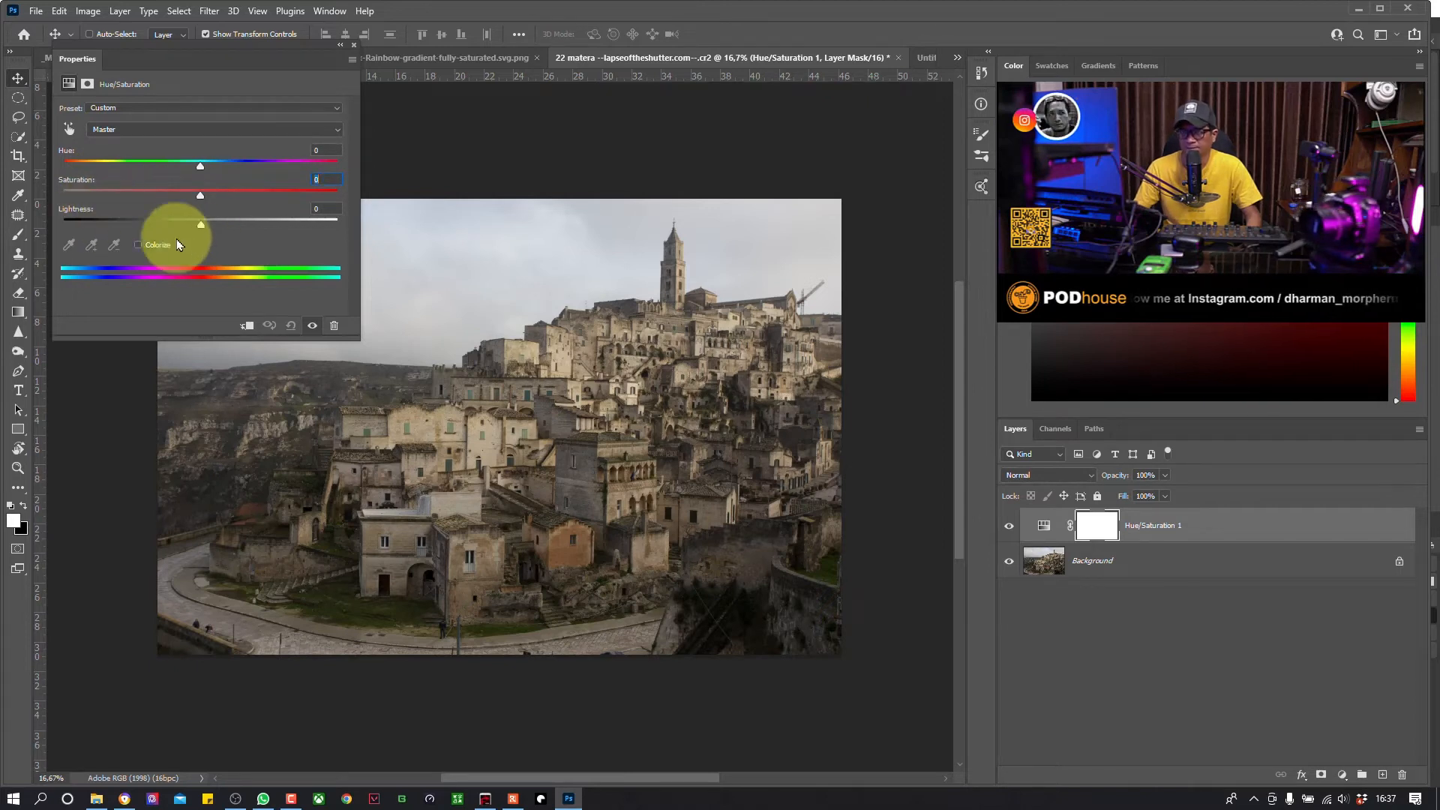
{"action": "mouse_move", "coordinate": [202, 228]}
{"action": "left_mouse_down"}
{"action": "mouse_move", "coordinate": [250, 225]}
{"action": "mouse_move", "coordinate": [200, 224]}
{"action": "left_mouse_up"}
Step: Shift the photo's master hue to -7 and try varying the adjustment layer's opacity
{"action": "mouse_move", "coordinate": [202, 167]}
{"action": "left_mouse_down"}
{"action": "mouse_move", "coordinate": [233, 165]}
{"action": "mouse_move", "coordinate": [192, 170]}
{"action": "left_mouse_up"}
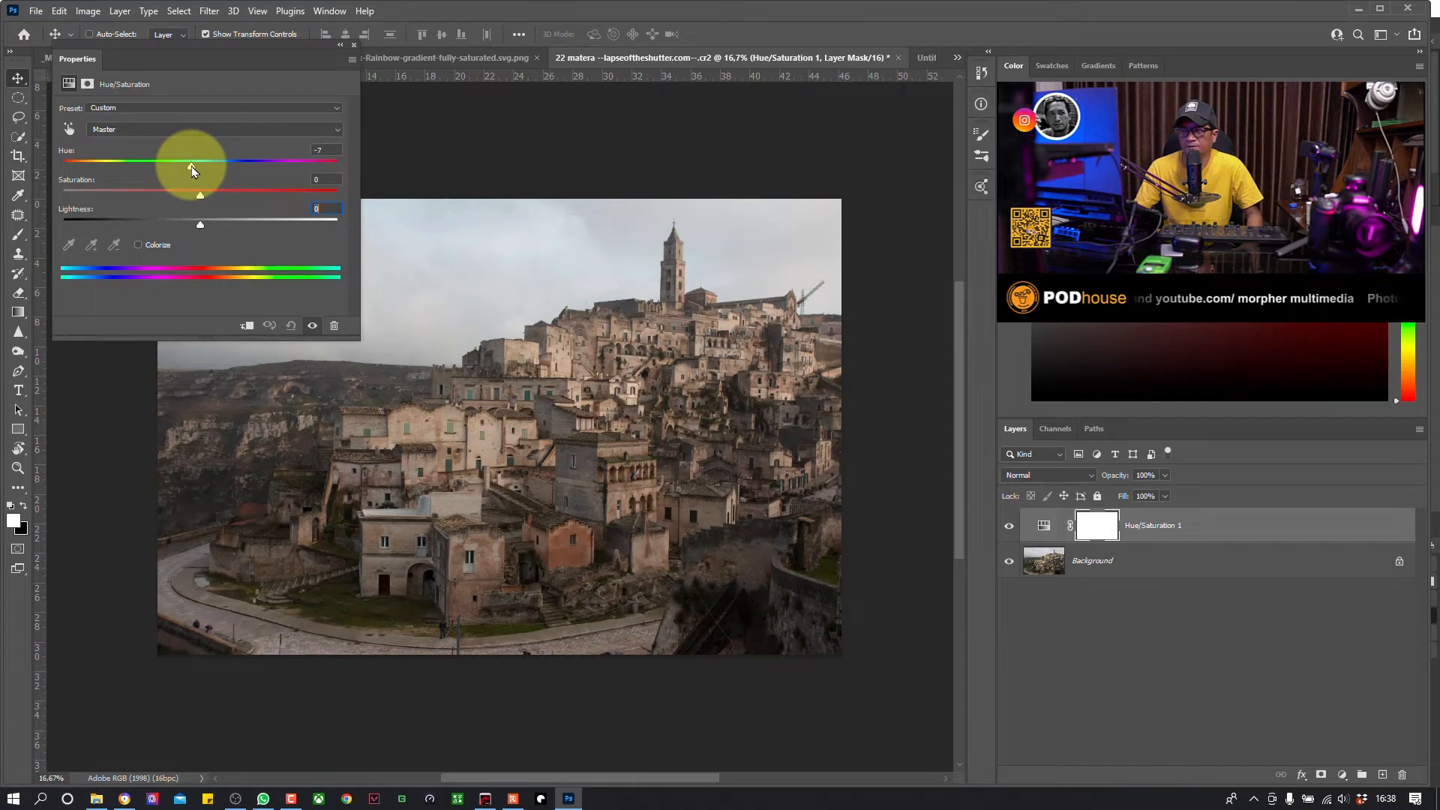
{"action": "left_click", "coordinate": [1165, 475]}
{"action": "mouse_move", "coordinate": [1167, 500]}
{"action": "left_mouse_down"}
{"action": "mouse_move", "coordinate": [1147, 499]}
{"action": "mouse_move", "coordinate": [1176, 494]}
{"action": "left_mouse_up"}
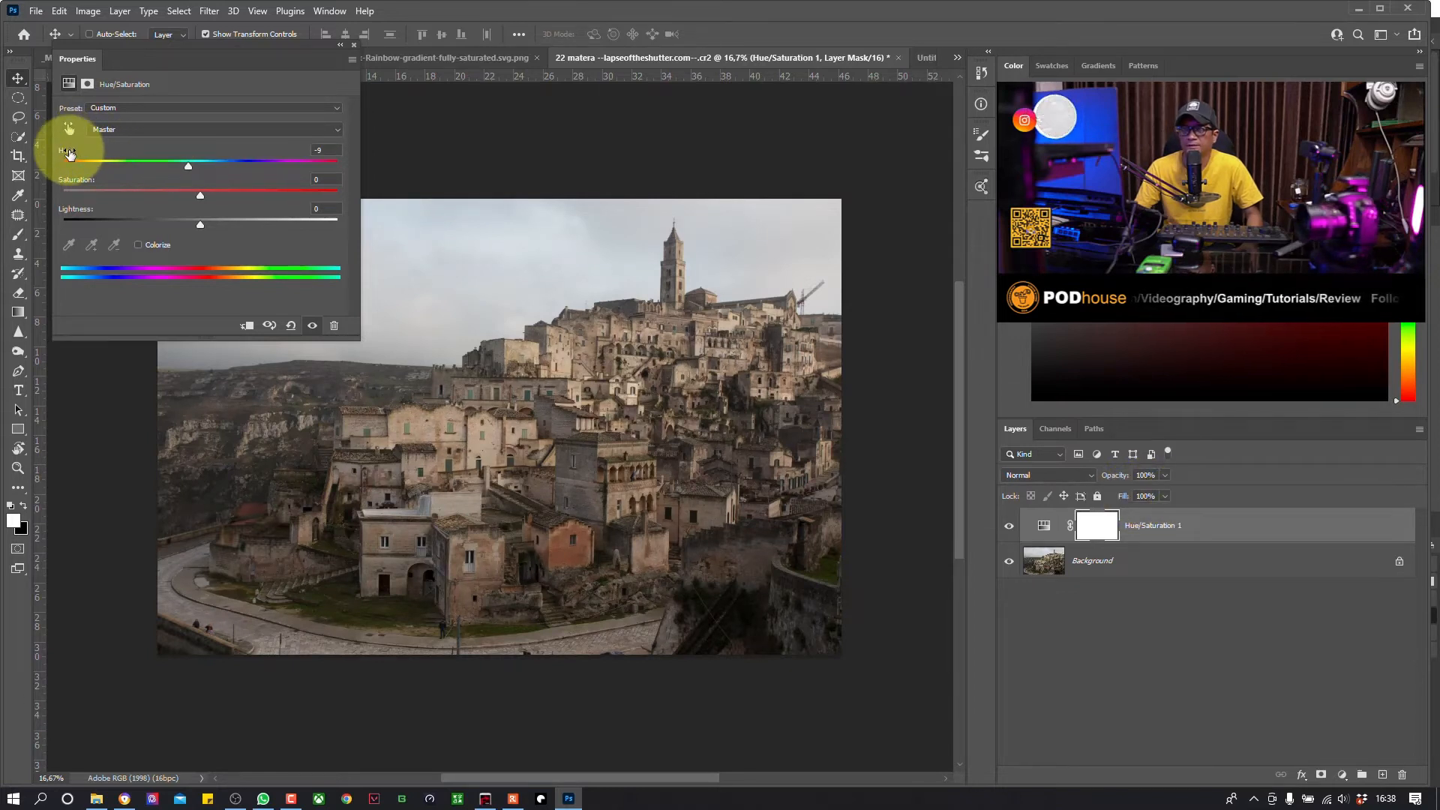
Step: Reset the Hue/Saturation adjustment to its defaults and delete its layer
{"action": "left_click", "coordinate": [291, 325]}
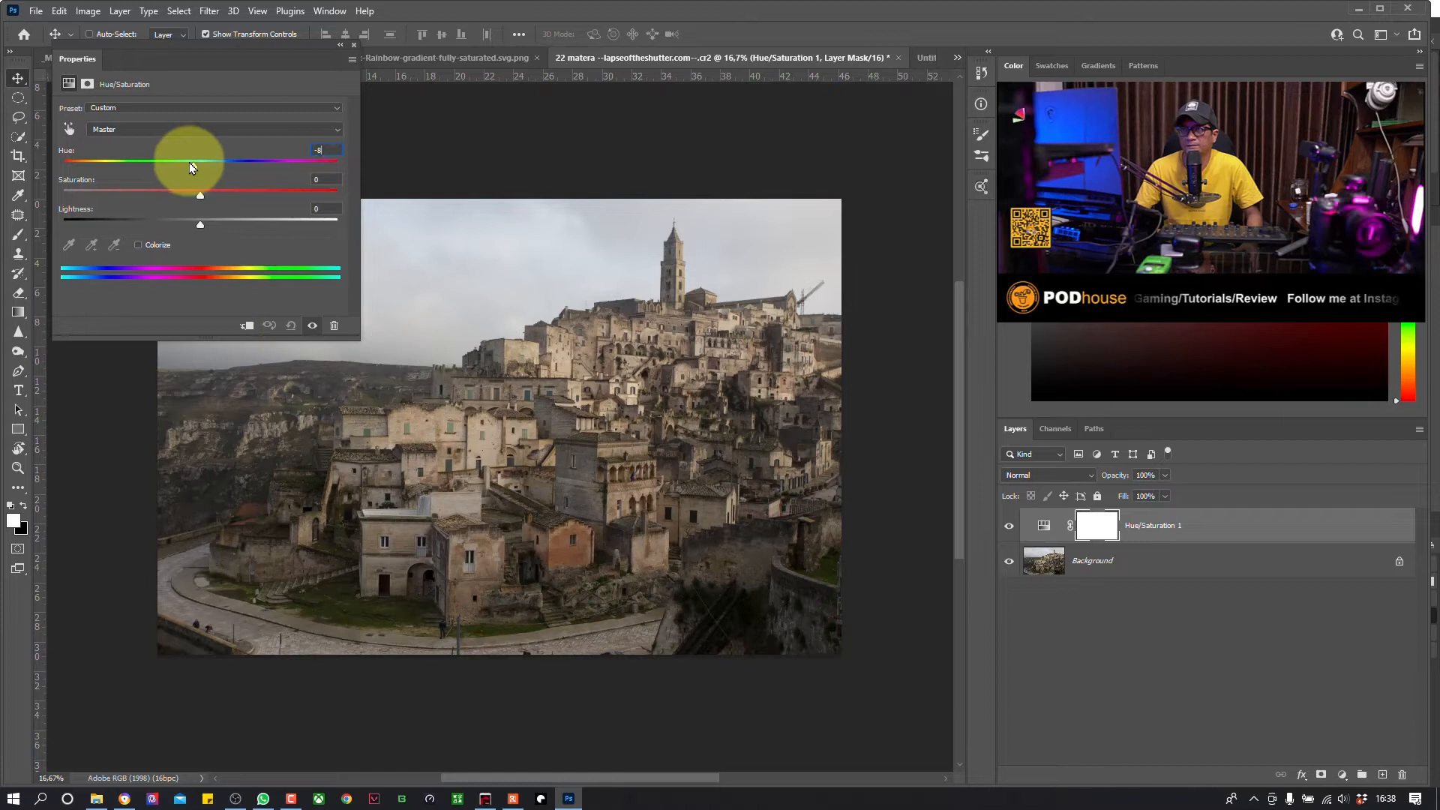
{"action": "left_click", "coordinate": [291, 324]}
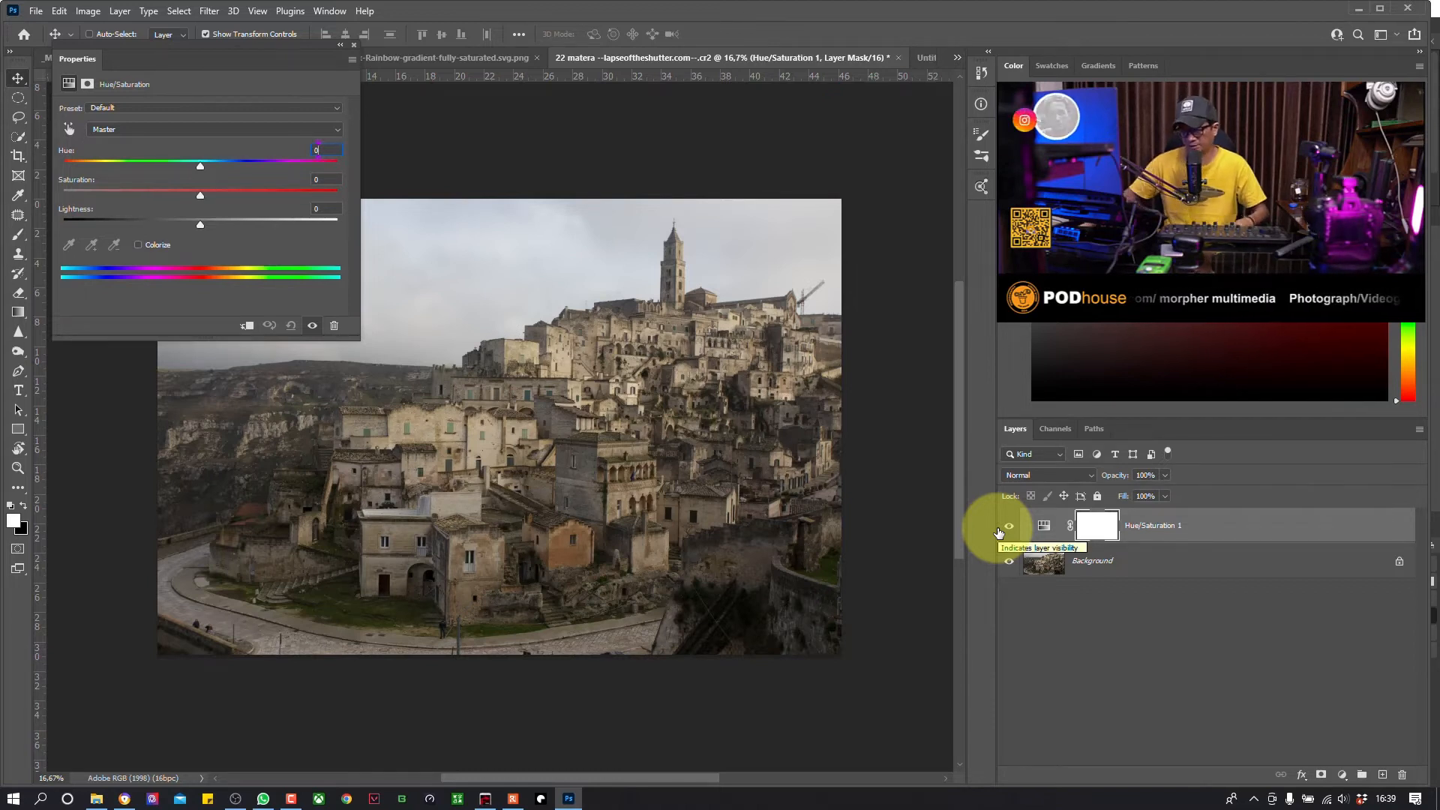
{"action": "left_click_drag", "start_coordinate": [999, 532], "coordinate": [1402, 773]}
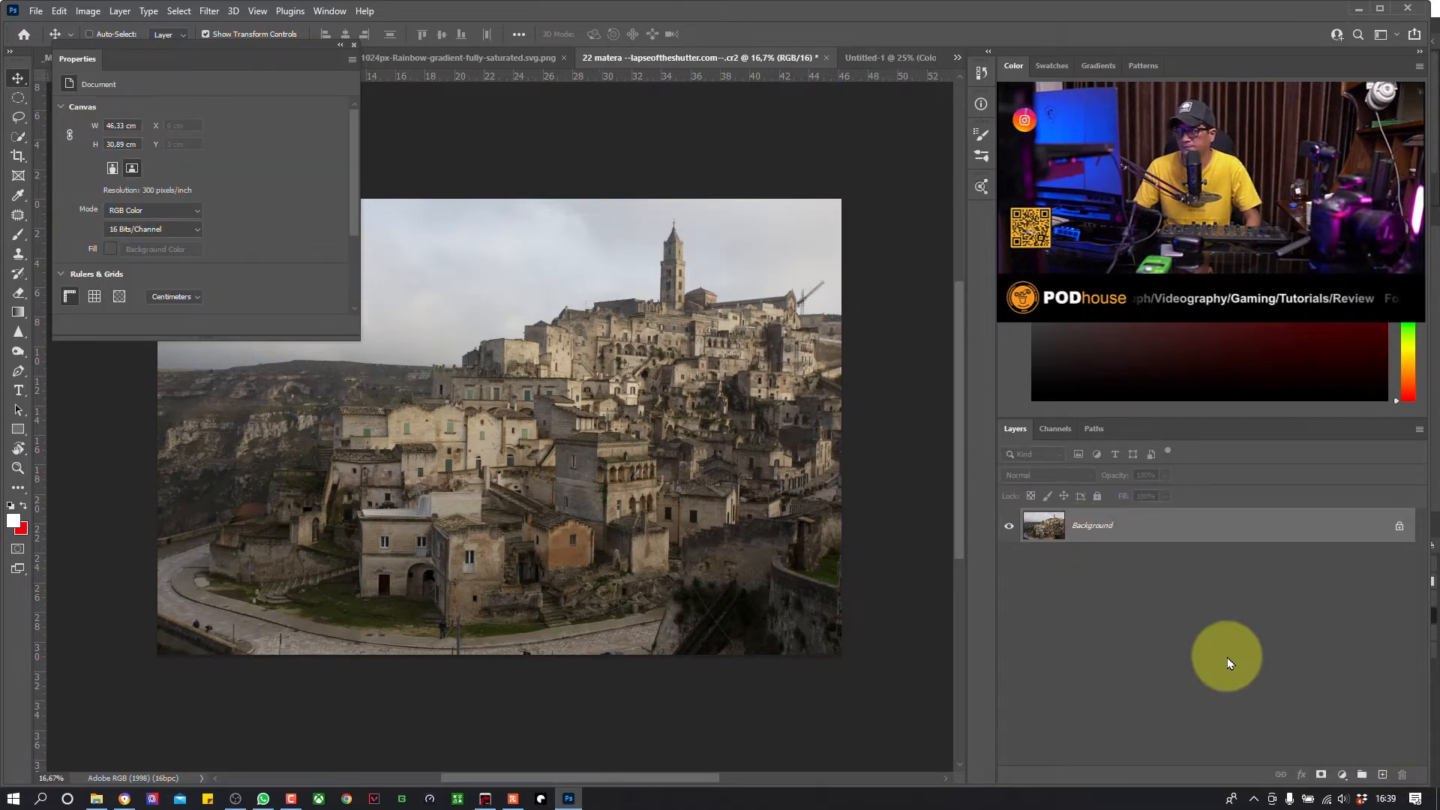
Step: Duplicate the Background layer and apply the HSB/HSL filter to the copy with RGB input mode and HSB row order
{"action": "key", "text": "ctrl"}
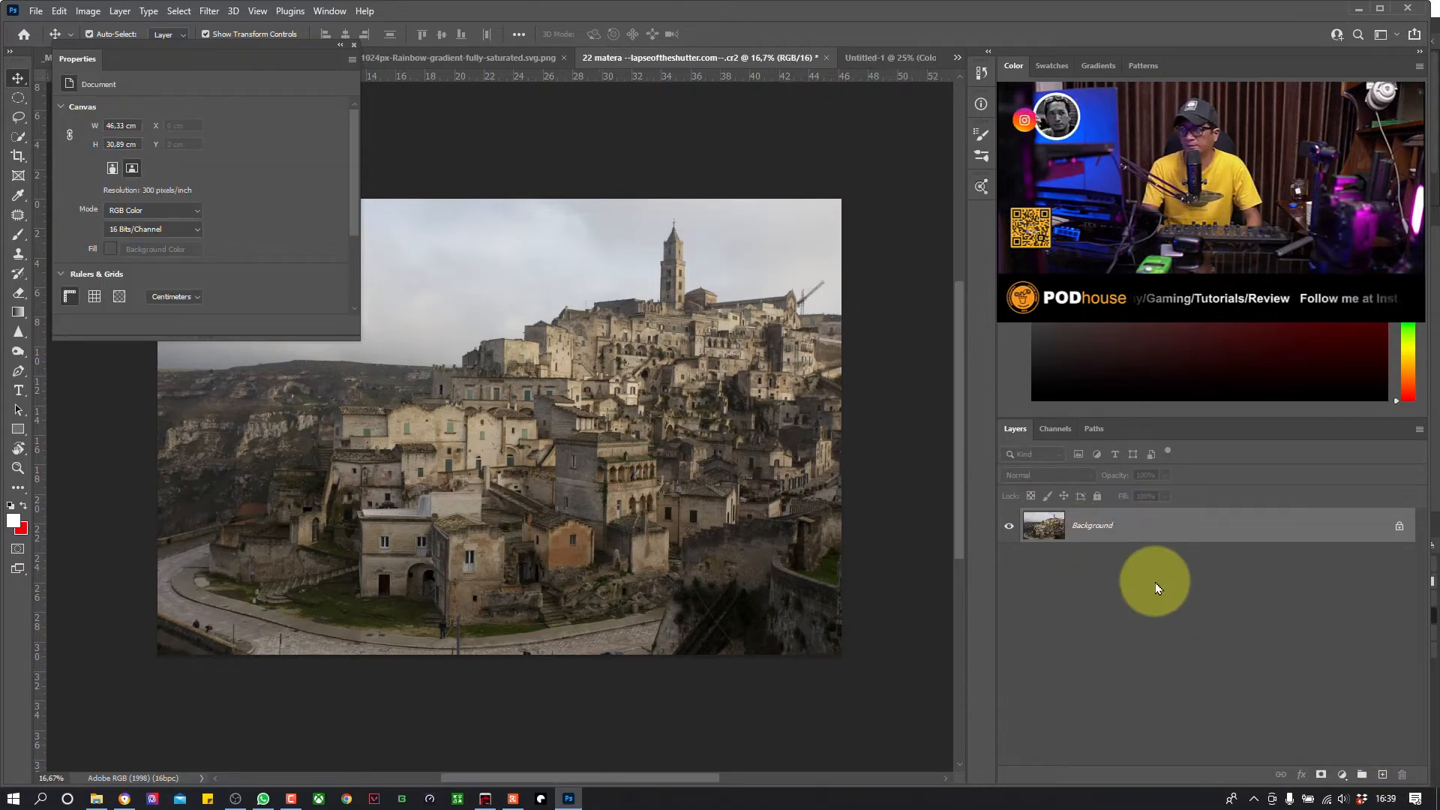
{"action": "key", "text": "ctrl+j"}
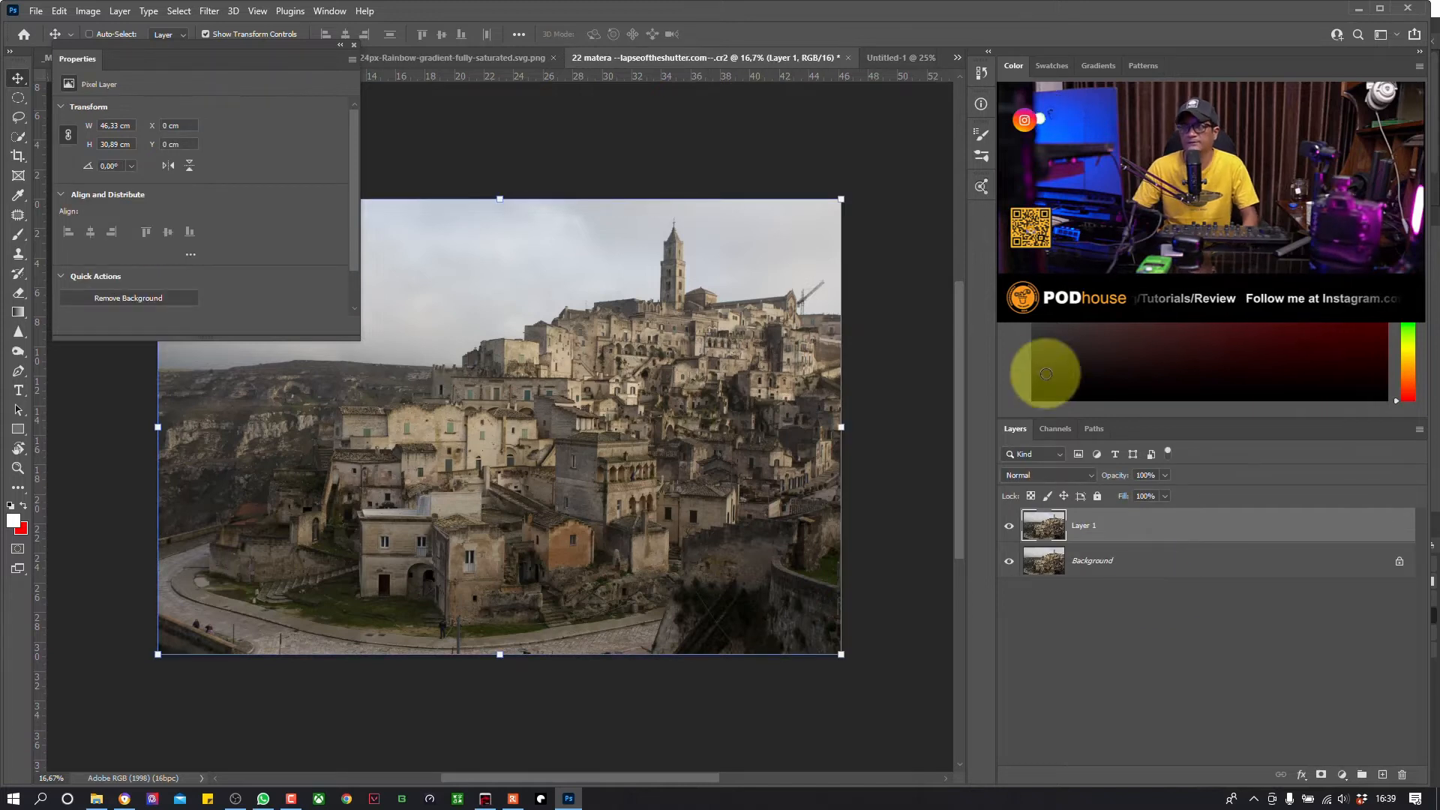
{"action": "left_click", "coordinate": [209, 10]}
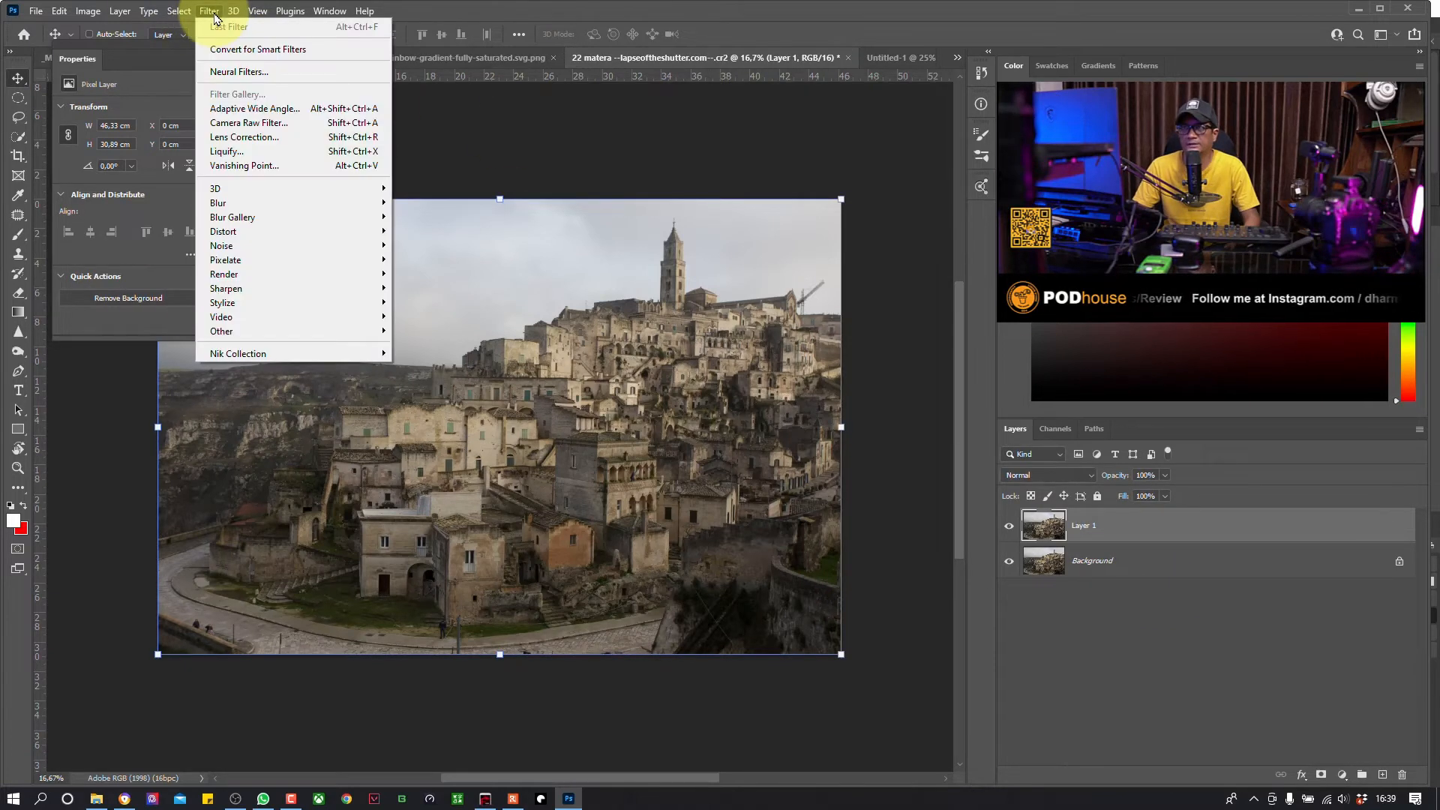
{"action": "mouse_move", "coordinate": [323, 331]}
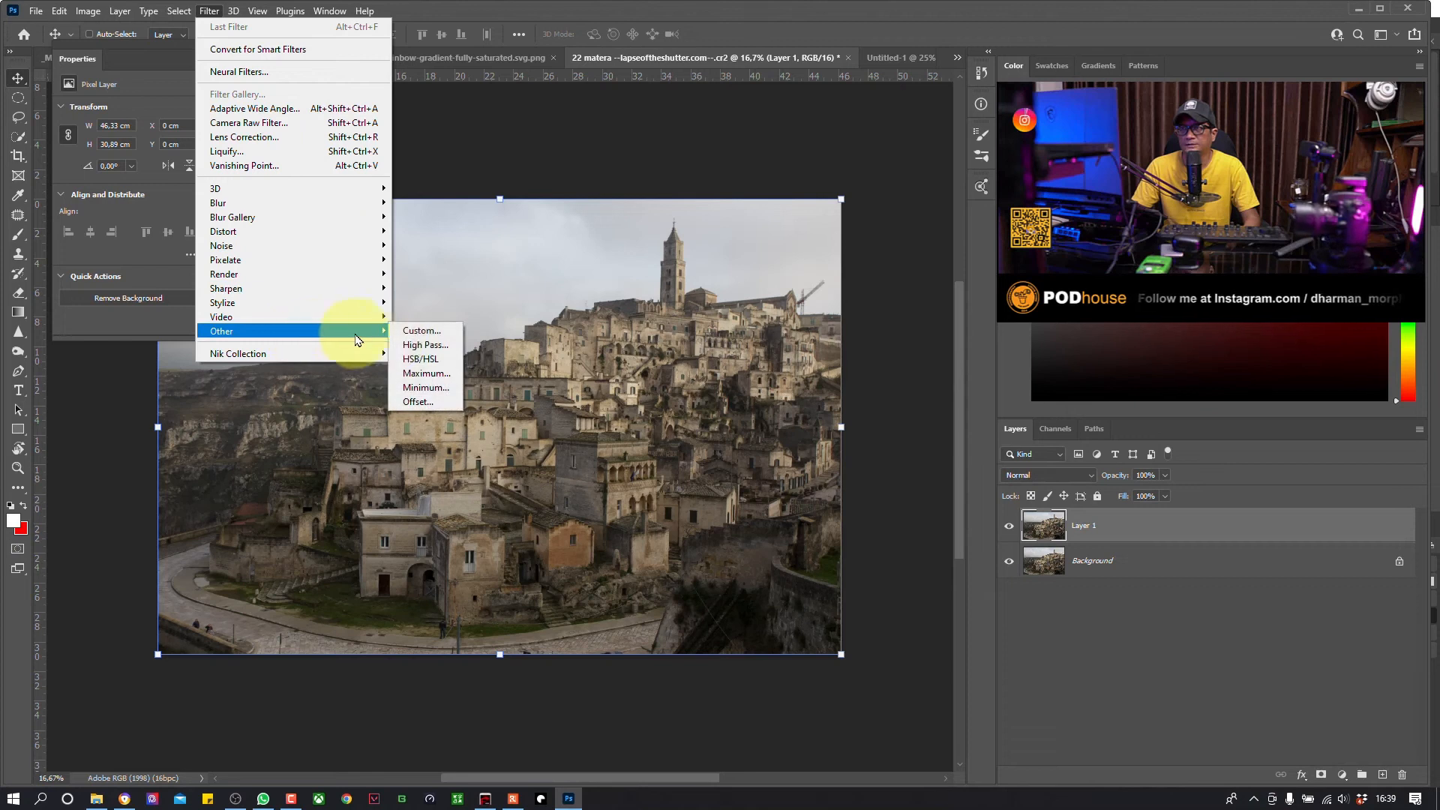
{"action": "left_click", "coordinate": [427, 359]}
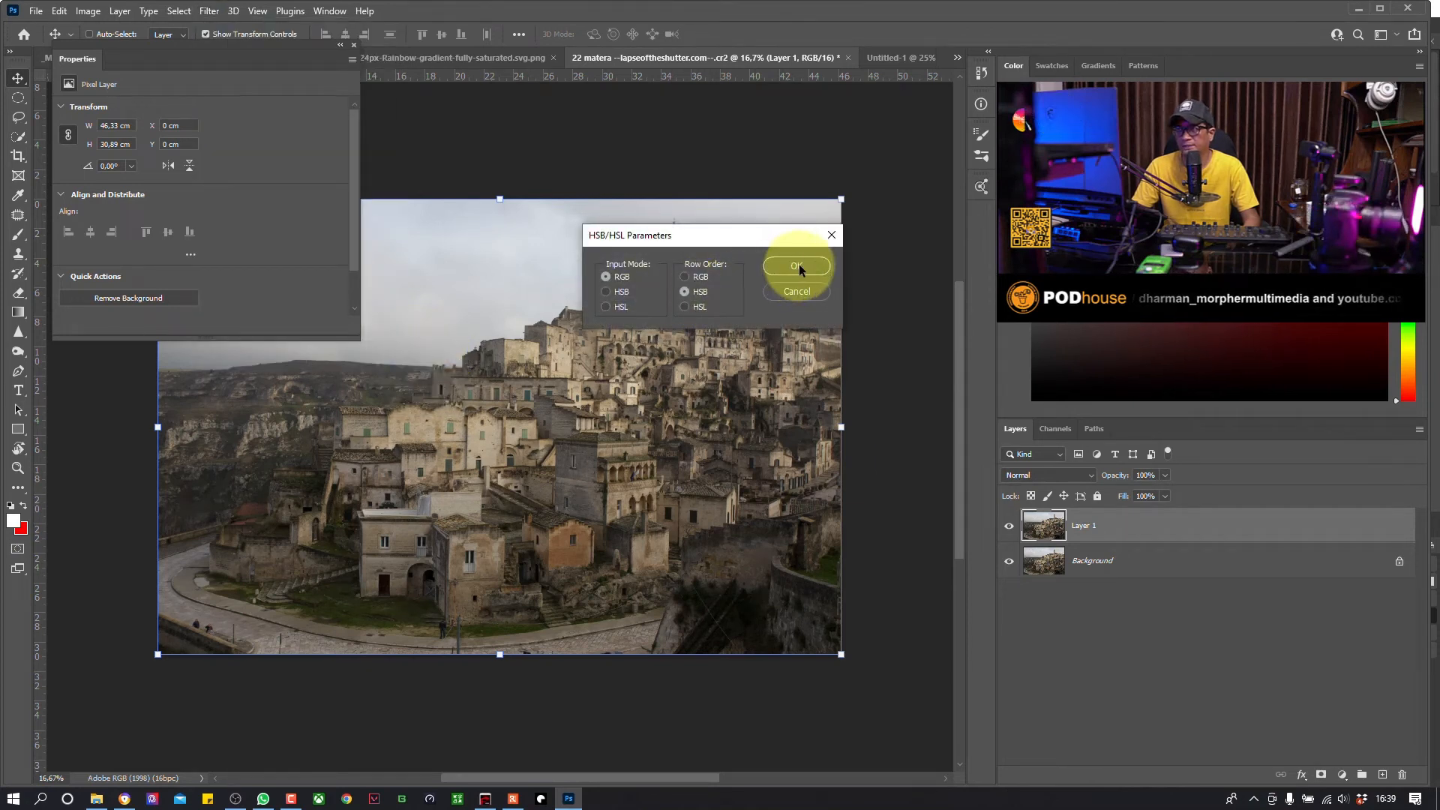
{"action": "left_click", "coordinate": [797, 267]}
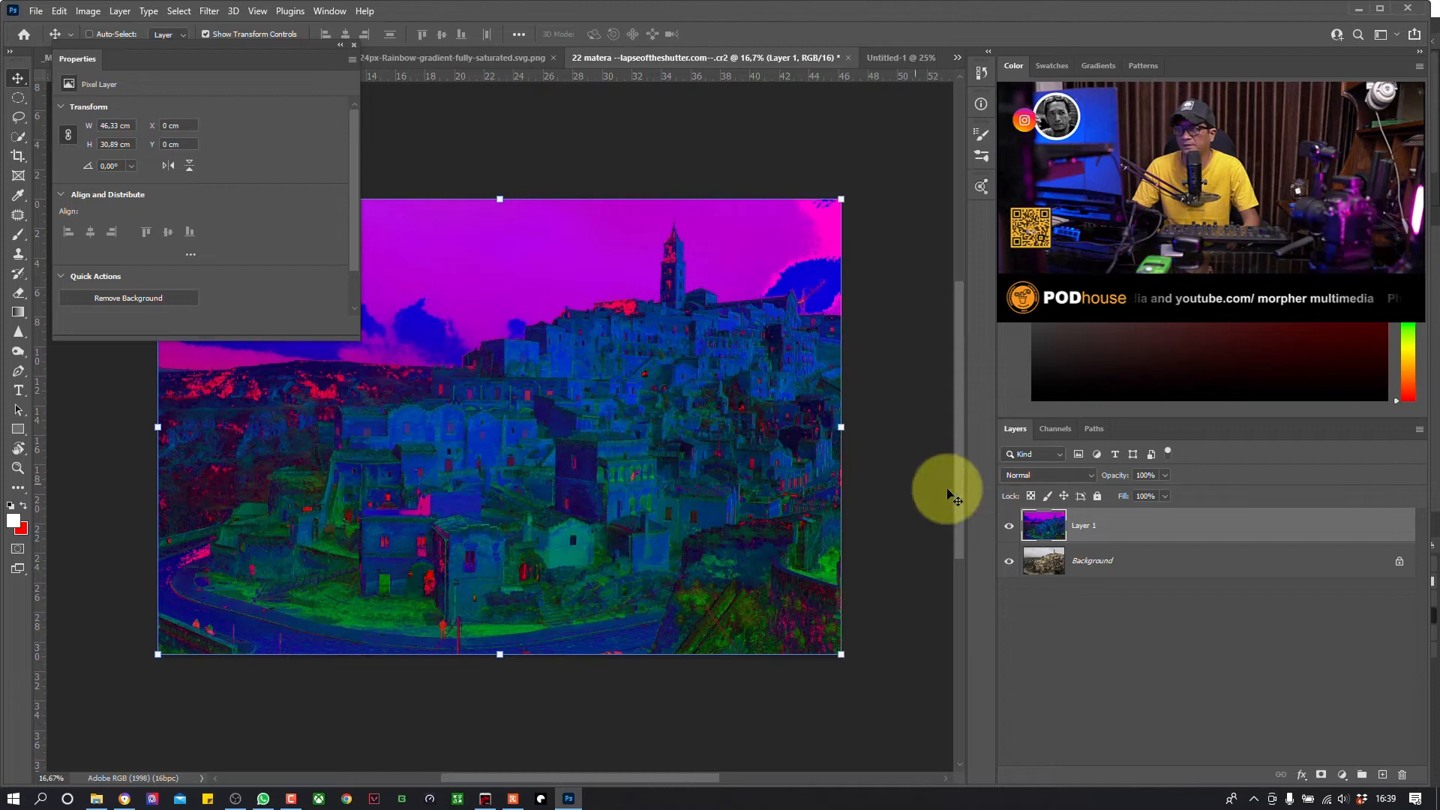
Step: Examine the filtered layer's Red, Green and Blue channels one at a time
{"action": "left_click", "coordinate": [1055, 428]}
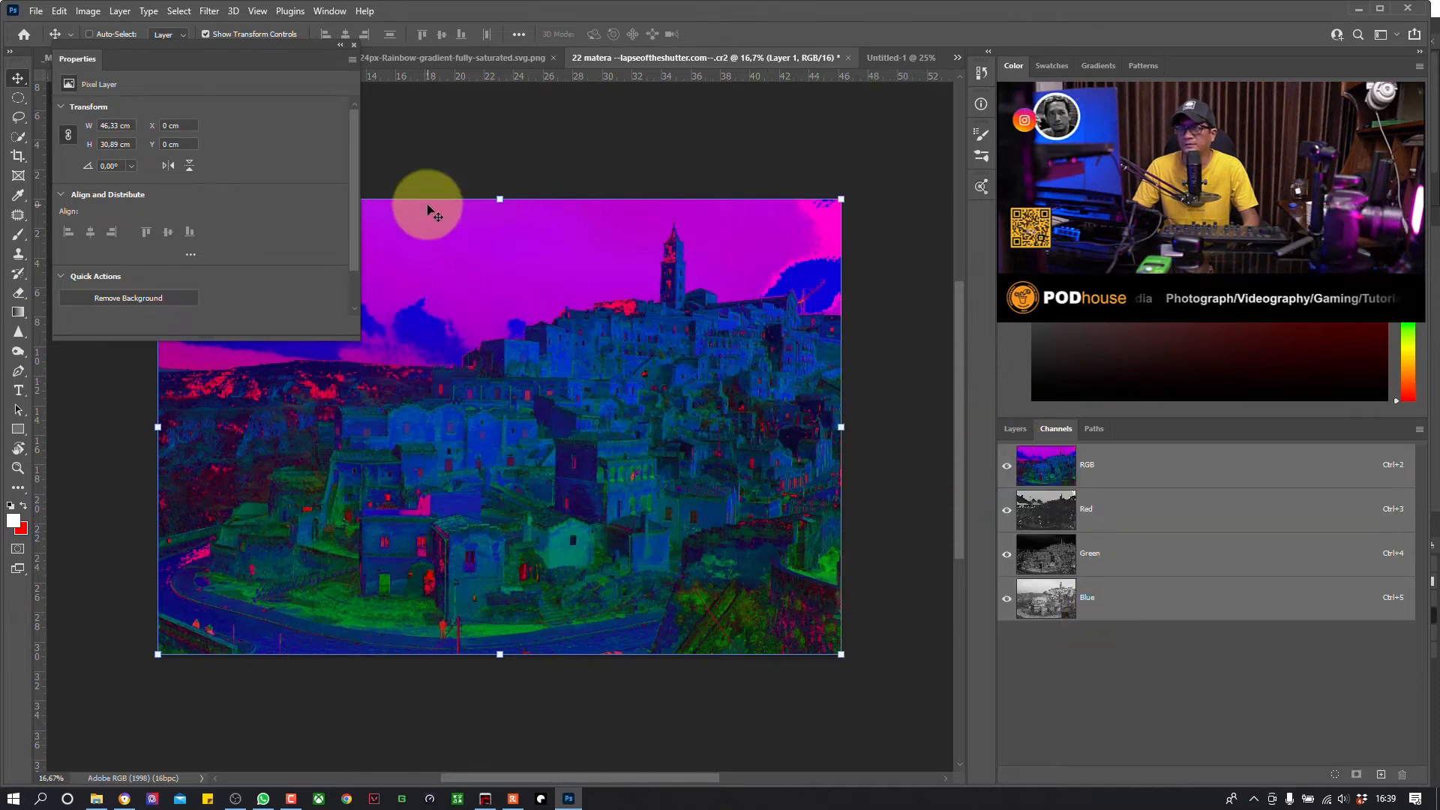
{"action": "left_click", "coordinate": [1060, 598]}
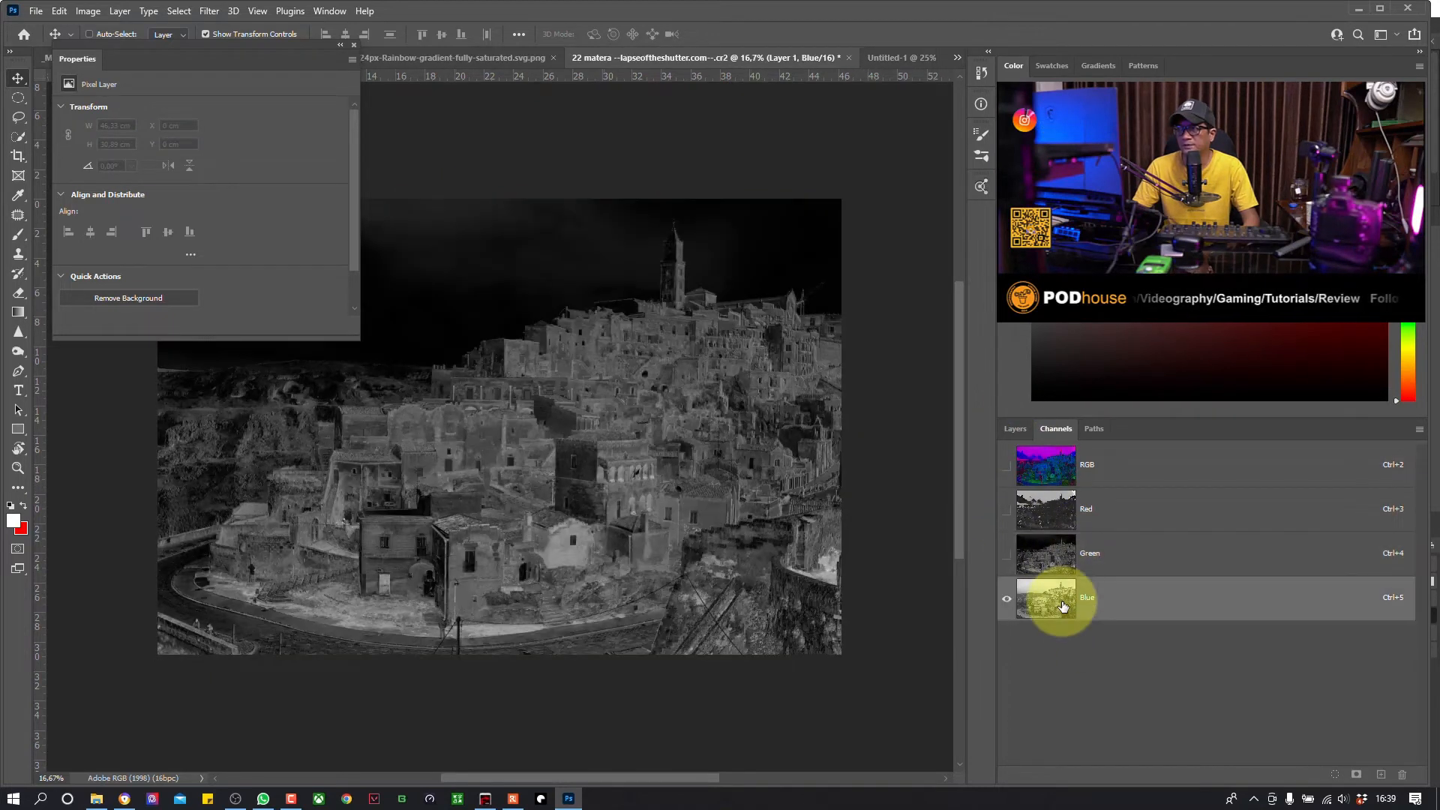
{"action": "left_click", "coordinate": [1056, 507]}
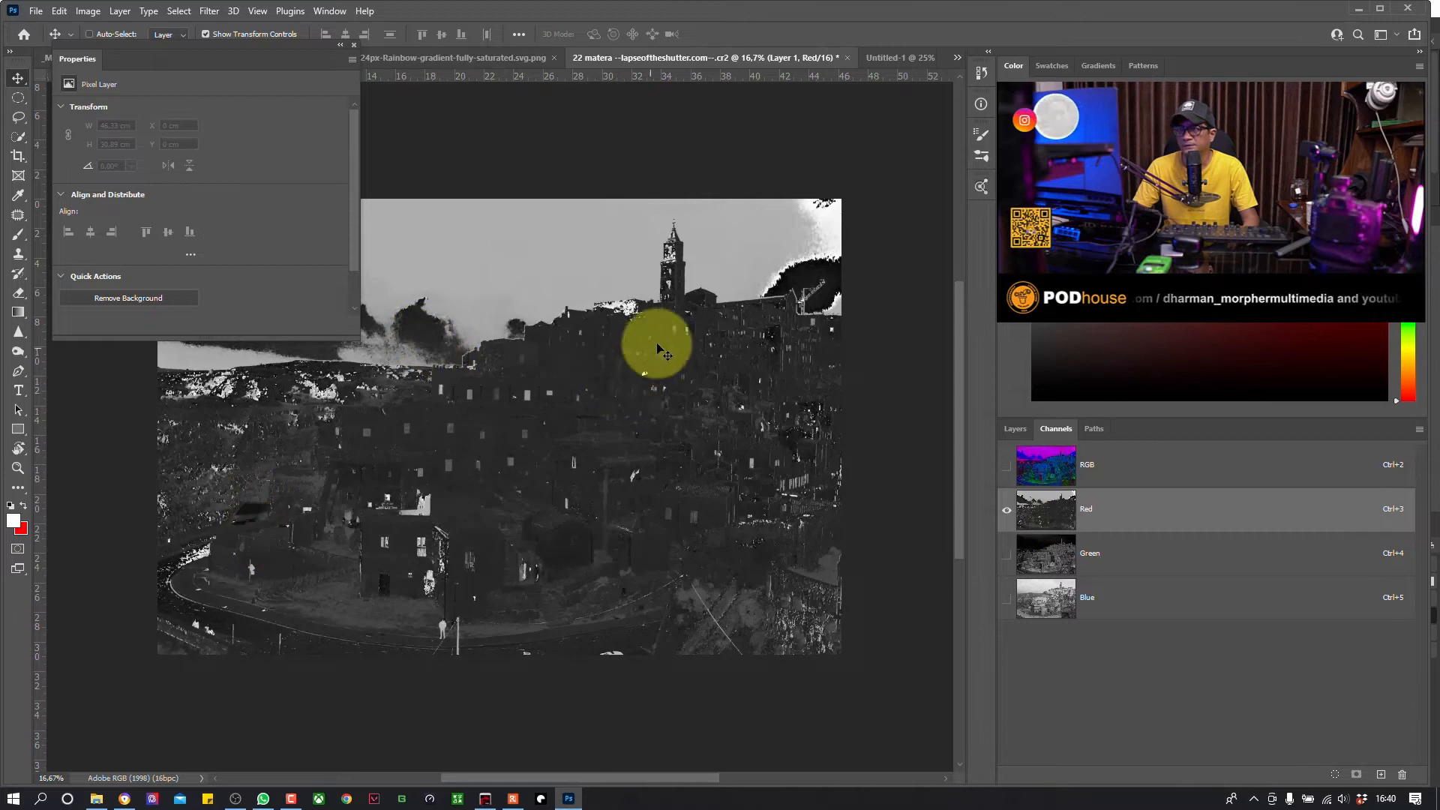
{"action": "left_click", "coordinate": [1047, 553]}
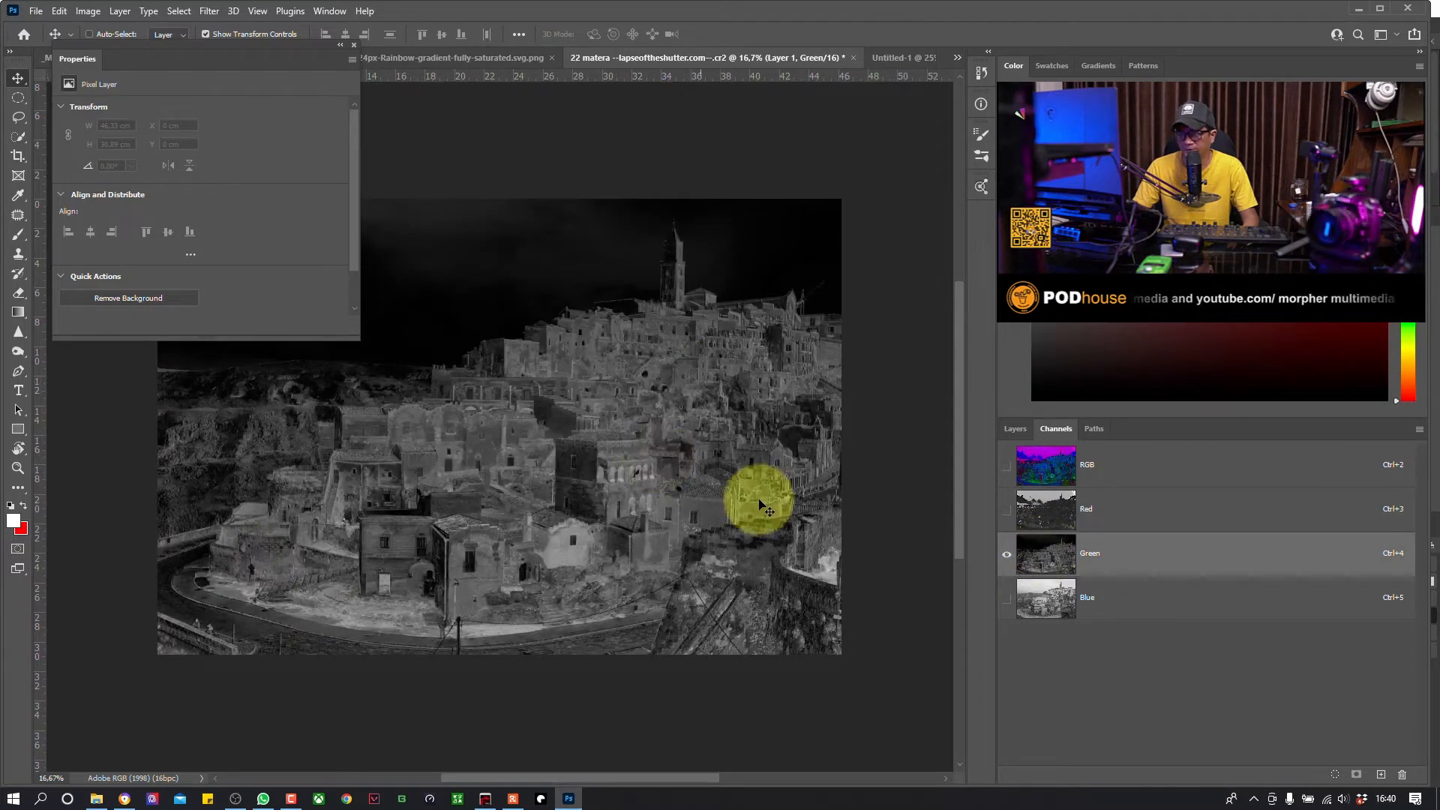
{"action": "left_click", "coordinate": [1042, 604]}
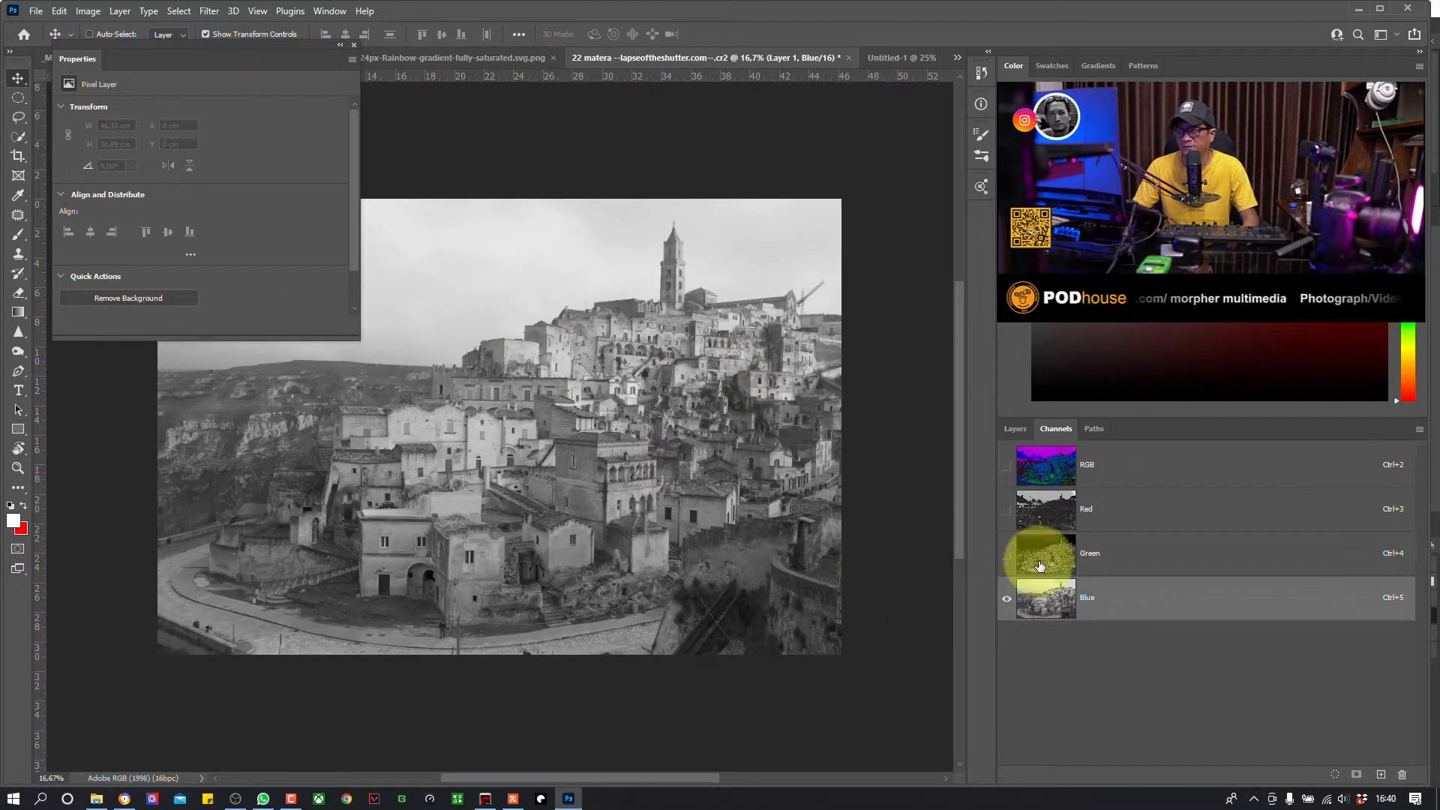
Step: Load the Red channel of the filtered layer as a selection and switch back to the RGB composite
{"action": "left_click", "coordinate": [1048, 516]}
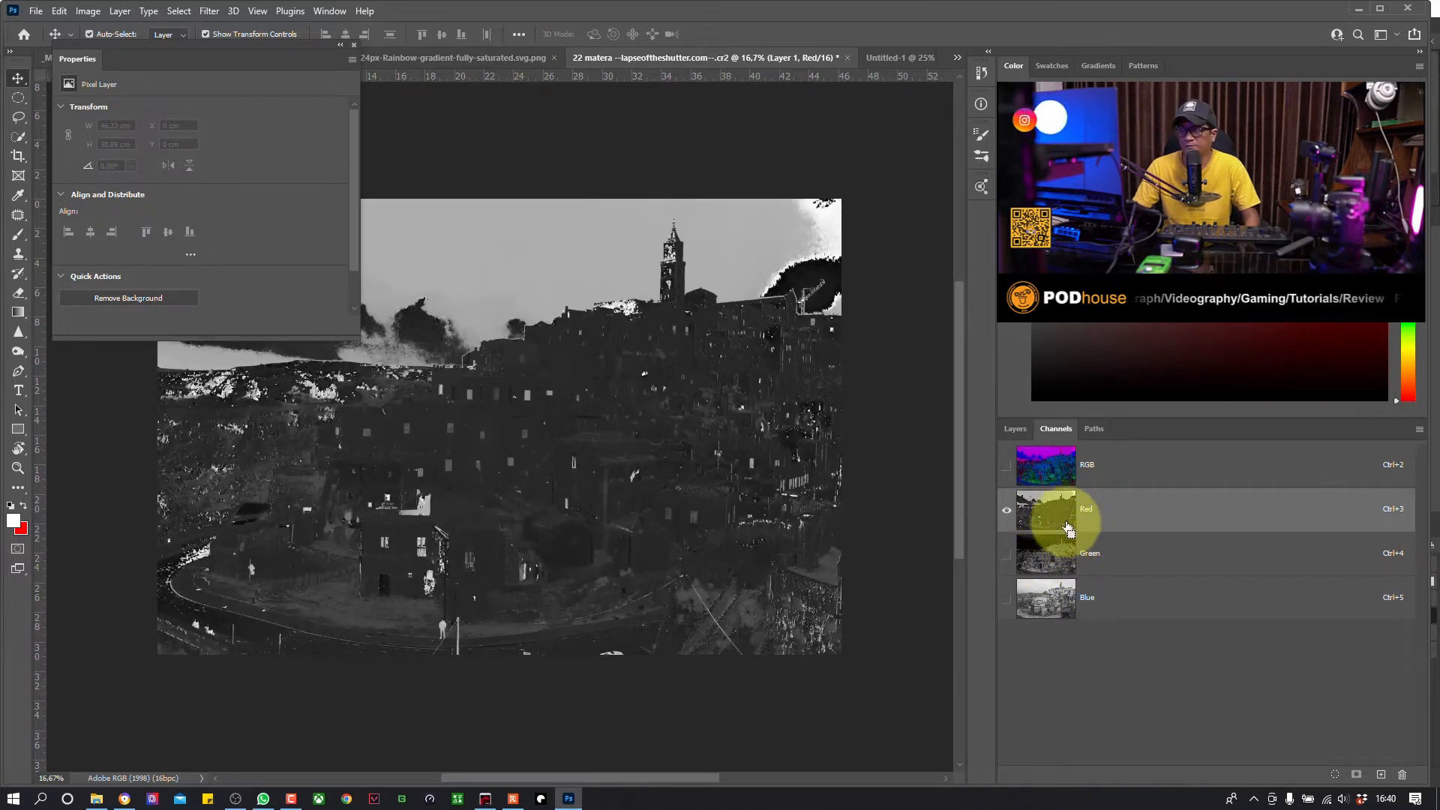
{"action": "key", "text": "ctrl"}
{"action": "left_click", "coordinate": [1058, 517], "text": "ctrl"}
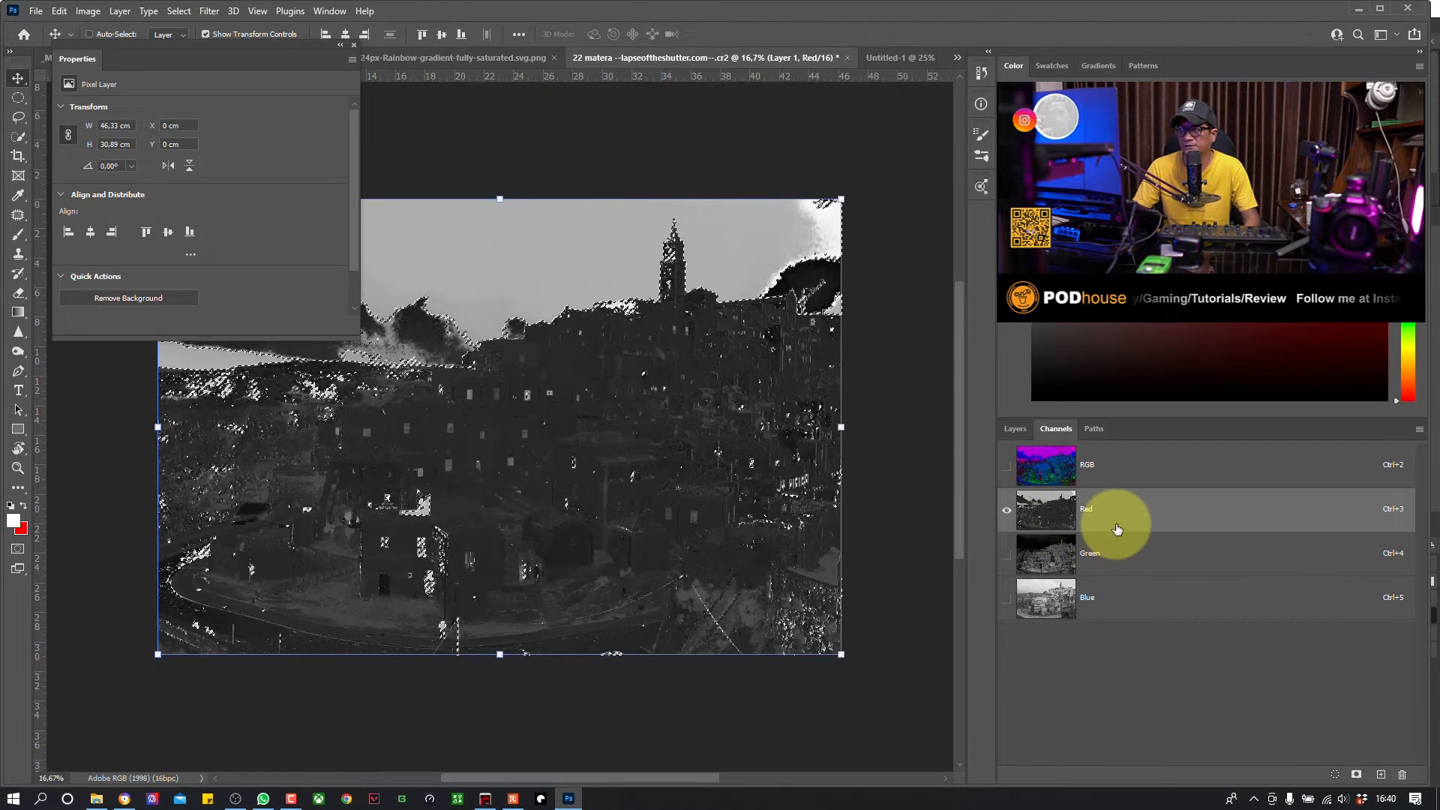
{"action": "left_click", "coordinate": [1015, 428]}
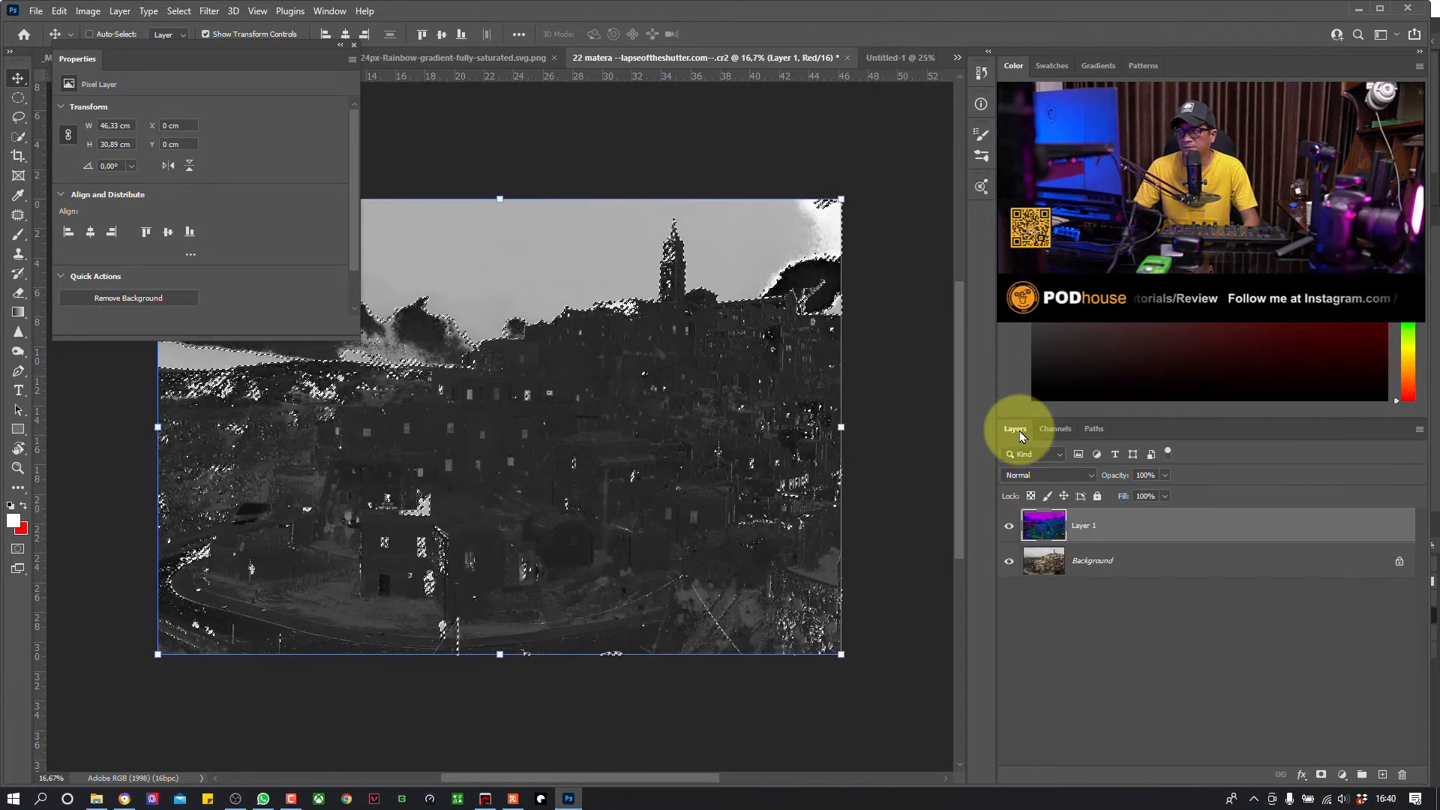
{"action": "left_click", "coordinate": [1050, 433]}
{"action": "left_click", "coordinate": [1036, 461]}
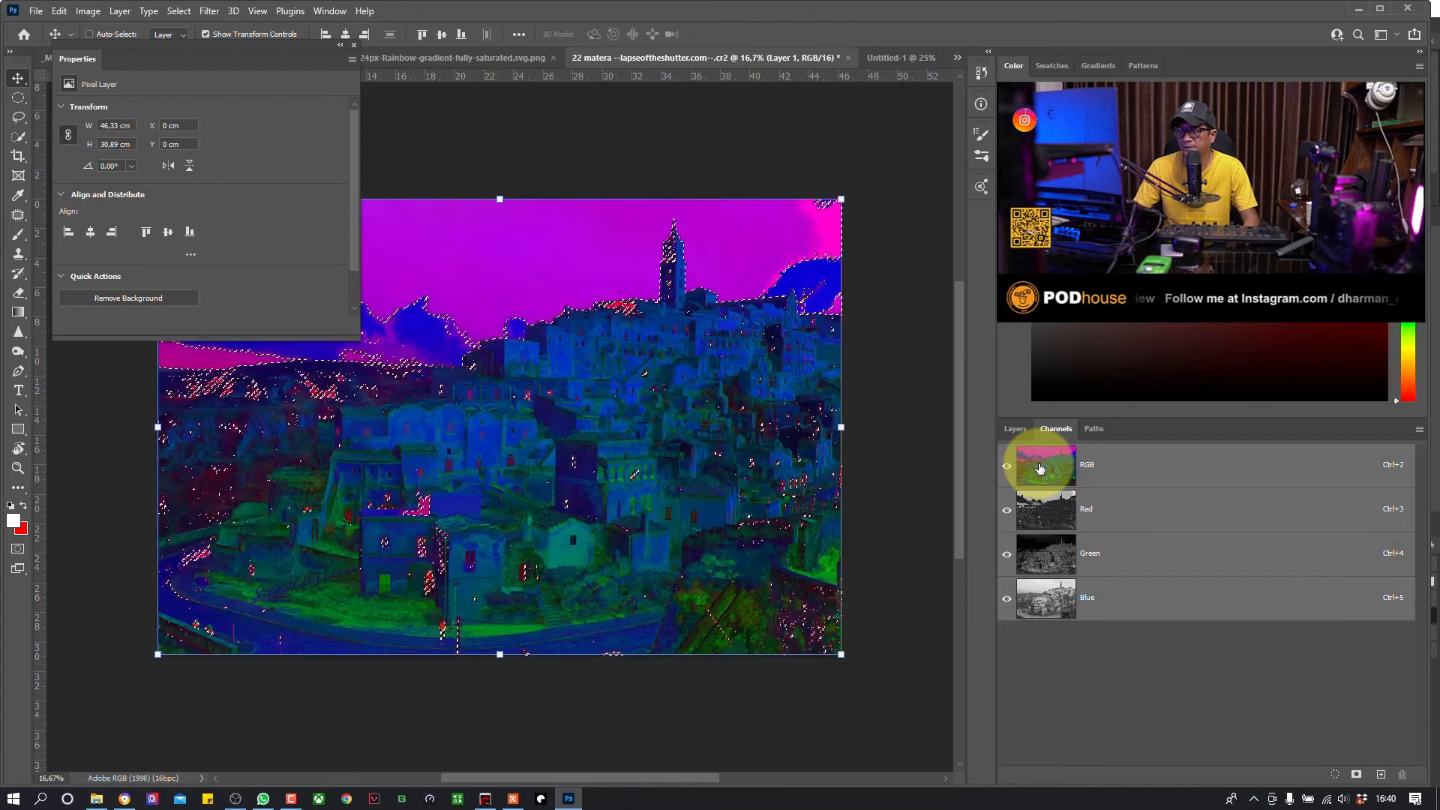
Step: Delete the filtered Layer 1 and add a Hue/Saturation adjustment layer masked by the active selection
{"action": "left_click", "coordinate": [1015, 428]}
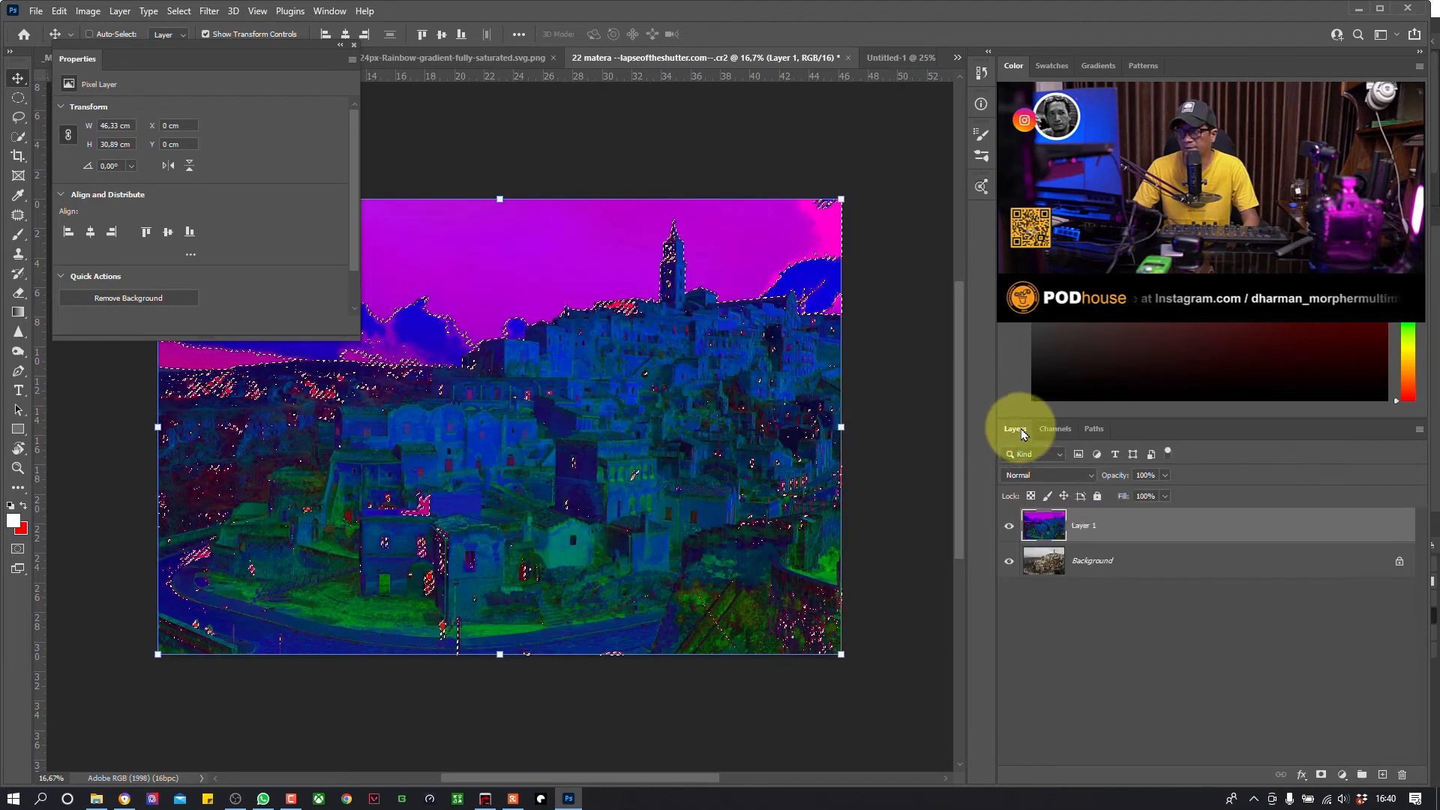
{"action": "left_click_drag", "start_coordinate": [1109, 522], "coordinate": [1401, 774]}
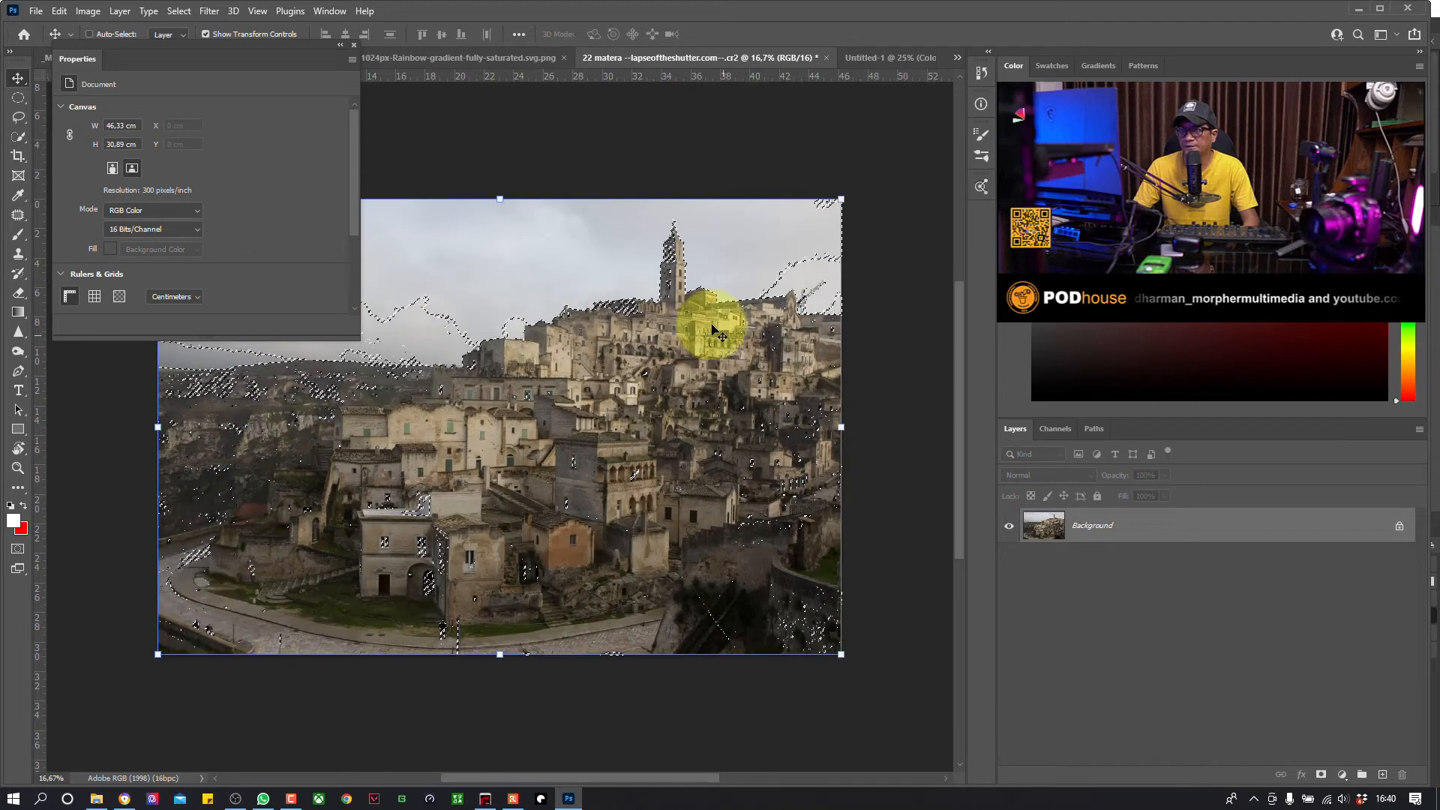
{"action": "left_click", "coordinate": [1343, 774]}
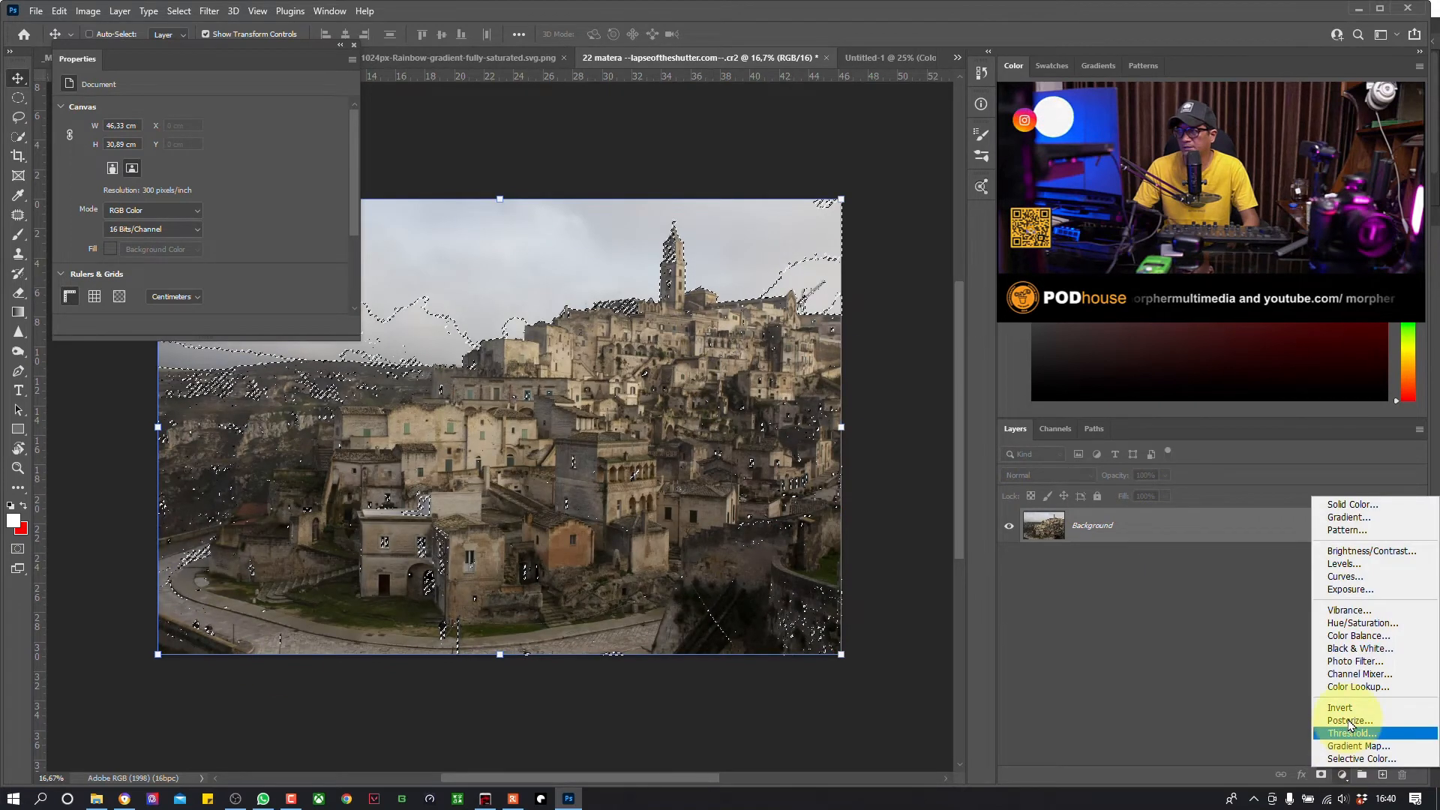
{"action": "left_click", "coordinate": [1359, 623]}
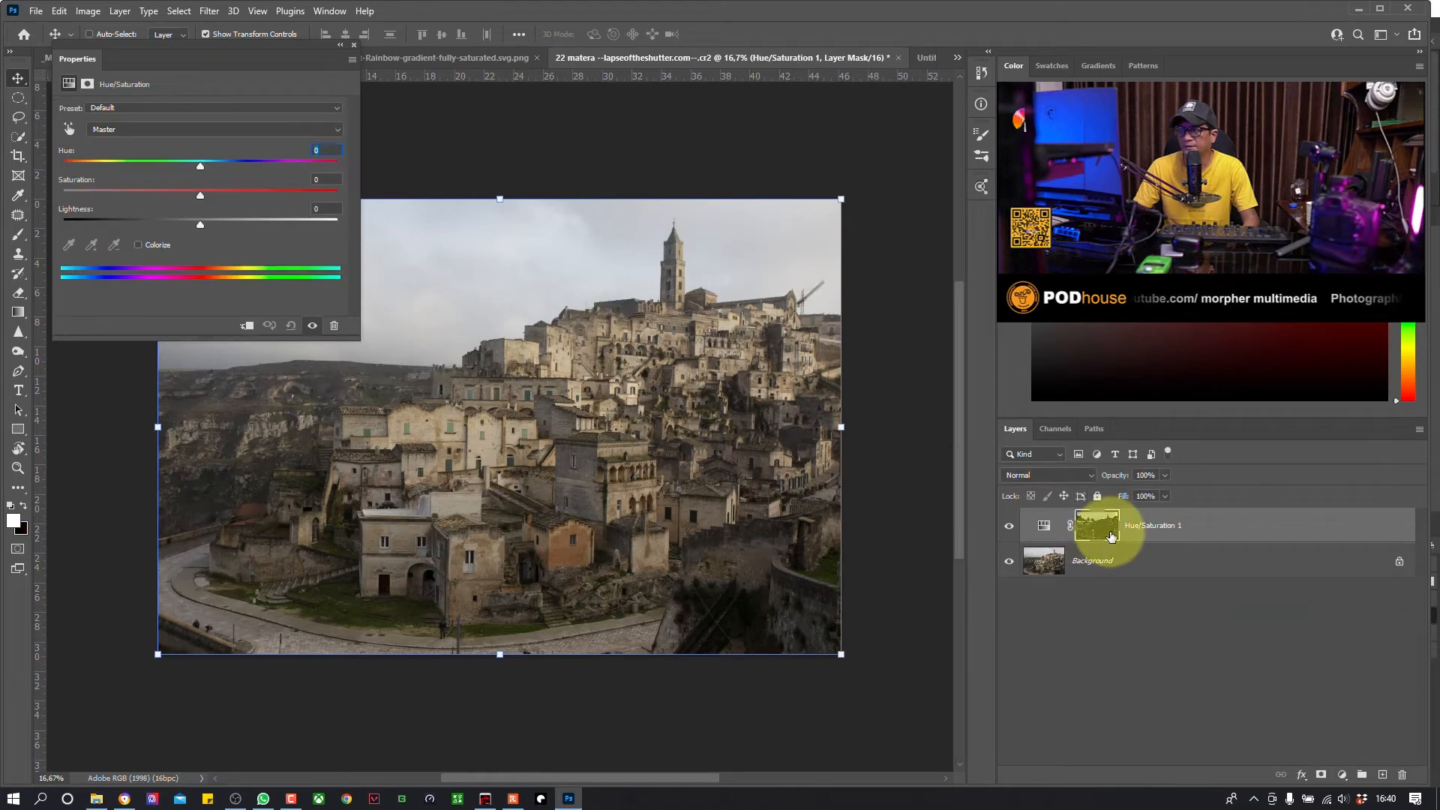
{"action": "key", "text": "ctrl+v"}
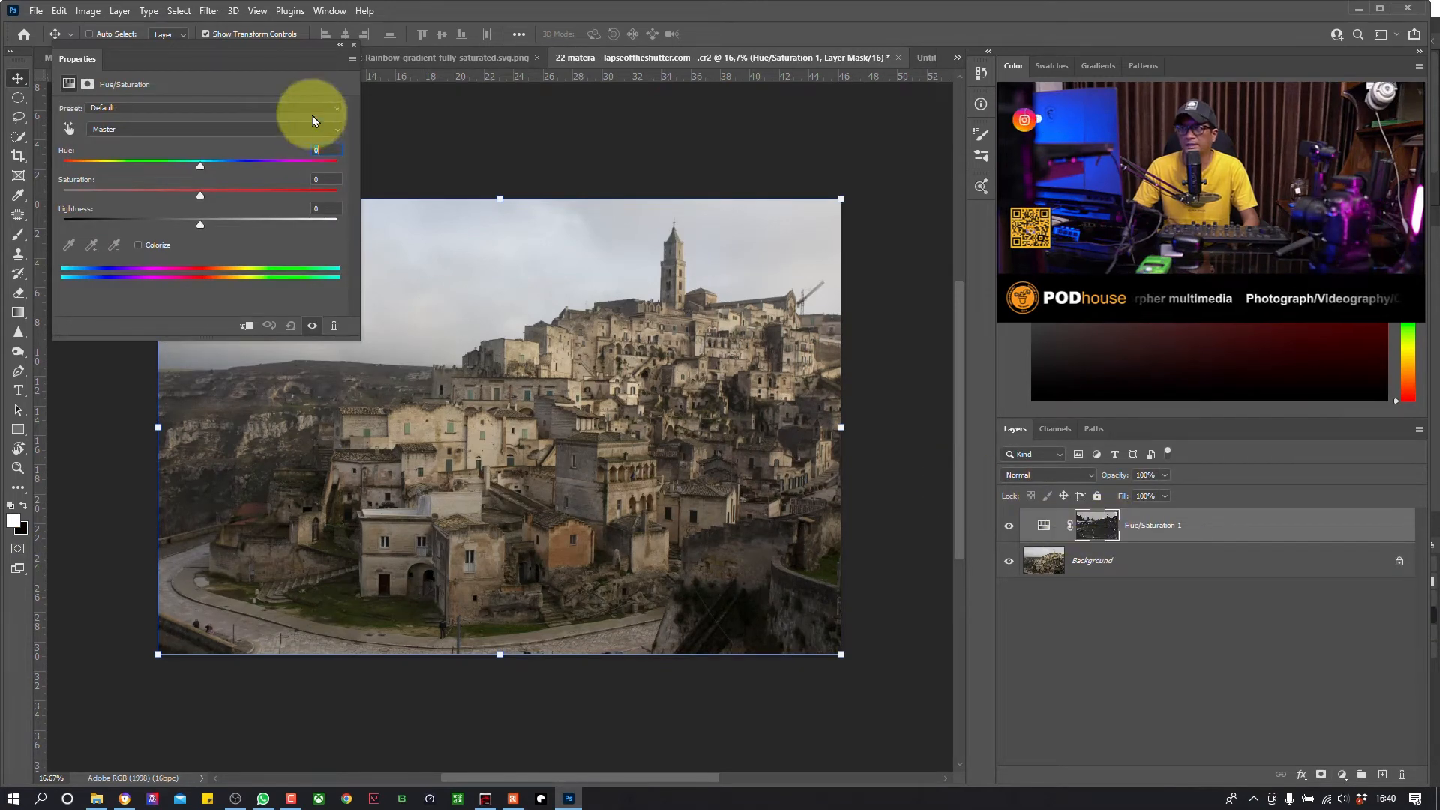
Step: Check the adjustment layer's mask on its own, and set the master hue to +22 and saturation to +57
{"action": "left_click", "coordinate": [1097, 523], "text": "alt"}
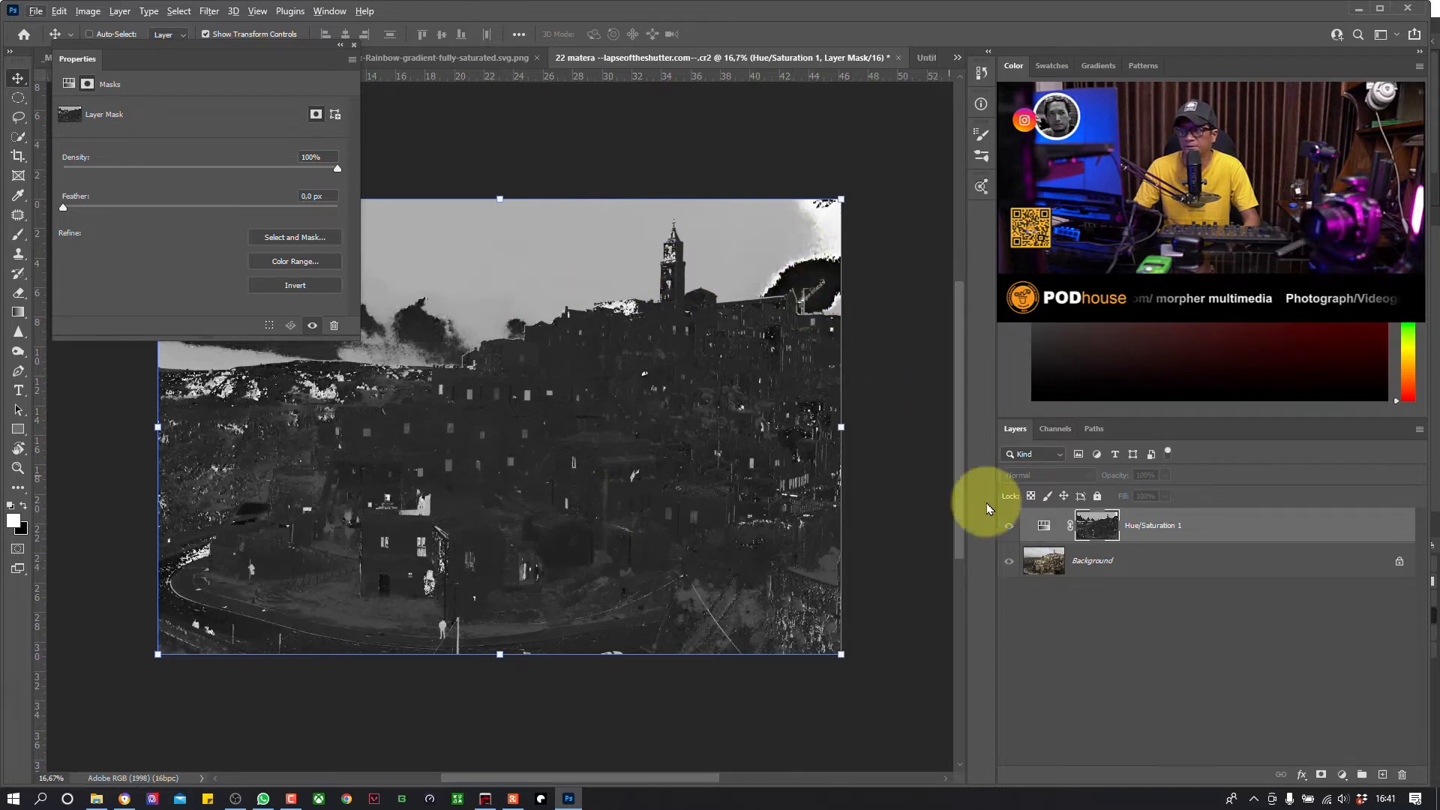
{"action": "left_click", "coordinate": [1100, 528], "text": "alt"}
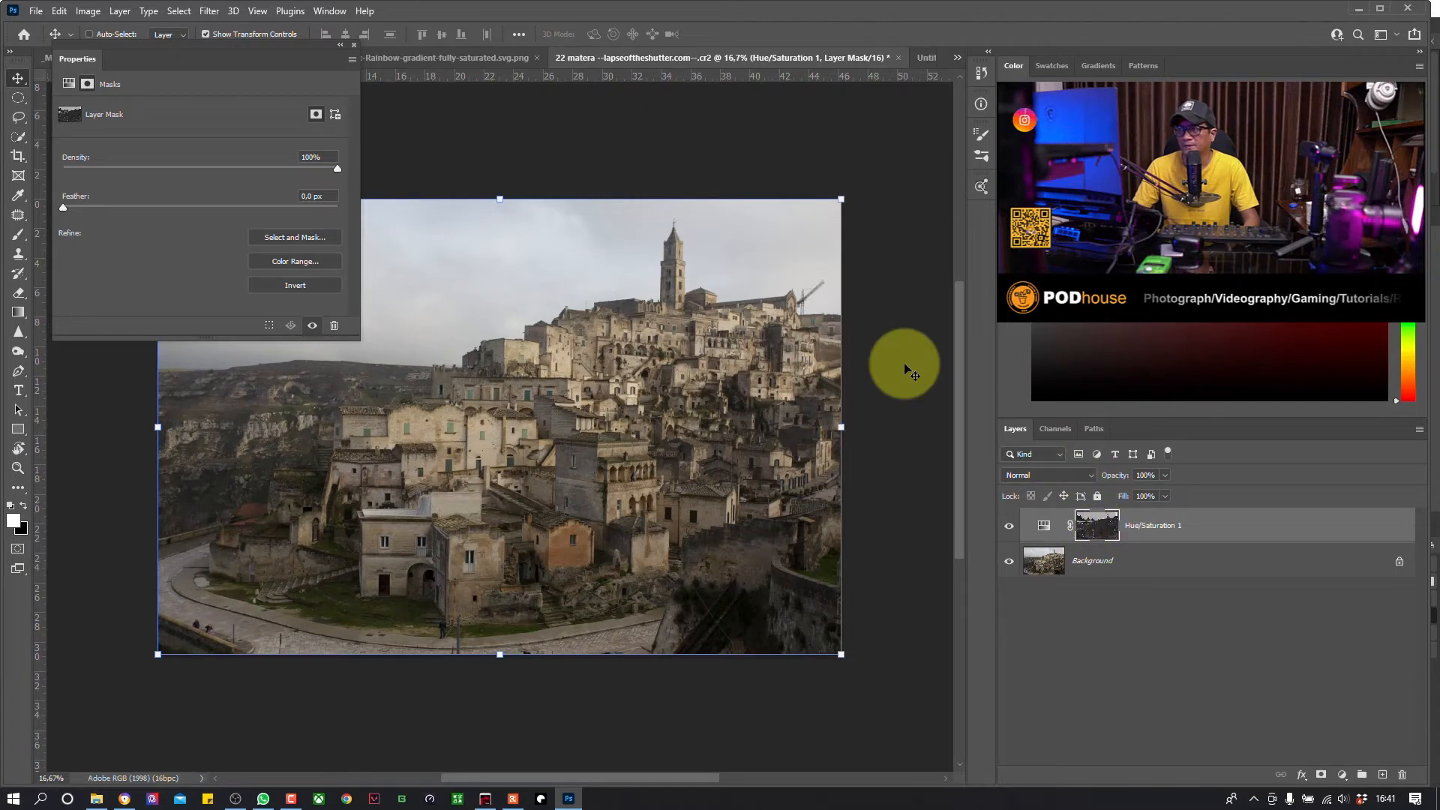
{"action": "left_click", "coordinate": [1043, 524]}
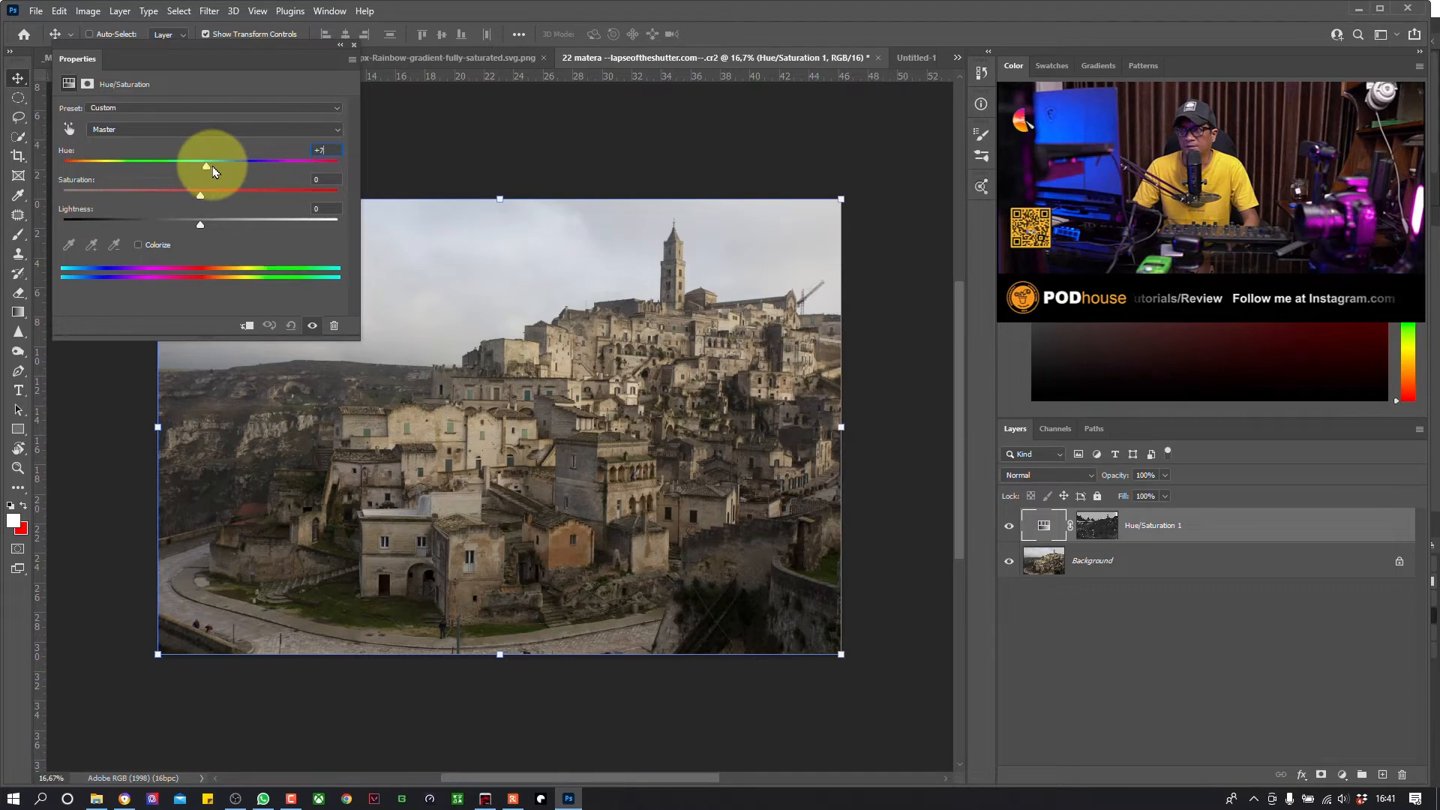
{"action": "left_click_drag", "start_coordinate": [272, 174], "coordinate": [332, 177]}
{"action": "left_click_drag", "start_coordinate": [360, 180], "coordinate": [292, 187]}
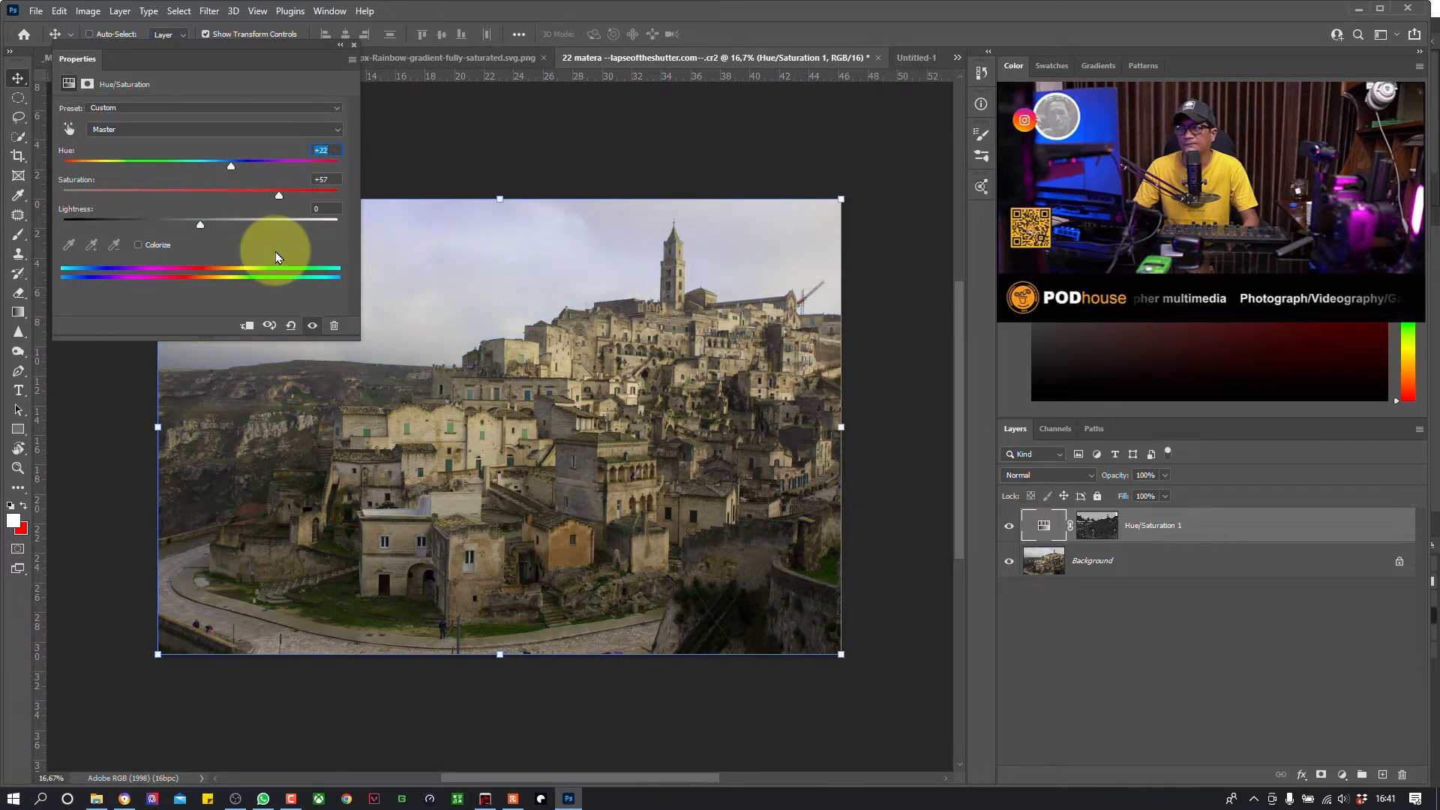
Step: Examine the Hue/Saturation layer's mask on its own and its effect on the photo, clearing the properties window out of the way
{"action": "left_click", "coordinate": [1103, 538]}
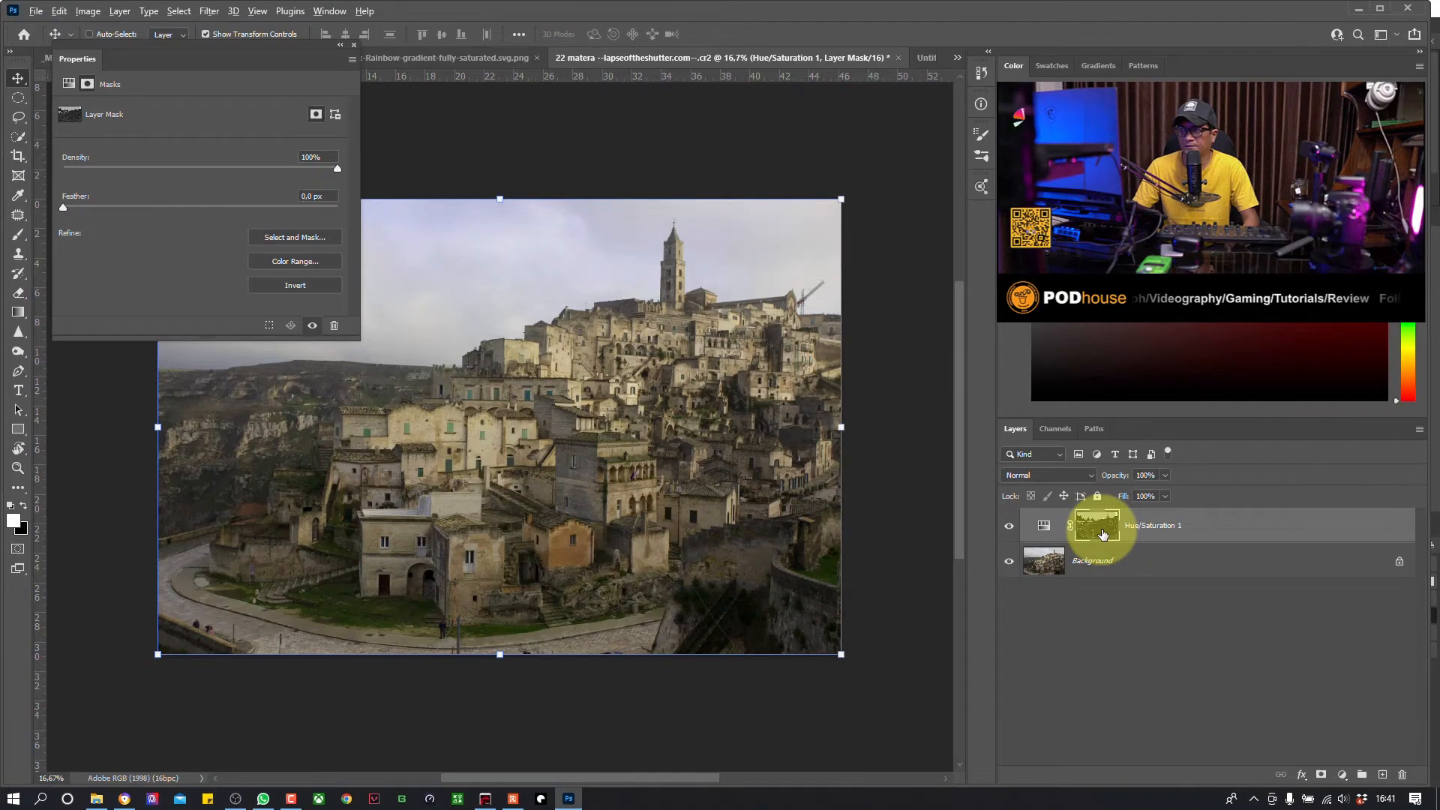
{"action": "left_click", "coordinate": [1103, 534], "text": "alt"}
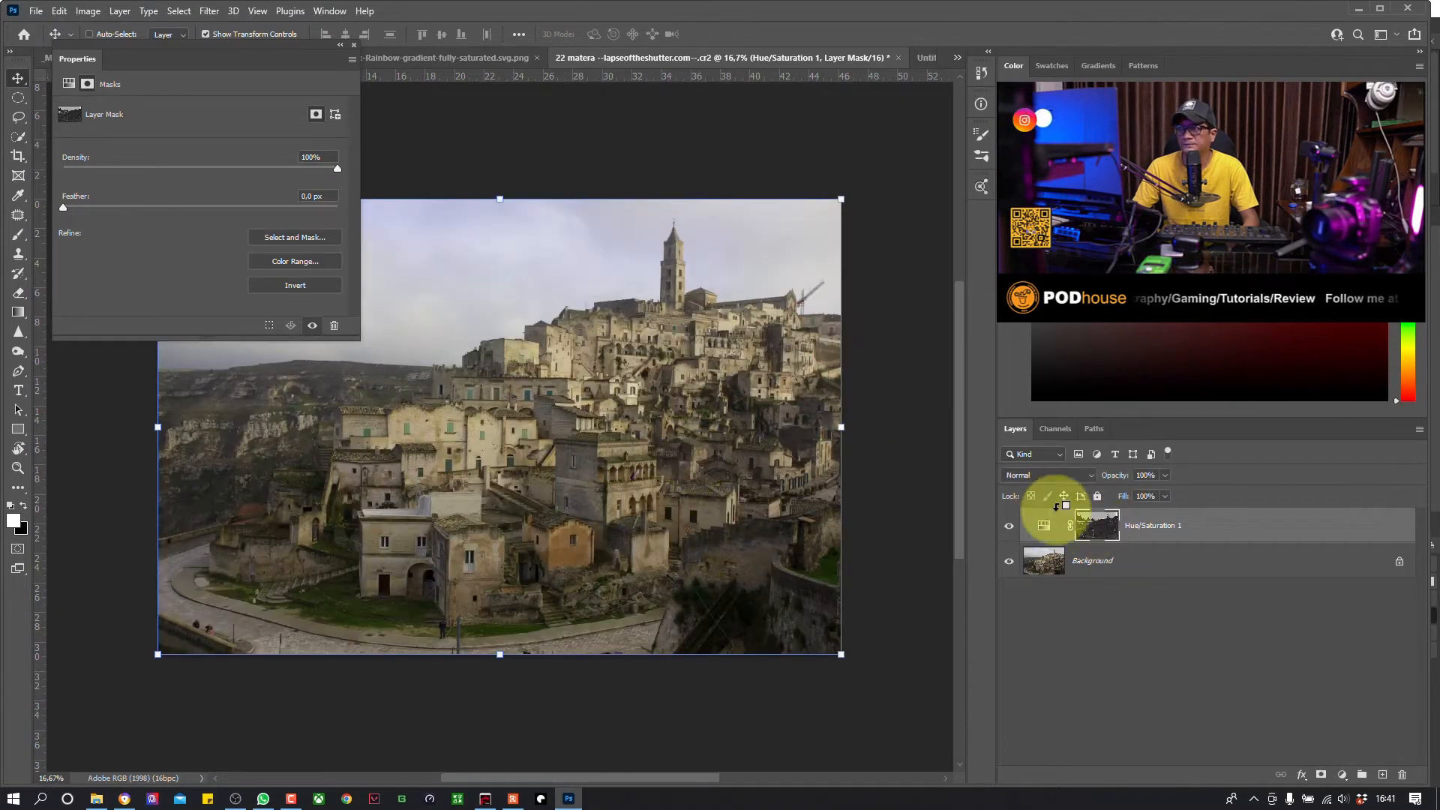
{"action": "left_click", "coordinate": [1094, 529], "text": "alt"}
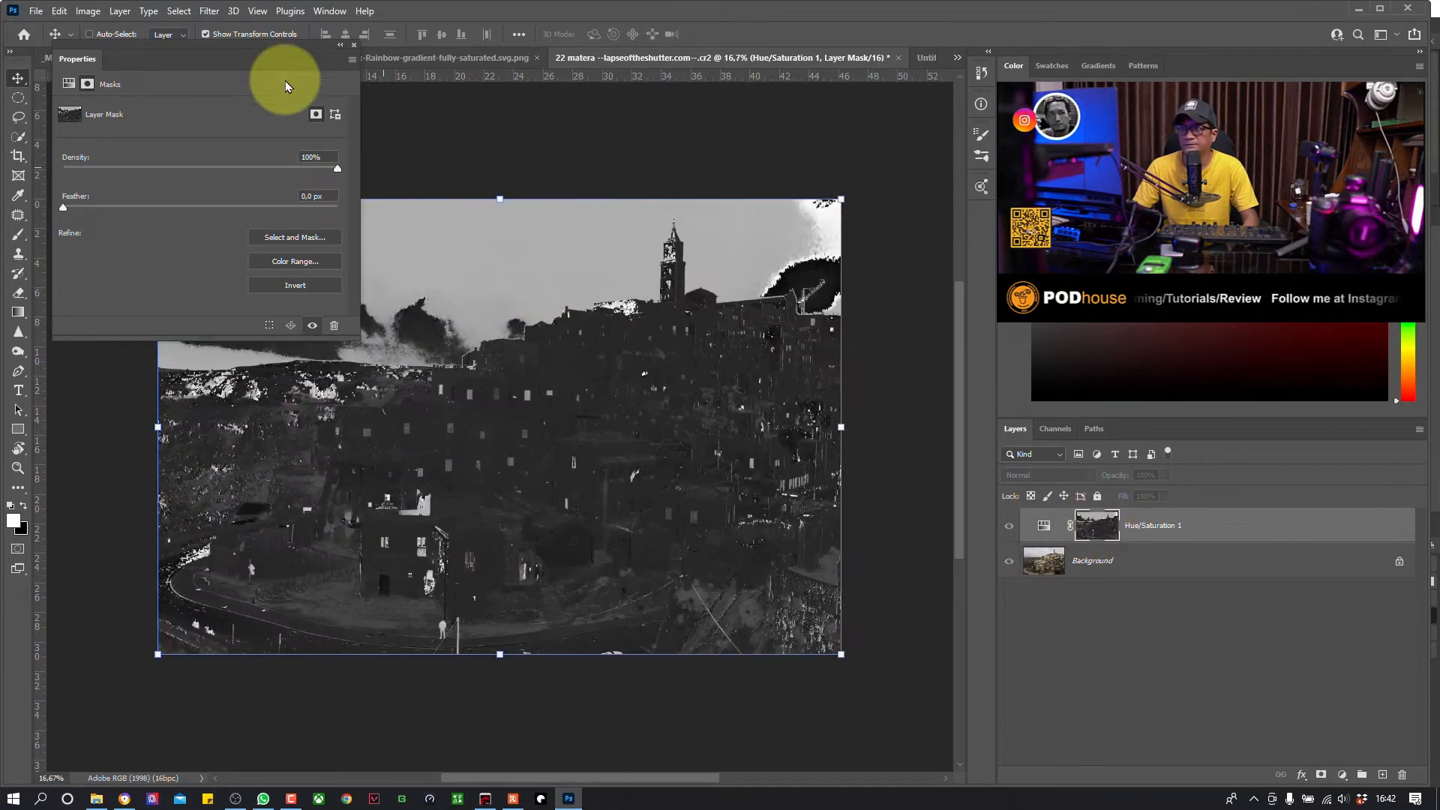
{"action": "left_click_drag", "start_coordinate": [120, 45], "coordinate": [30, 587]}
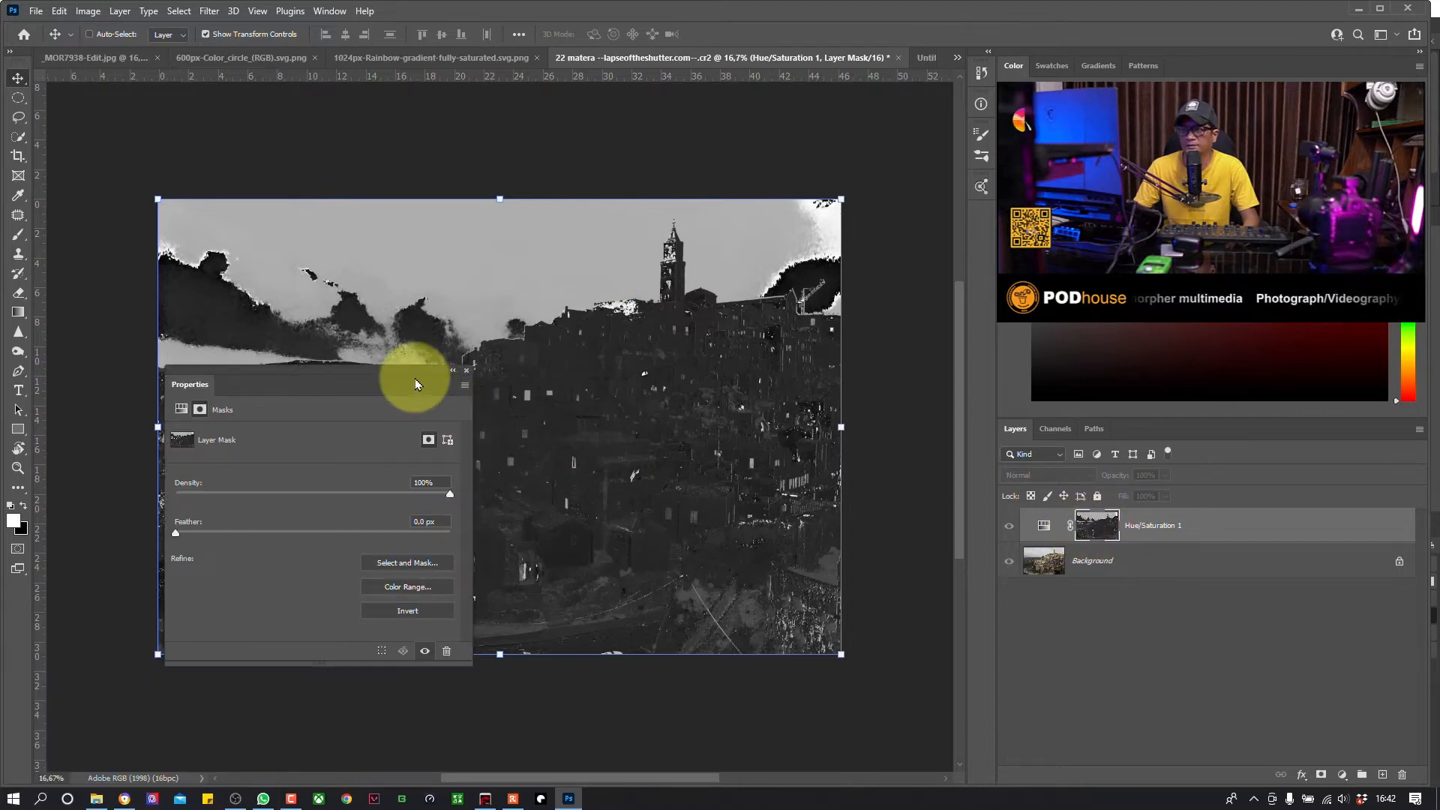
{"action": "left_click_drag", "start_coordinate": [415, 384], "coordinate": [394, 412]}
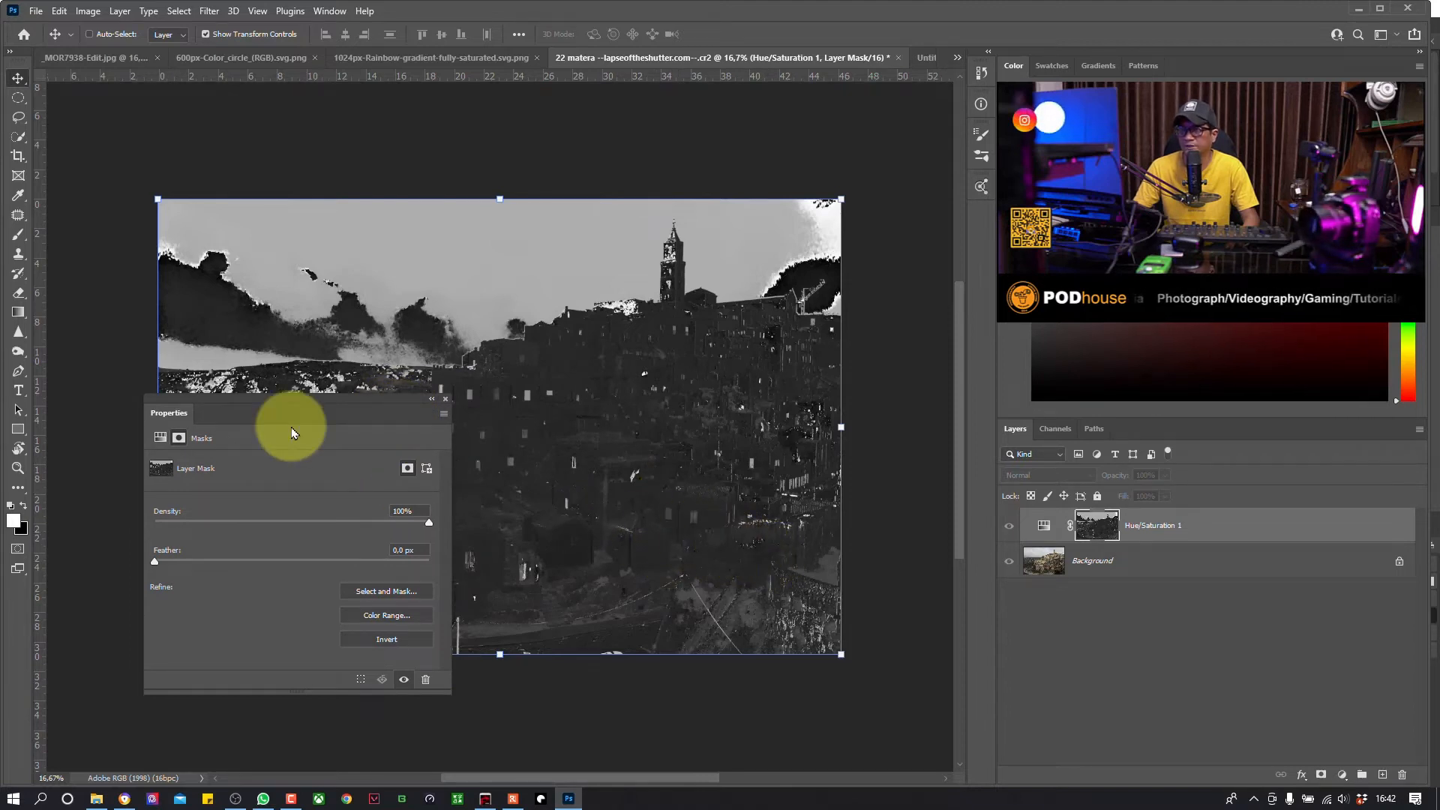
{"action": "left_click", "coordinate": [444, 398]}
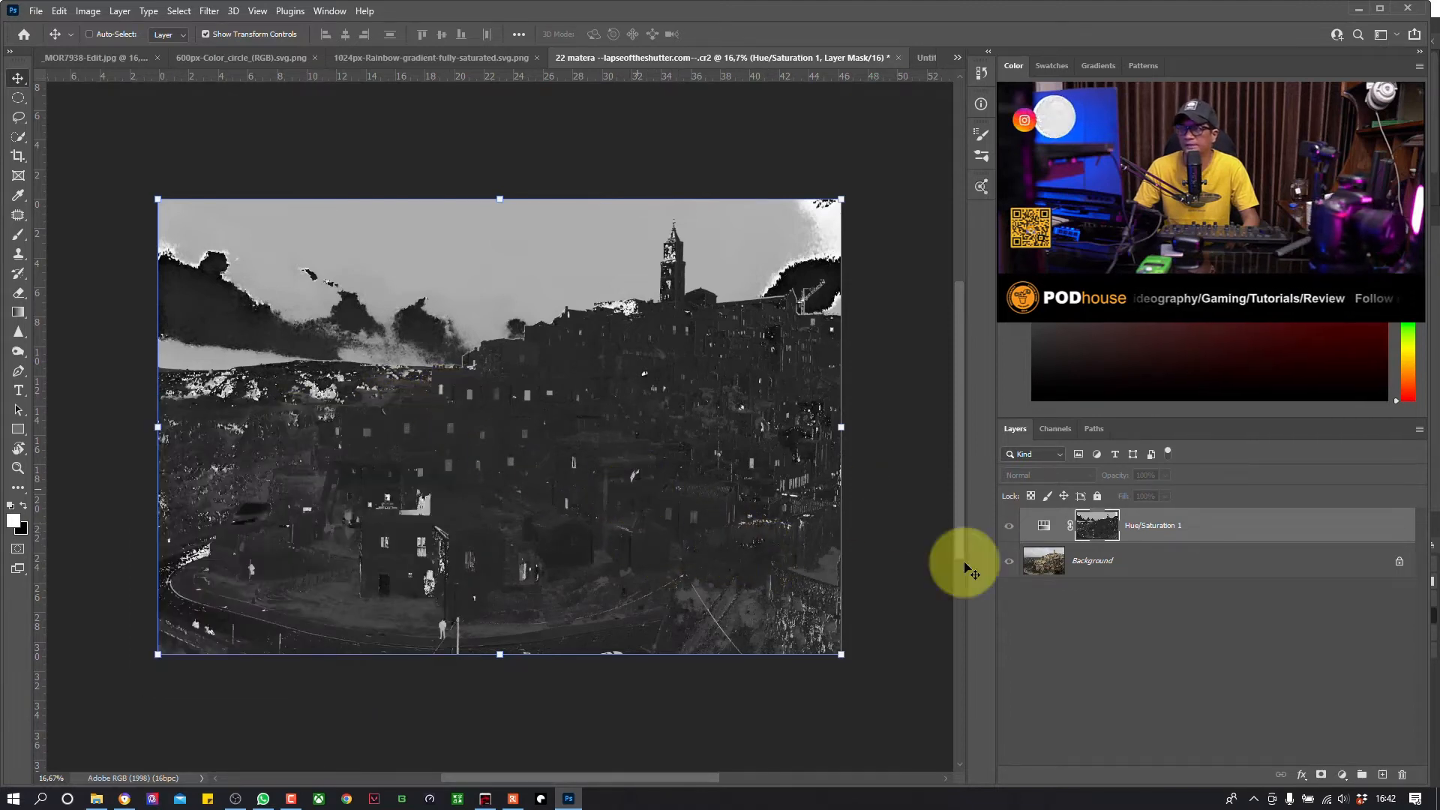
{"action": "double_click", "coordinate": [1045, 526]}
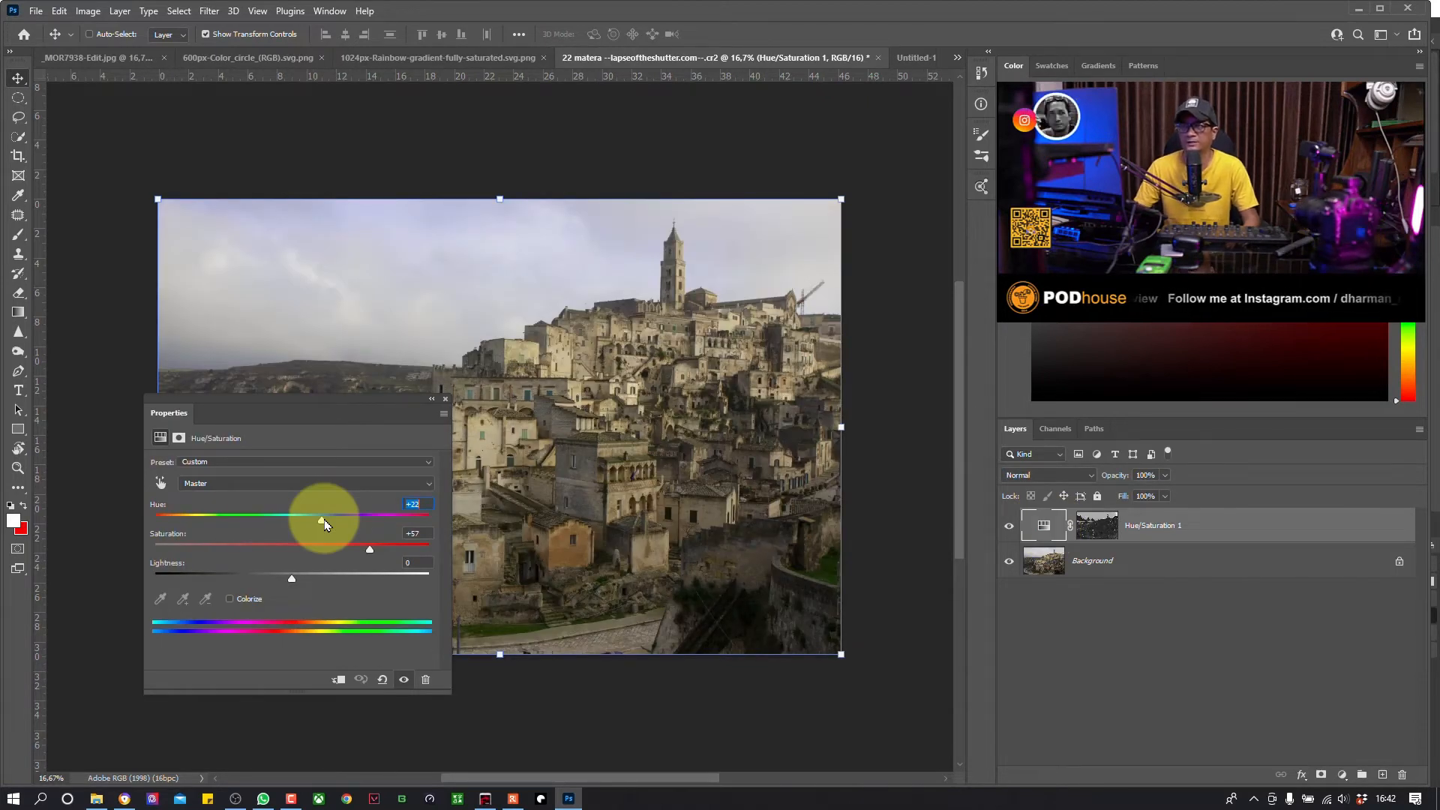
{"action": "left_click", "coordinate": [445, 399]}
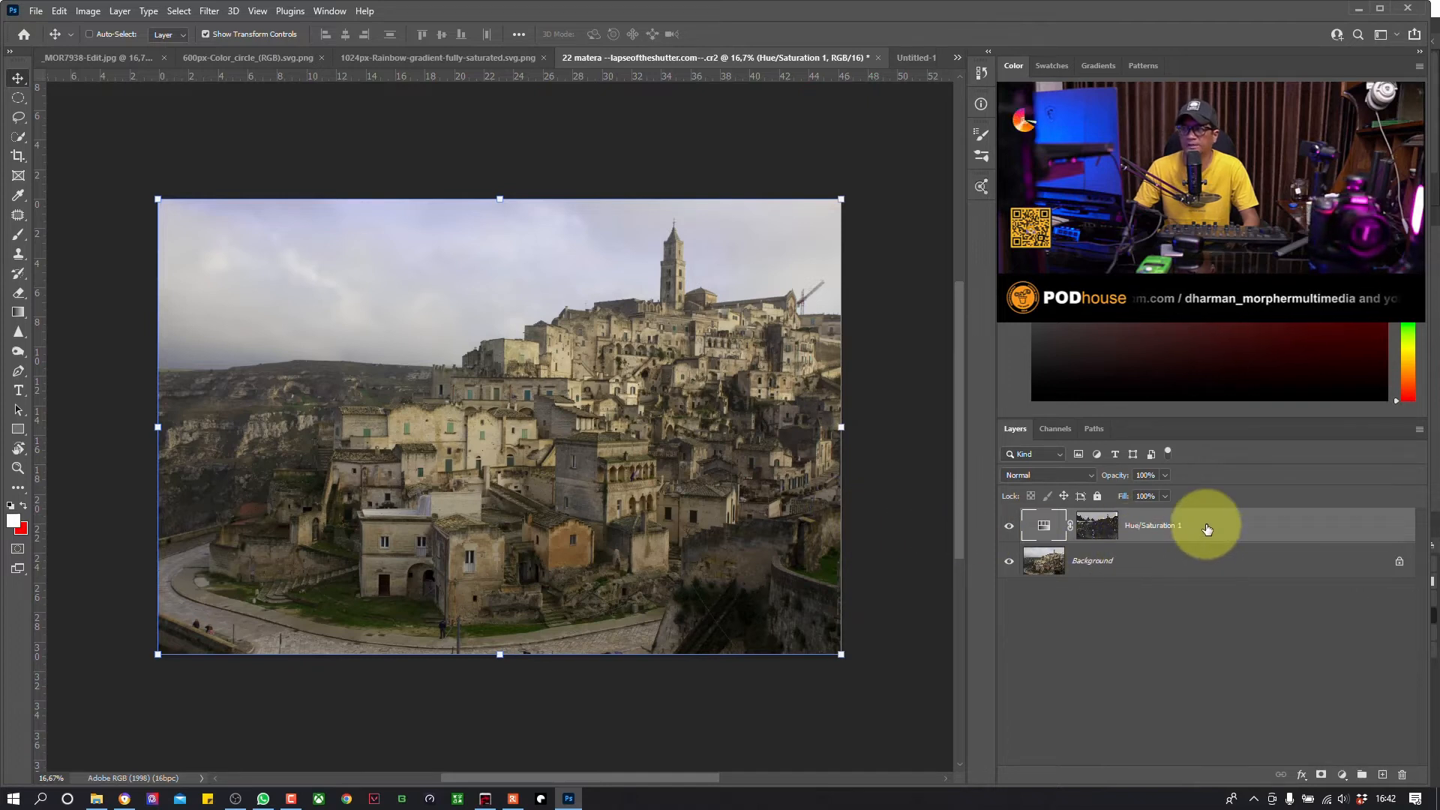
Step: Invert the adjustment layer's mask and open its Hue/Saturation settings
{"action": "left_click", "coordinate": [1091, 536]}
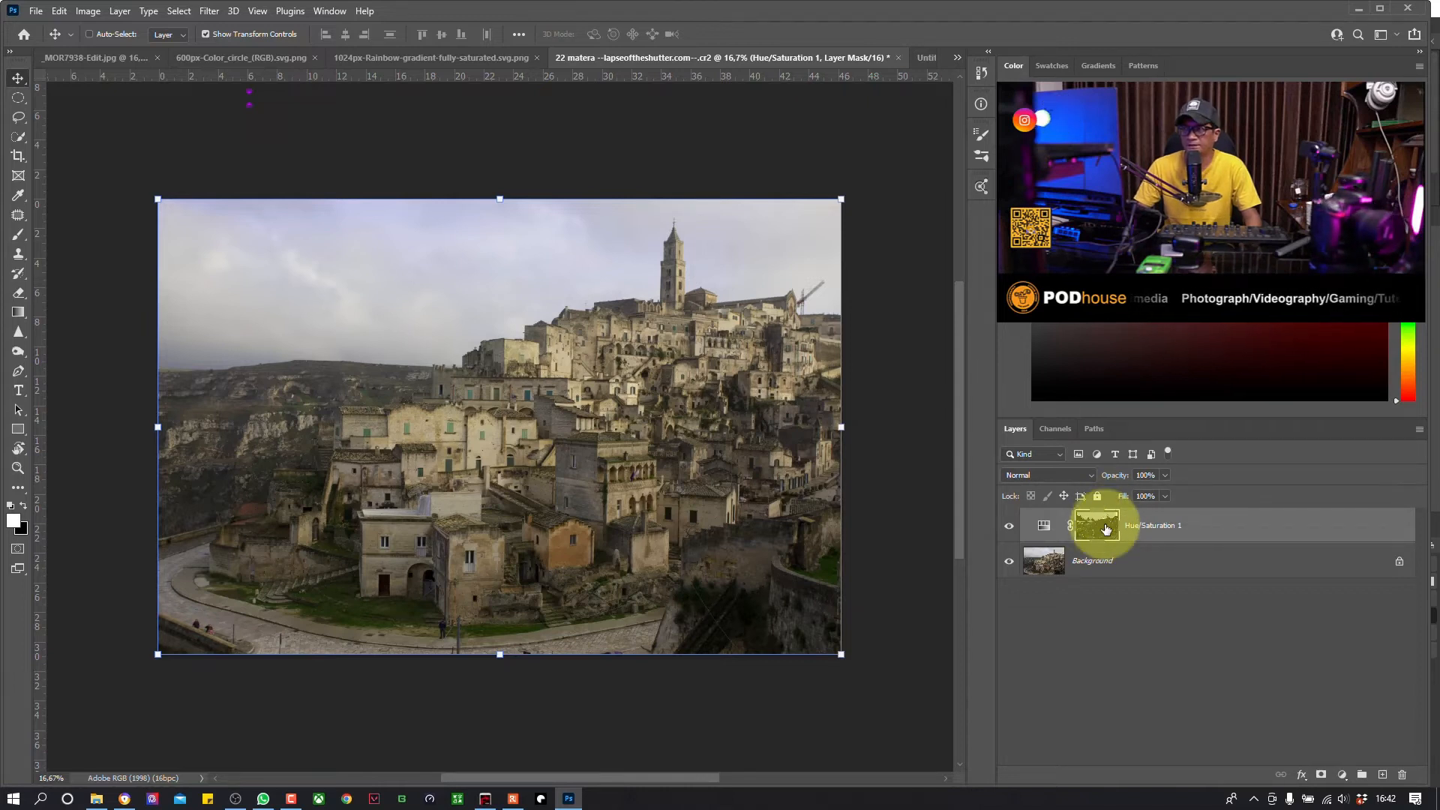
{"action": "key", "text": "ctrl+i"}
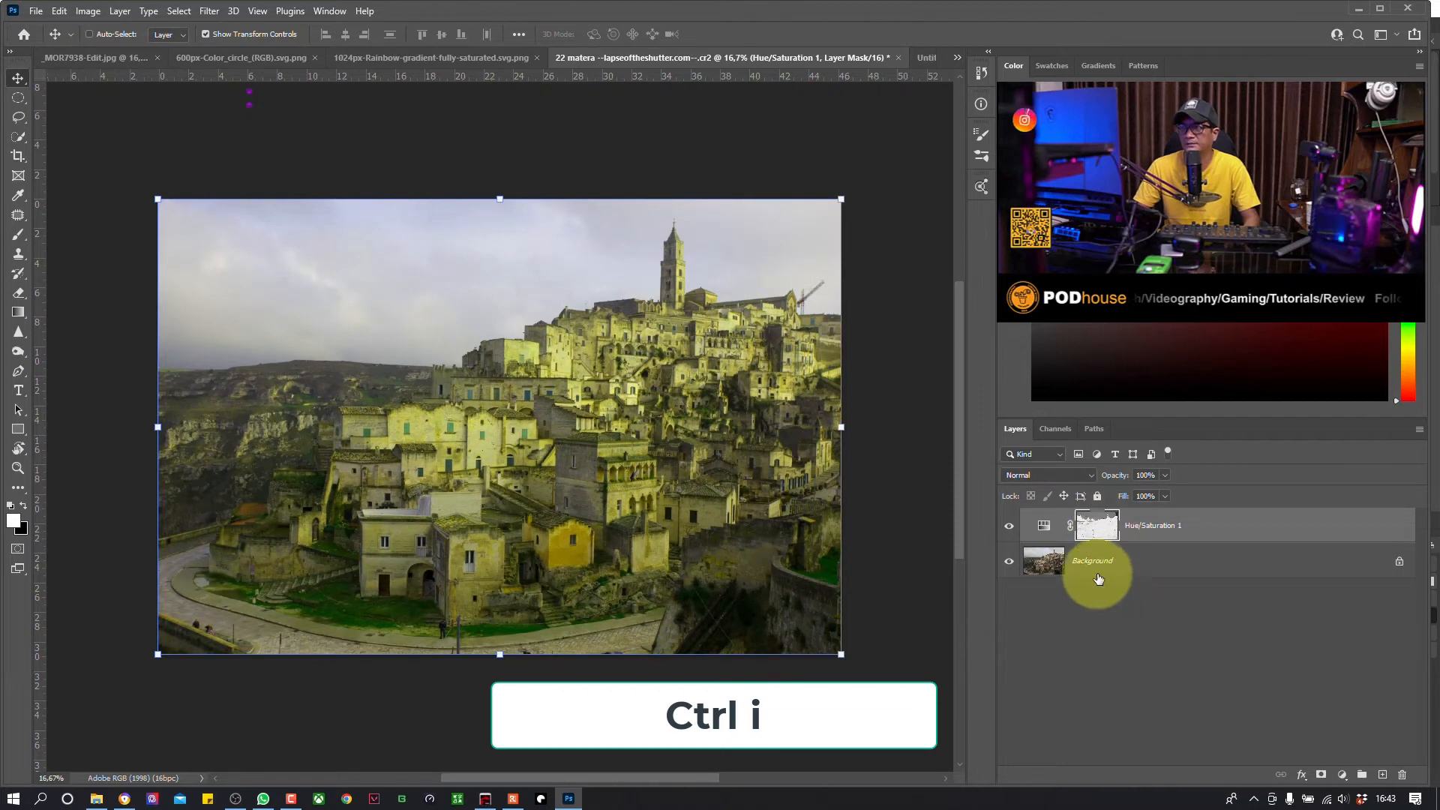
{"action": "double_click", "coordinate": [1043, 524]}
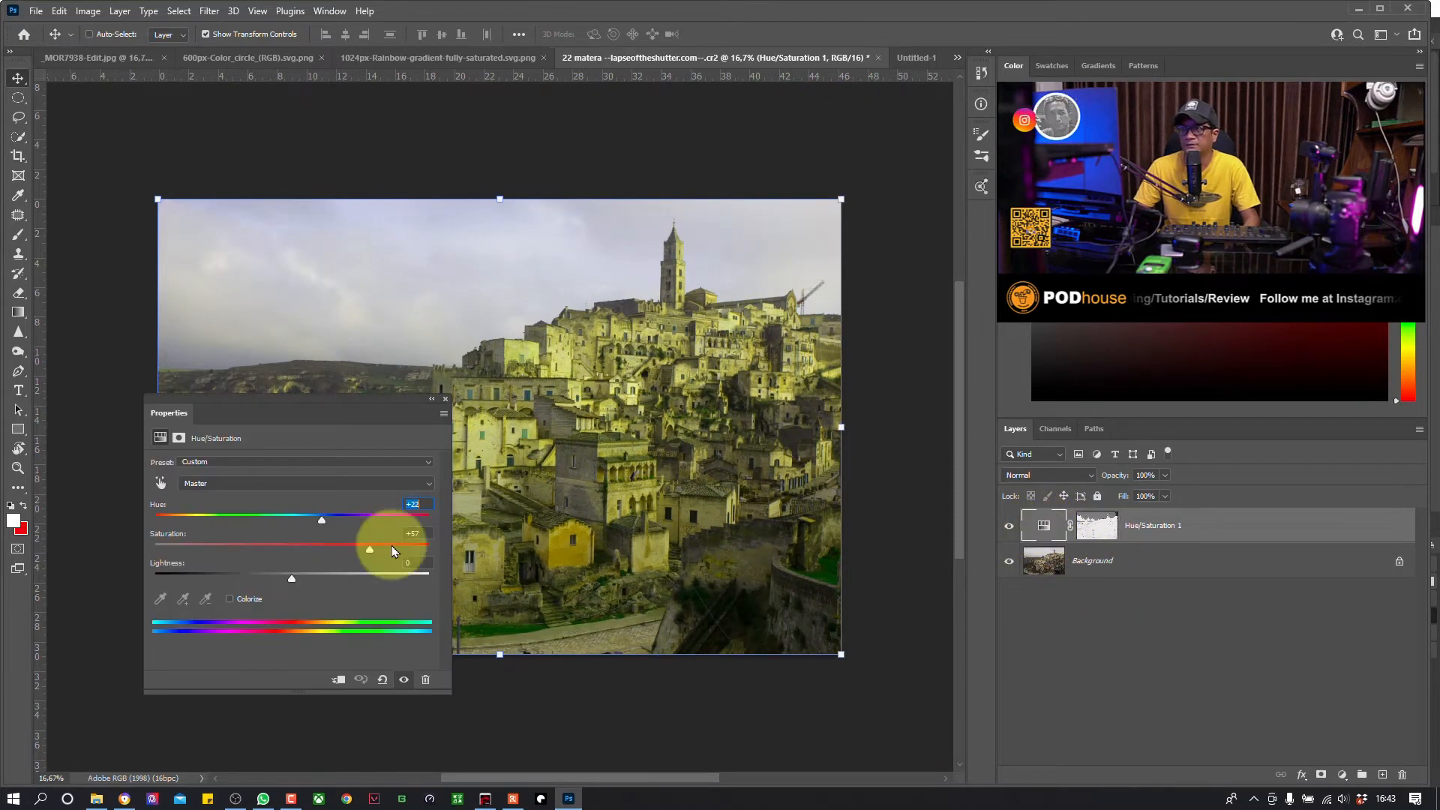
Step: Set the inverted-mask adjustment's master hue to -11 and saturation to +15
{"action": "left_click_drag", "start_coordinate": [360, 422], "coordinate": [349, 416]}
{"action": "left_click_drag", "start_coordinate": [324, 517], "coordinate": [274, 517]}
{"action": "left_click", "coordinate": [315, 544]}
{"action": "left_click_drag", "start_coordinate": [295, 407], "coordinate": [585, 663]}
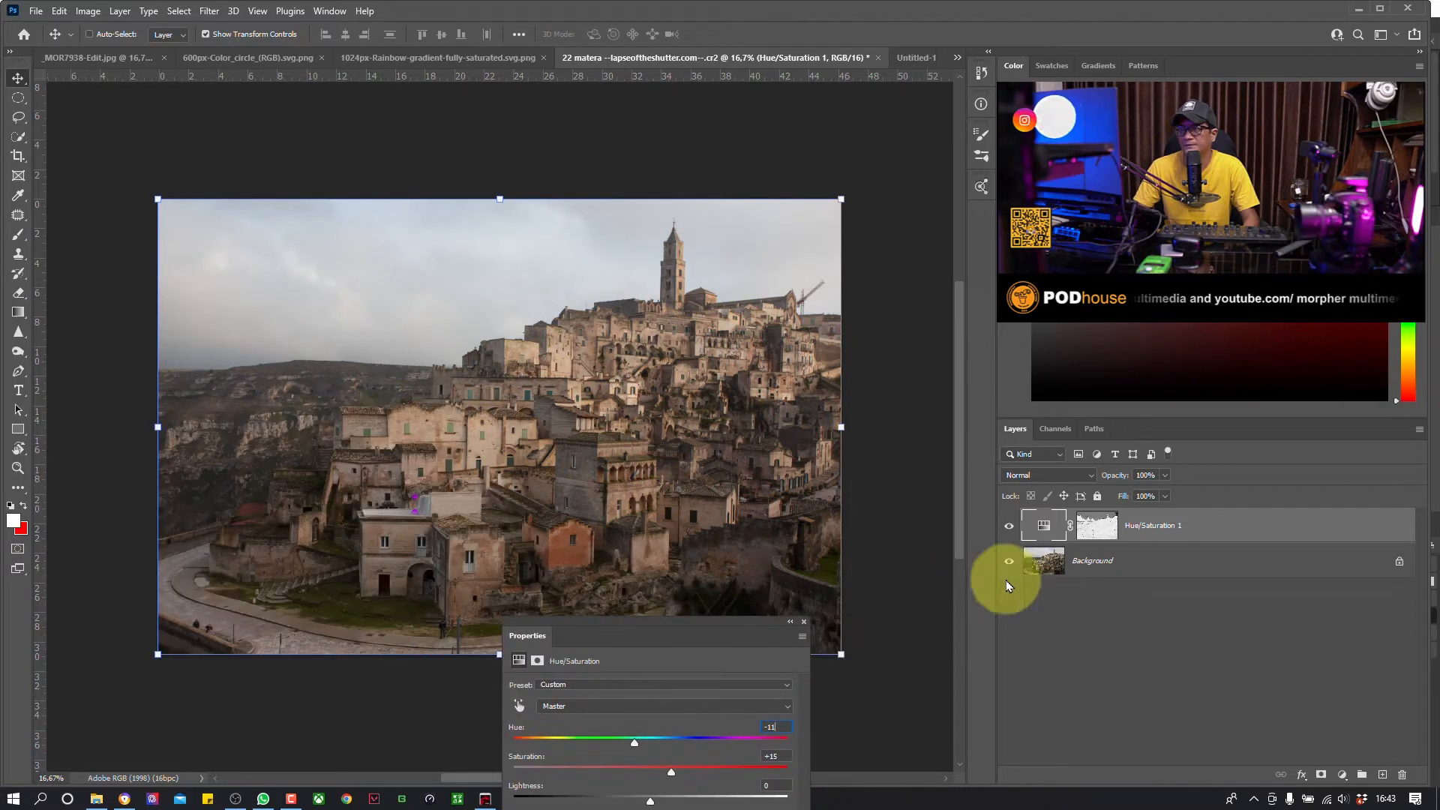
Step: Compare the photo with and without the Hue/Saturation adjustment, and close its settings window
{"action": "left_click", "coordinate": [1007, 530]}
{"action": "left_click", "coordinate": [1008, 530]}
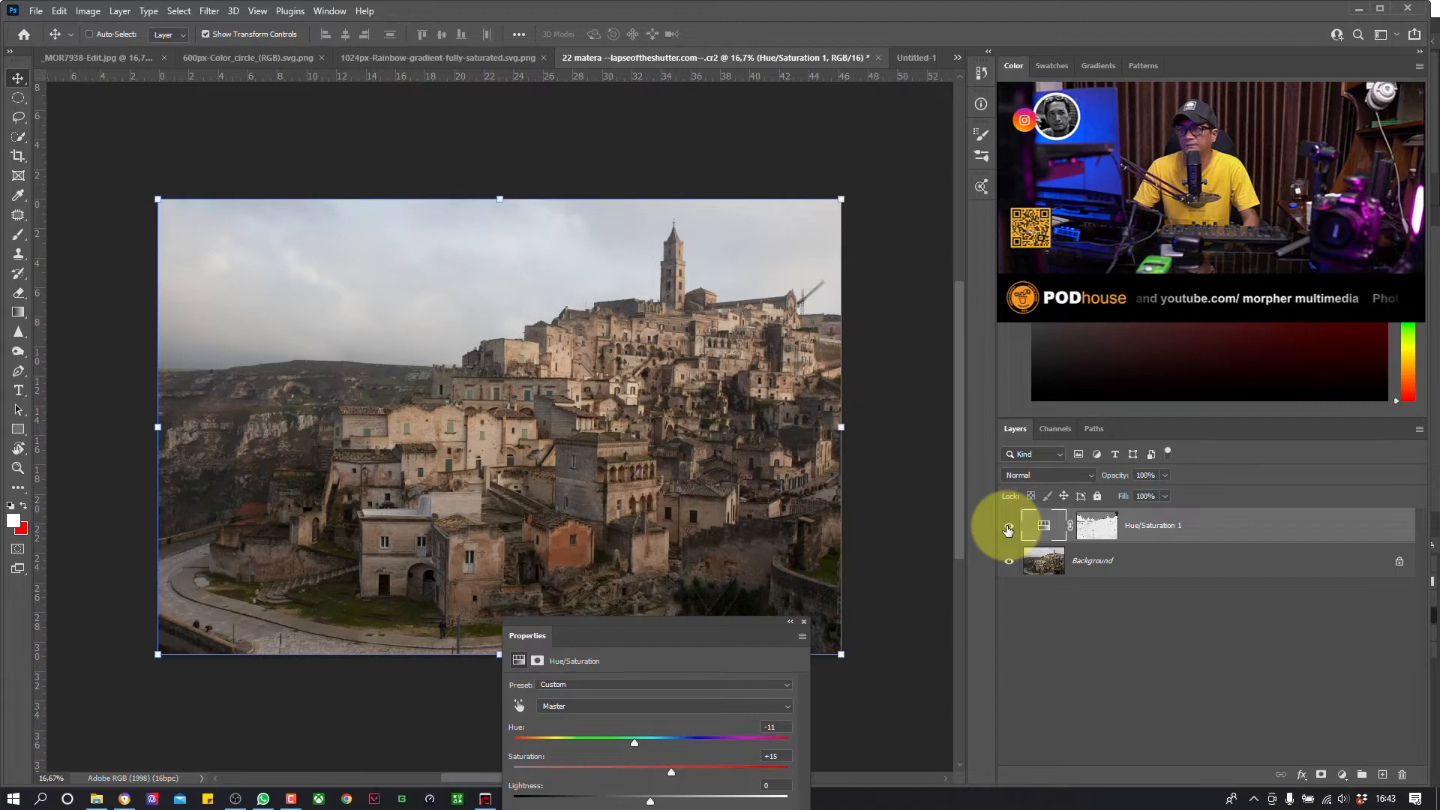
{"action": "left_click", "coordinate": [1007, 530]}
{"action": "left_click", "coordinate": [1008, 530]}
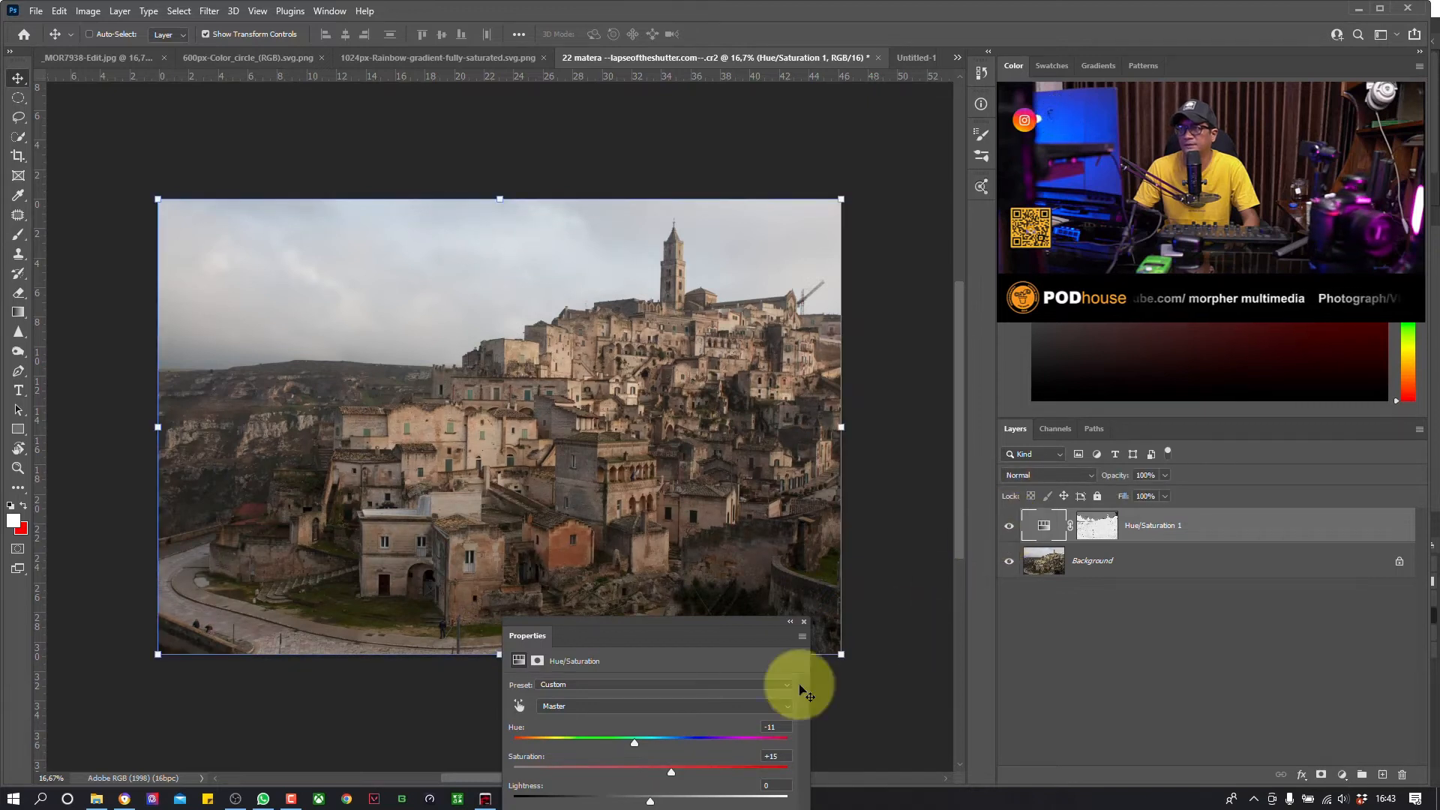
{"action": "left_click_drag", "start_coordinate": [799, 627], "coordinate": [371, 441]}
{"action": "left_click", "coordinate": [371, 441]}
Step: Load the Hue/Saturation layer's mask as a selection and add a second Hue/Saturation adjustment layer masked by it
{"action": "left_click", "coordinate": [1101, 538]}
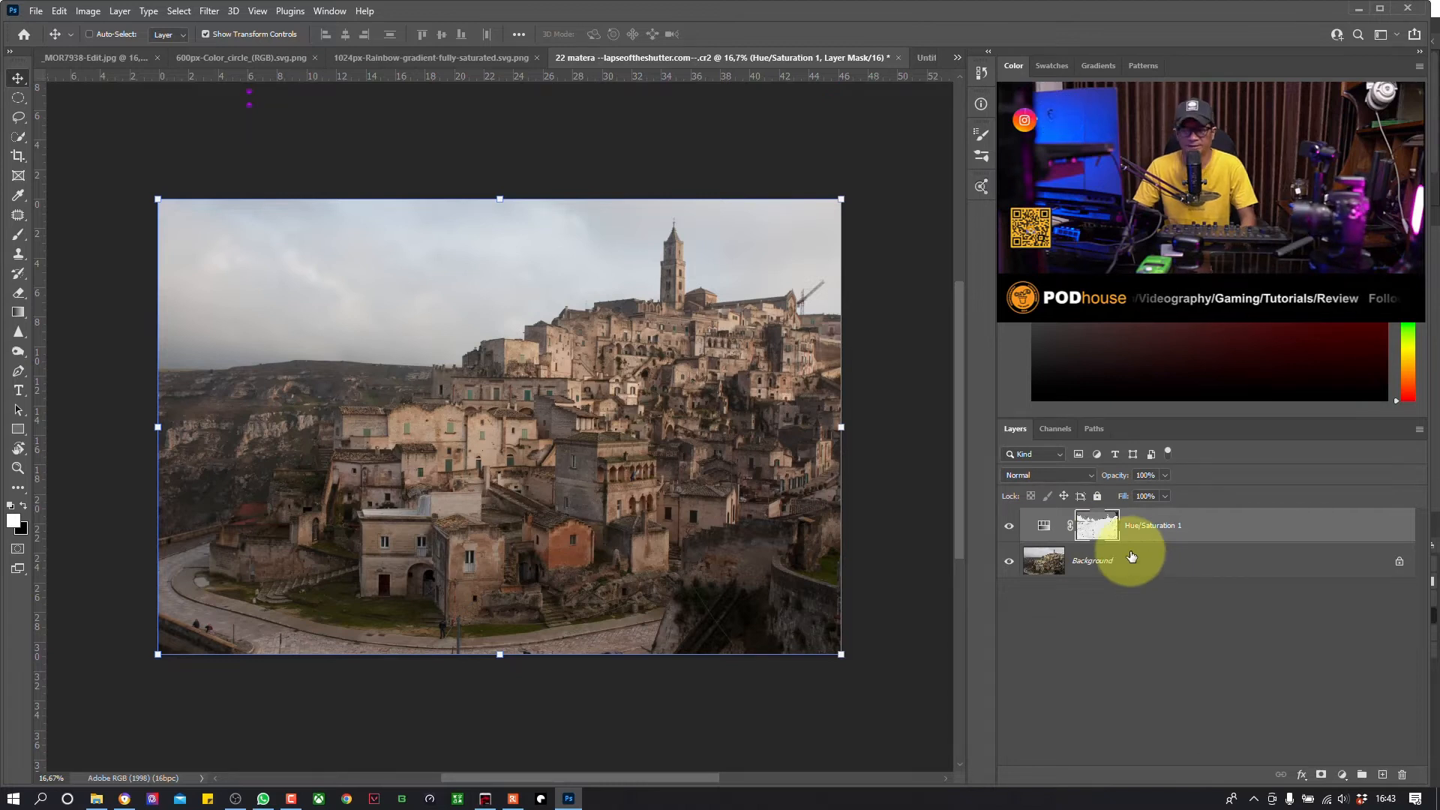
{"action": "key", "text": "ctrl"}
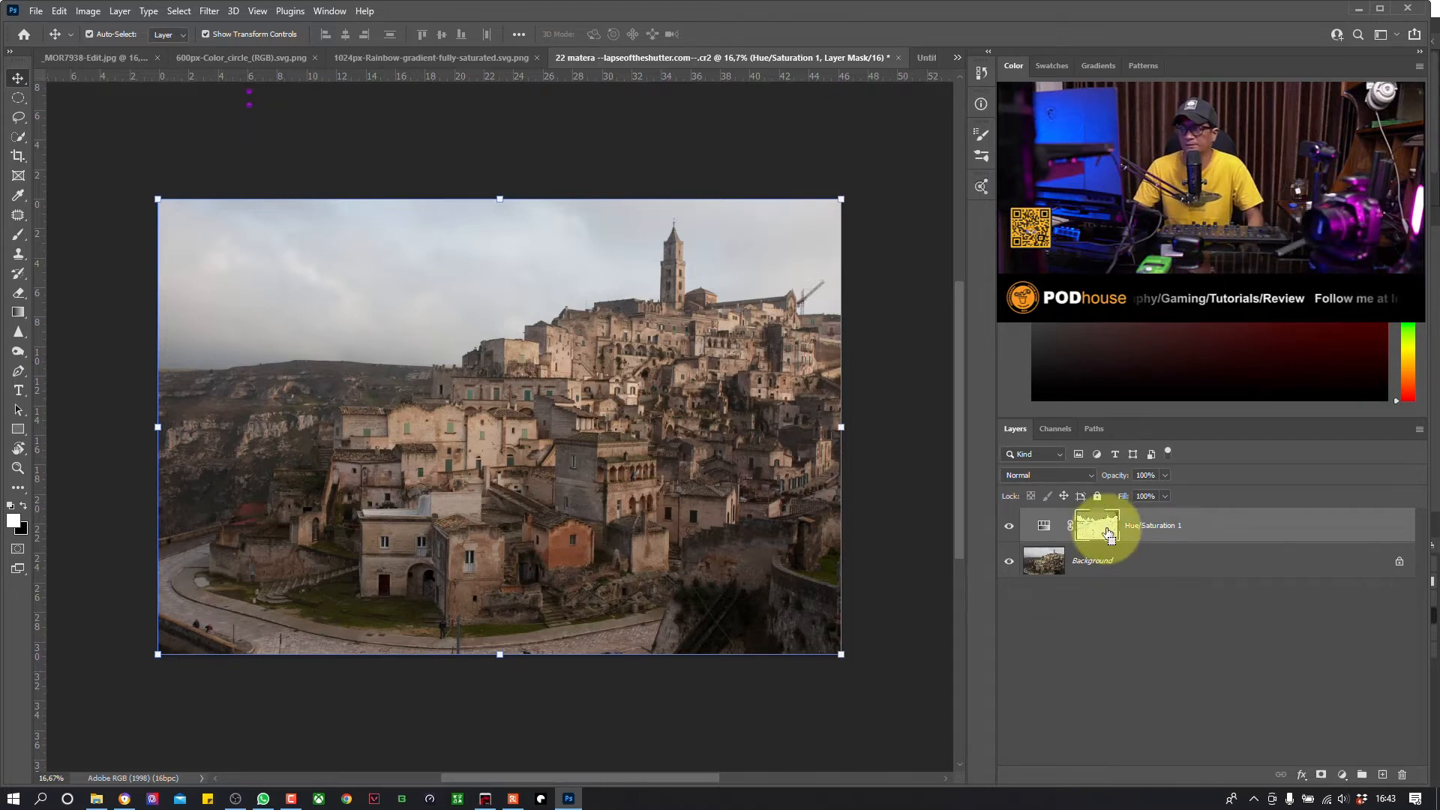
{"action": "left_click", "coordinate": [1108, 534], "text": "ctrl"}
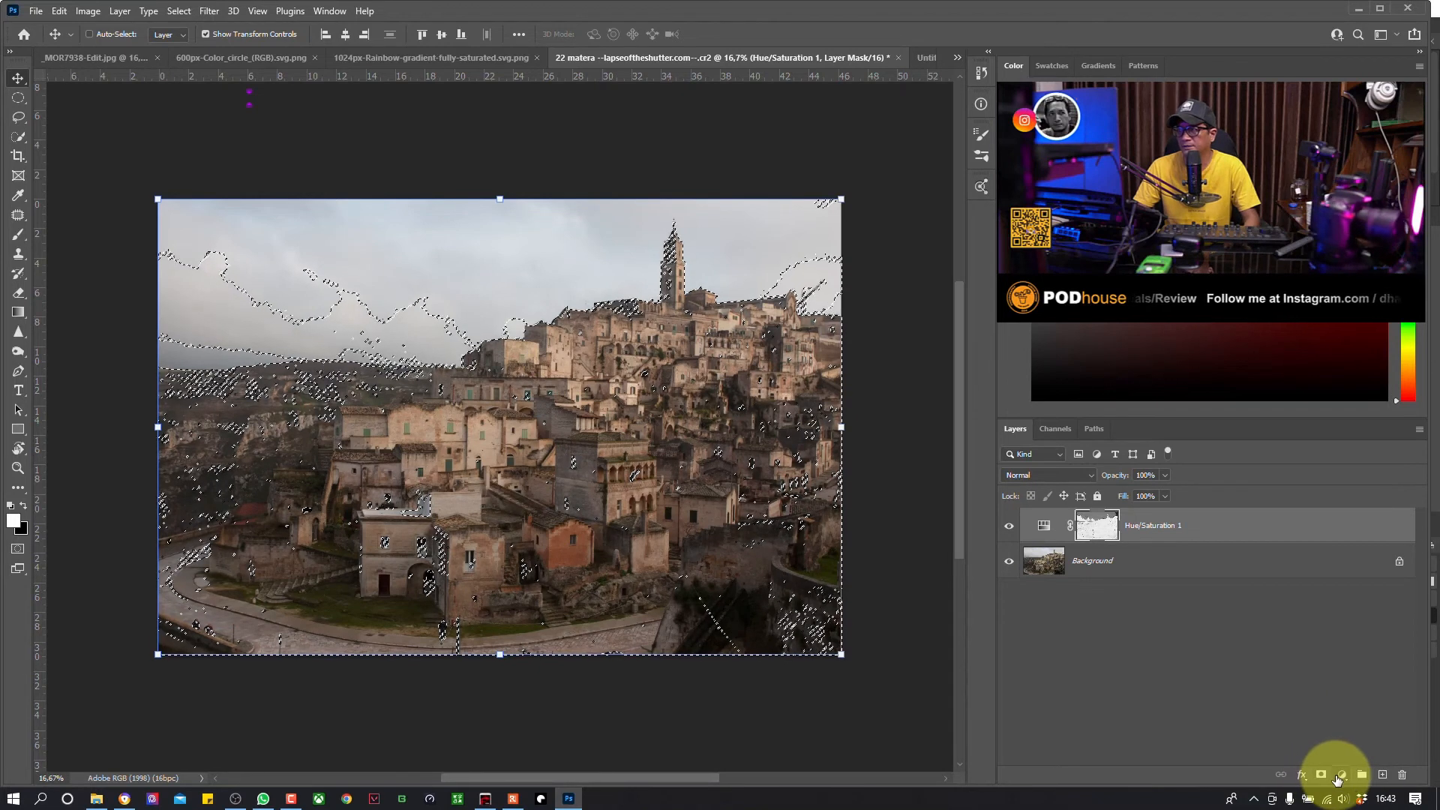
{"action": "left_click", "coordinate": [1341, 774]}
{"action": "left_click", "coordinate": [1358, 631]}
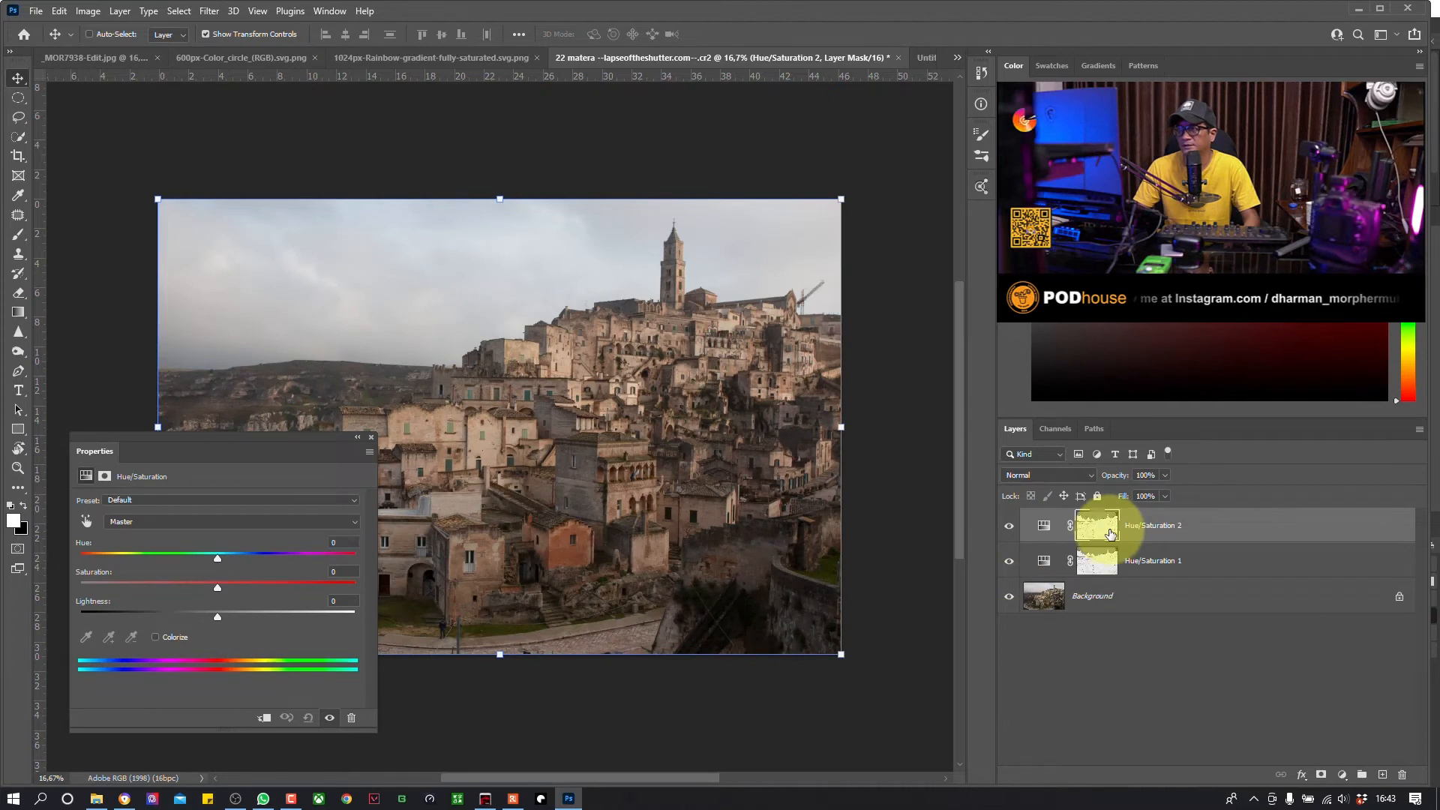
Step: Invert the second Hue/Saturation layer's mask and open that layer's adjustment settings
{"action": "left_click", "coordinate": [1110, 534]}
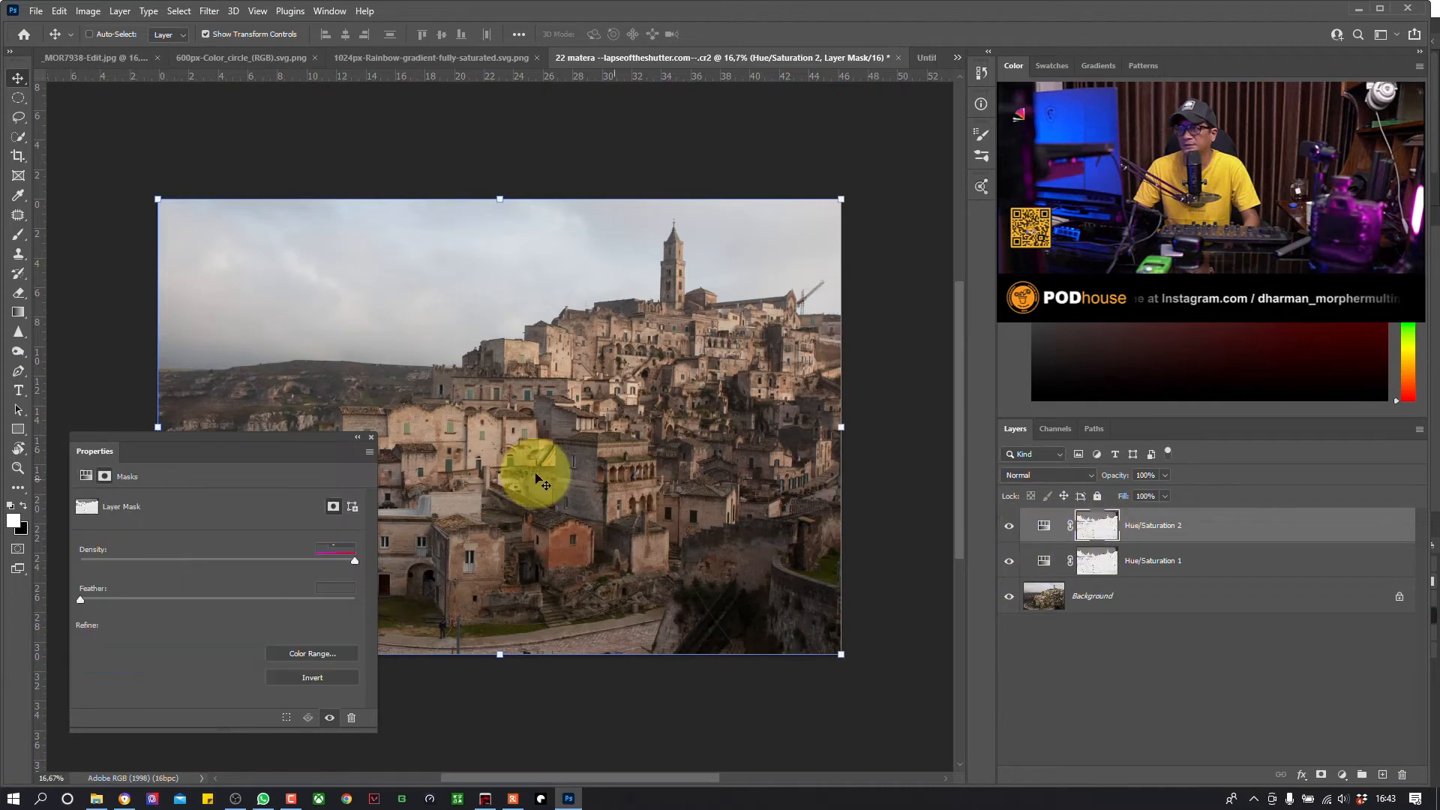
{"action": "left_click", "coordinate": [368, 437]}
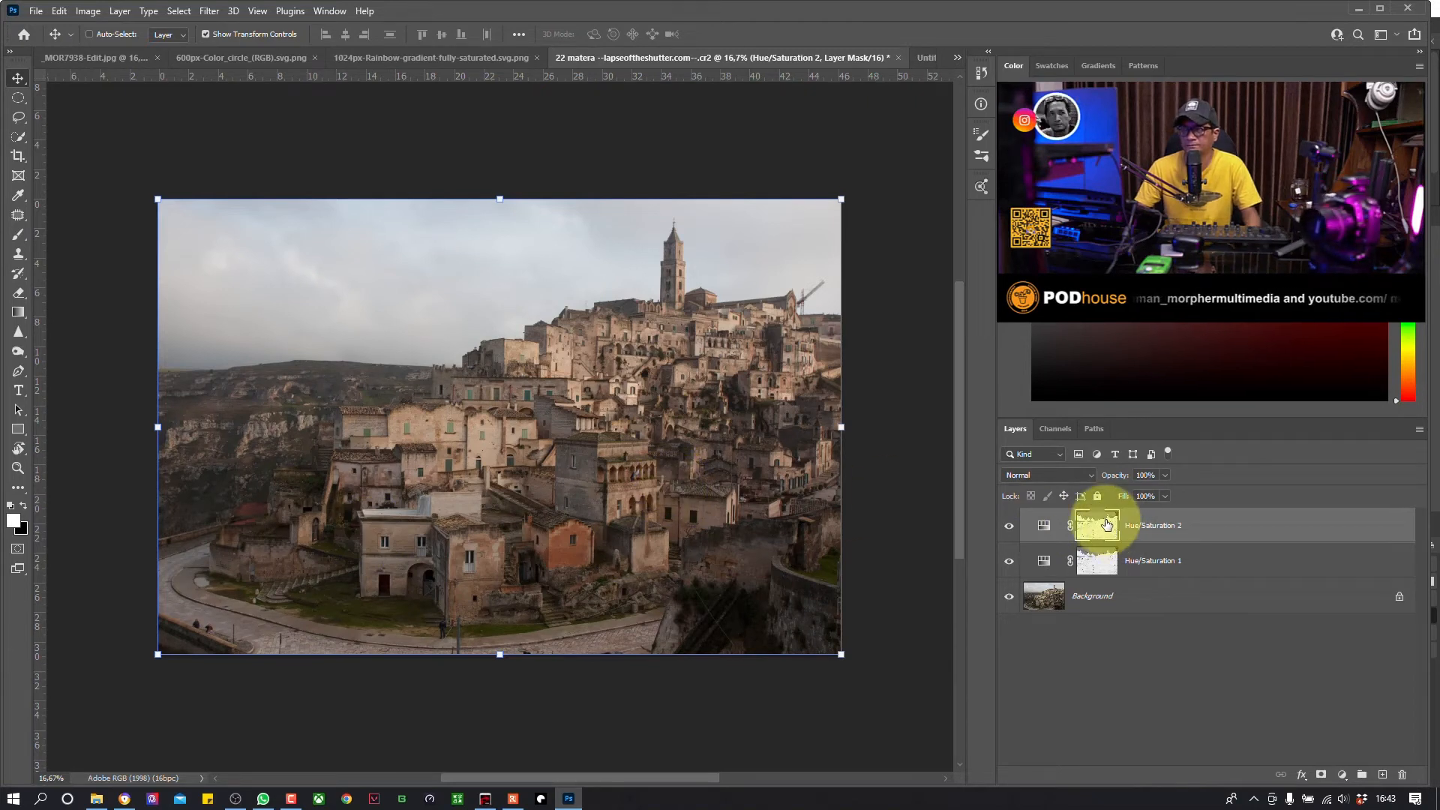
{"action": "key", "text": "ctrl+i"}
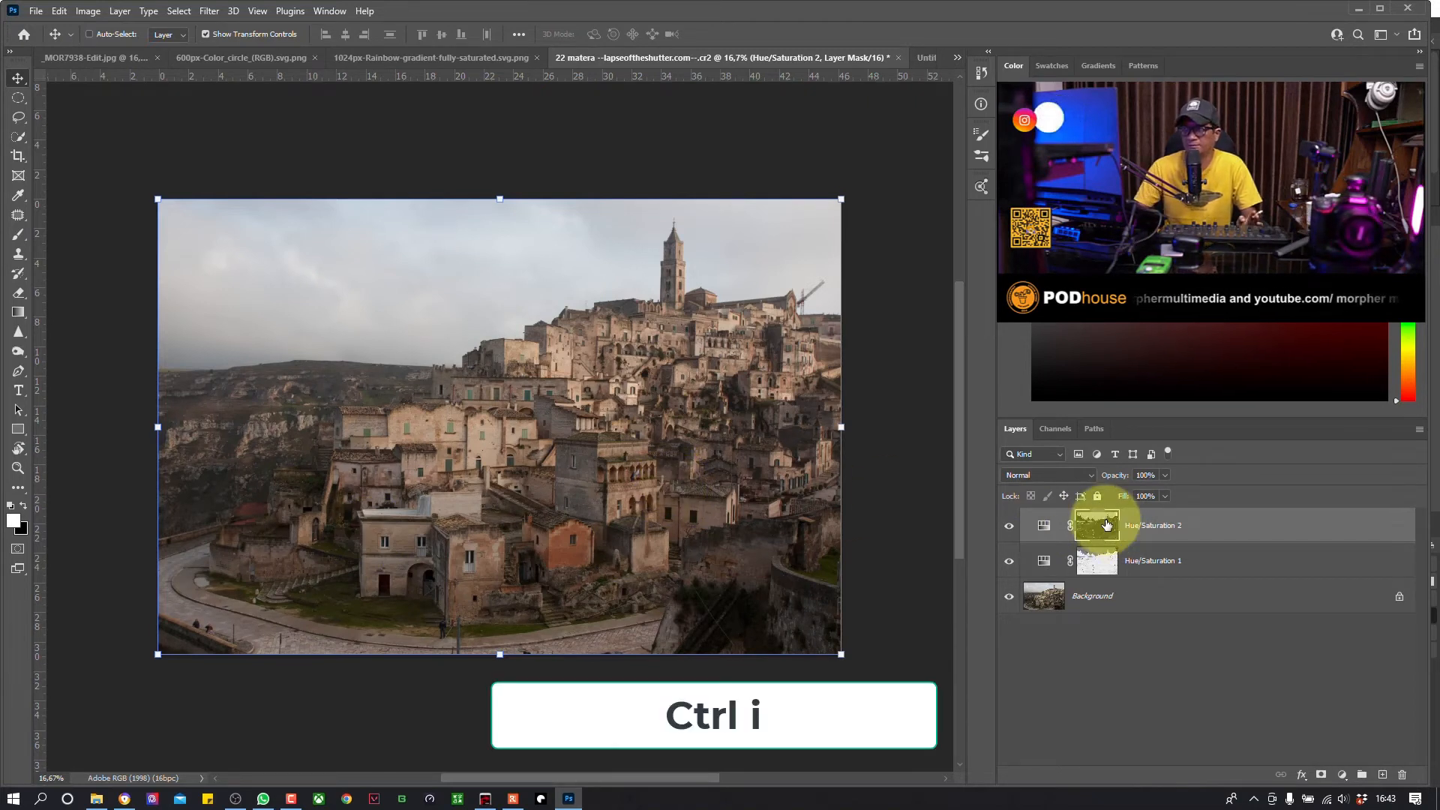
{"action": "left_click", "coordinate": [1045, 531]}
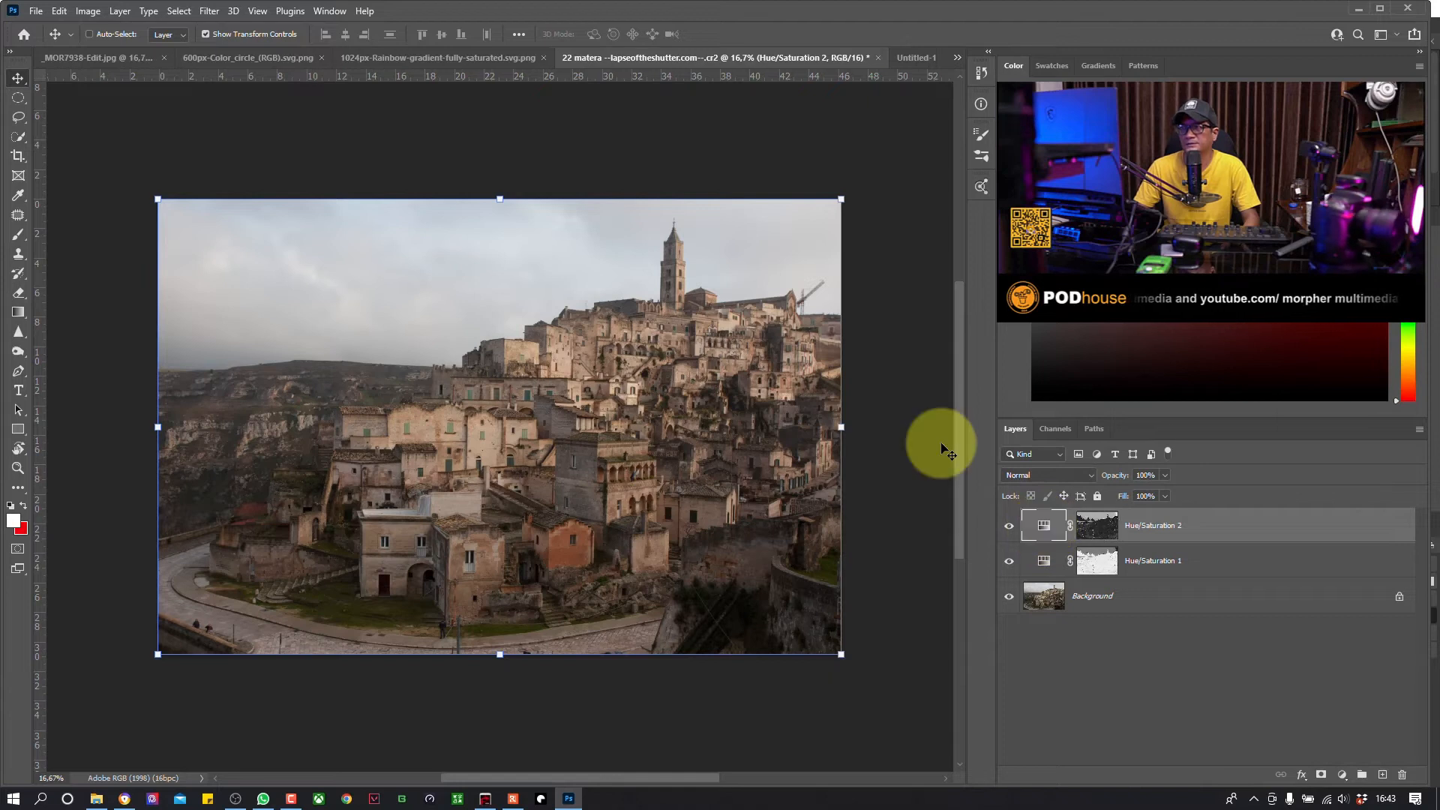
{"action": "double_click", "coordinate": [1042, 532]}
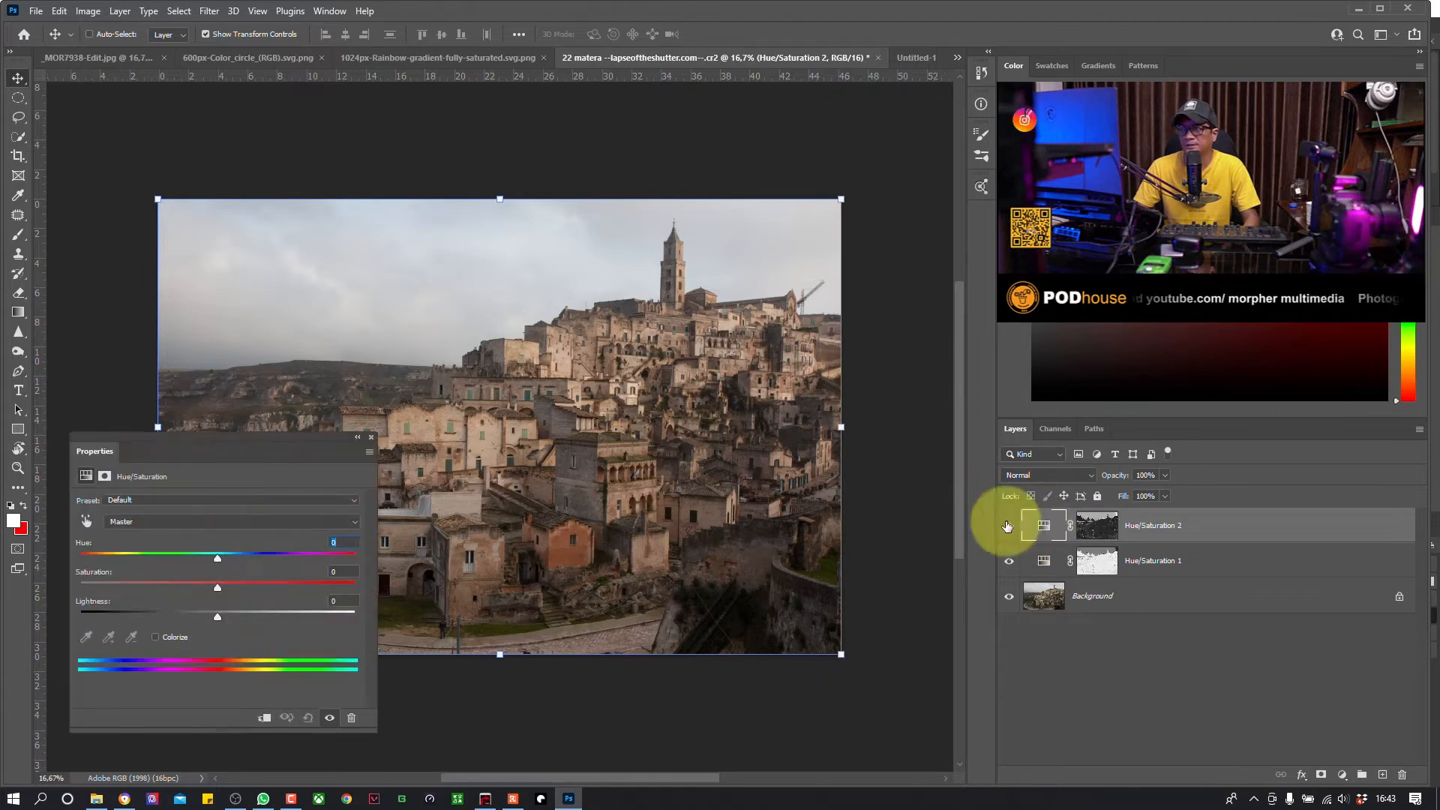
Step: Set the second adjustment's master hue to +44, saturation to +61 and lightness to -1
{"action": "left_click_drag", "start_coordinate": [251, 449], "coordinate": [250, 512]}
{"action": "left_click_drag", "start_coordinate": [212, 611], "coordinate": [276, 619]}
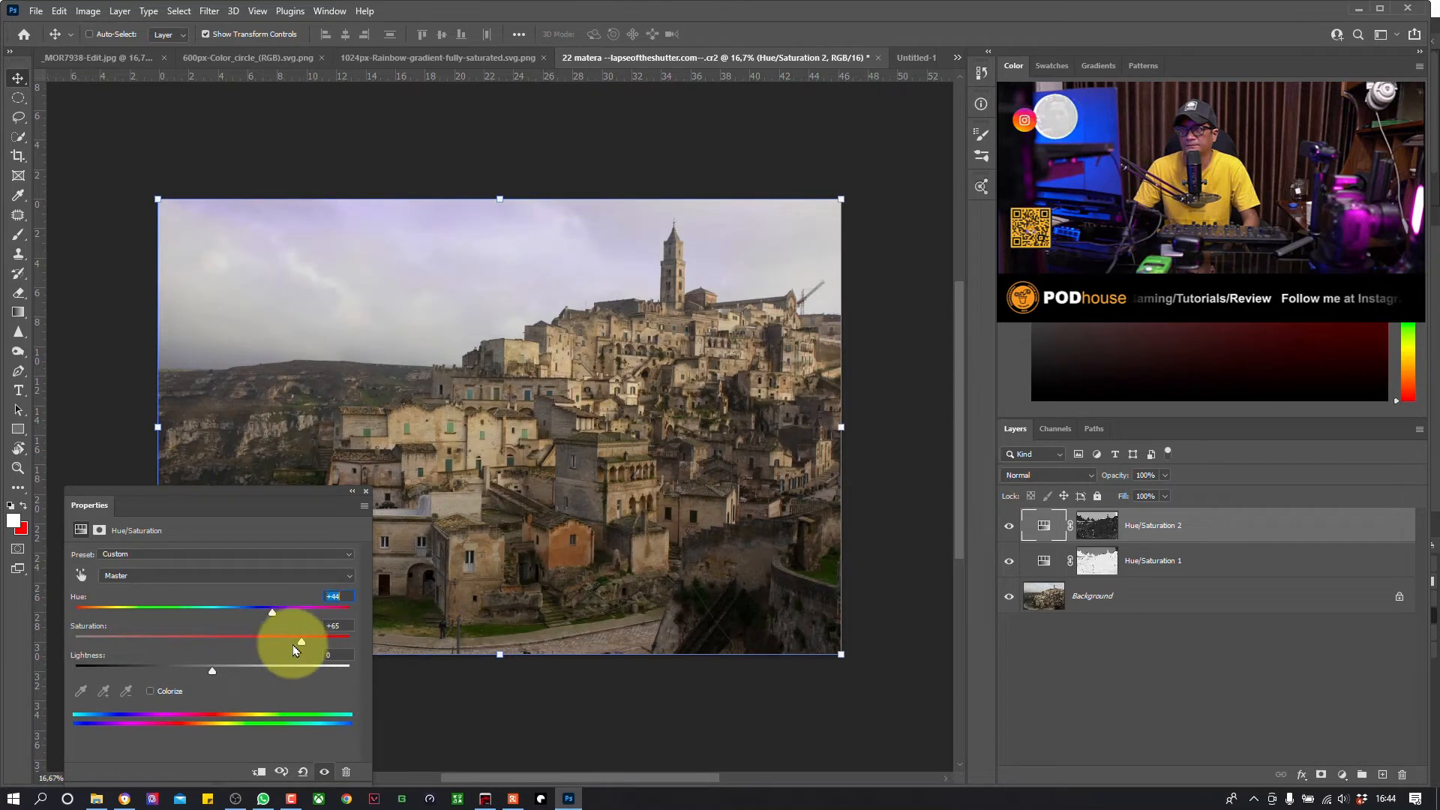
{"action": "left_click_drag", "start_coordinate": [293, 645], "coordinate": [324, 643]}
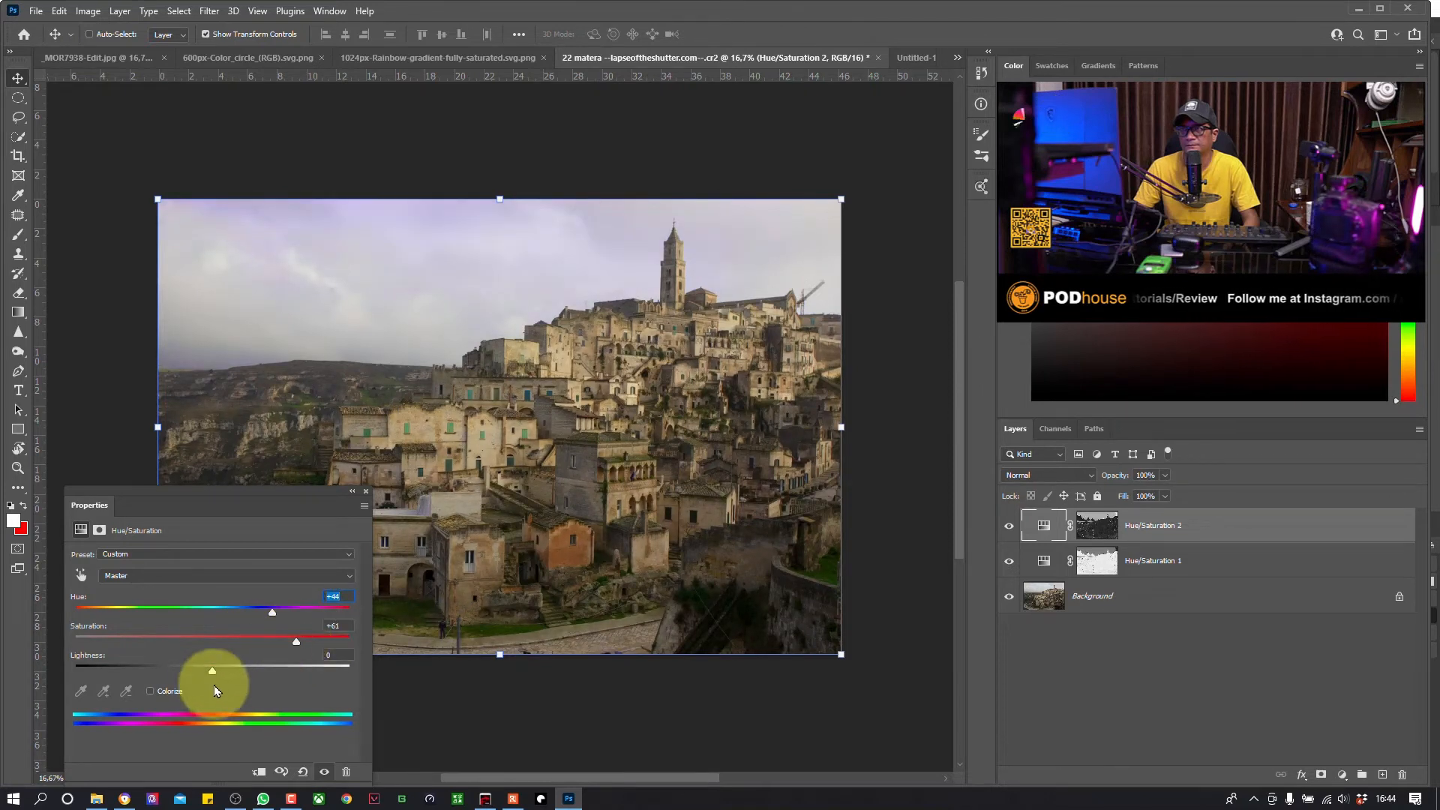
{"action": "mouse_move", "coordinate": [211, 673]}
{"action": "left_mouse_down"}
{"action": "mouse_move", "coordinate": [177, 660]}
{"action": "mouse_move", "coordinate": [232, 660]}
{"action": "mouse_move", "coordinate": [193, 660]}
{"action": "mouse_move", "coordinate": [208, 660]}
{"action": "left_mouse_up"}
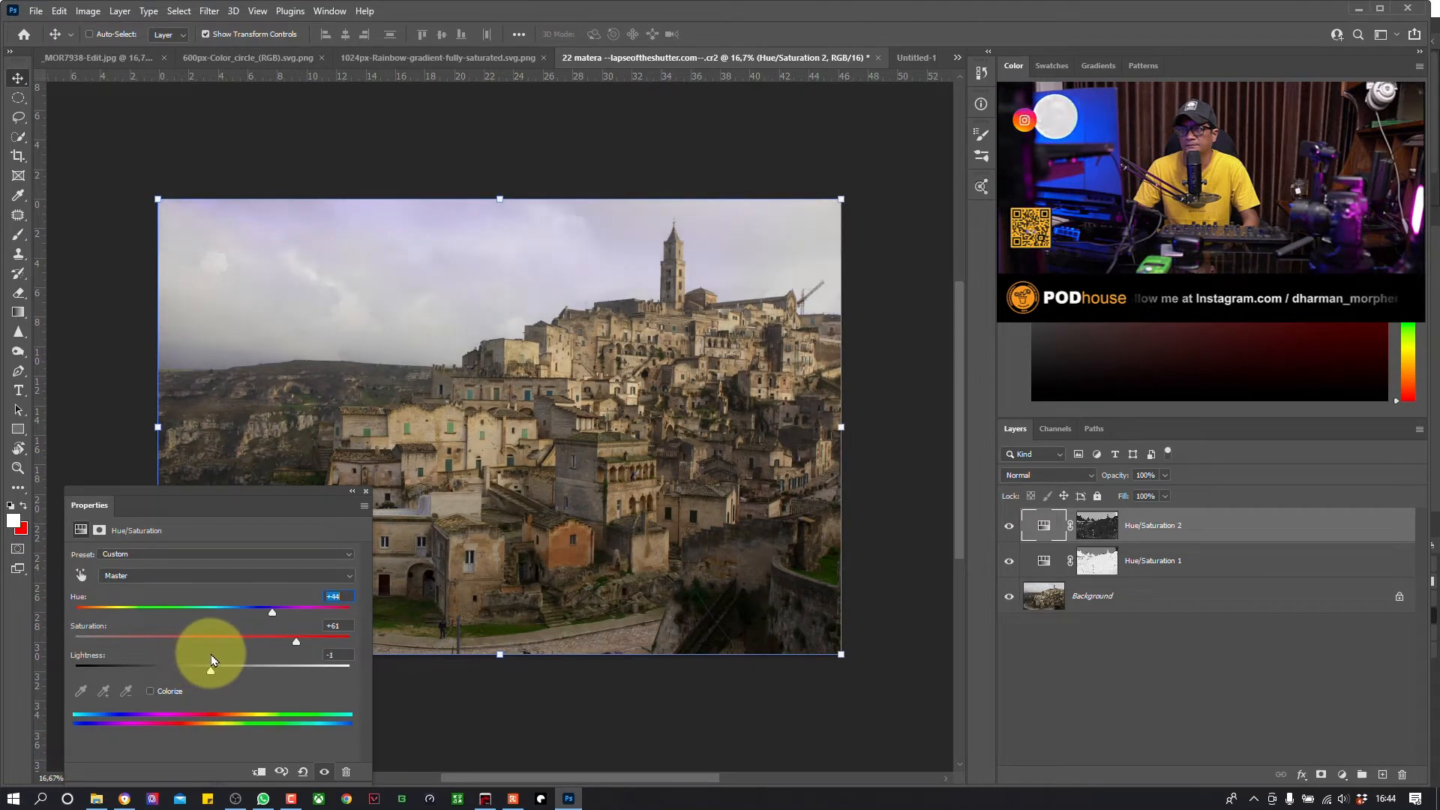
{"action": "left_click", "coordinate": [366, 492]}
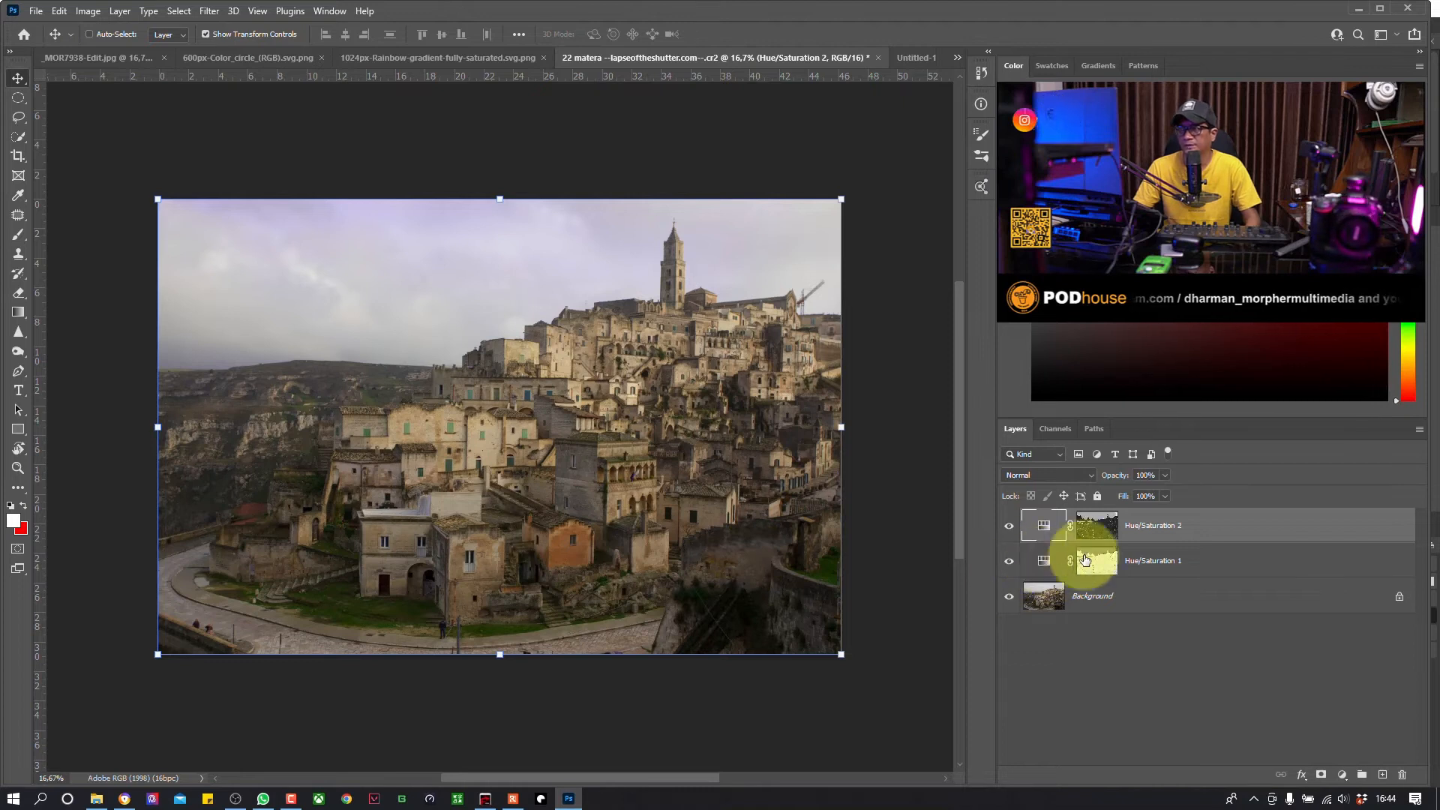
Step: Group the two Hue/Saturation layers to compare their combined effect on the photo, and delete the group
{"action": "left_click", "coordinate": [1121, 561], "text": "ctrl"}
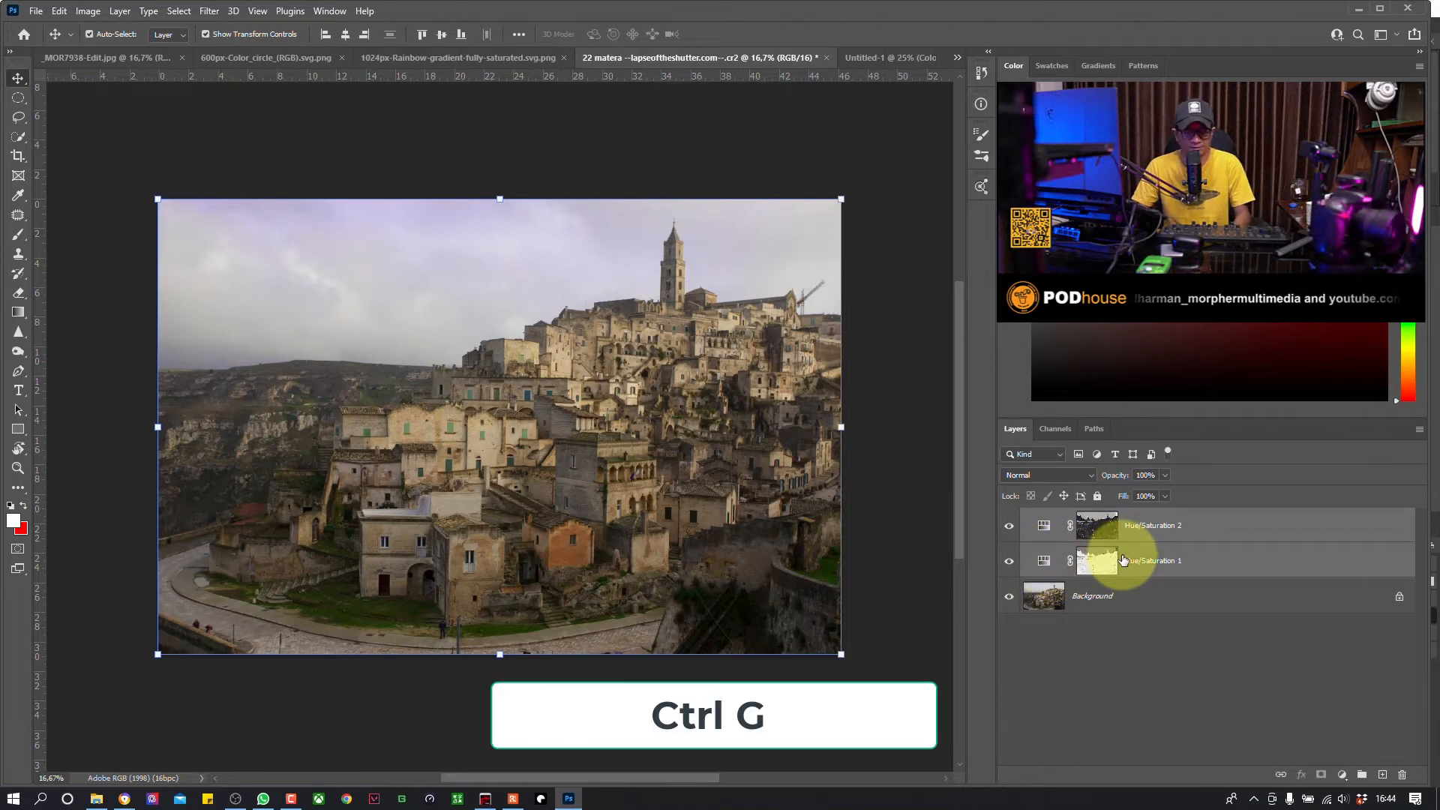
{"action": "key", "text": "ctrl+g"}
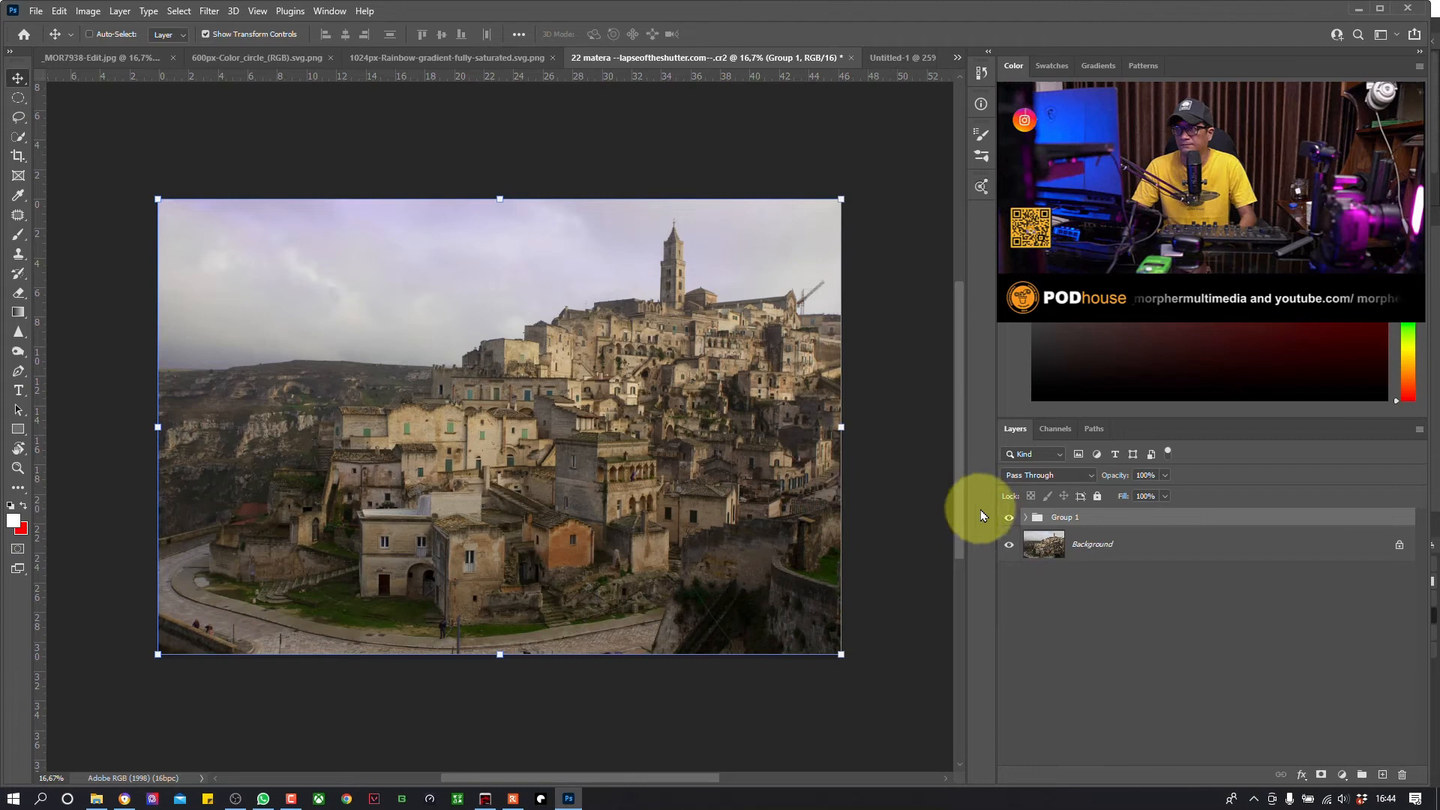
{"action": "left_click", "coordinate": [1009, 517]}
{"action": "left_click", "coordinate": [1009, 517]}
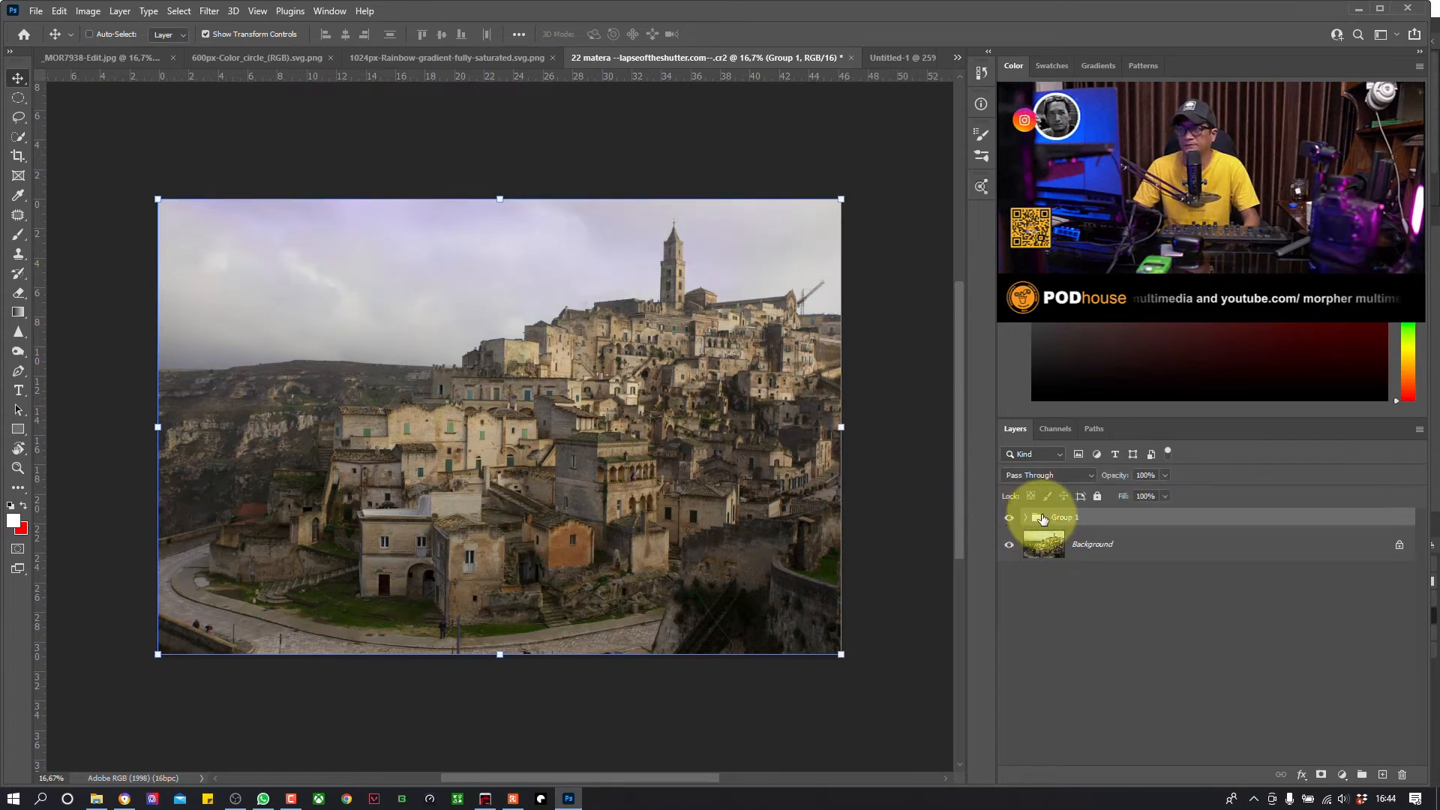
{"action": "key", "text": "Delete"}
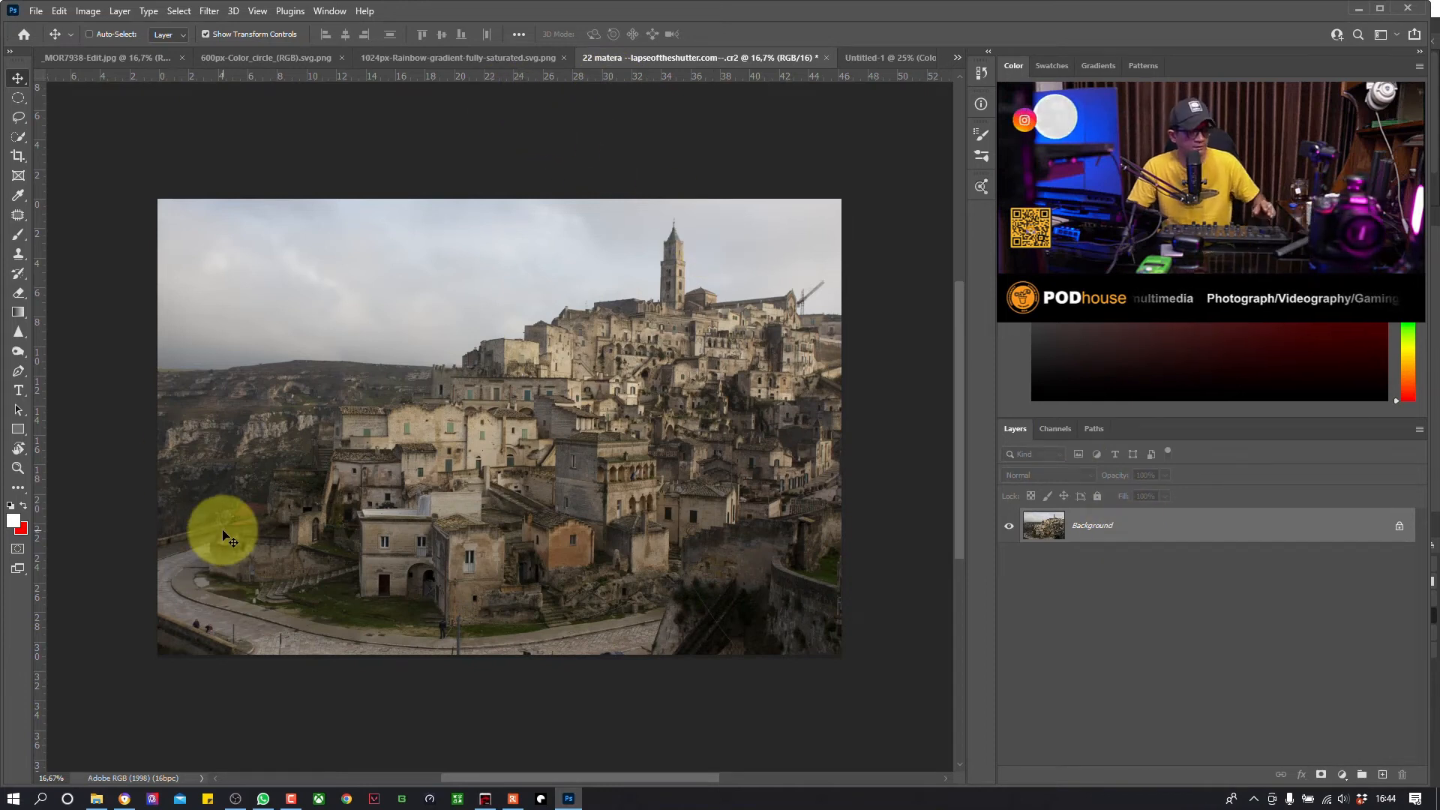
Step: Add an unmasked Hue/Saturation adjustment layer above the Background and move its settings window clear of the photo
{"action": "left_click", "coordinate": [1342, 773]}
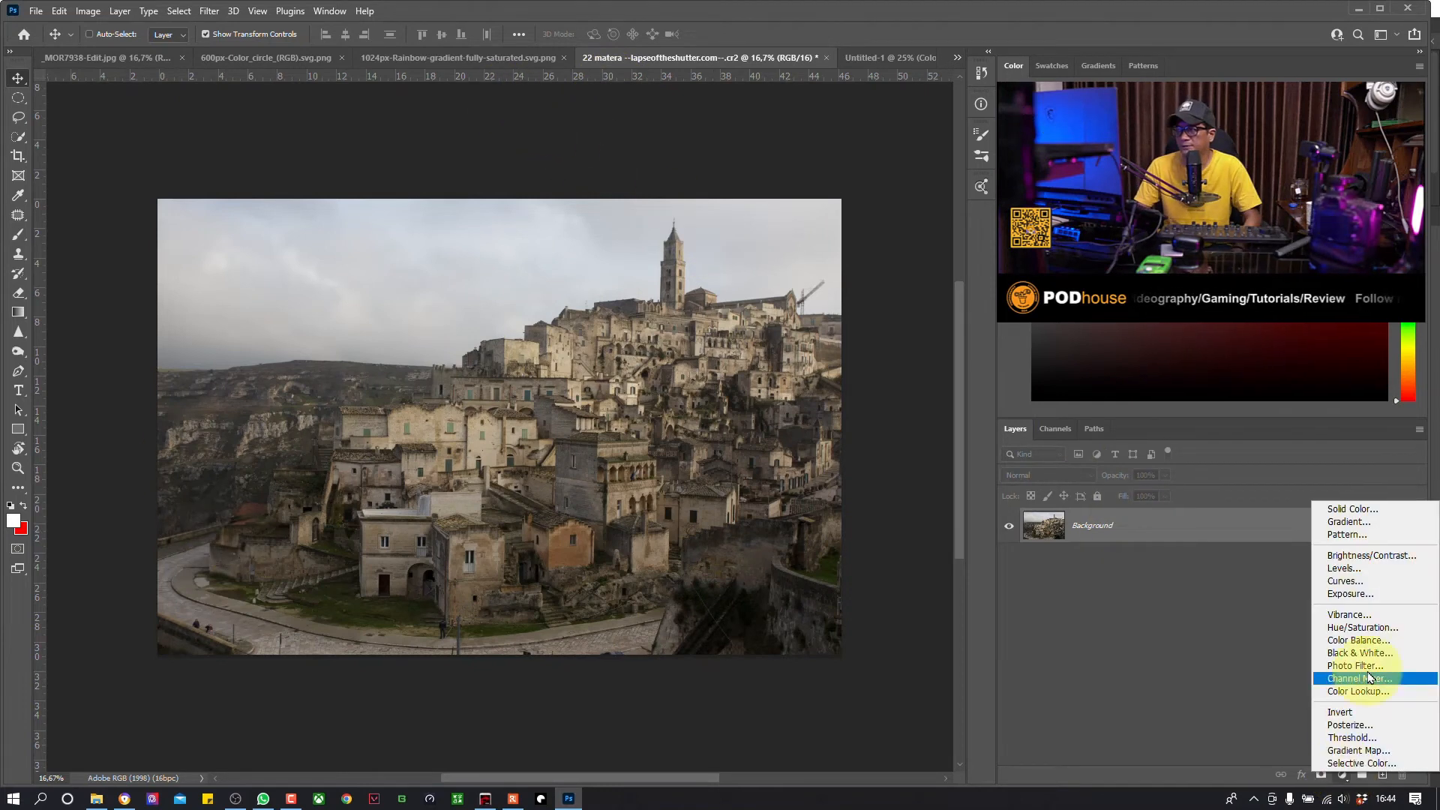
{"action": "left_click", "coordinate": [1372, 629]}
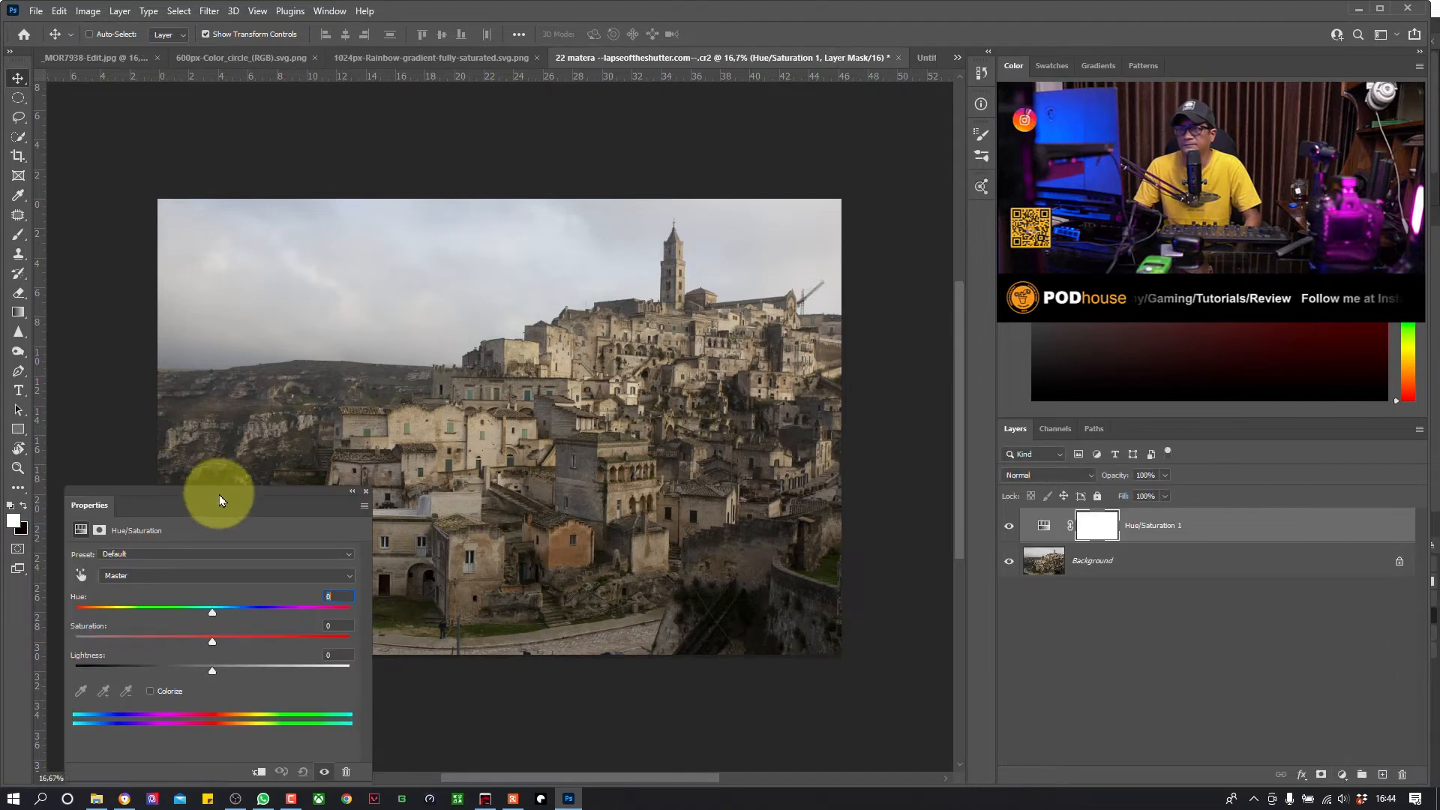
{"action": "left_click_drag", "start_coordinate": [221, 495], "coordinate": [362, 430]}
{"action": "left_click_drag", "start_coordinate": [432, 347], "coordinate": [1058, 518]}
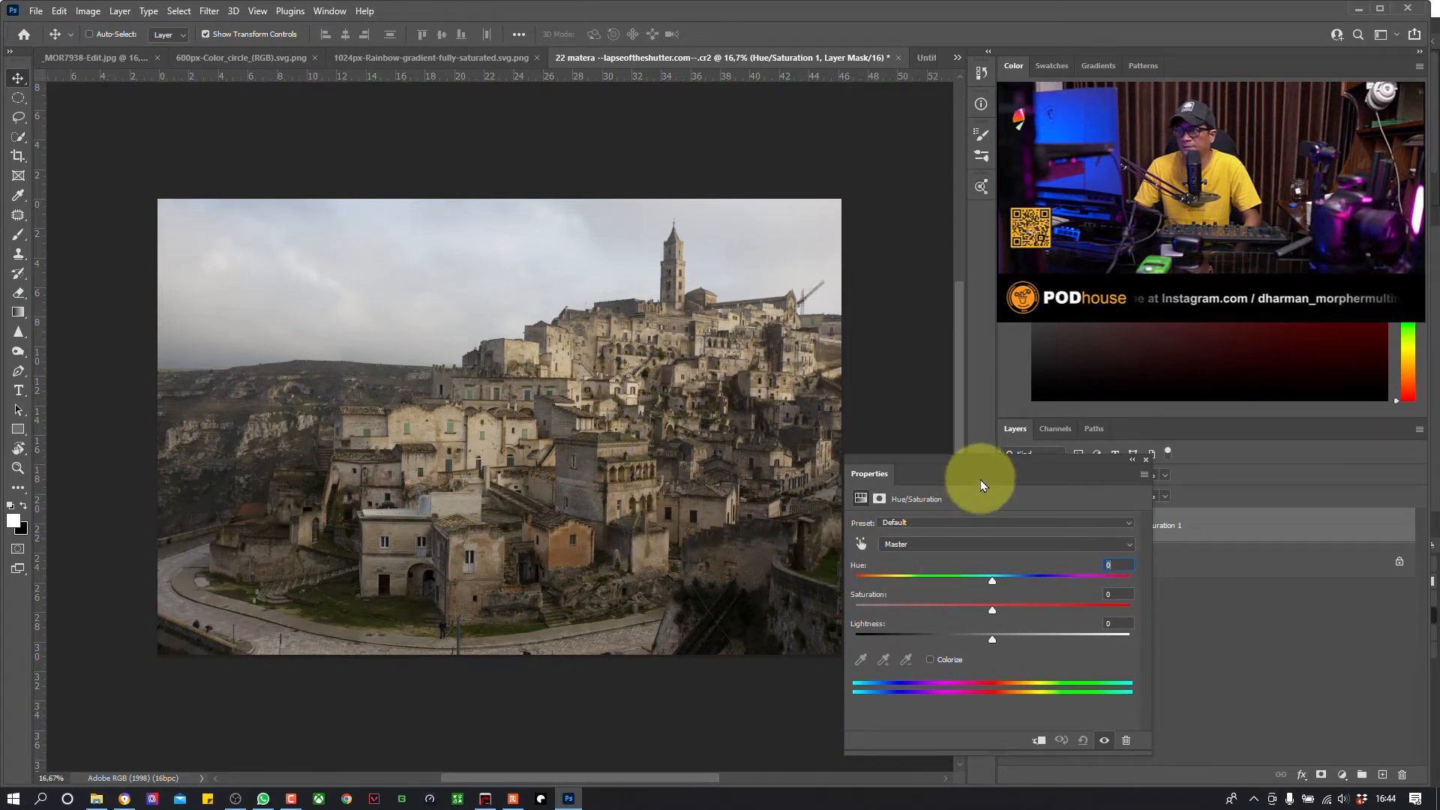
Step: Raise the unmasked adjustment's master saturation to +66, and delete the Hue/Saturation layer
{"action": "left_click_drag", "start_coordinate": [979, 483], "coordinate": [952, 475]}
{"action": "left_click", "coordinate": [967, 603]}
{"action": "left_click_drag", "start_coordinate": [967, 605], "coordinate": [1050, 591]}
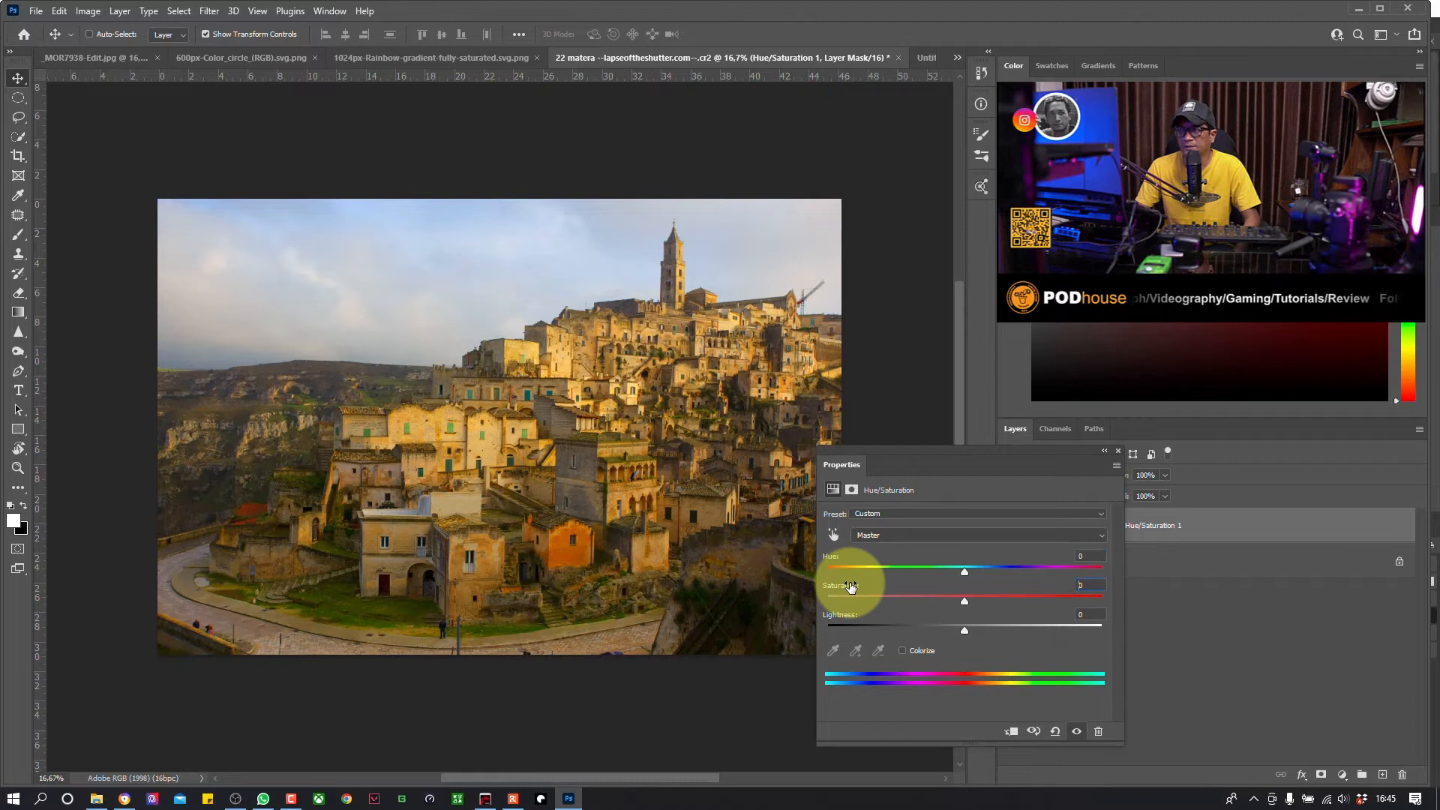
{"action": "left_click_drag", "start_coordinate": [980, 602], "coordinate": [1051, 610]}
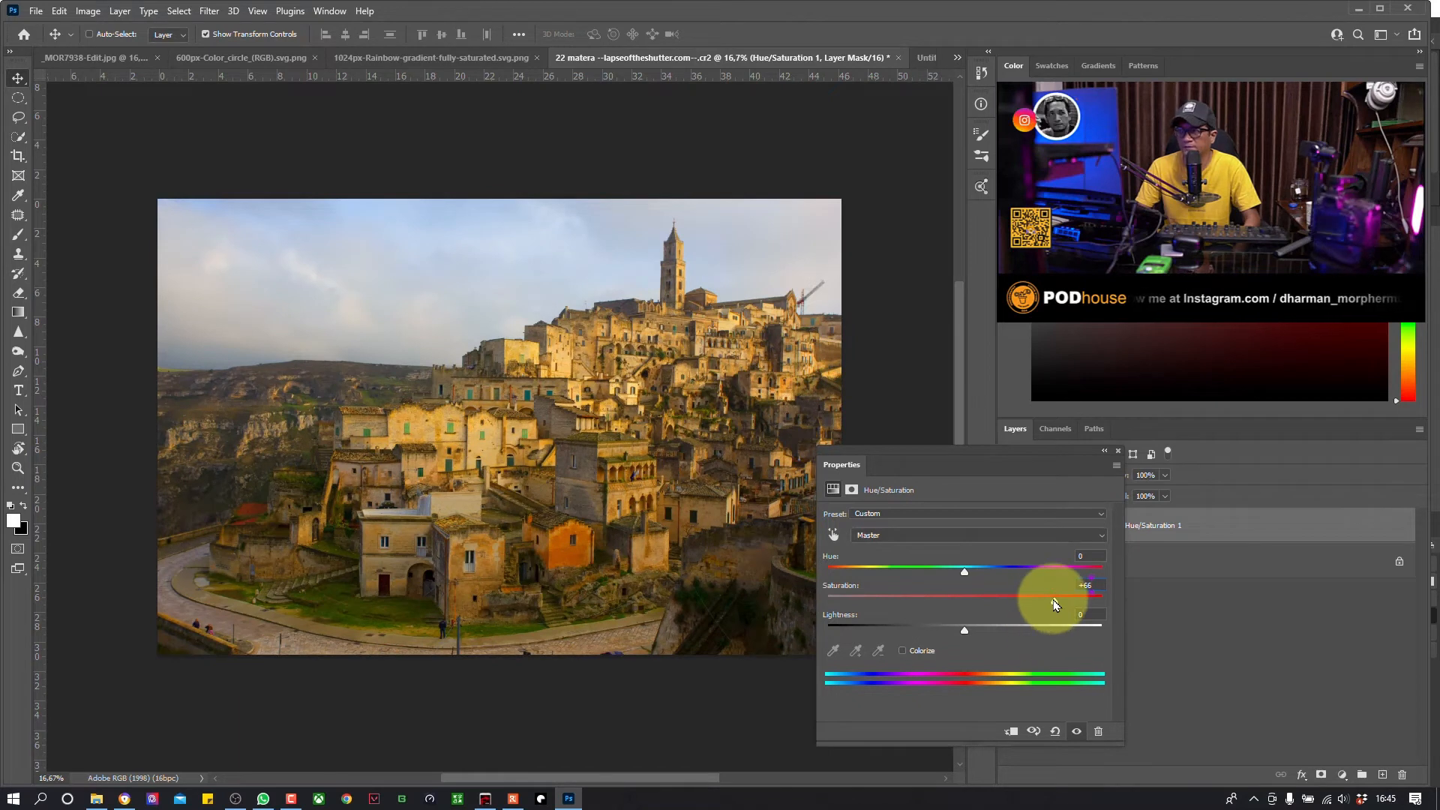
{"action": "left_click", "coordinate": [1121, 528]}
{"action": "left_click_drag", "start_coordinate": [1130, 537], "coordinate": [1401, 774]}
Step: Duplicate the Background layer and apply the HSB/HSL filter to the copy with RGB input and HSB row order
{"action": "key", "text": "ctrl+j"}
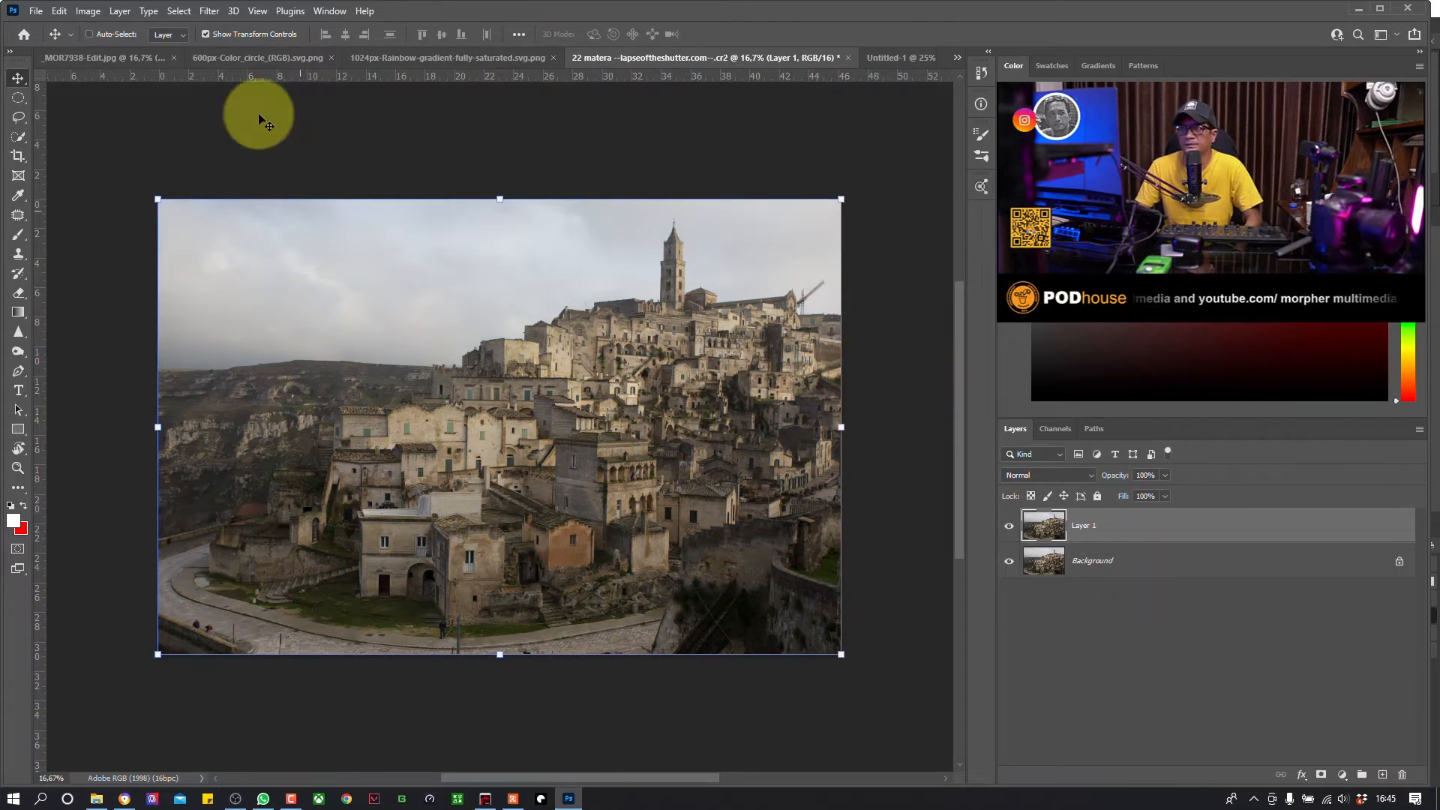
{"action": "left_click", "coordinate": [209, 10]}
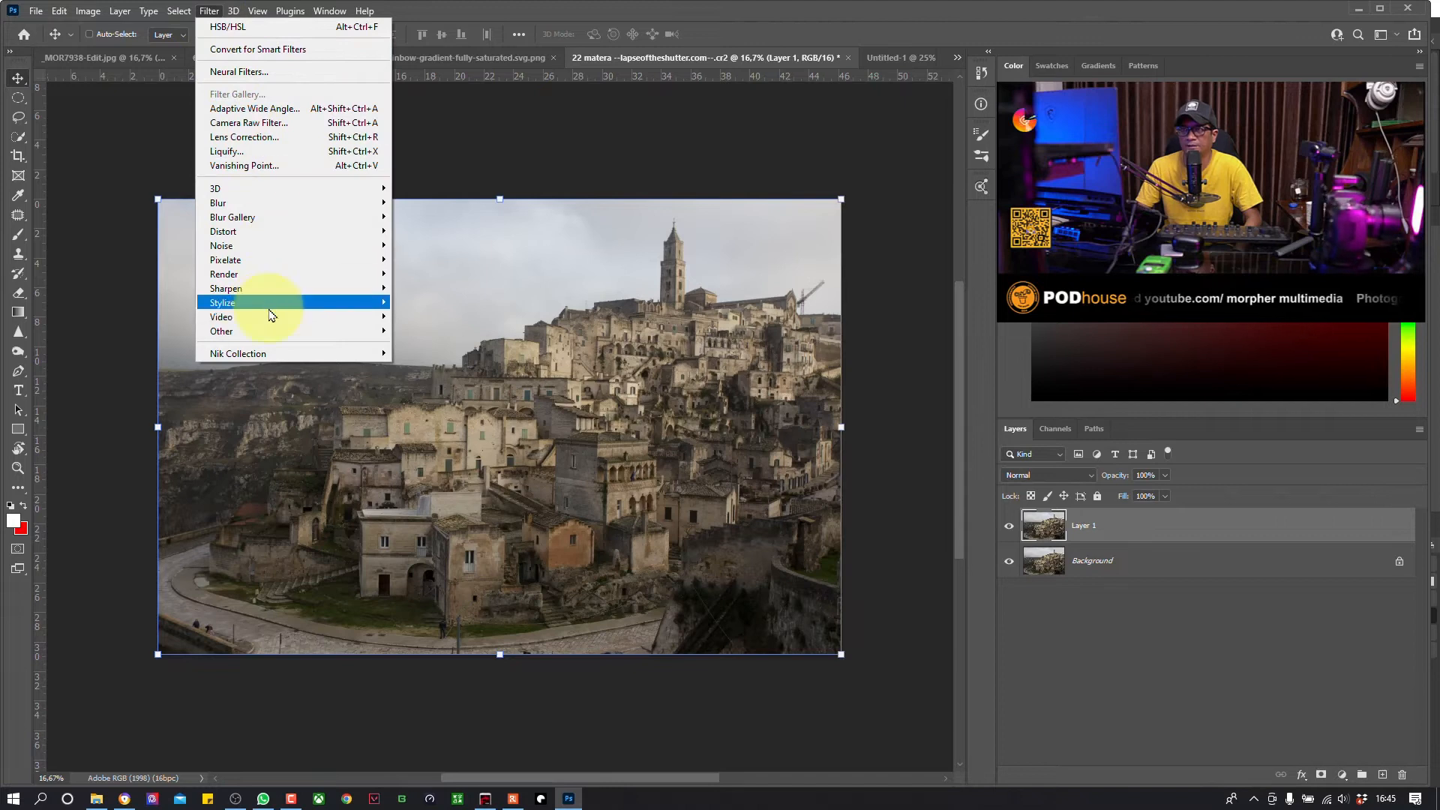
{"action": "left_click", "coordinate": [420, 365]}
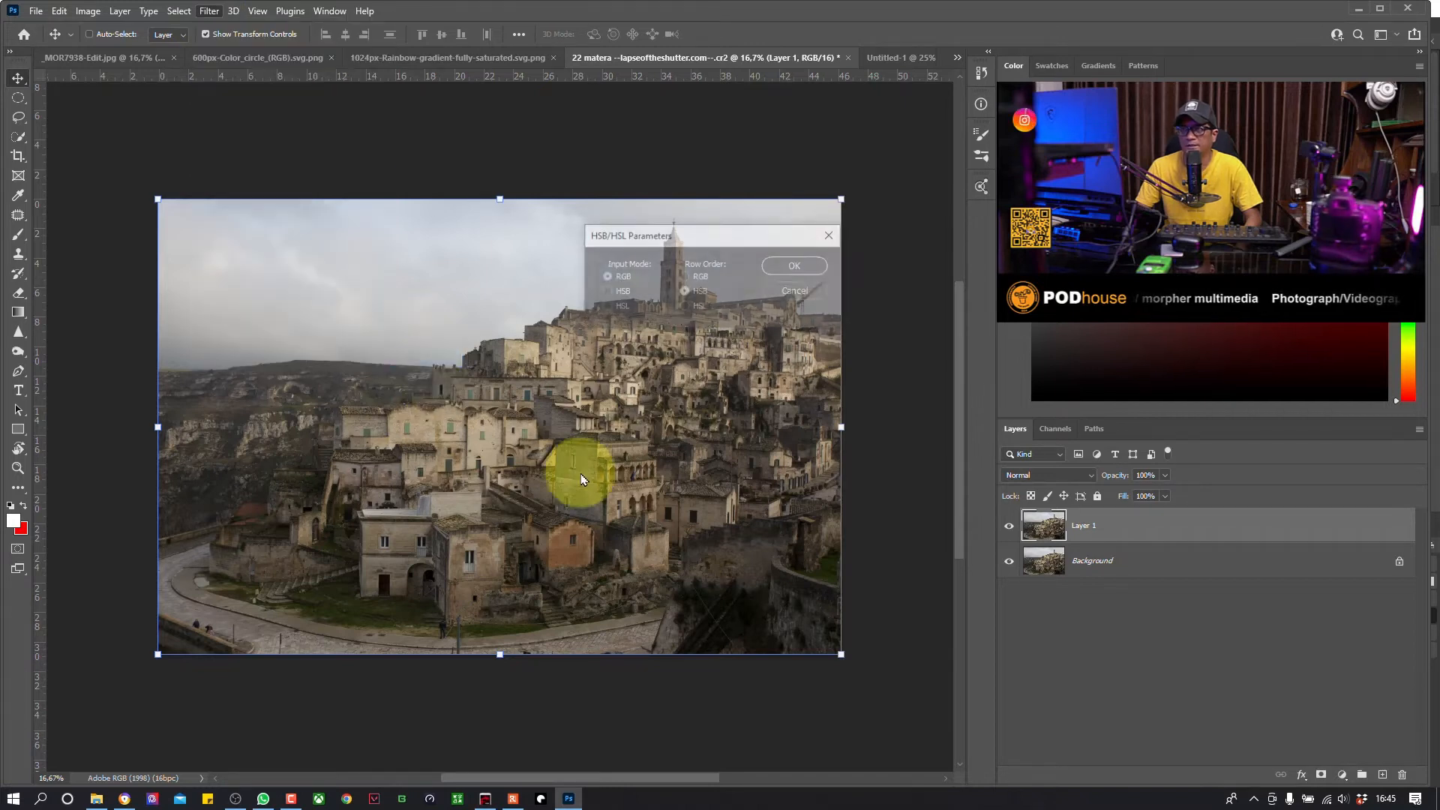
{"action": "left_click", "coordinate": [797, 266]}
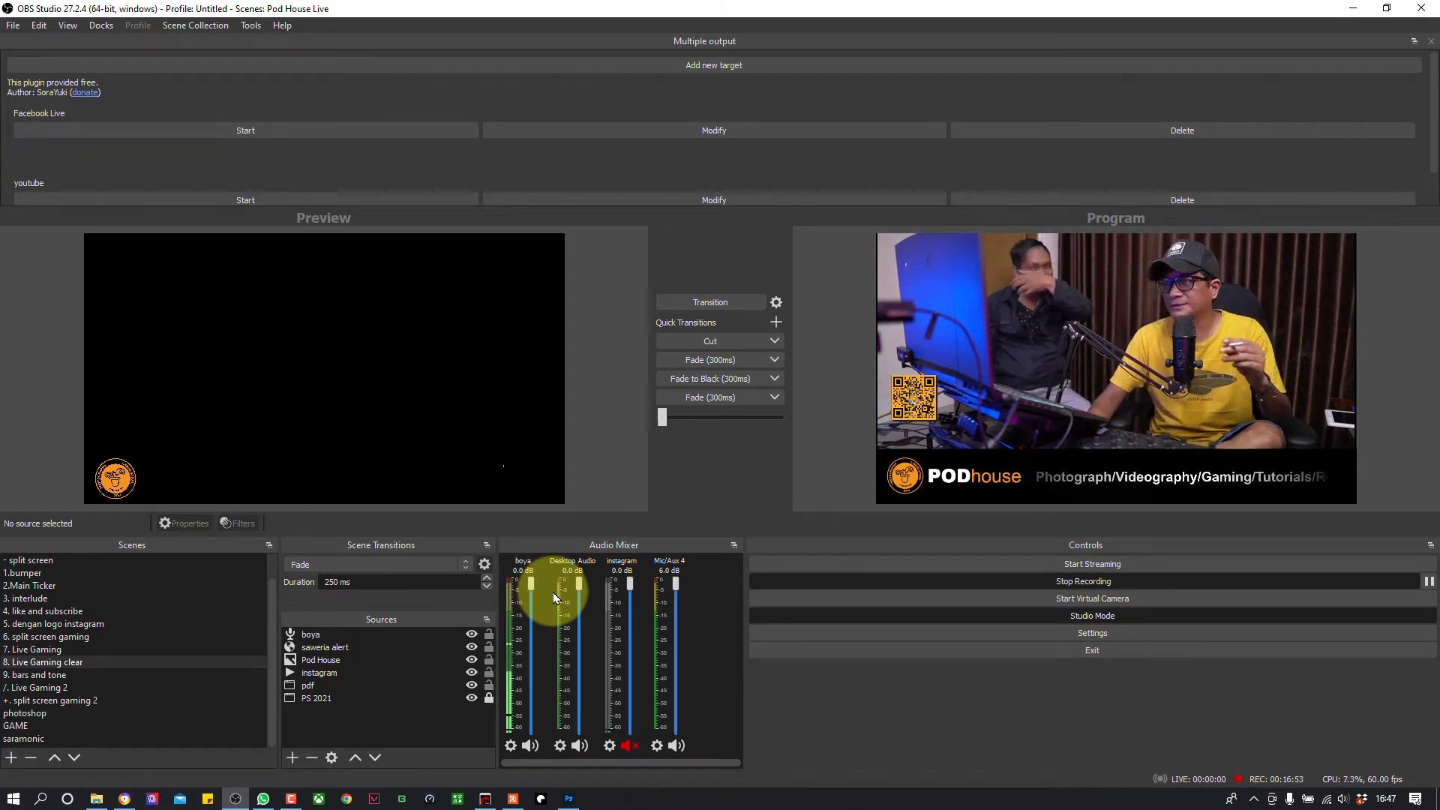
Step: Switch back to Photoshop, load the filtered layer's Green channel as a selection and restore the RGB composite view
{"action": "left_click", "coordinate": [578, 802]}
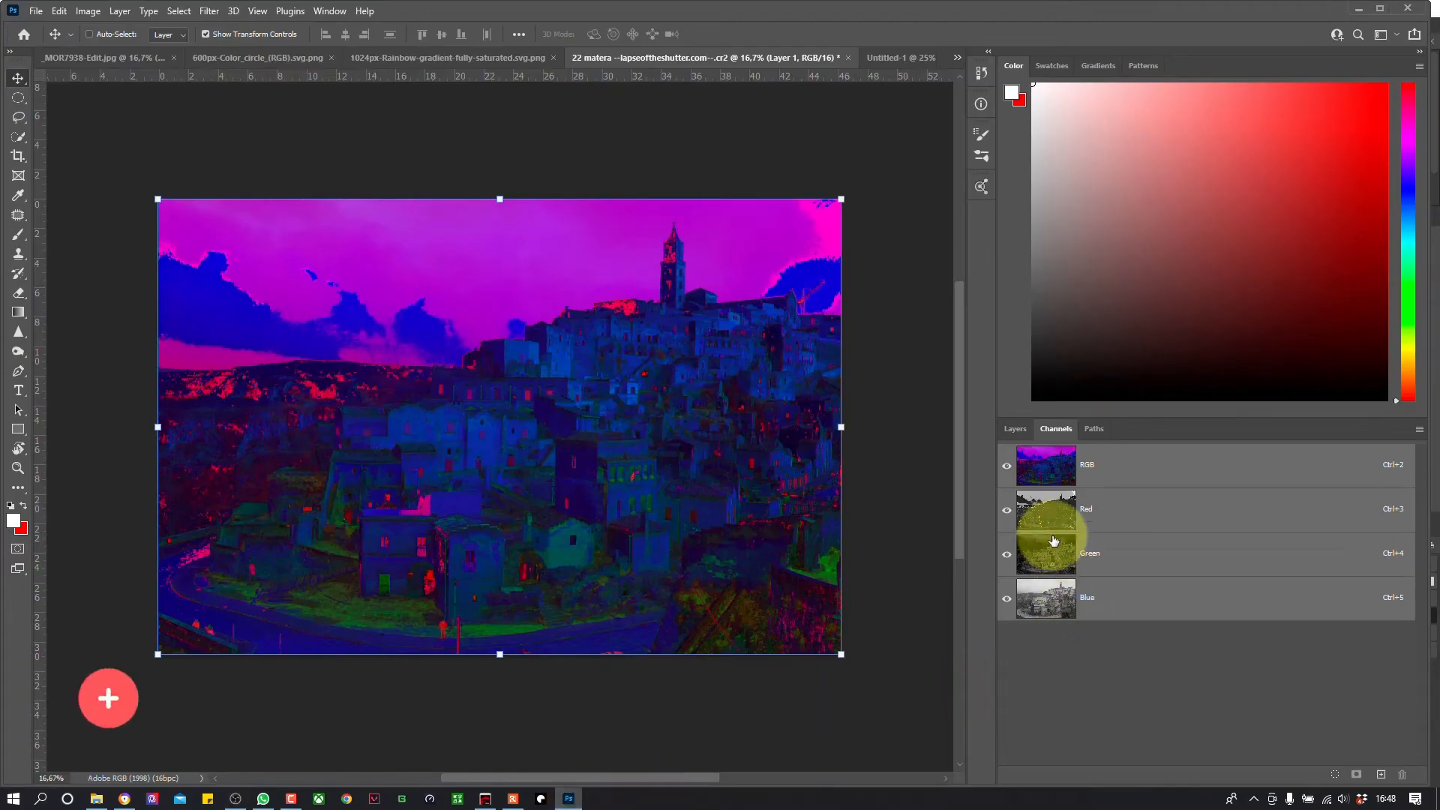
{"action": "left_click", "coordinate": [1016, 428]}
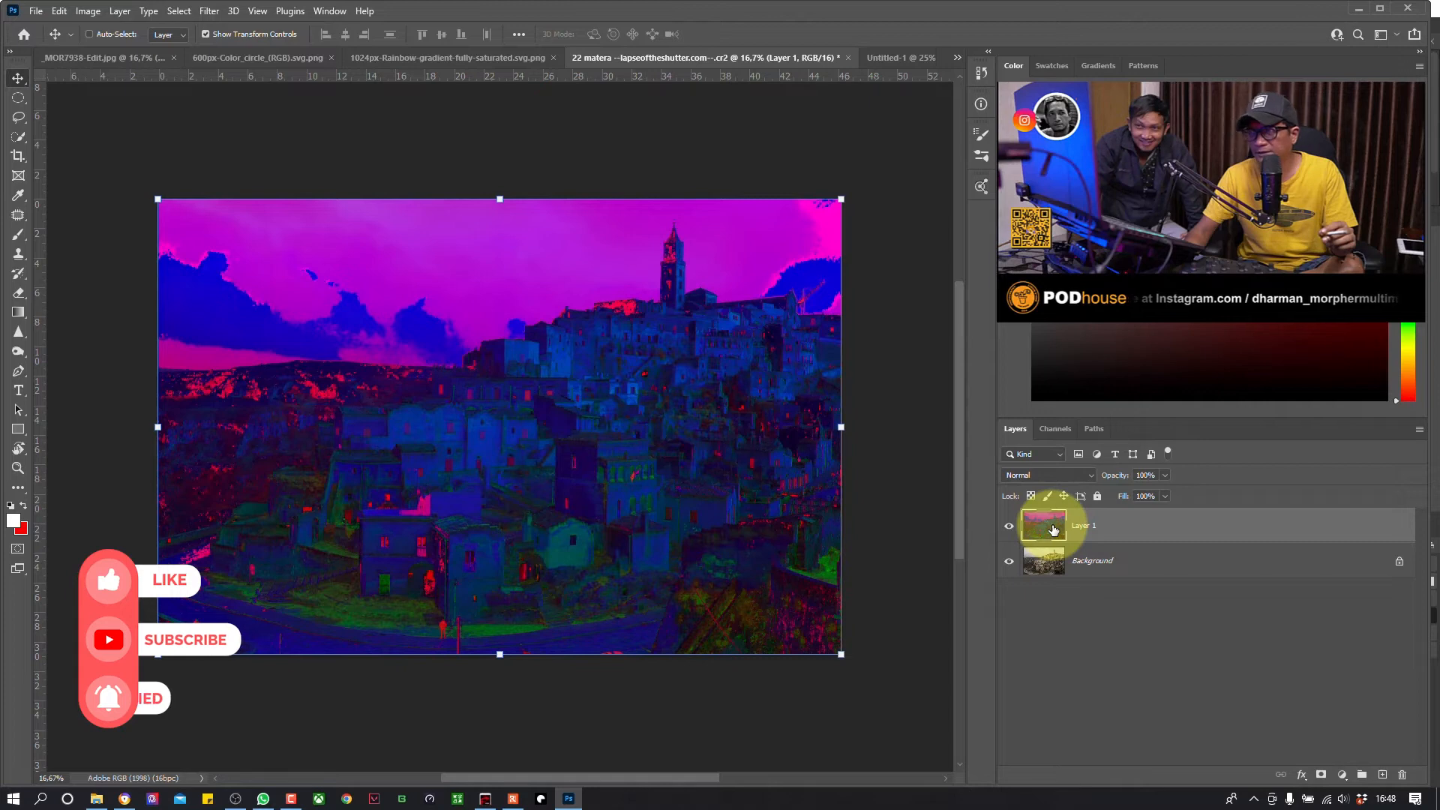
{"action": "left_click", "coordinate": [1056, 426]}
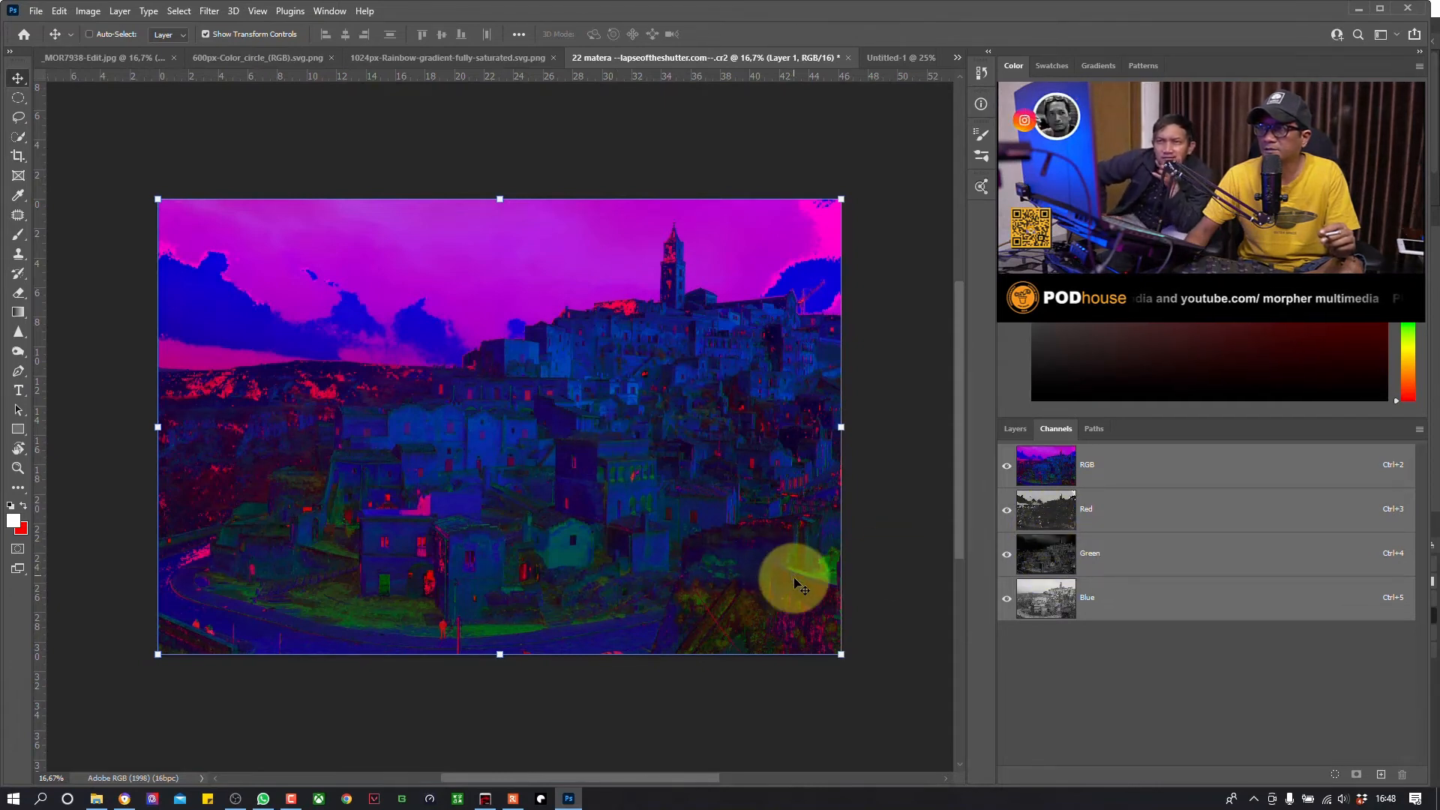
{"action": "left_click", "coordinate": [1050, 559]}
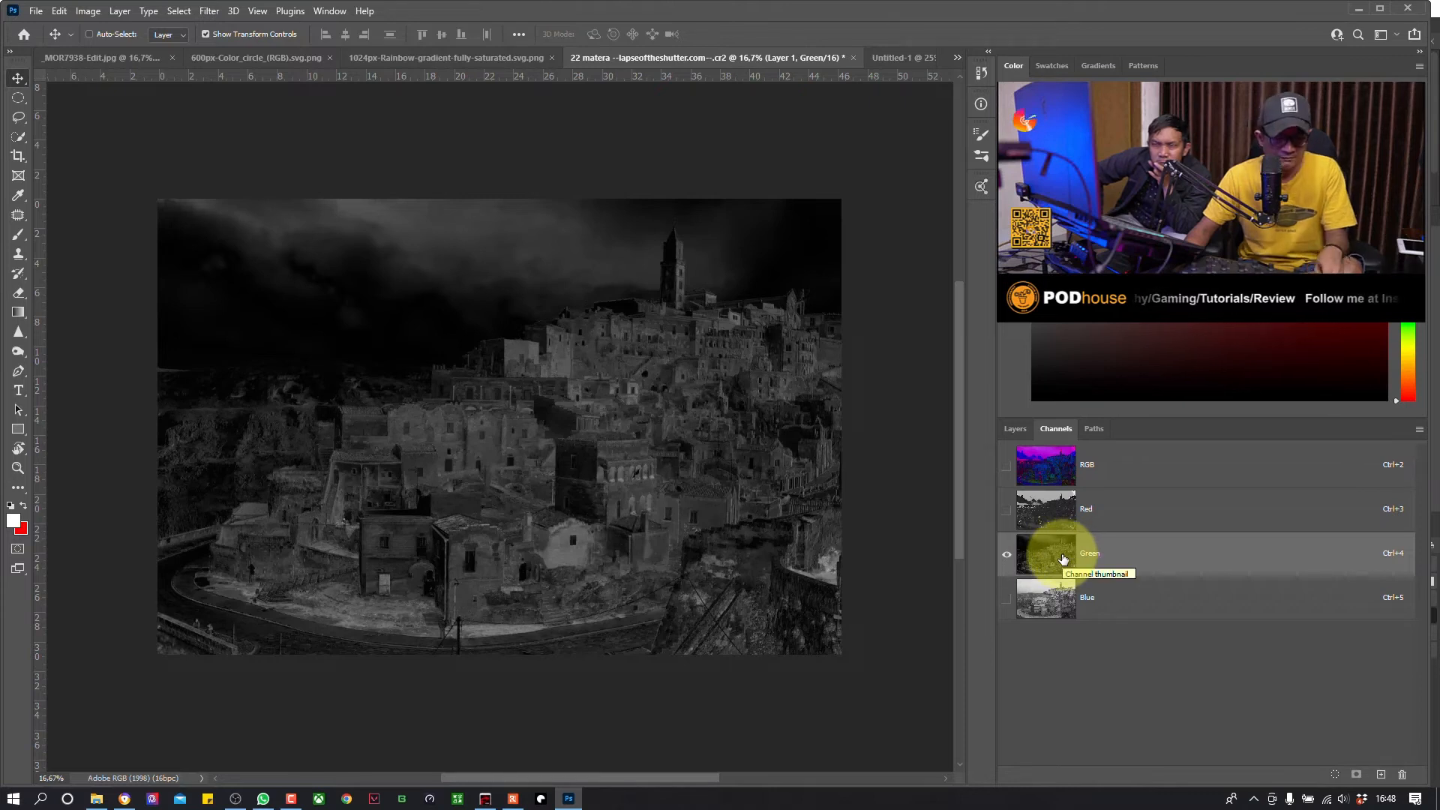
{"action": "left_click", "coordinate": [1056, 560], "text": "ctrl"}
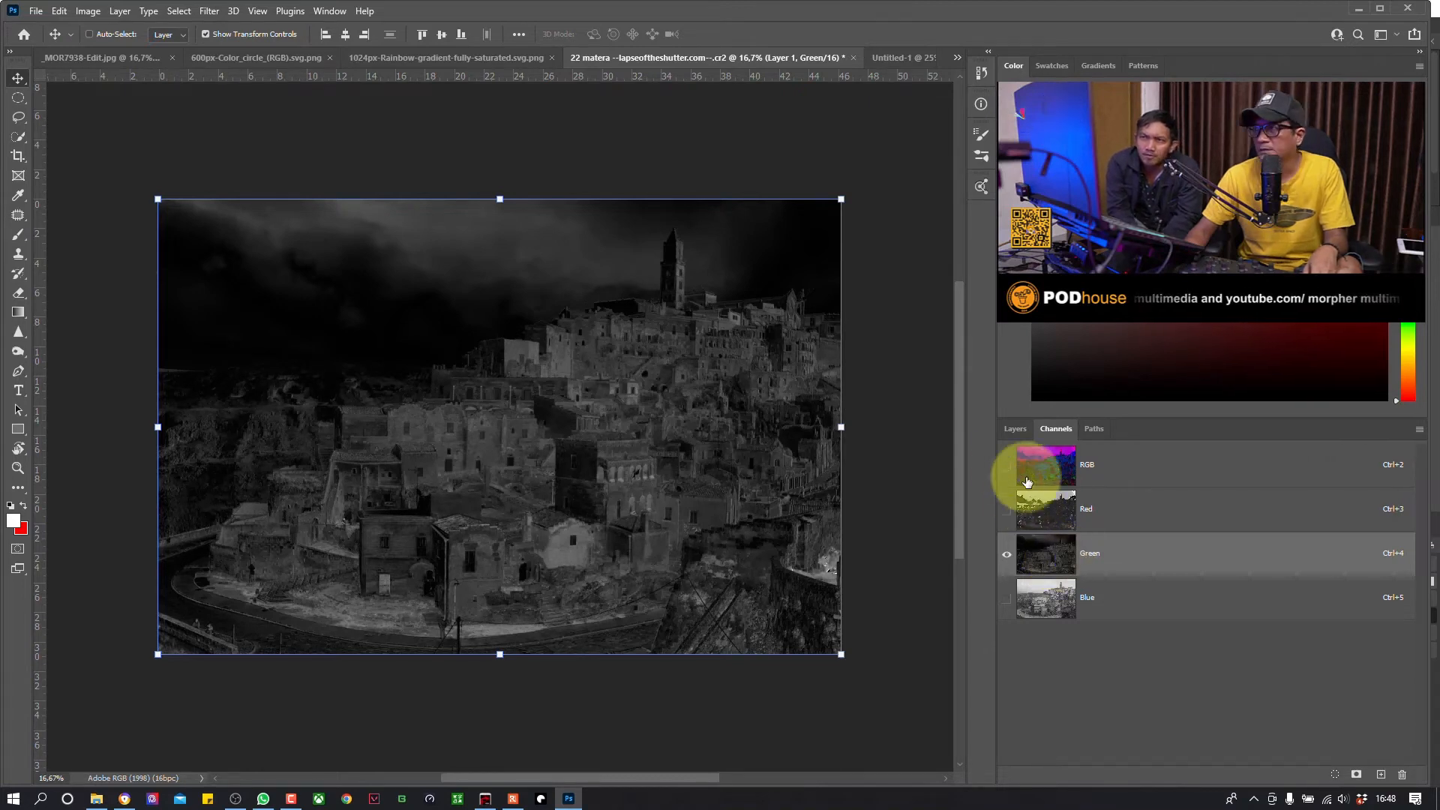
{"action": "left_click", "coordinate": [1050, 462]}
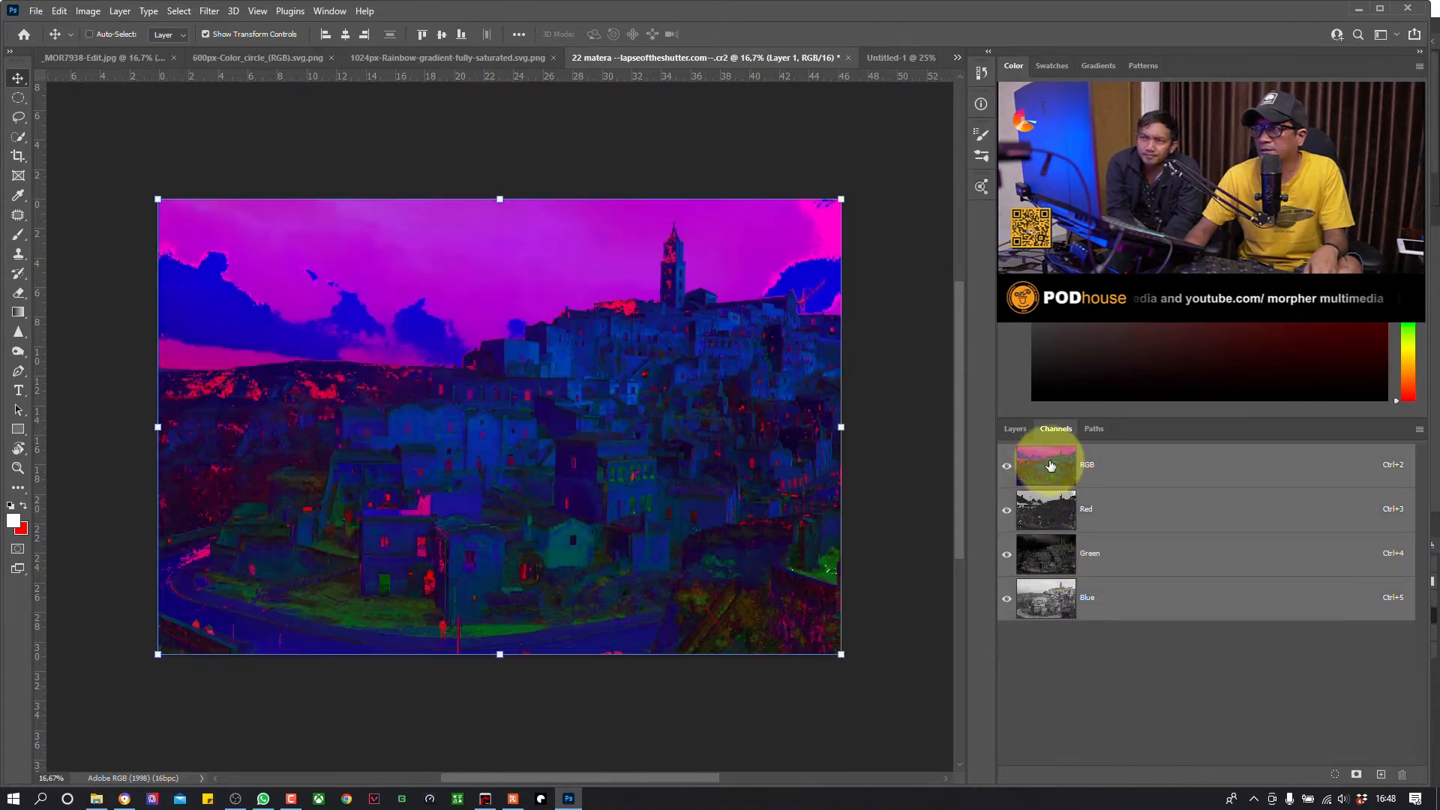
Step: Delete the filtered layer, add a Hue/Saturation adjustment masked by the loaded selection, and move its settings window clear of the photo's centre
{"action": "left_click", "coordinate": [1018, 431]}
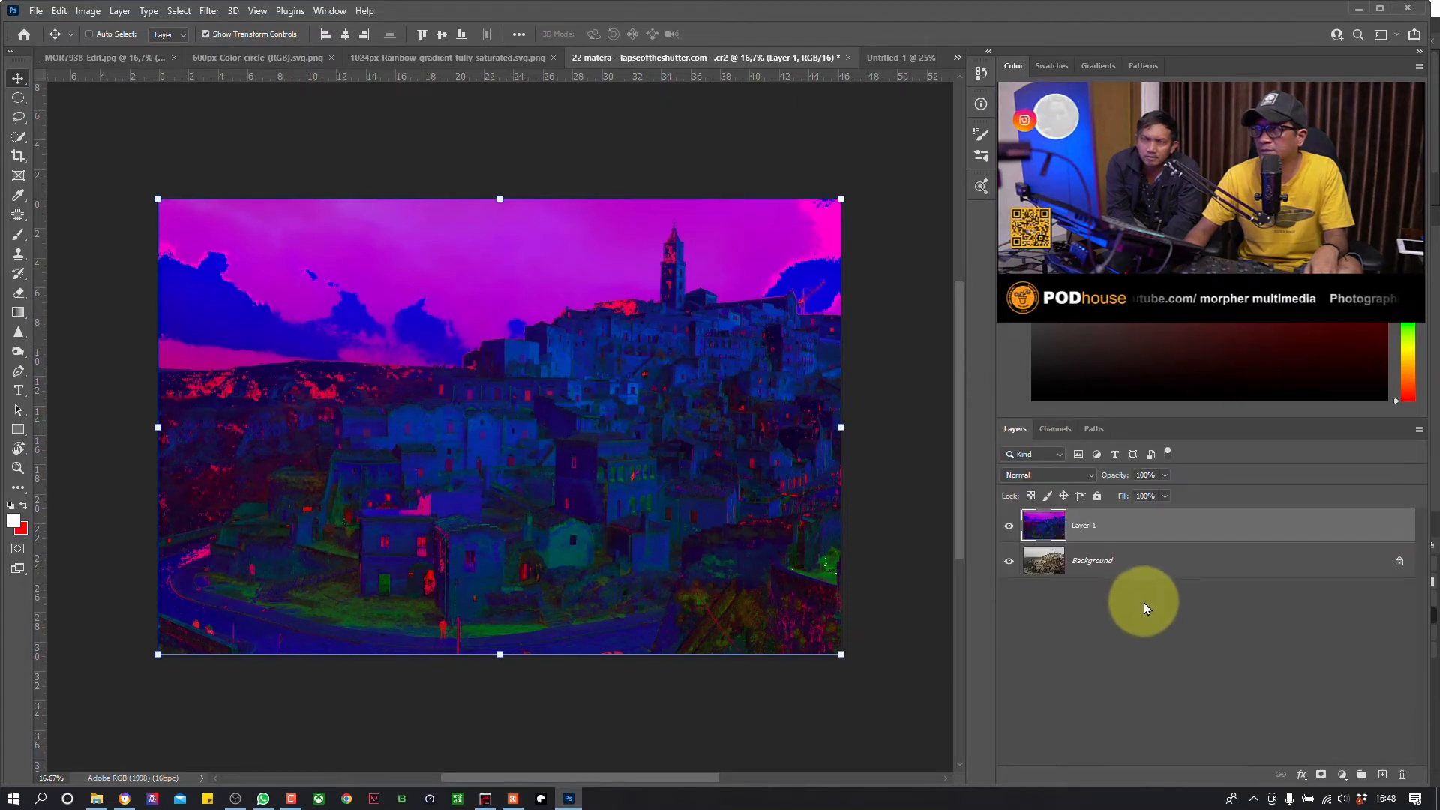
{"action": "left_click_drag", "start_coordinate": [1118, 530], "coordinate": [1401, 775]}
{"action": "left_click", "coordinate": [1342, 774]}
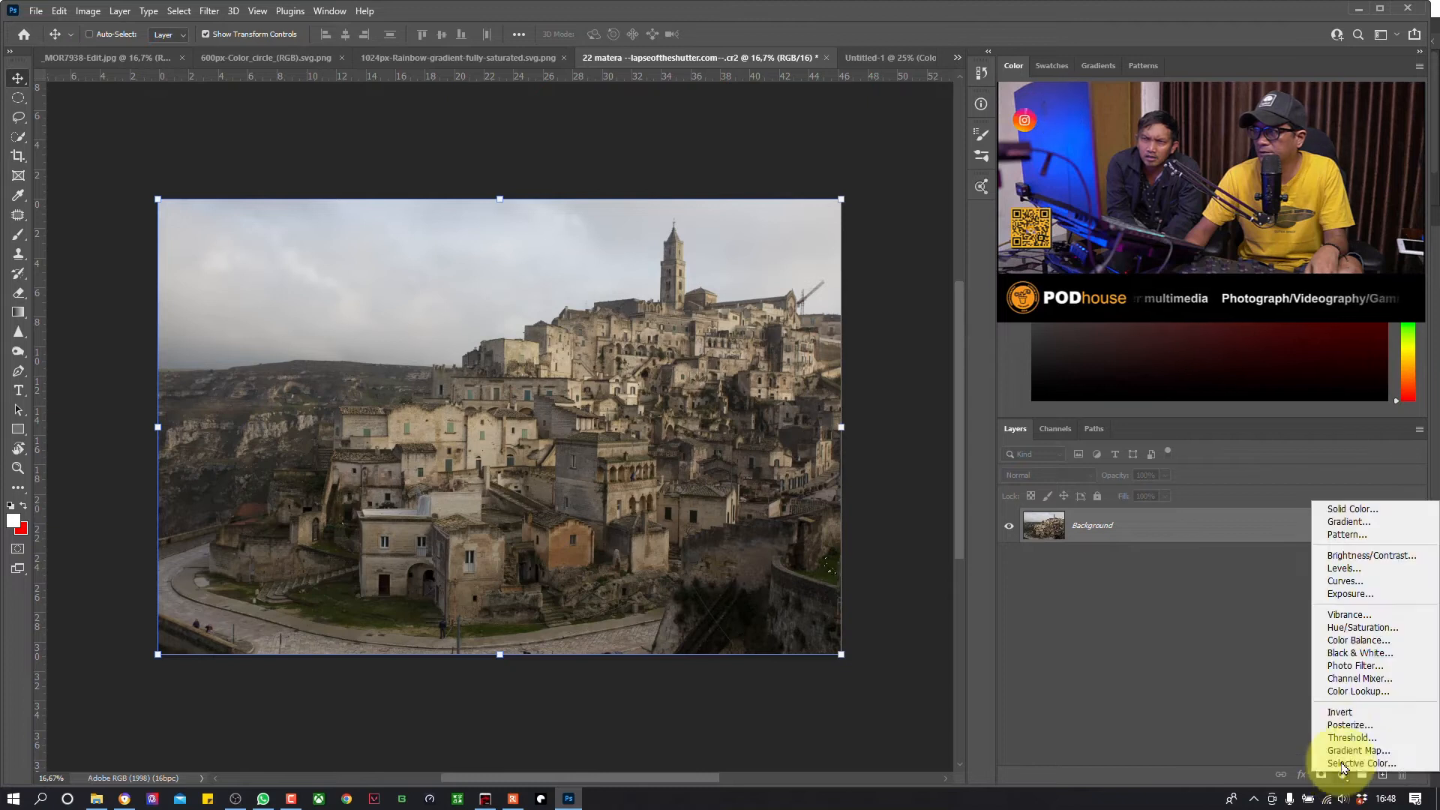
{"action": "left_click", "coordinate": [1361, 630]}
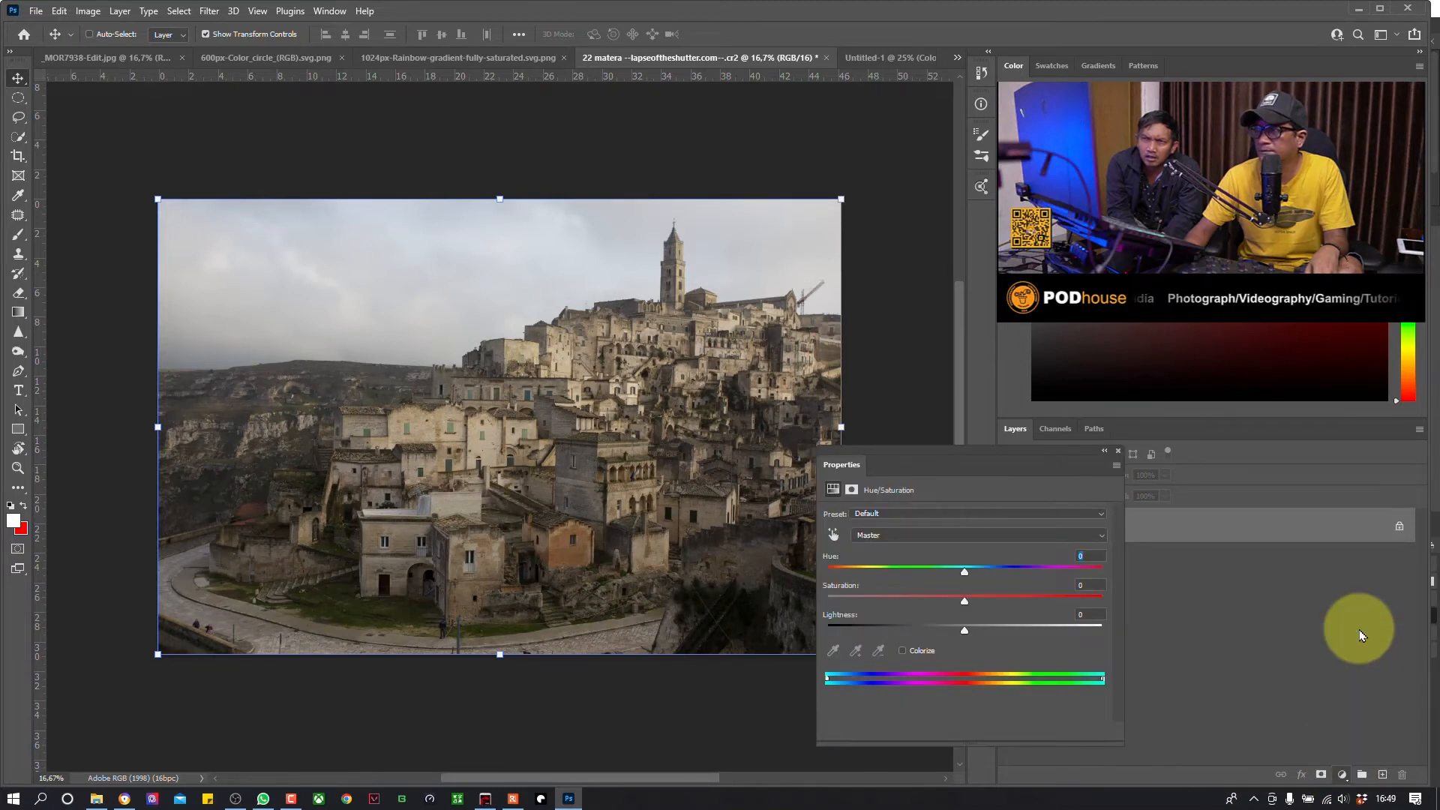
{"action": "left_click_drag", "start_coordinate": [1039, 471], "coordinate": [244, 126]}
Step: Display the Hue/Saturation layer's mask alone on the canvas and move the settings window aside to examine its light and dark areas
{"action": "left_click", "coordinate": [1103, 530]}
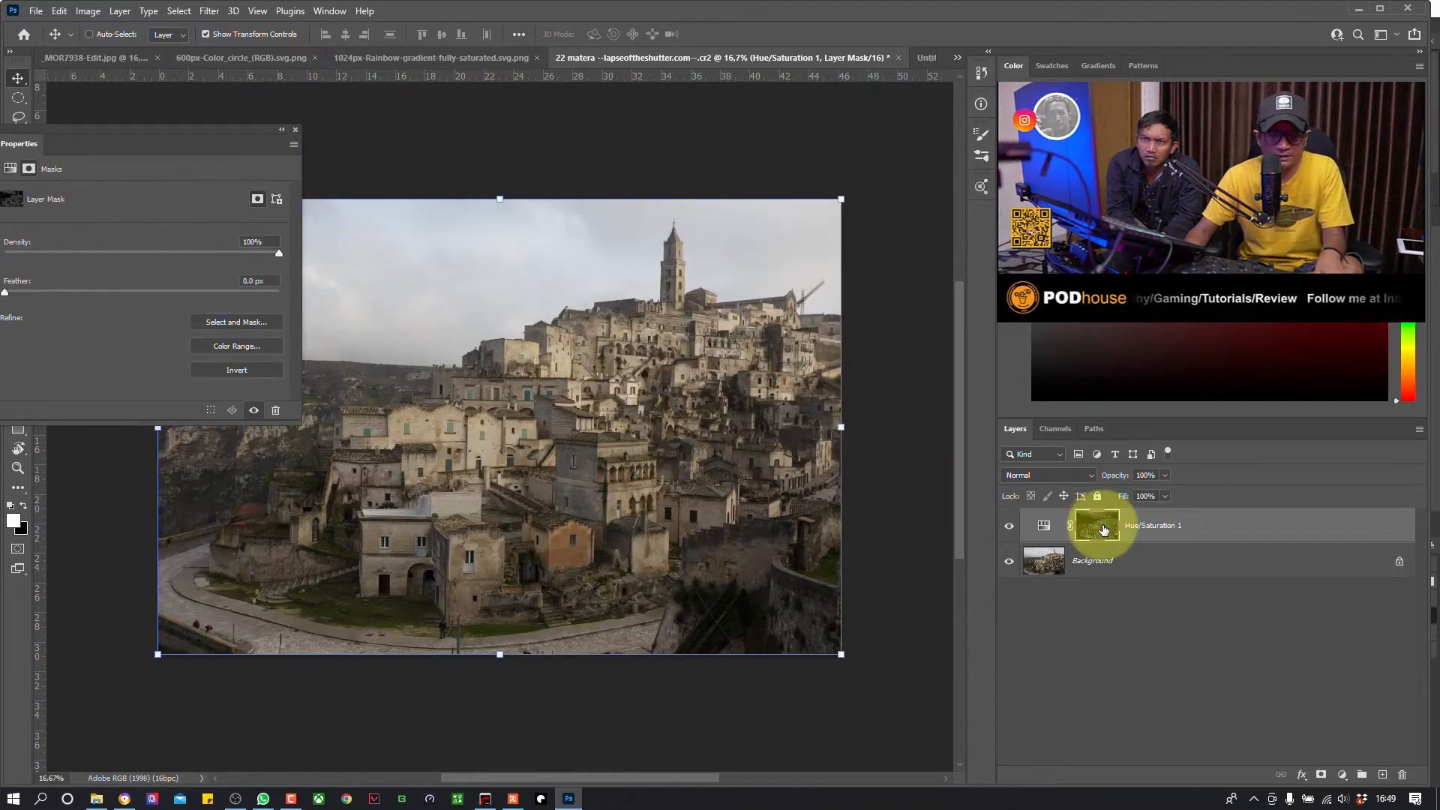
{"action": "left_click", "coordinate": [1103, 530], "text": "alt"}
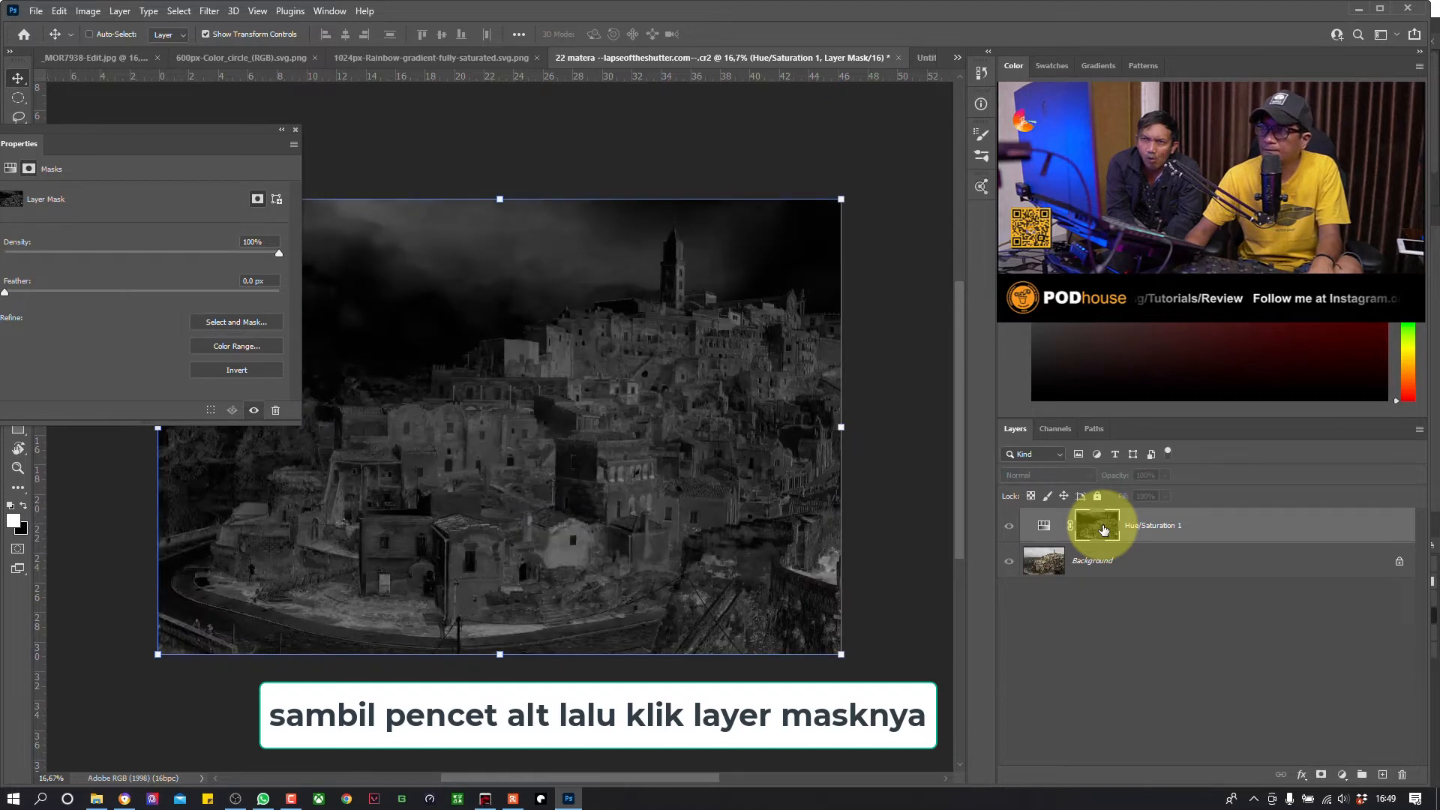
{"action": "left_click_drag", "start_coordinate": [128, 143], "coordinate": [1199, 155]}
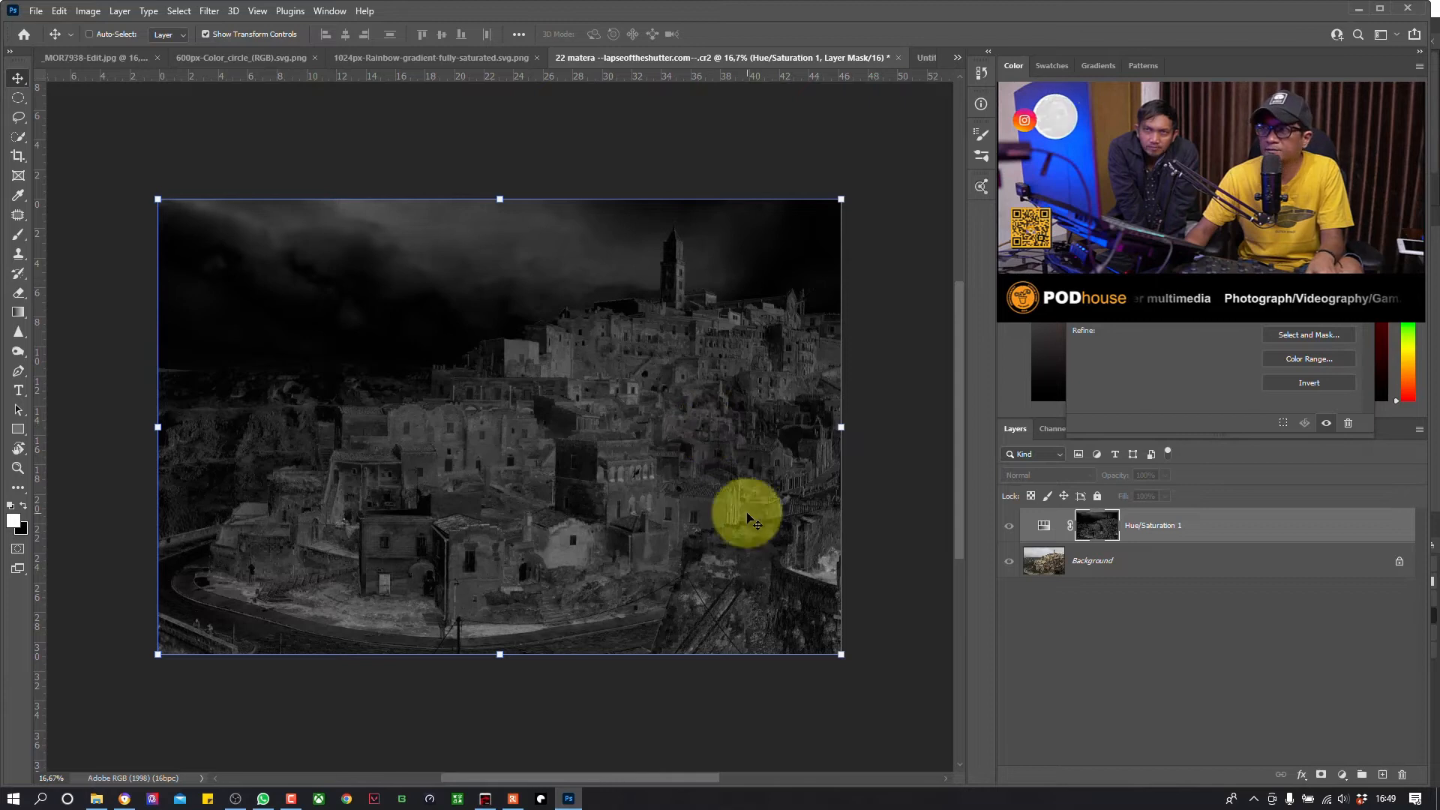
{"action": "left_click_drag", "start_coordinate": [1205, 154], "coordinate": [277, 94]}
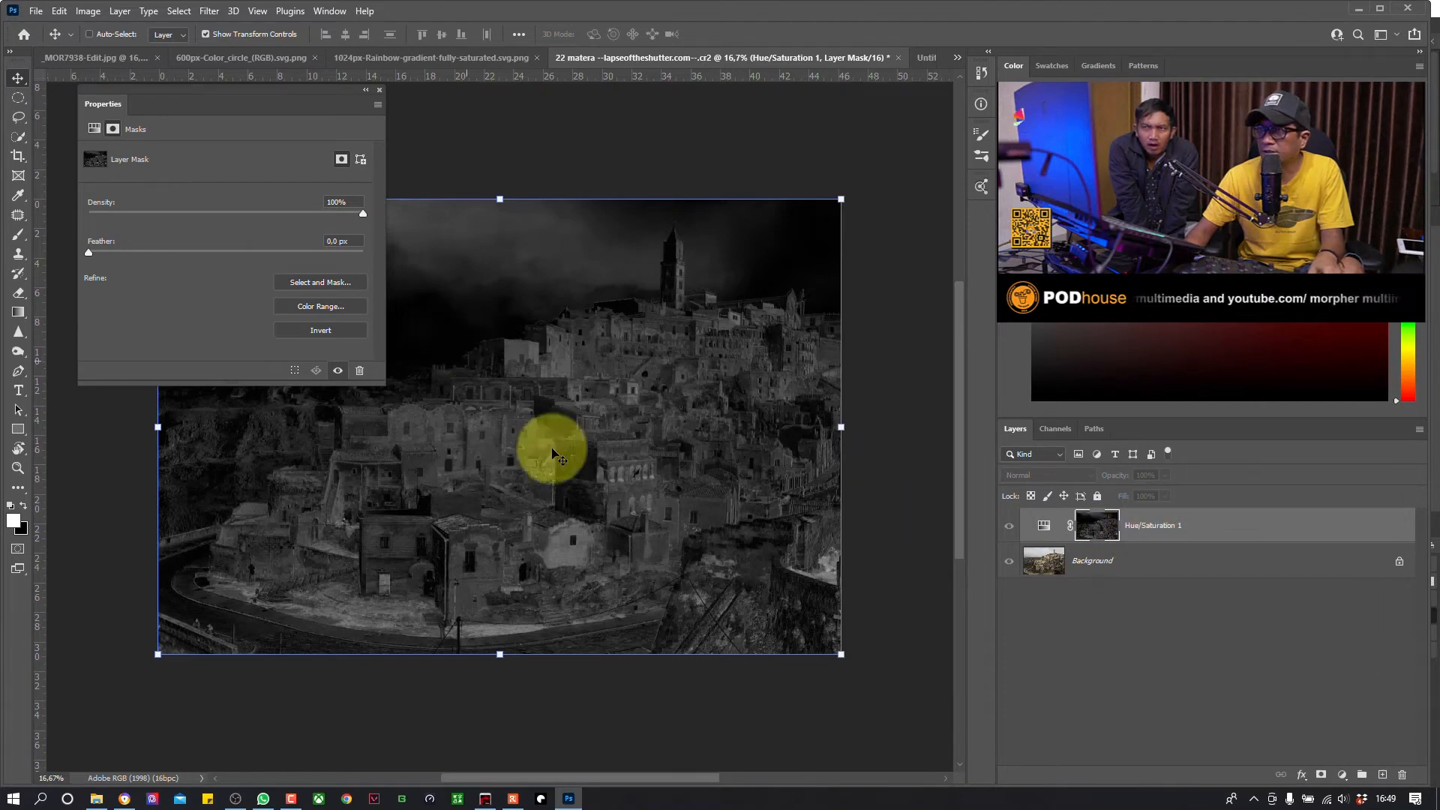
{"action": "left_click_drag", "start_coordinate": [310, 98], "coordinate": [294, 100]}
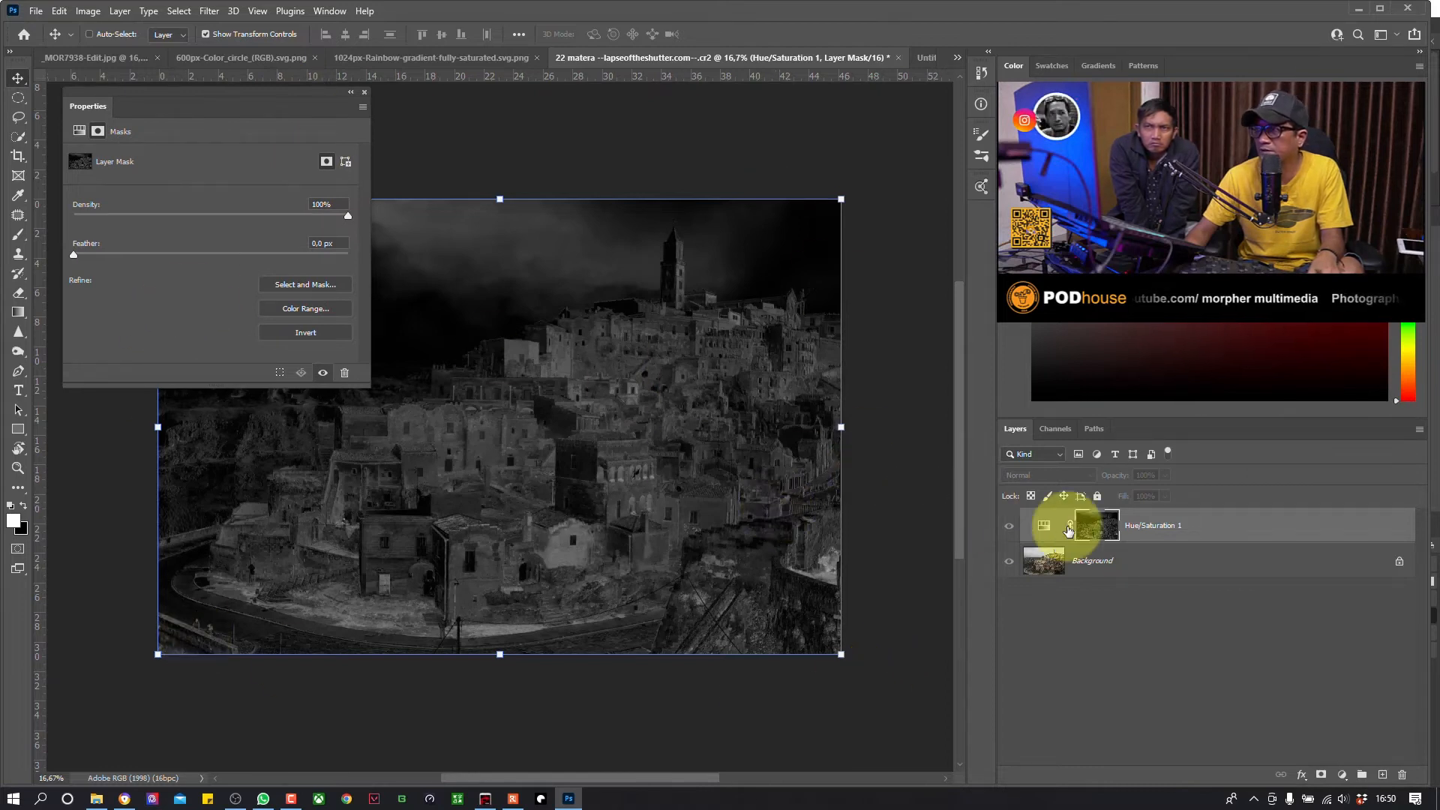
Step: Set the masked Hue/Saturation adjustment's master saturation to +100 and toggle the layer's visibility to compare before and after
{"action": "left_click", "coordinate": [1045, 531]}
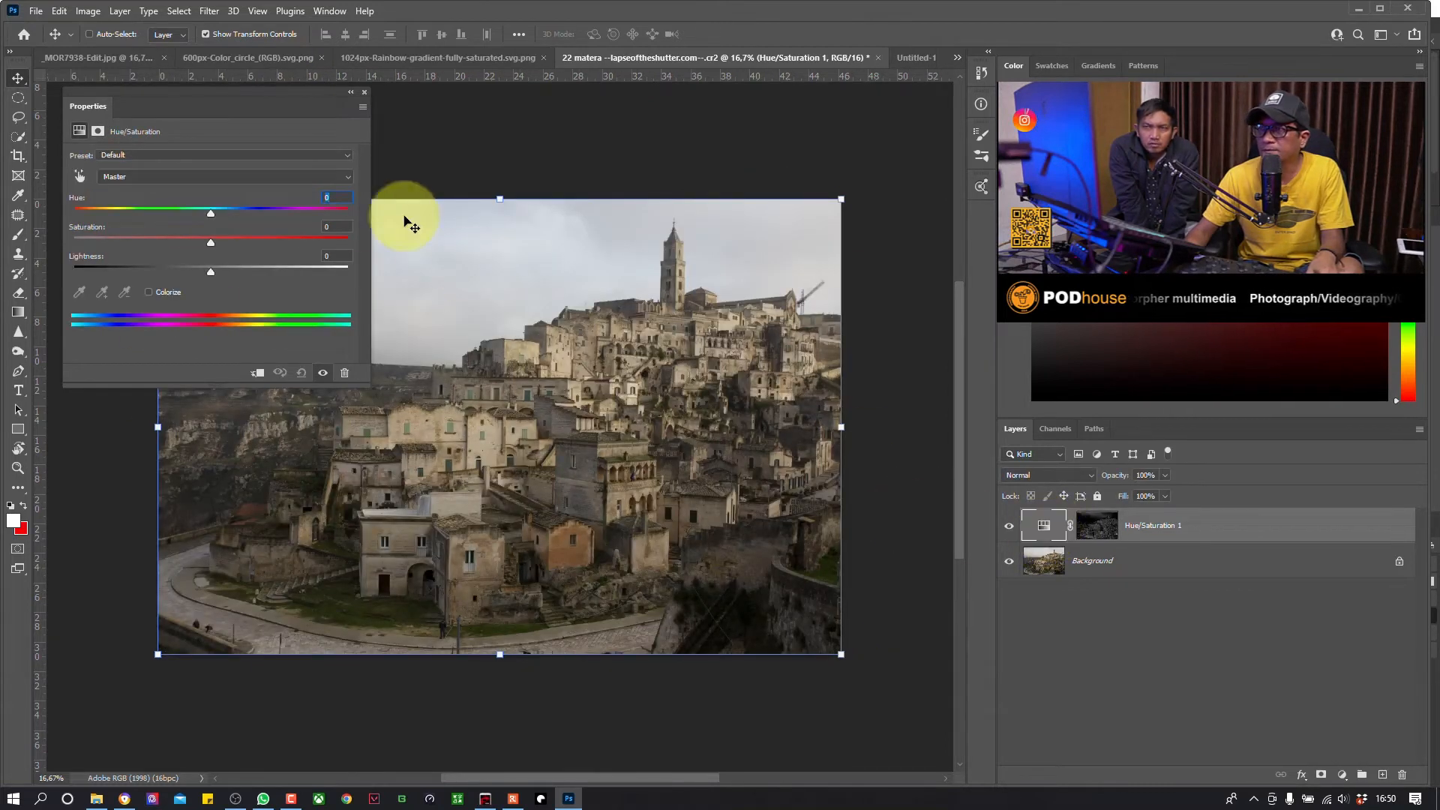
{"action": "left_click_drag", "start_coordinate": [211, 243], "coordinate": [402, 258]}
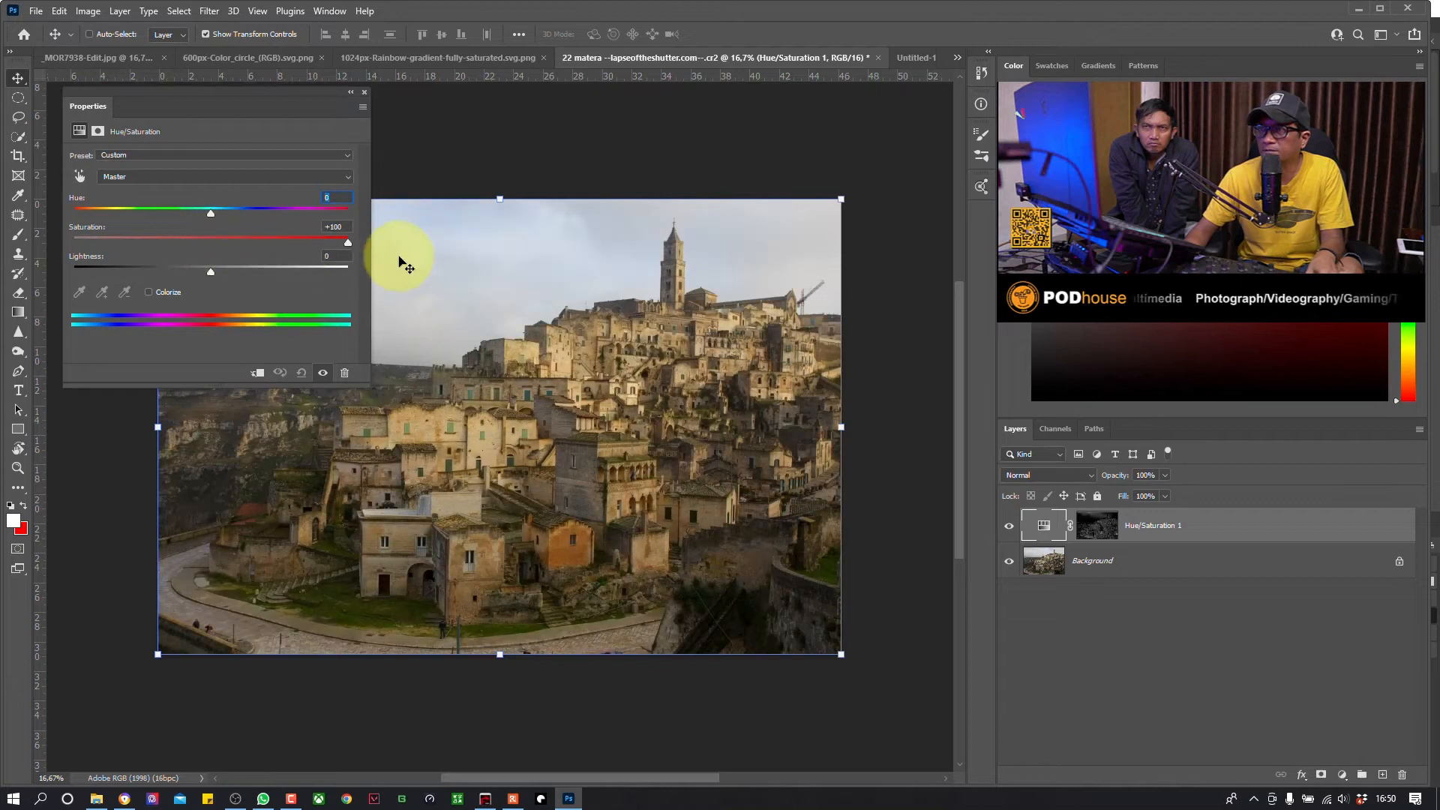
{"action": "left_click_drag", "start_coordinate": [296, 103], "coordinate": [752, 602]}
{"action": "left_click", "coordinate": [1009, 527]}
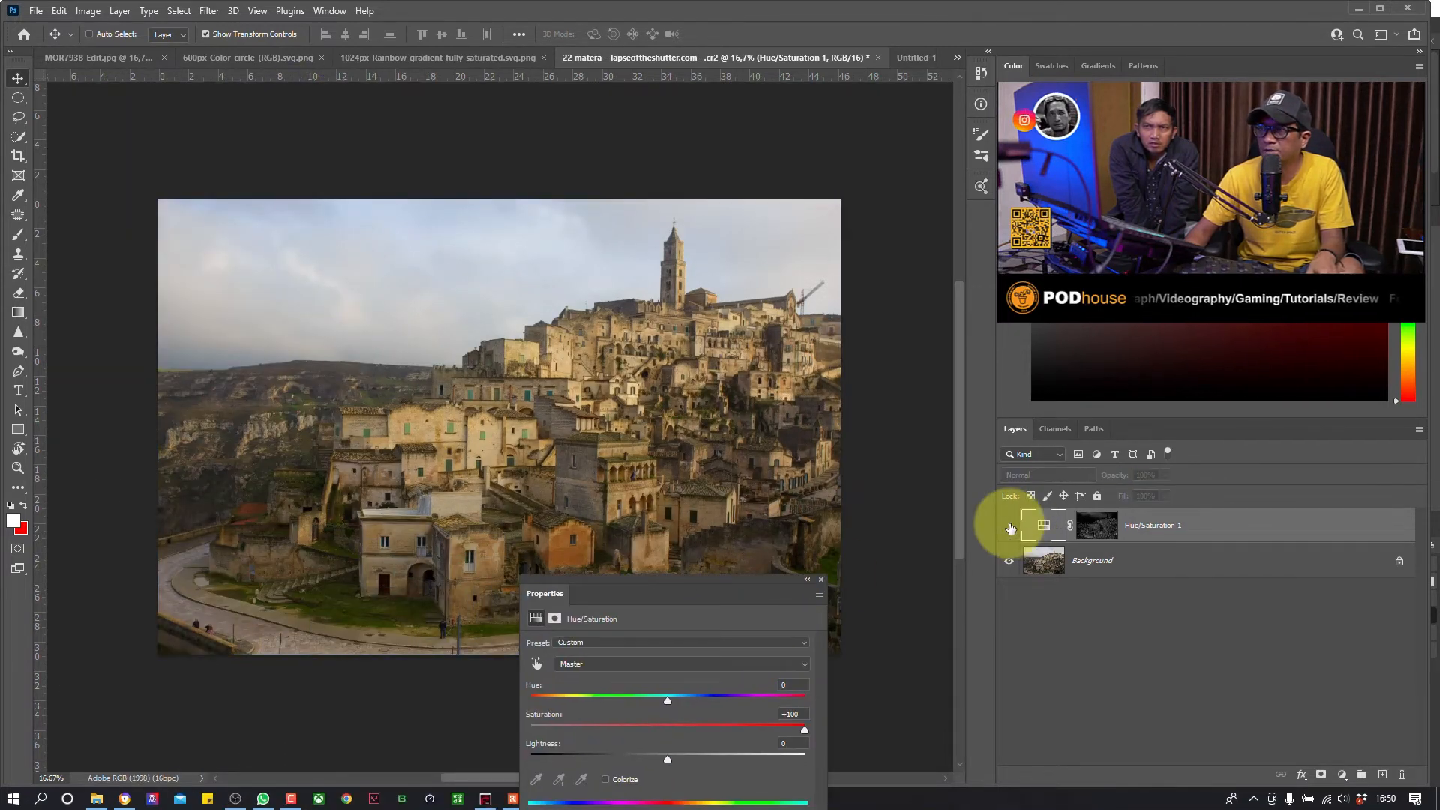
{"action": "left_click", "coordinate": [1009, 527]}
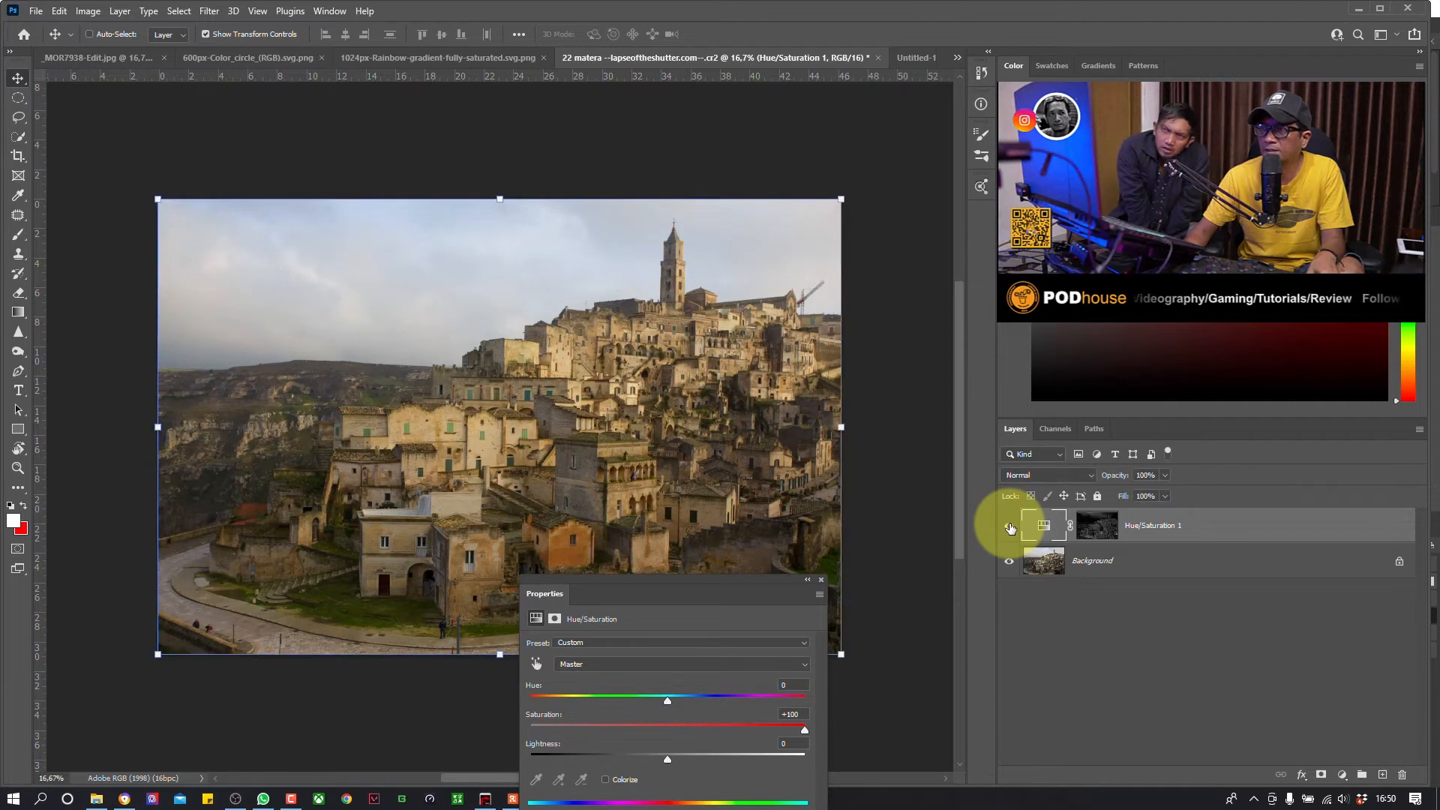
Step: Examine the saturation mask alone on the canvas again, then return to the color photo view
{"action": "left_click", "coordinate": [1100, 537]}
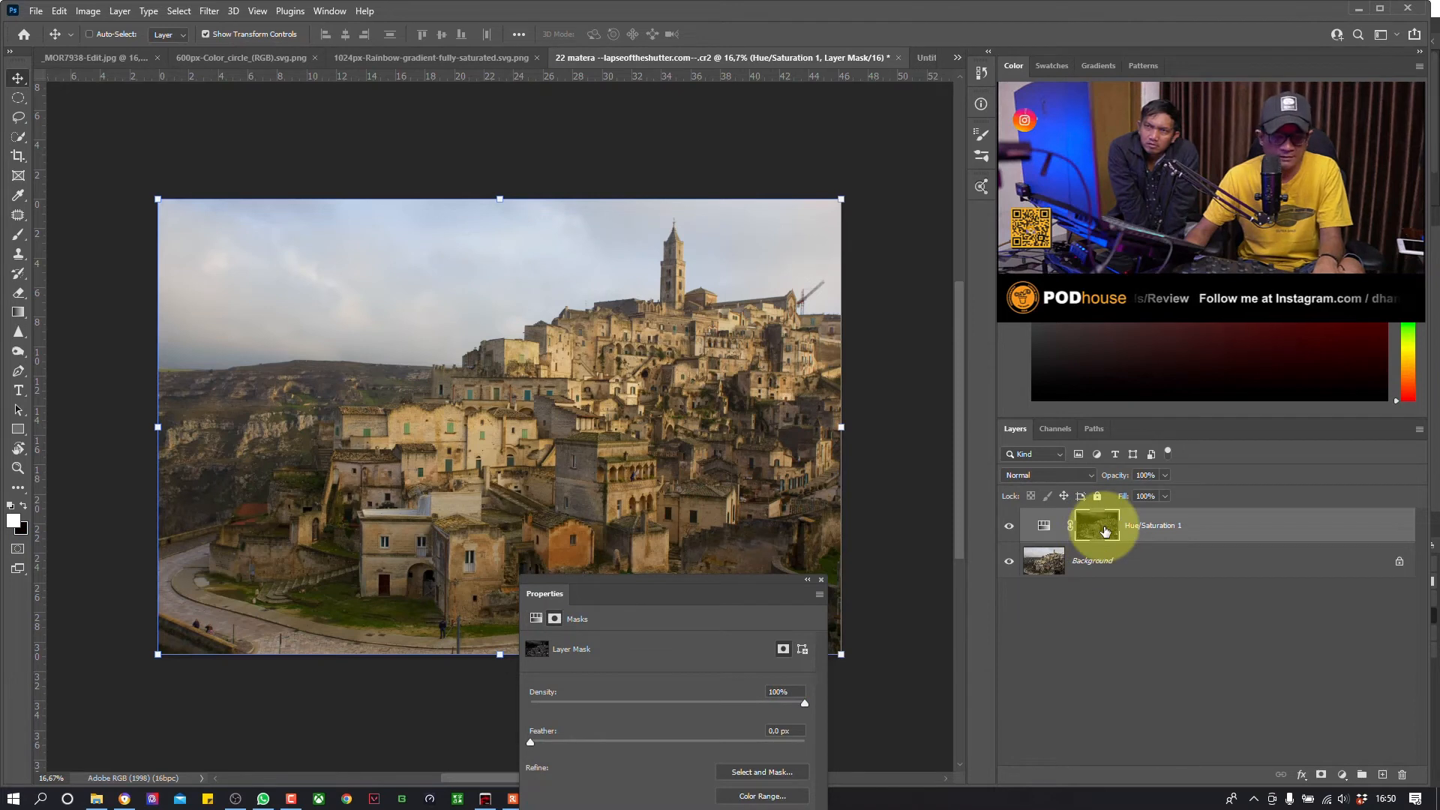
{"action": "left_click", "coordinate": [1104, 533], "text": "alt"}
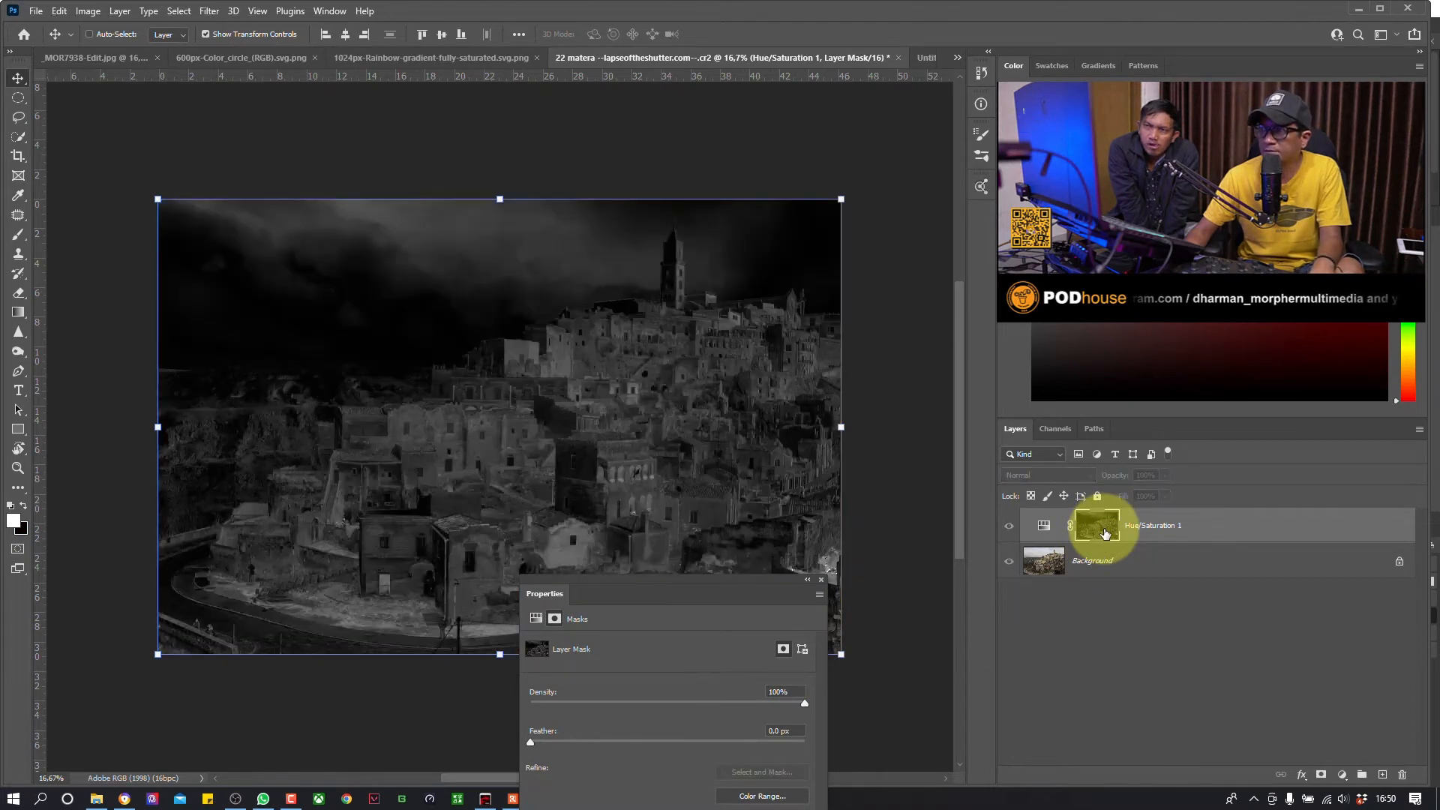
{"action": "left_click_drag", "start_coordinate": [719, 595], "coordinate": [504, 504]}
{"action": "left_click", "coordinate": [1066, 543]}
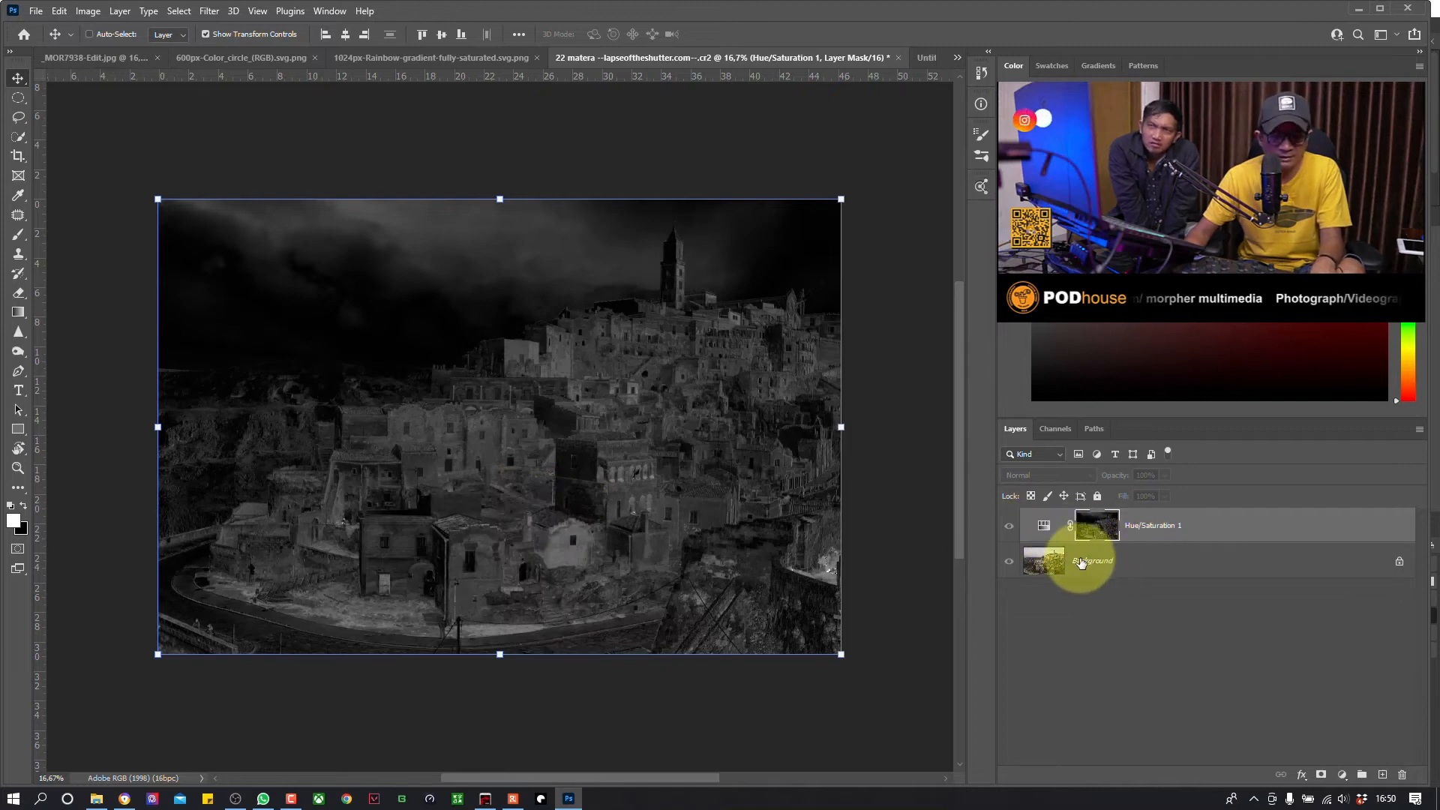
{"action": "left_click", "coordinate": [1108, 529], "text": "alt"}
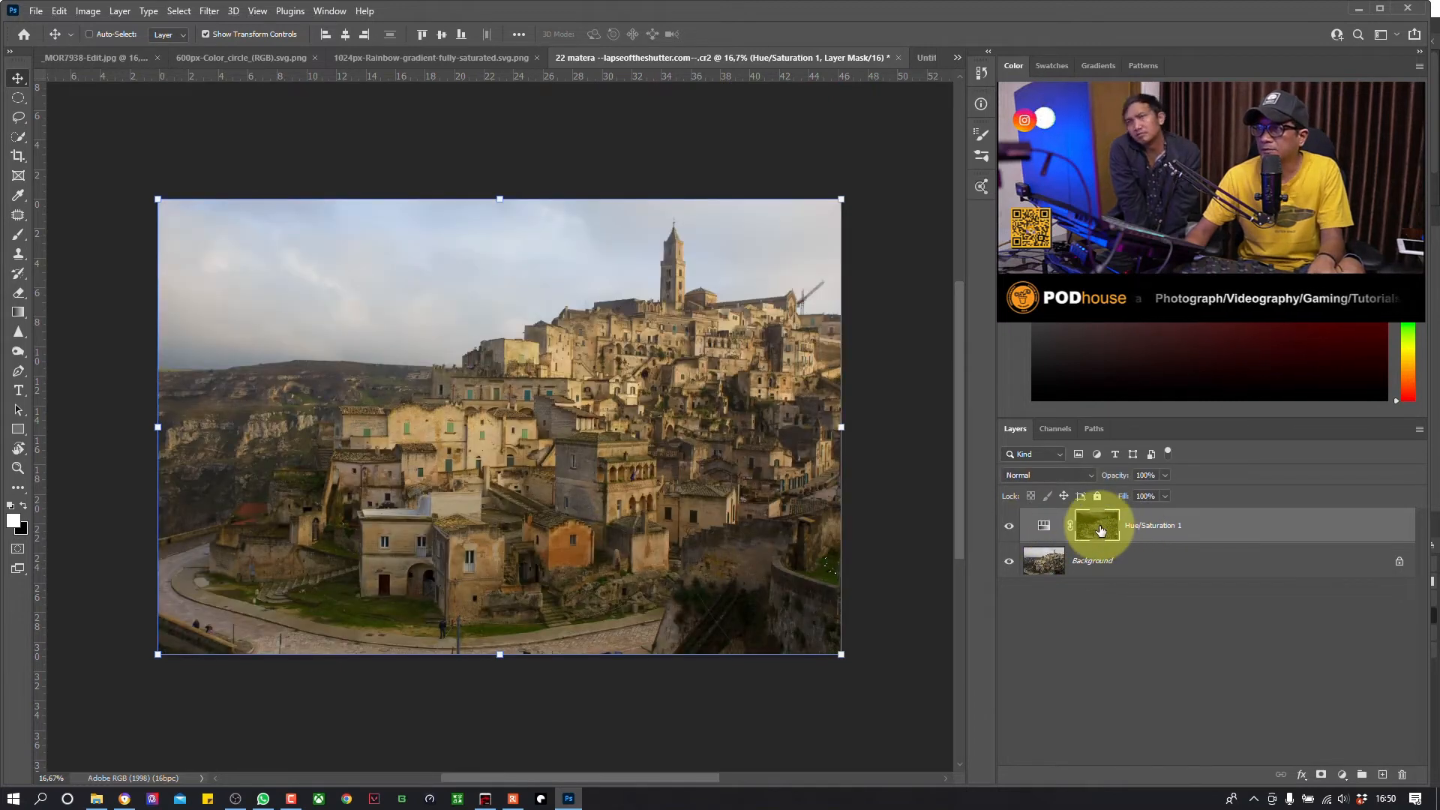
Step: Disable the Hue/Saturation layer mask, toggle the layer's visibility to compare the unmasked effect, and enable the mask again
{"action": "right_click", "coordinate": [1100, 530]}
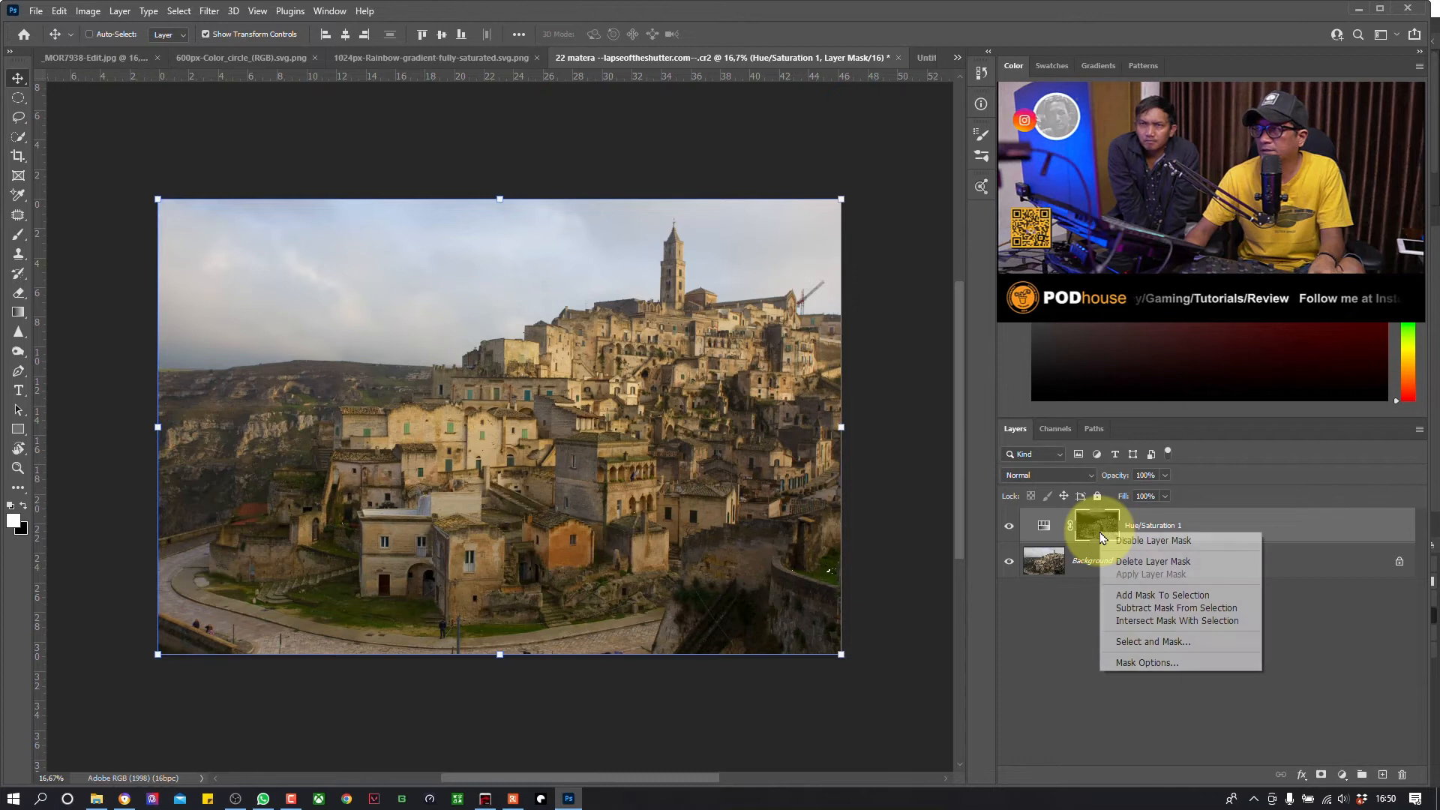
{"action": "left_click", "coordinate": [1151, 541]}
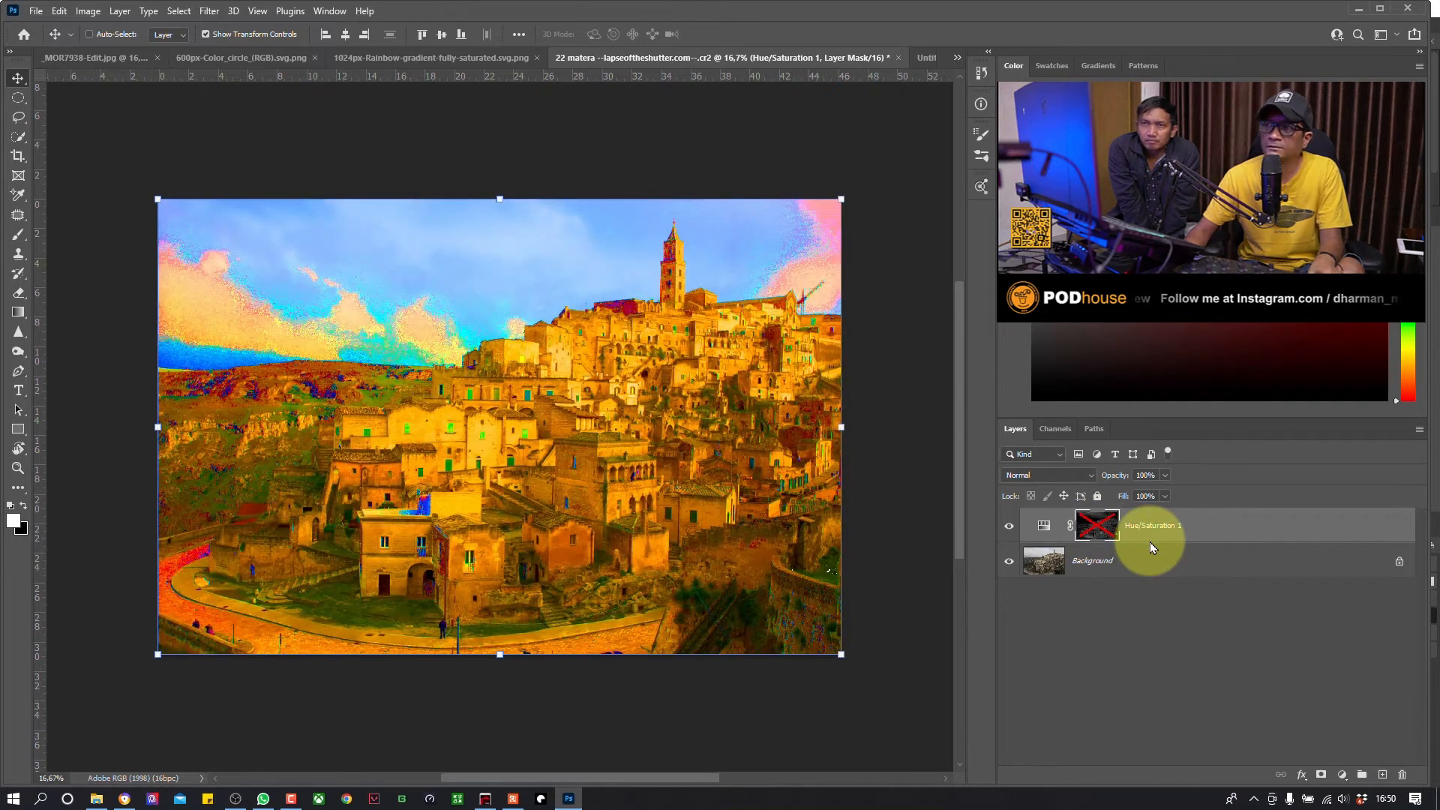
{"action": "left_click", "coordinate": [1009, 525]}
{"action": "left_click", "coordinate": [1009, 525]}
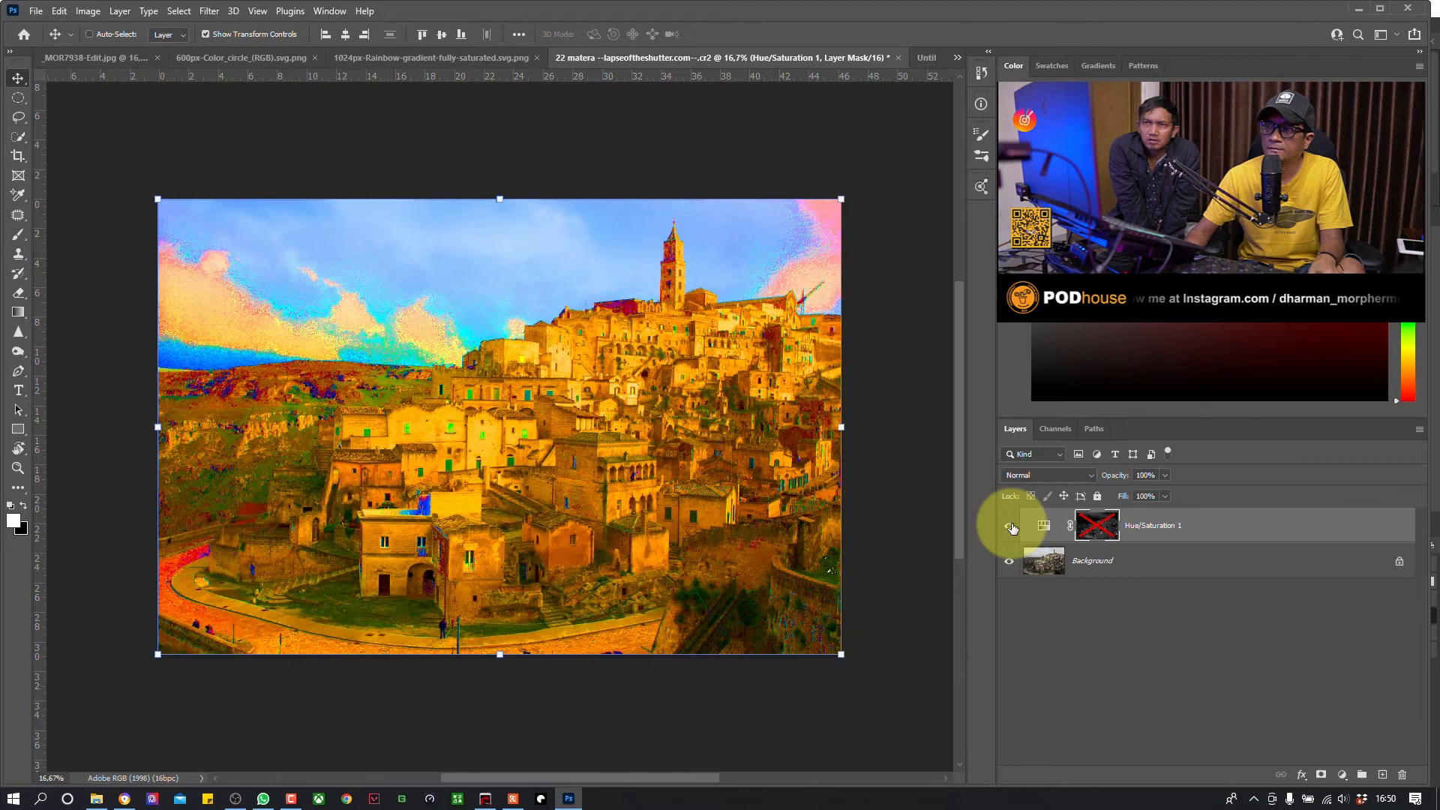
{"action": "right_click", "coordinate": [1094, 534]}
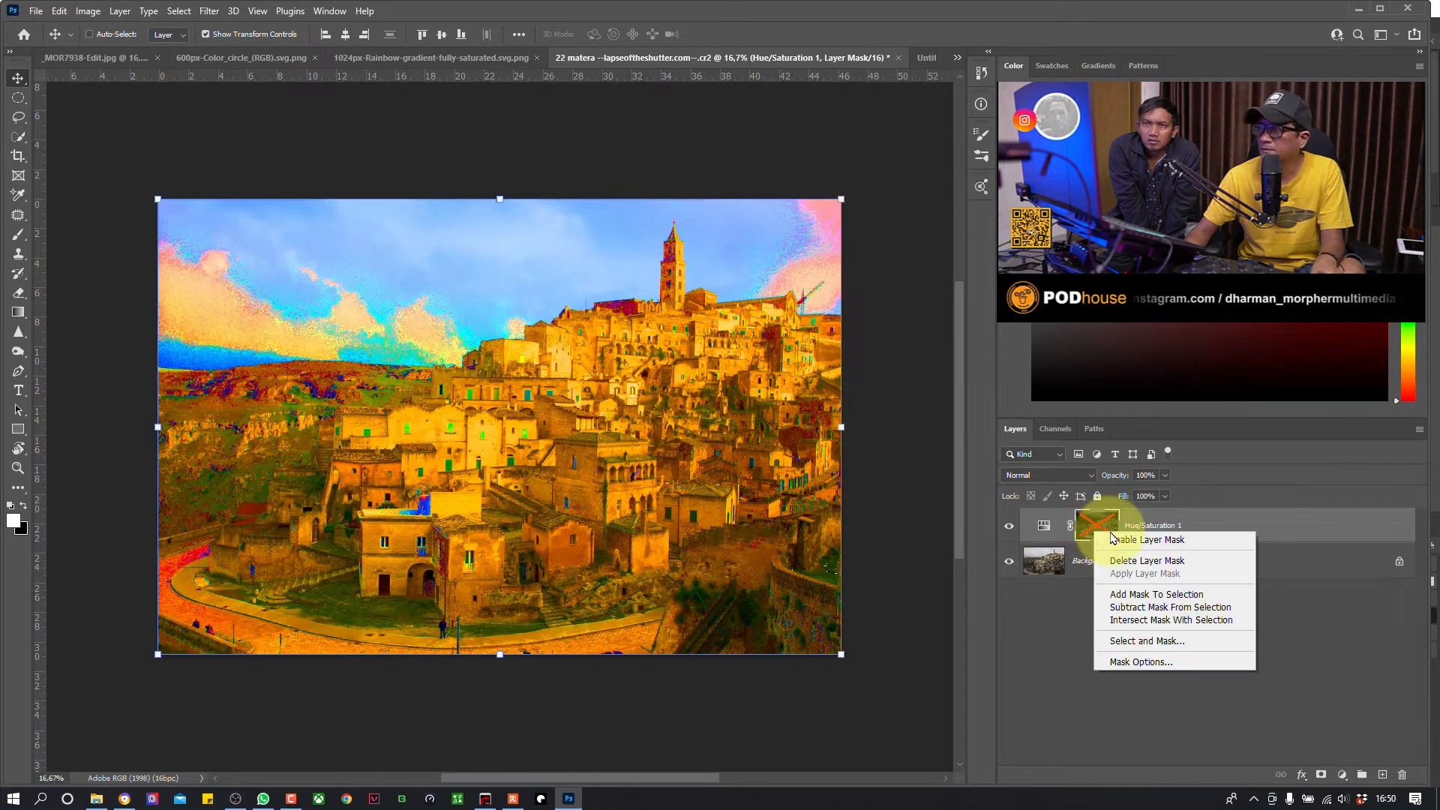
{"action": "left_click", "coordinate": [1127, 540]}
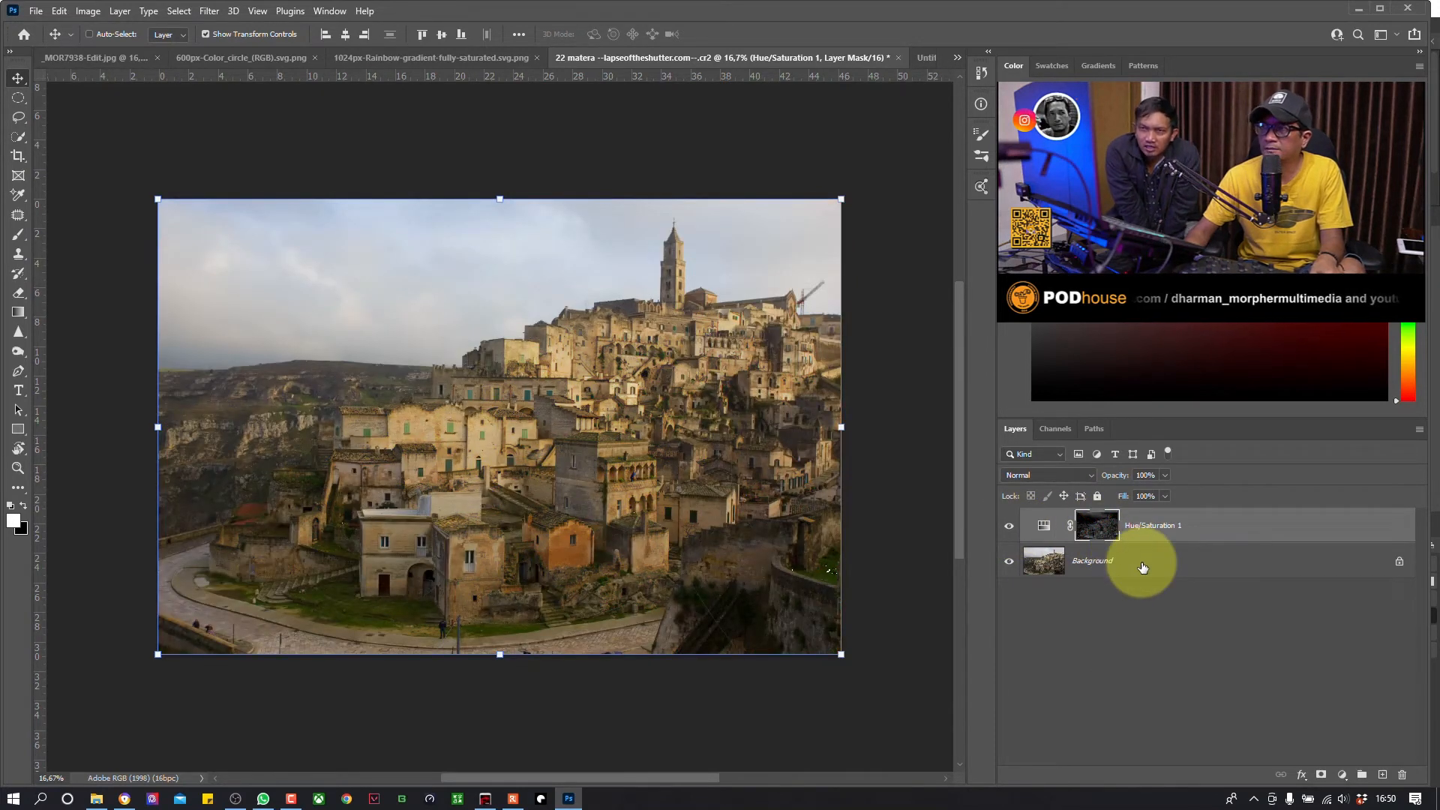
Step: Close the Hue/Saturation settings window and try lower layer opacities before restoring 100%
{"action": "double_click", "coordinate": [1038, 527]}
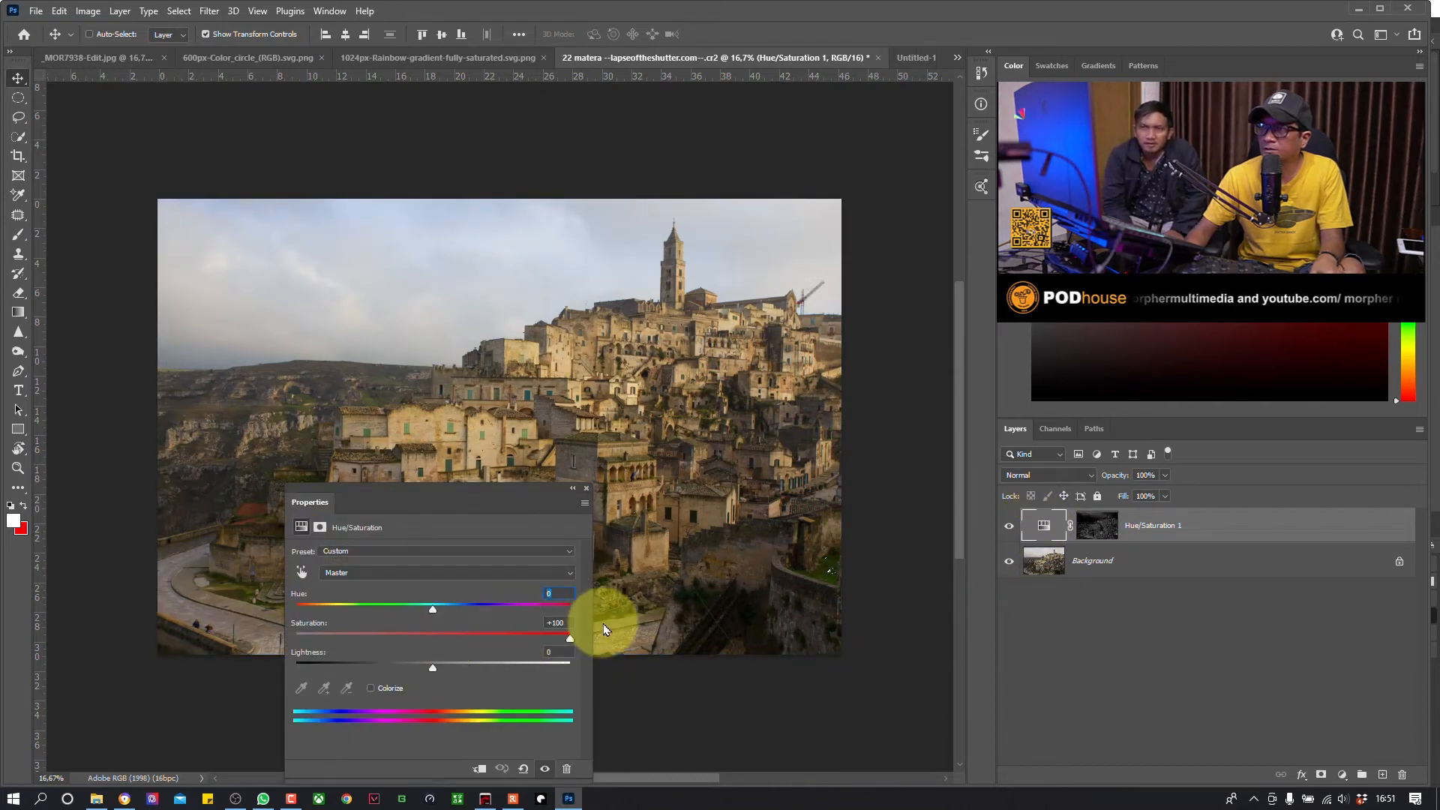
{"action": "left_click", "coordinate": [586, 488]}
{"action": "left_click", "coordinate": [1164, 475]}
{"action": "left_click_drag", "start_coordinate": [1167, 498], "coordinate": [1116, 490]}
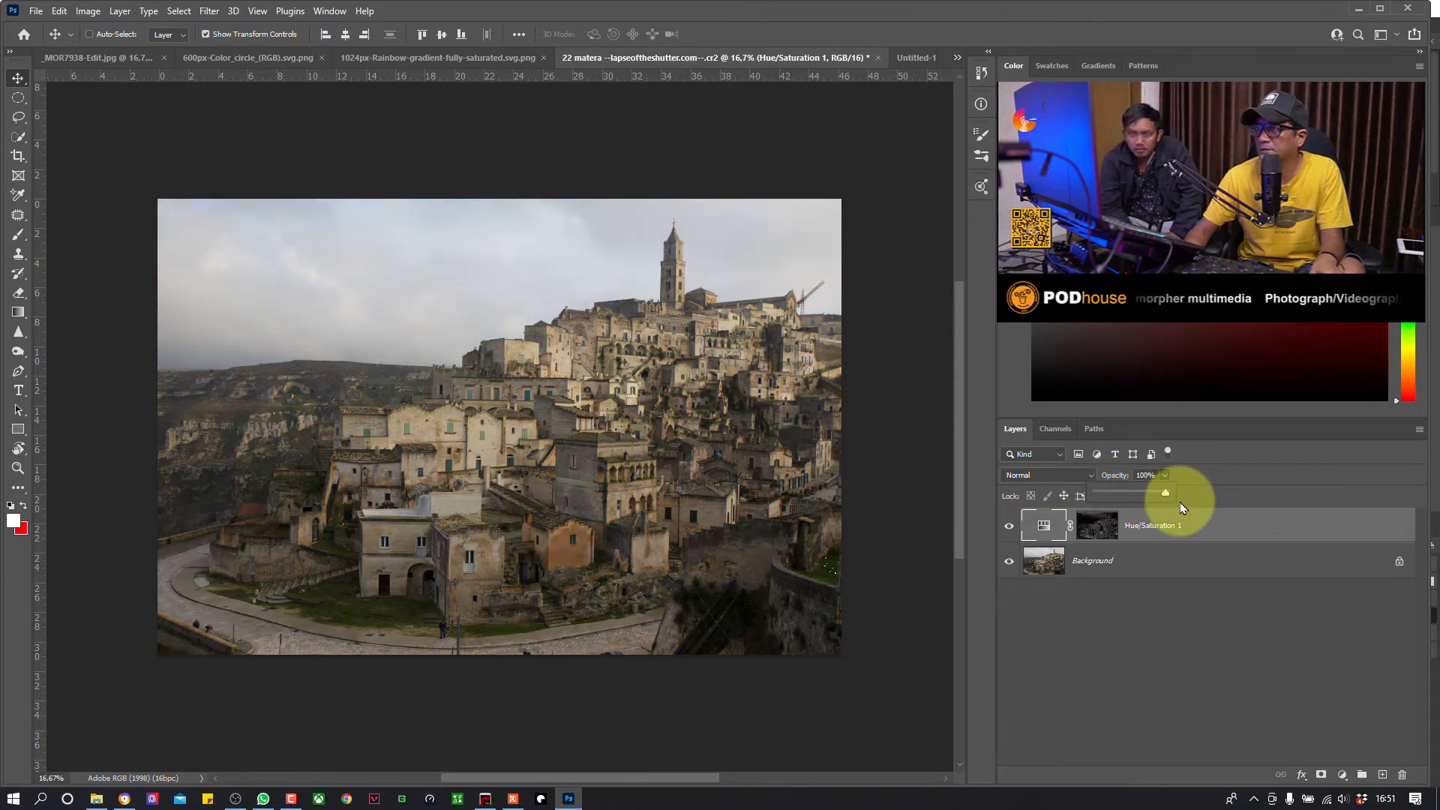
Step: Apply Levels to the Hue/Saturation mask with input levels 127, 1.00 and 175 and an output black level of 129
{"action": "left_click", "coordinate": [1102, 526]}
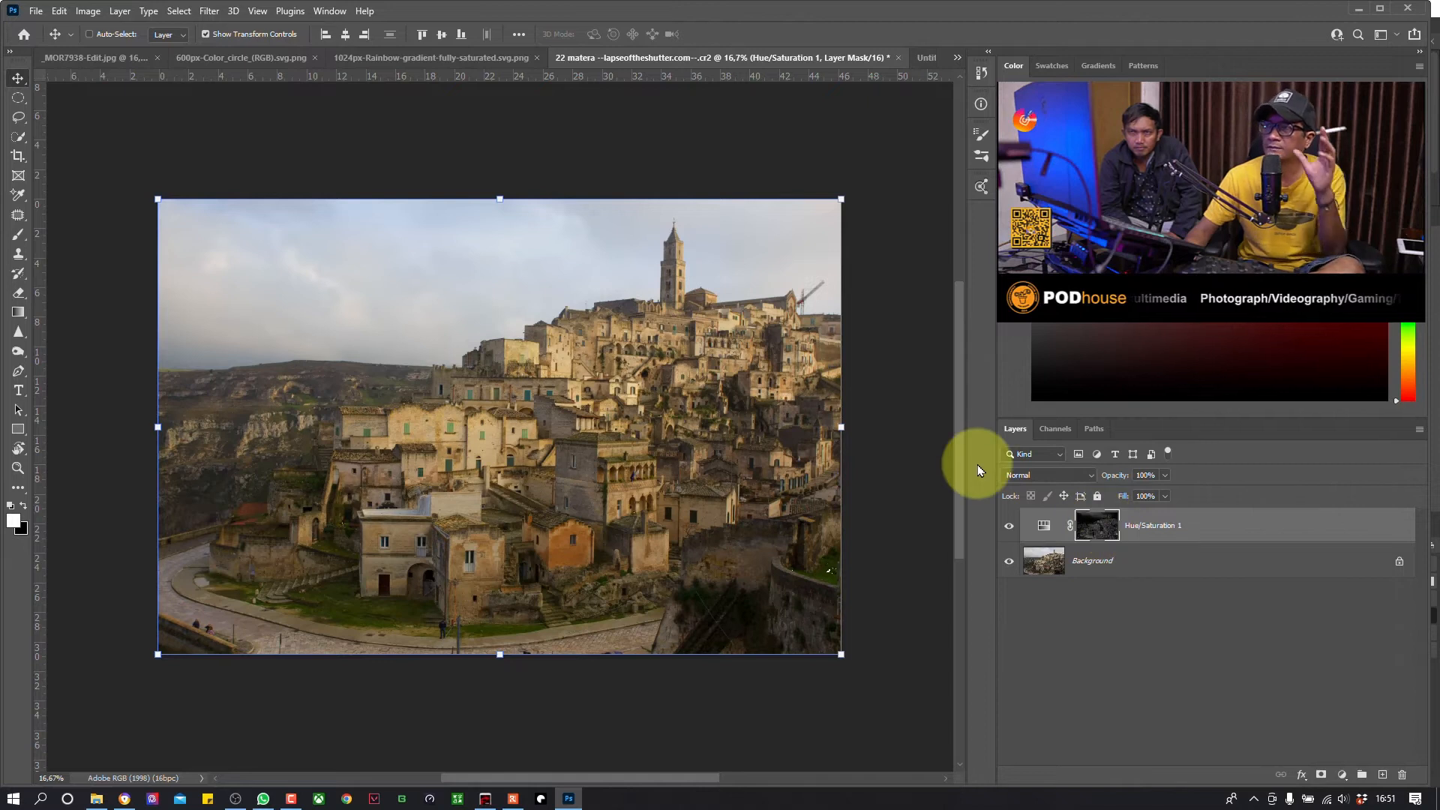
{"action": "left_click", "coordinate": [87, 11]}
{"action": "mouse_move", "coordinate": [185, 51]}
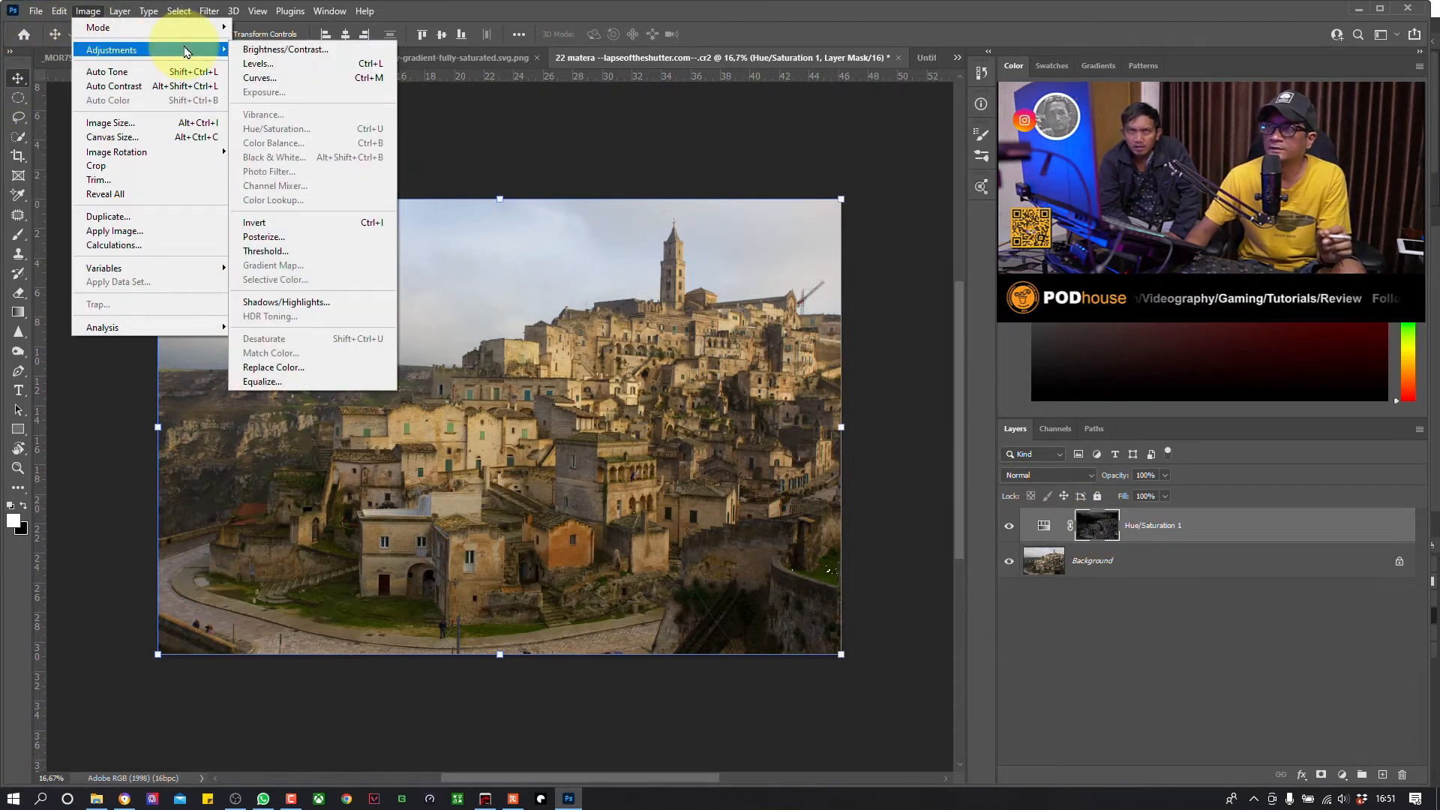
{"action": "left_click", "coordinate": [263, 63]}
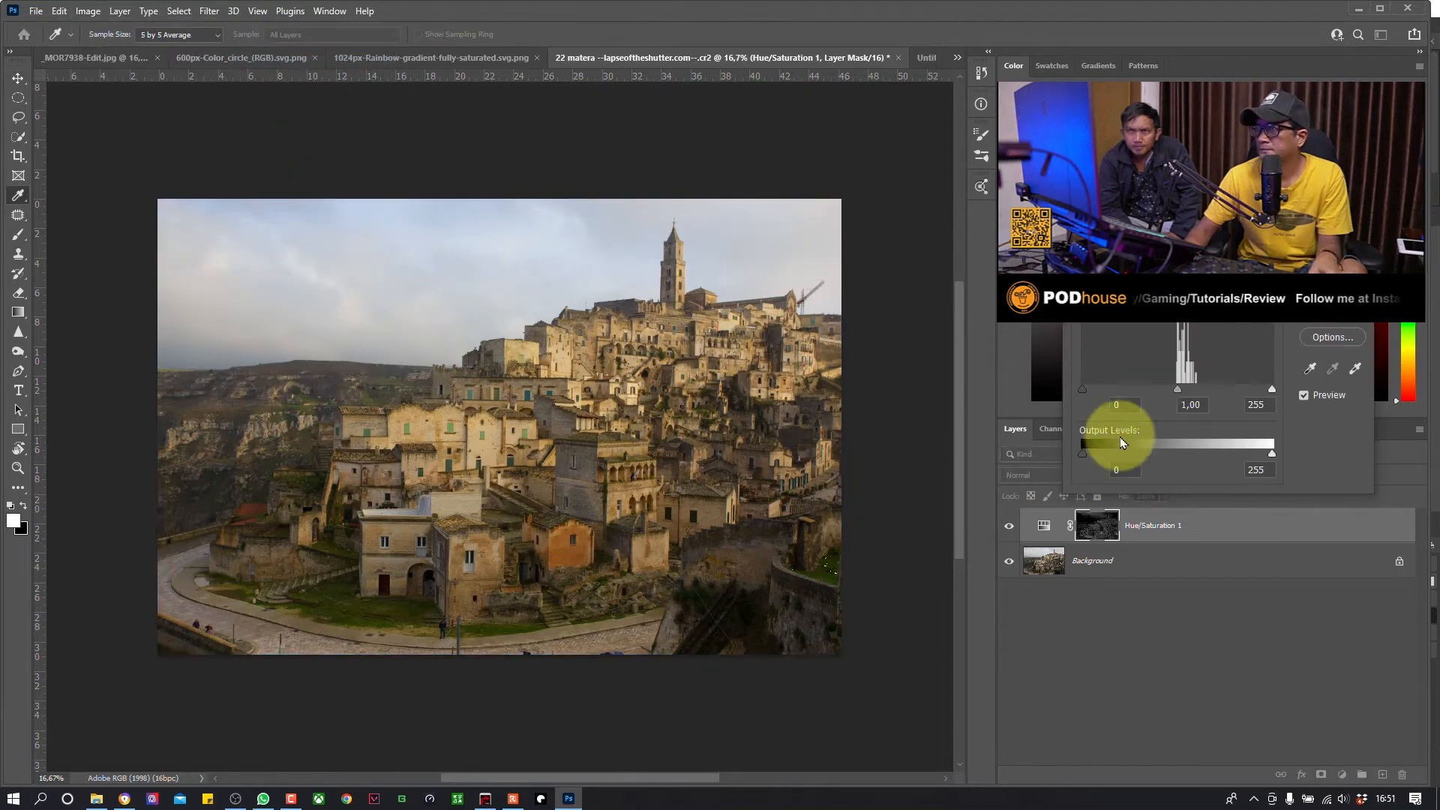
{"action": "left_click_drag", "start_coordinate": [1083, 390], "coordinate": [1186, 450]}
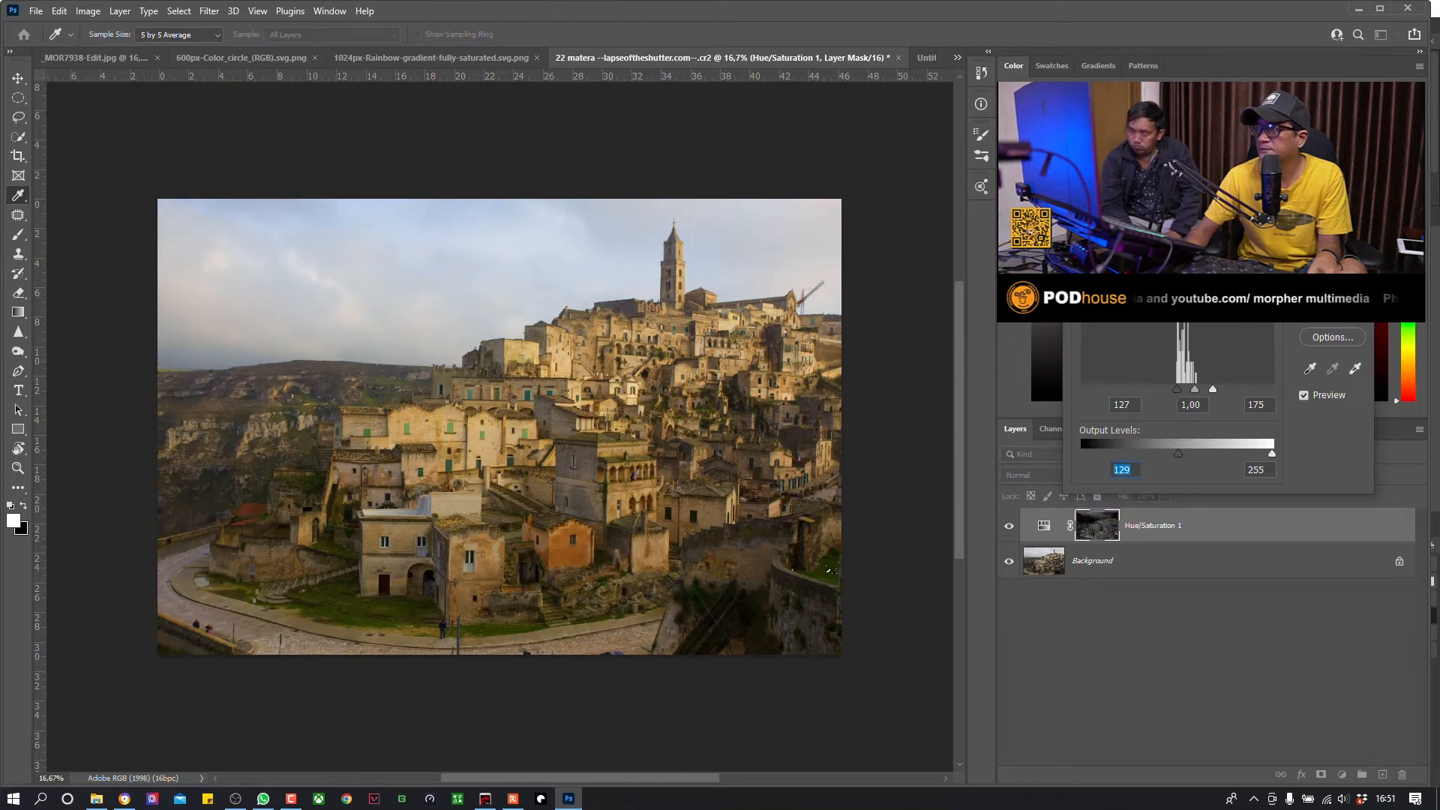
{"action": "key", "text": "Return"}
{"action": "key", "text": "v"}
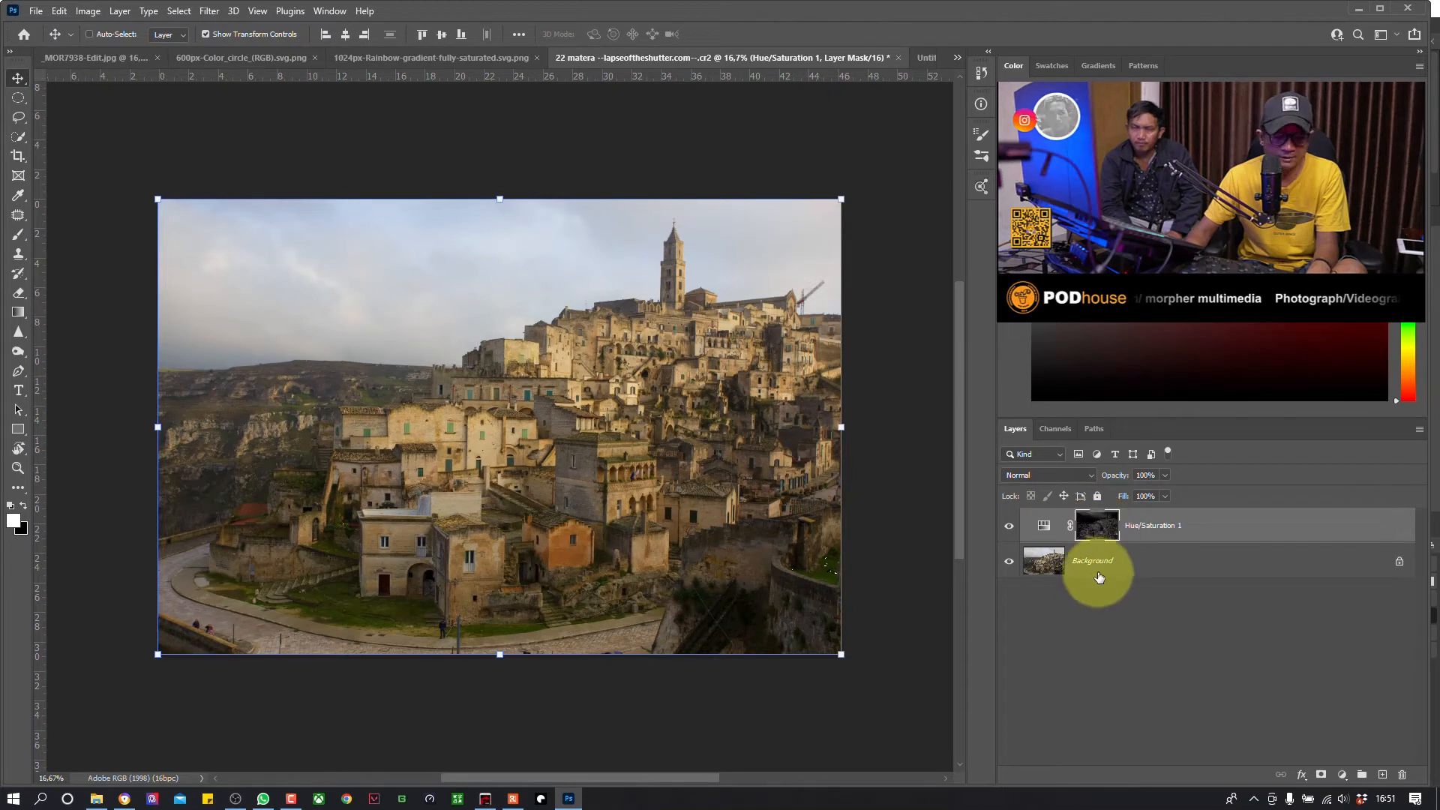
Step: Show the Hue/Saturation mask alone on the canvas and deselect the active selection
{"action": "left_click", "coordinate": [1103, 534], "text": "alt"}
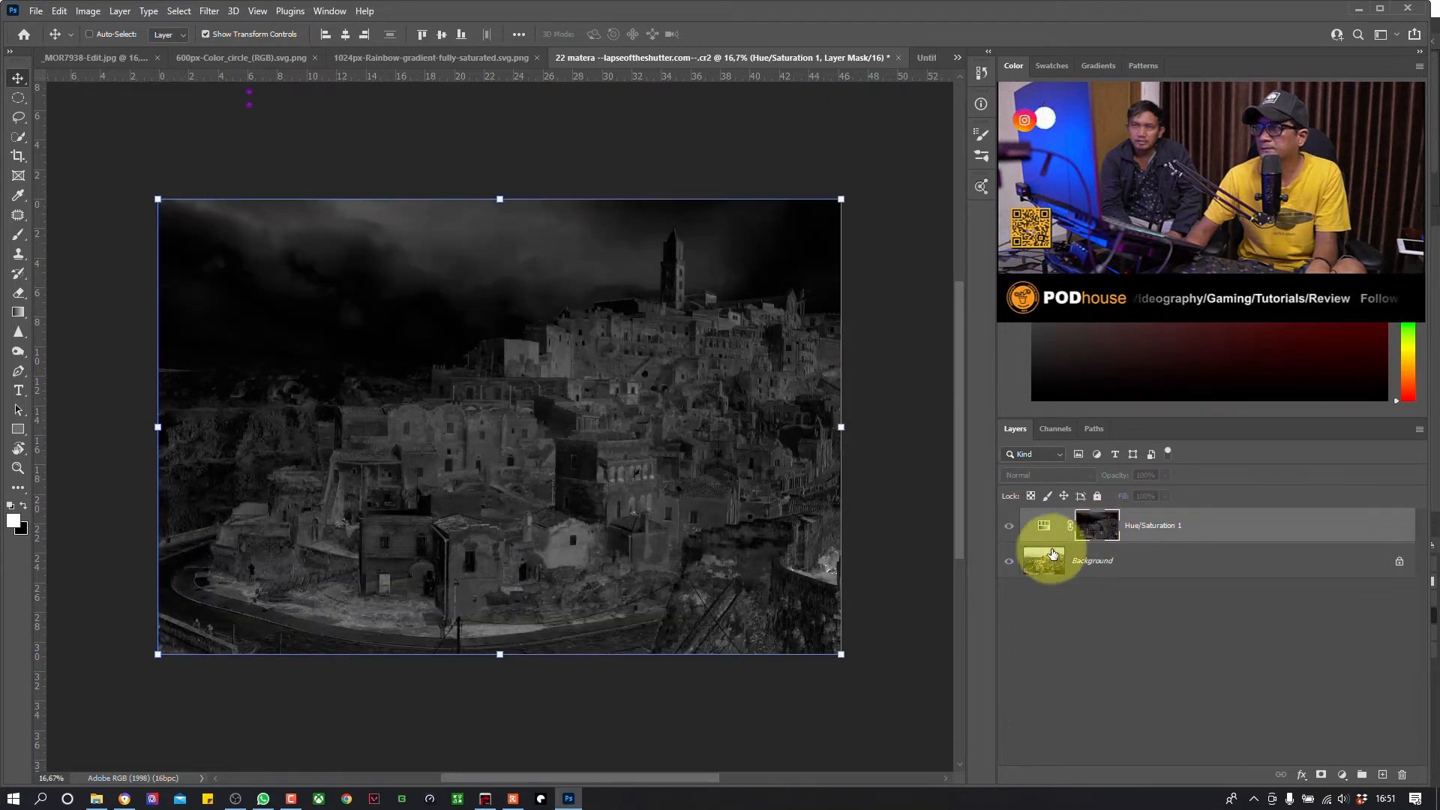
{"action": "right_click", "coordinate": [612, 456]}
{"action": "left_click", "coordinate": [610, 453]}
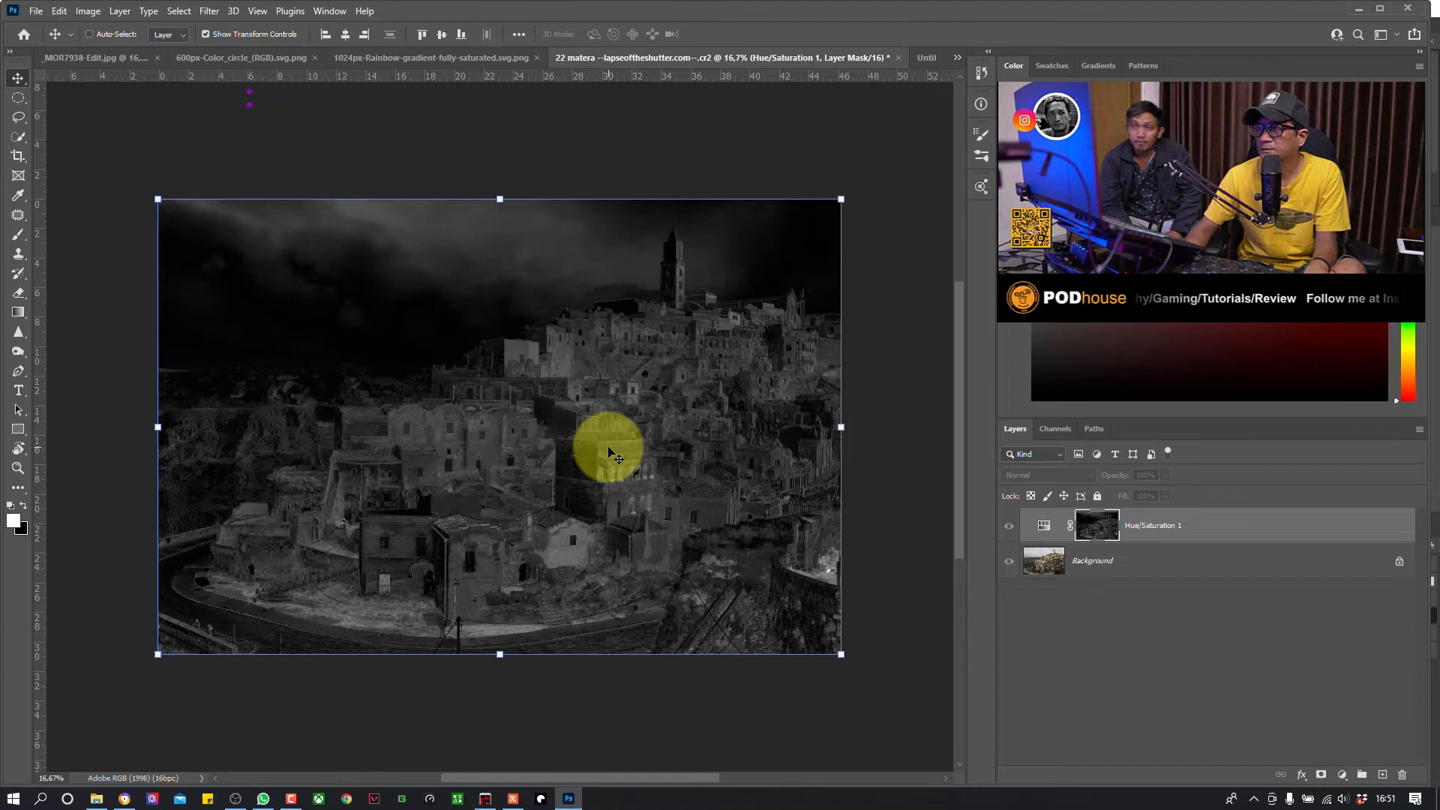
{"action": "key", "text": "m"}
{"action": "right_click", "coordinate": [610, 452]}
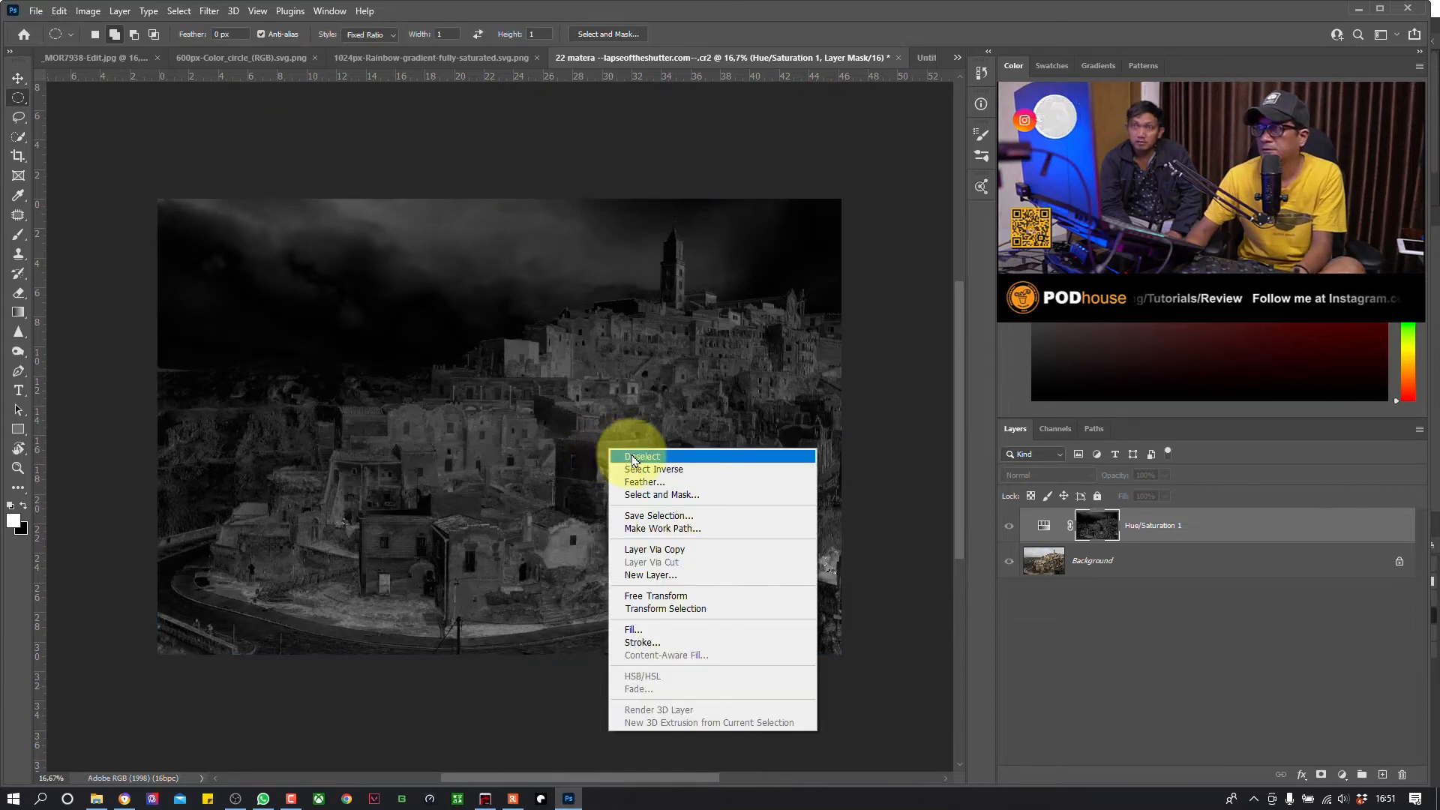
{"action": "left_click", "coordinate": [891, 564]}
Step: Apply Levels to the Hue/Saturation mask with input levels 7, 1.00 and 174 and output levels 7 and 255
{"action": "left_click", "coordinate": [58, 10]}
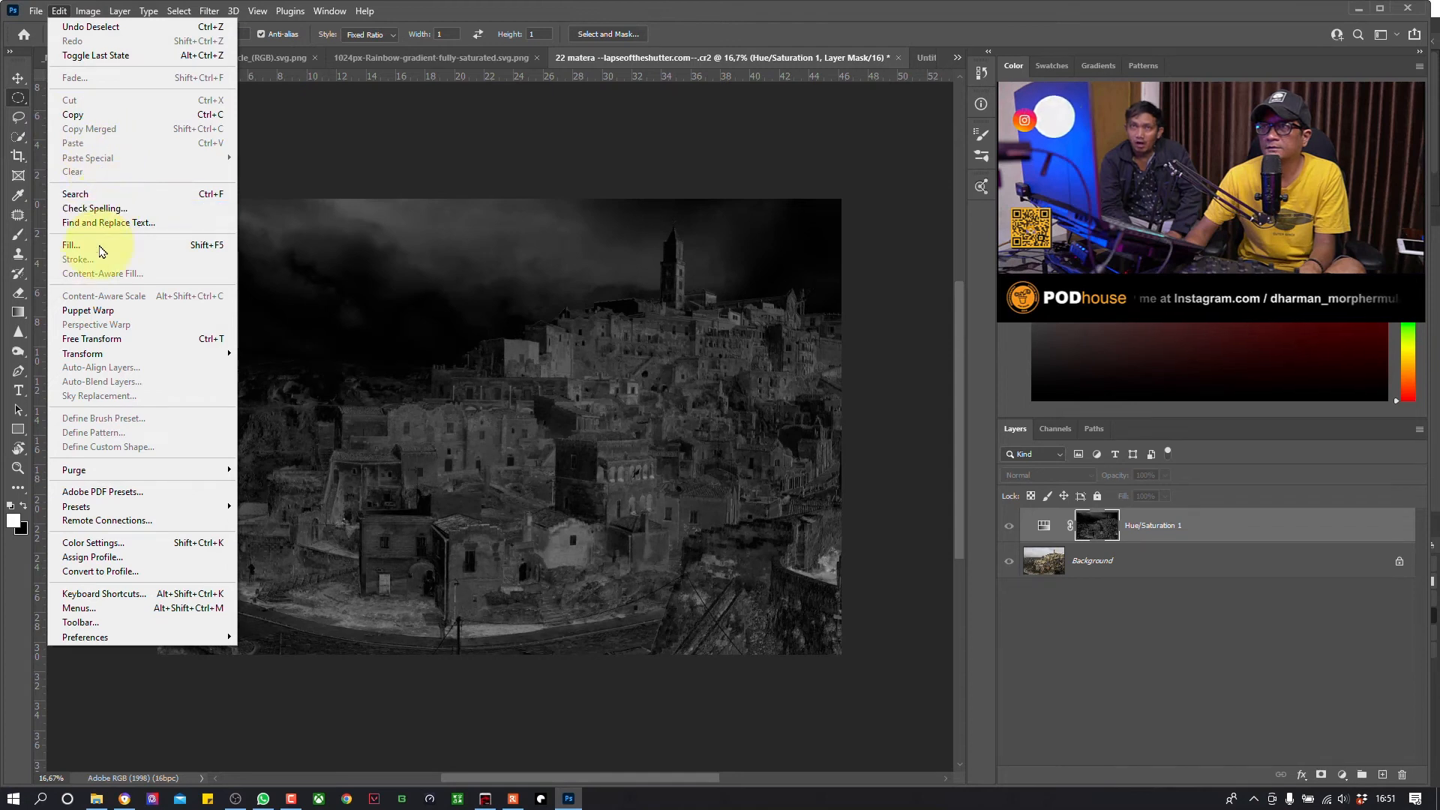
{"action": "left_click", "coordinate": [88, 10]}
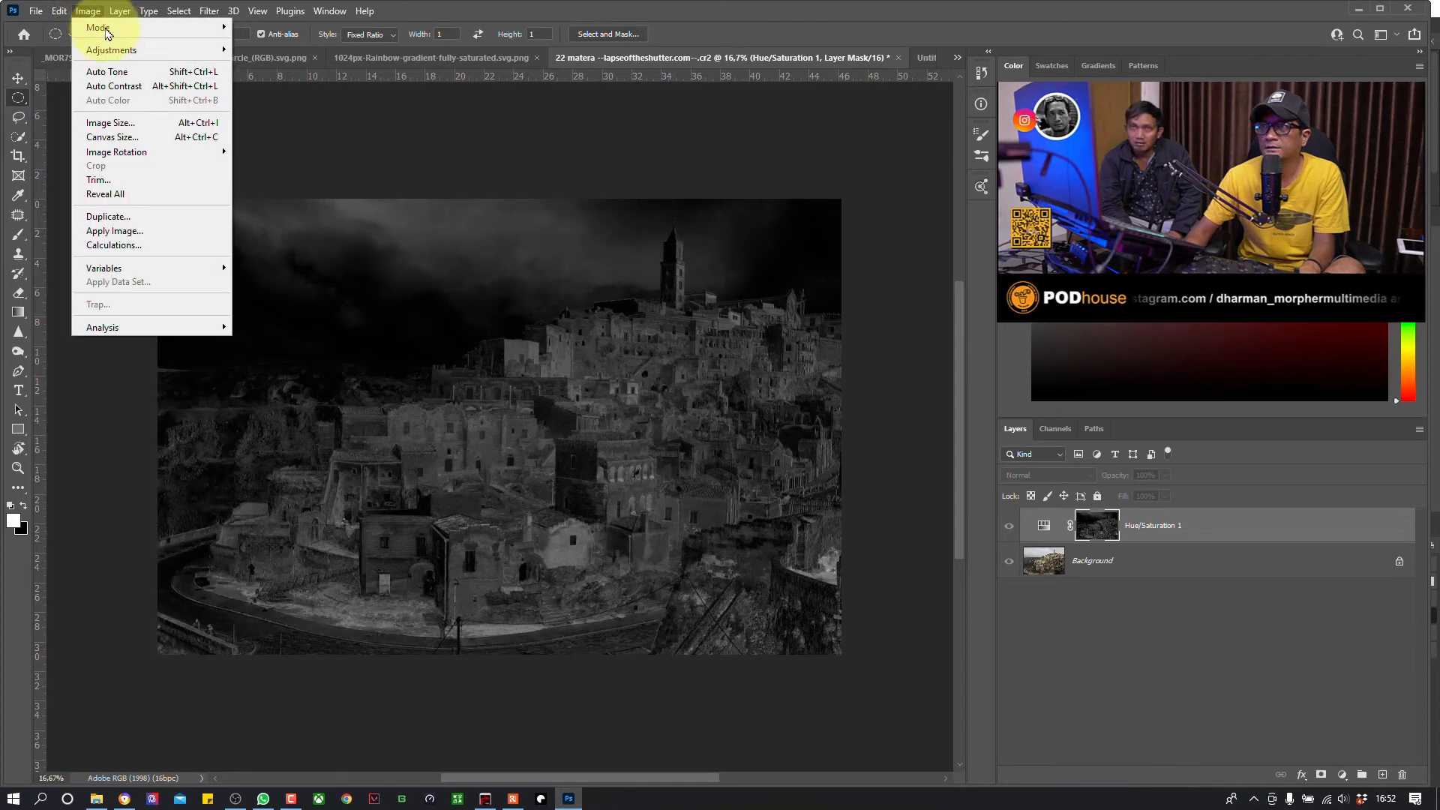
{"action": "mouse_move", "coordinate": [111, 49]}
{"action": "left_click", "coordinate": [375, 66]}
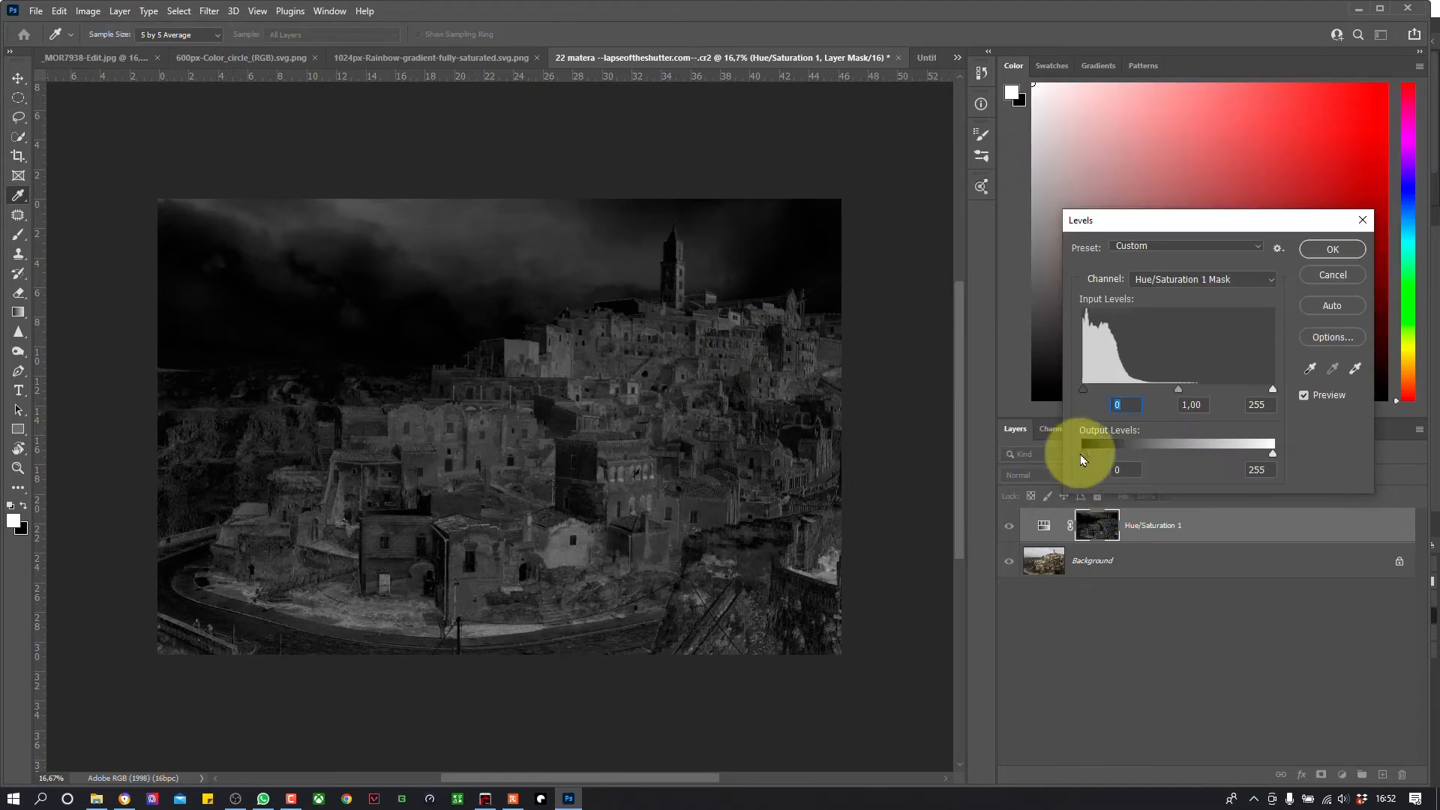
{"action": "left_click_drag", "start_coordinate": [1085, 455], "coordinate": [1068, 447]}
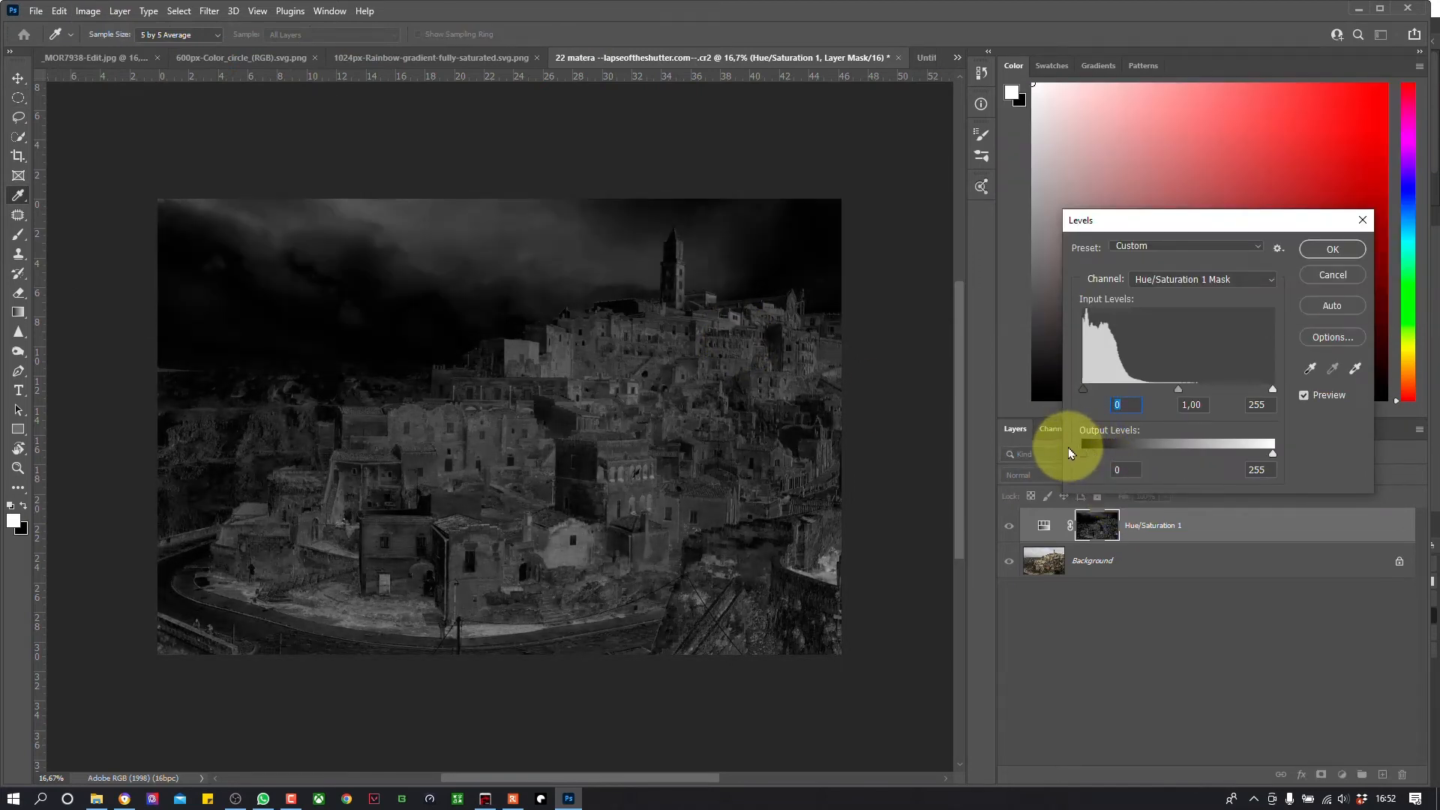
{"action": "mouse_move", "coordinate": [1082, 390]}
{"action": "left_mouse_down"}
{"action": "mouse_move", "coordinate": [1101, 390]}
{"action": "mouse_move", "coordinate": [1076, 392]}
{"action": "left_mouse_up"}
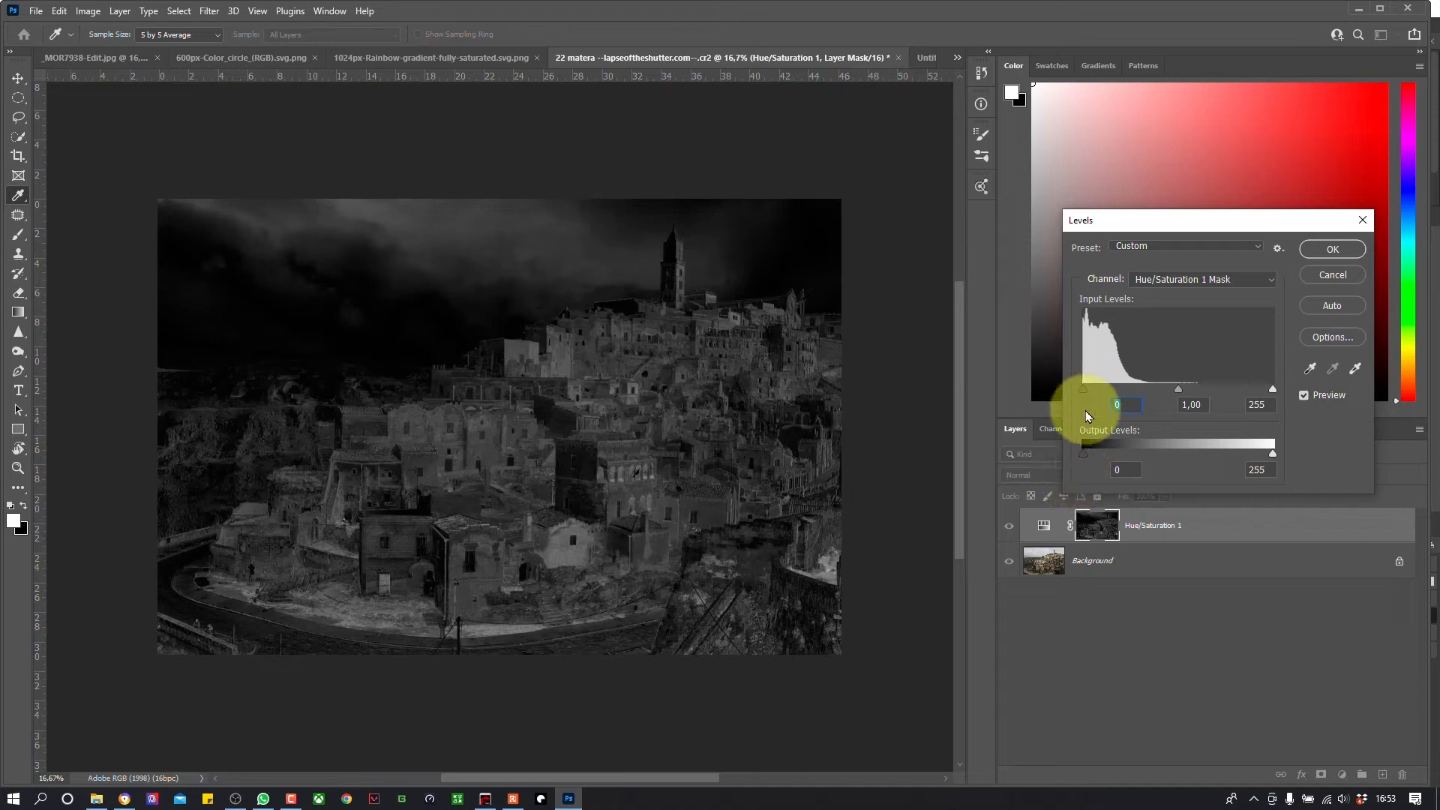
{"action": "left_click_drag", "start_coordinate": [1084, 453], "coordinate": [1088, 451]}
{"action": "left_click_drag", "start_coordinate": [1086, 388], "coordinate": [1088, 388]}
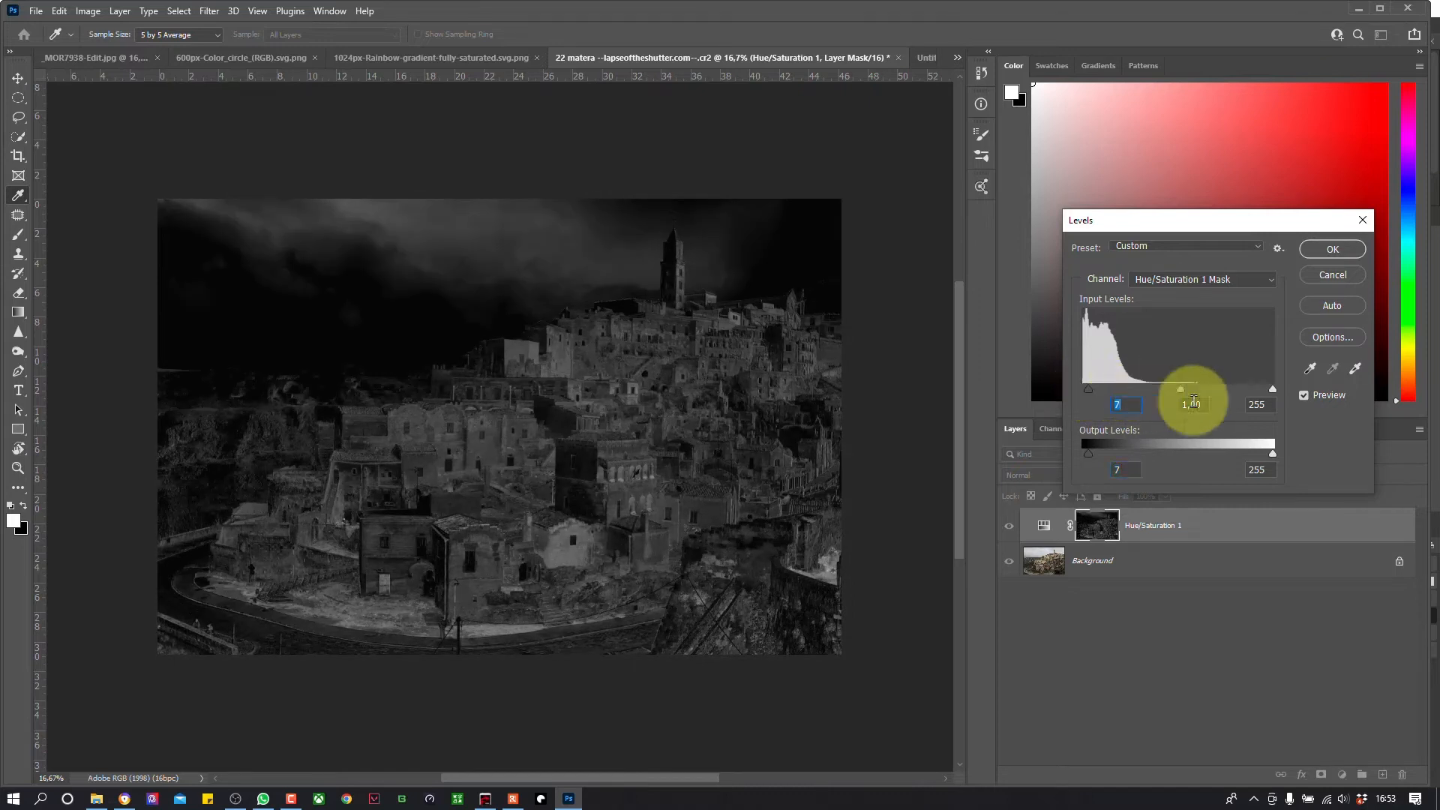
{"action": "left_click_drag", "start_coordinate": [1273, 390], "coordinate": [1214, 448]}
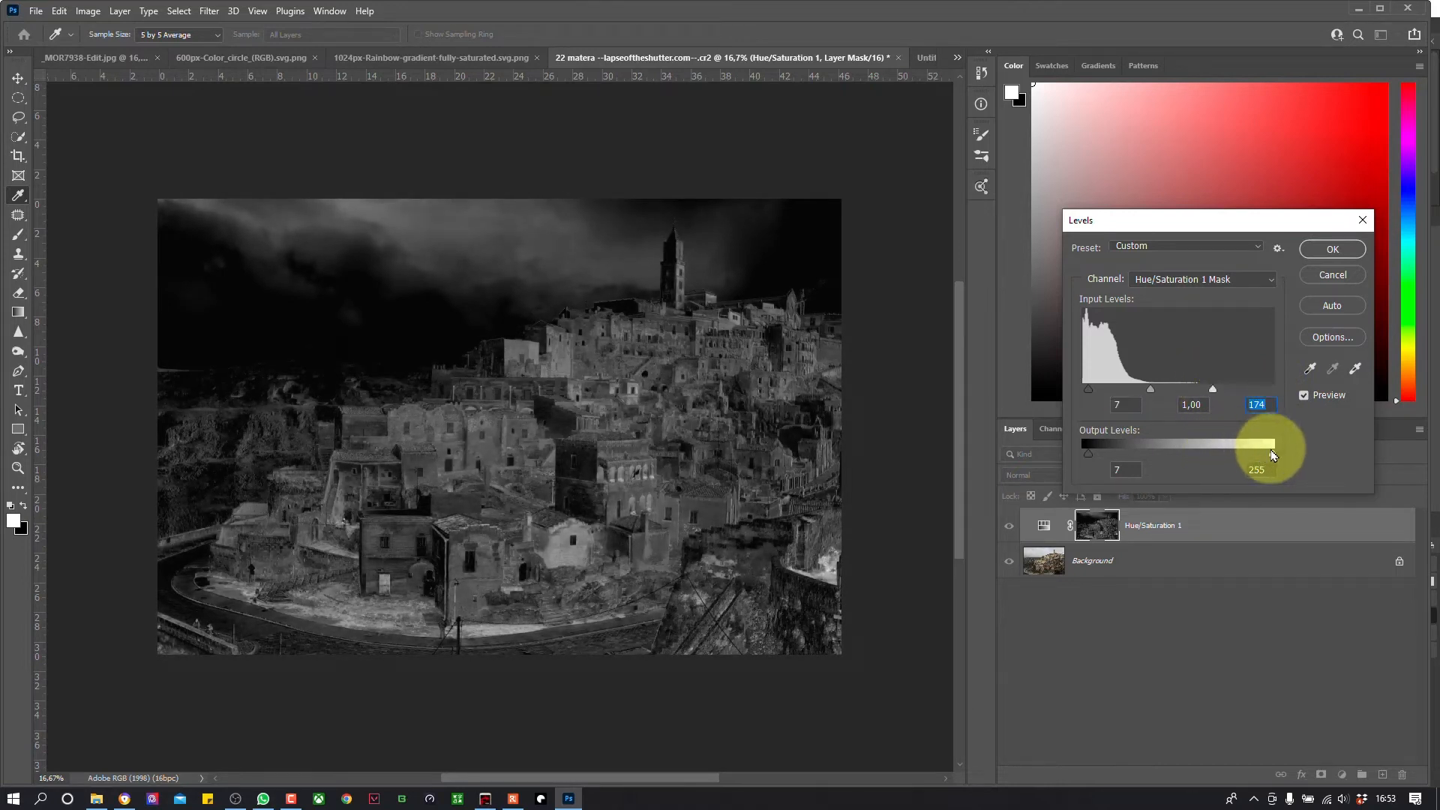
{"action": "left_click_drag", "start_coordinate": [1275, 450], "coordinate": [1275, 451]}
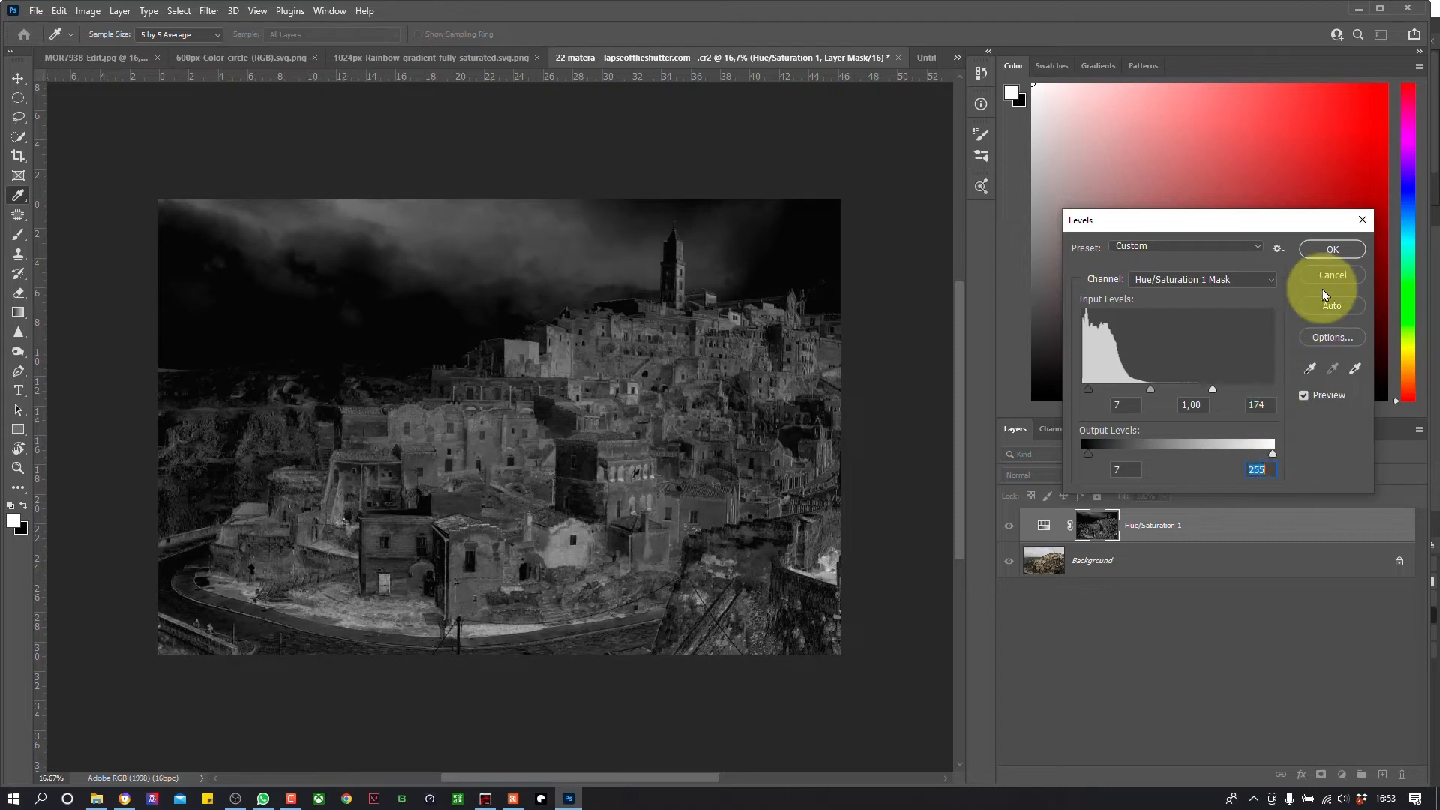
{"action": "left_click", "coordinate": [1329, 258]}
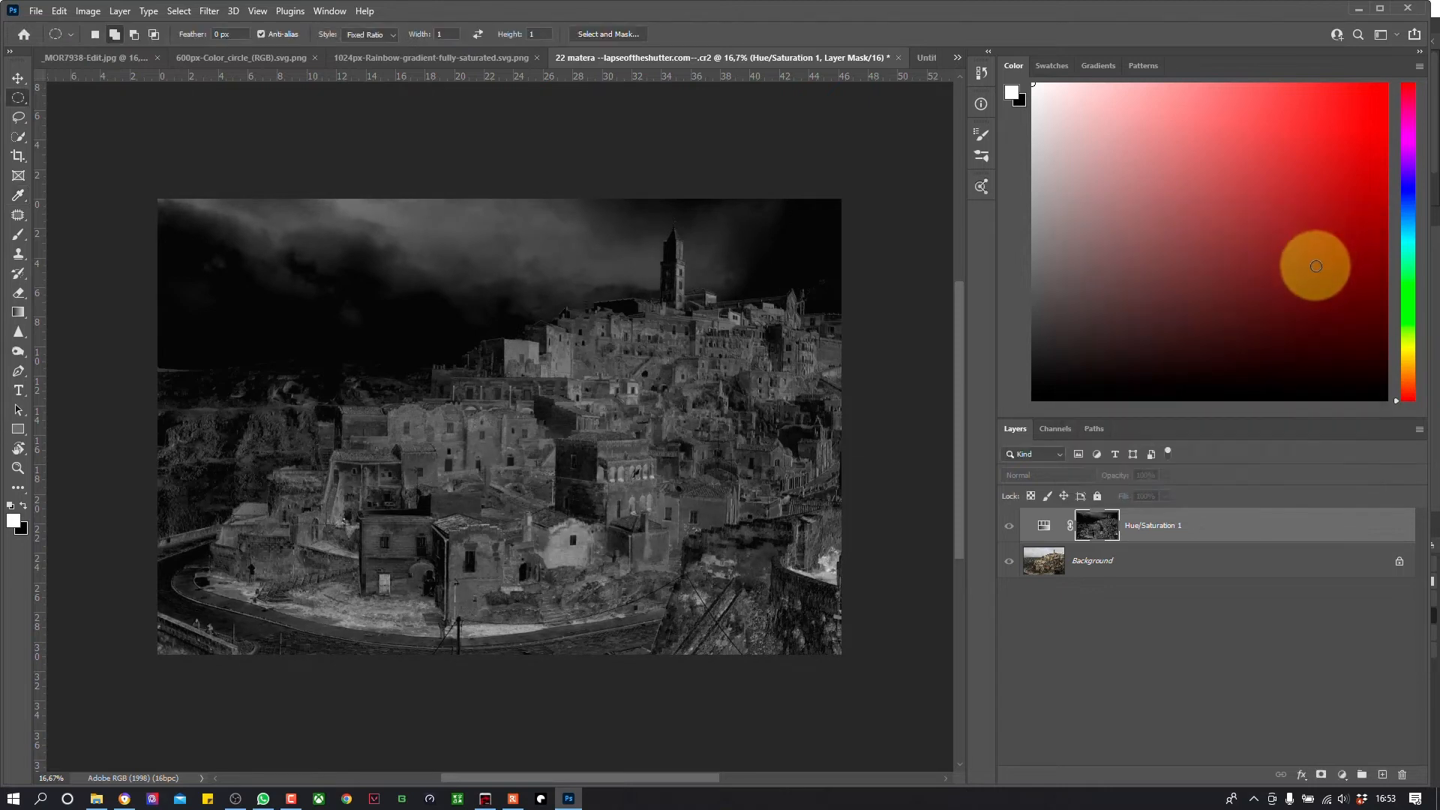
Step: Leave the mask view, check the Hue/Saturation settings, and delete the adjustment layer from the Matera photo
{"action": "left_click", "coordinate": [1105, 533], "text": "alt"}
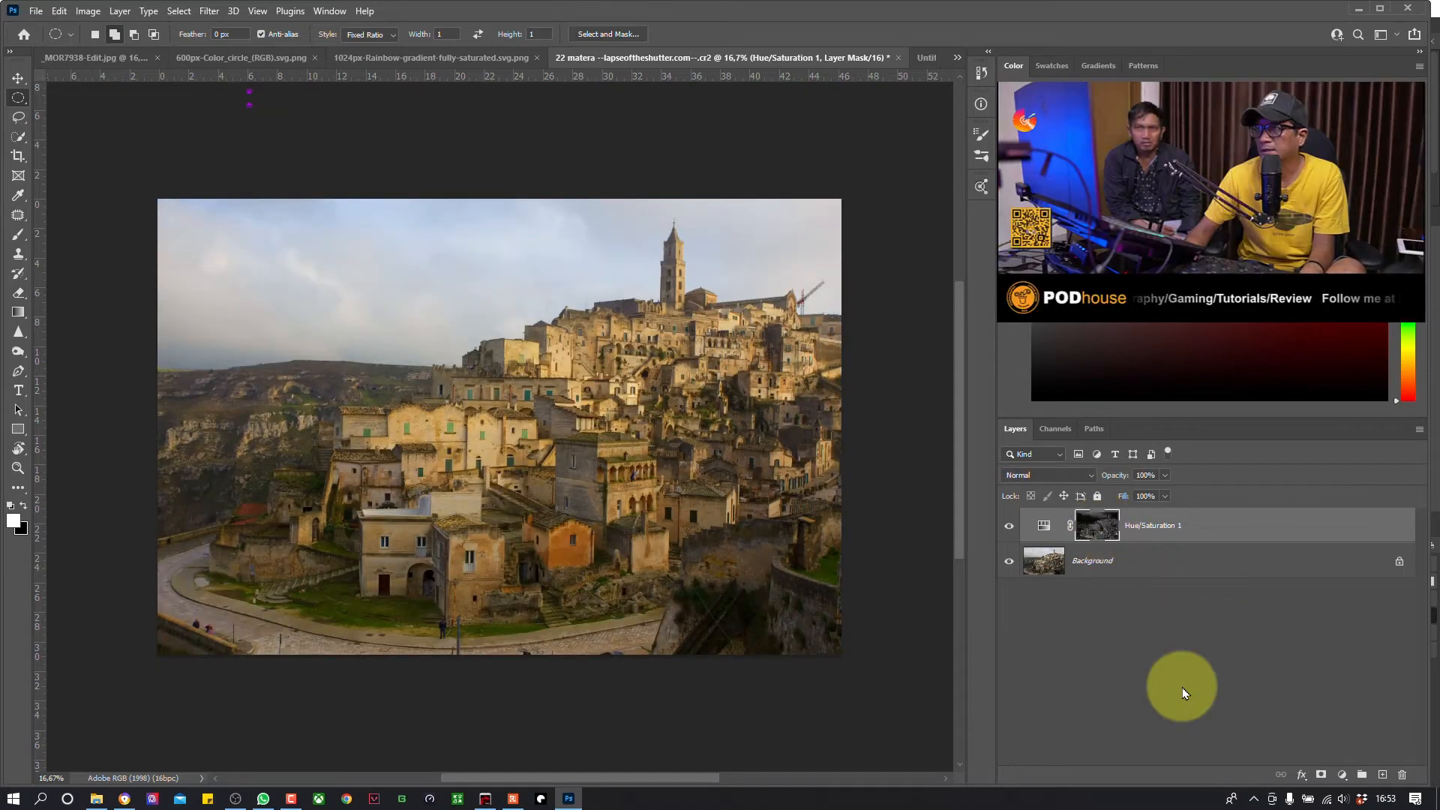
{"action": "double_click", "coordinate": [1043, 525]}
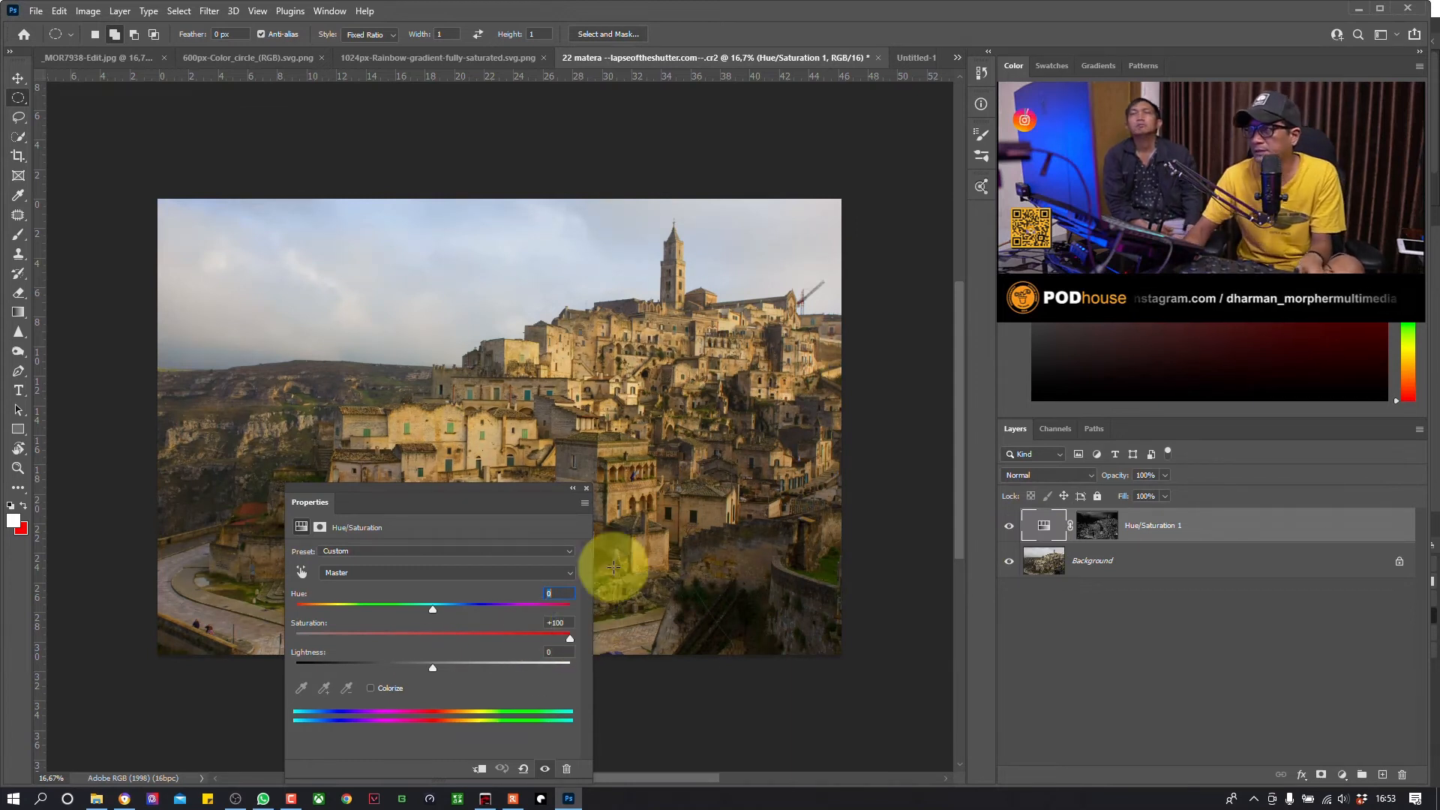
{"action": "left_click", "coordinate": [586, 488]}
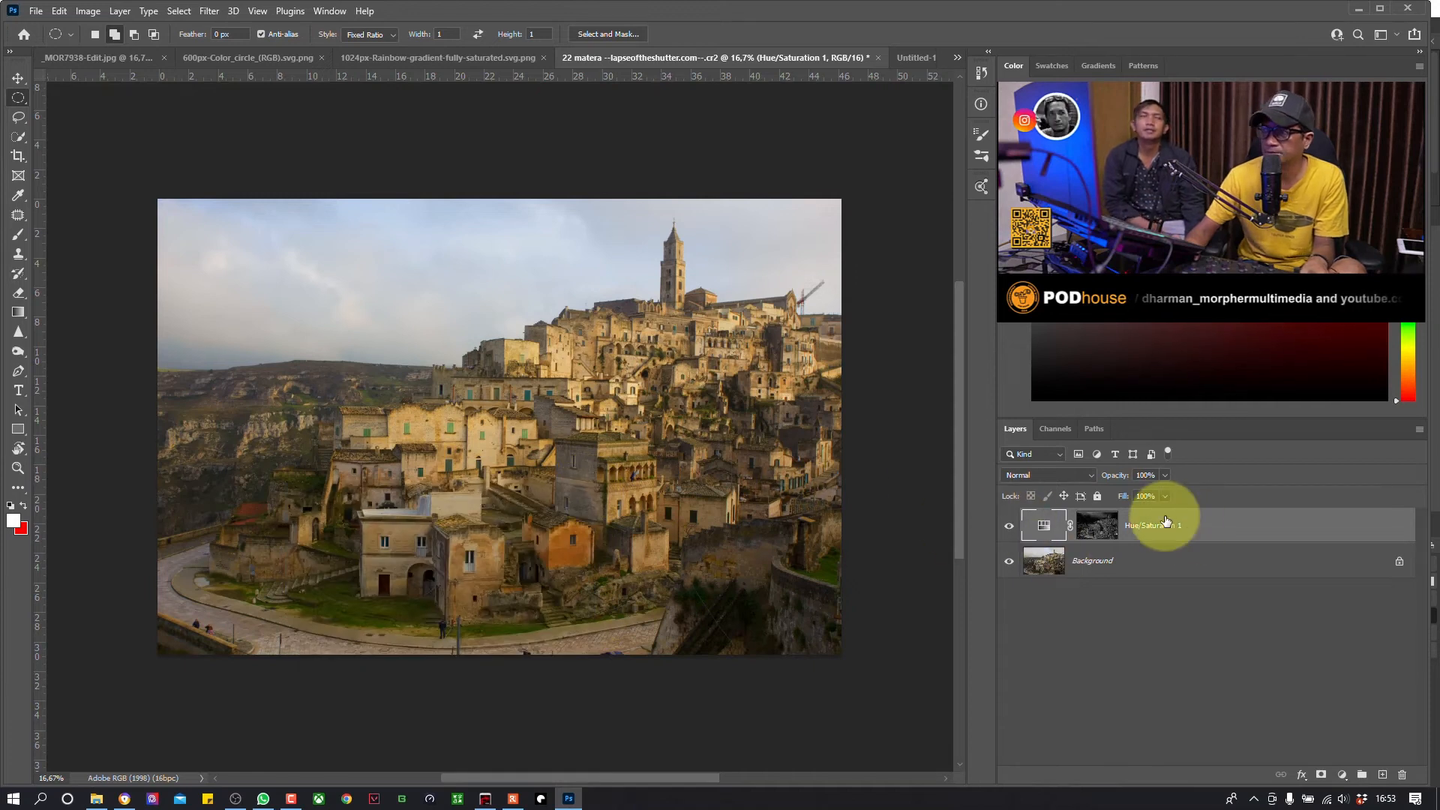
{"action": "key", "text": "Delete"}
Step: Switch to the Untitled-1 document and open the Color Fill 1 layer's color picker, placing it over the red canvas
{"action": "left_click", "coordinate": [930, 57]}
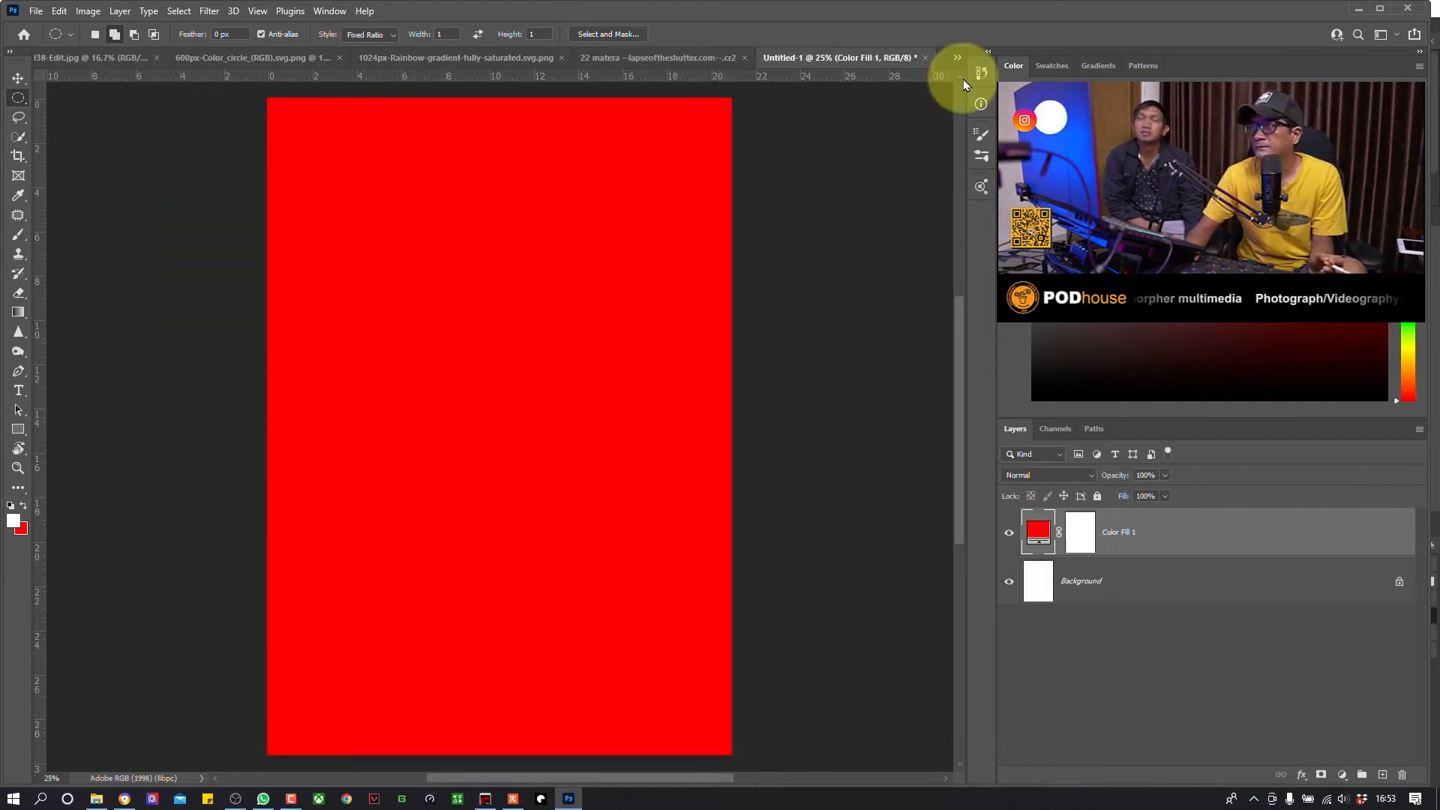
{"action": "left_click", "coordinate": [36, 12]}
{"action": "left_click", "coordinate": [555, 57]}
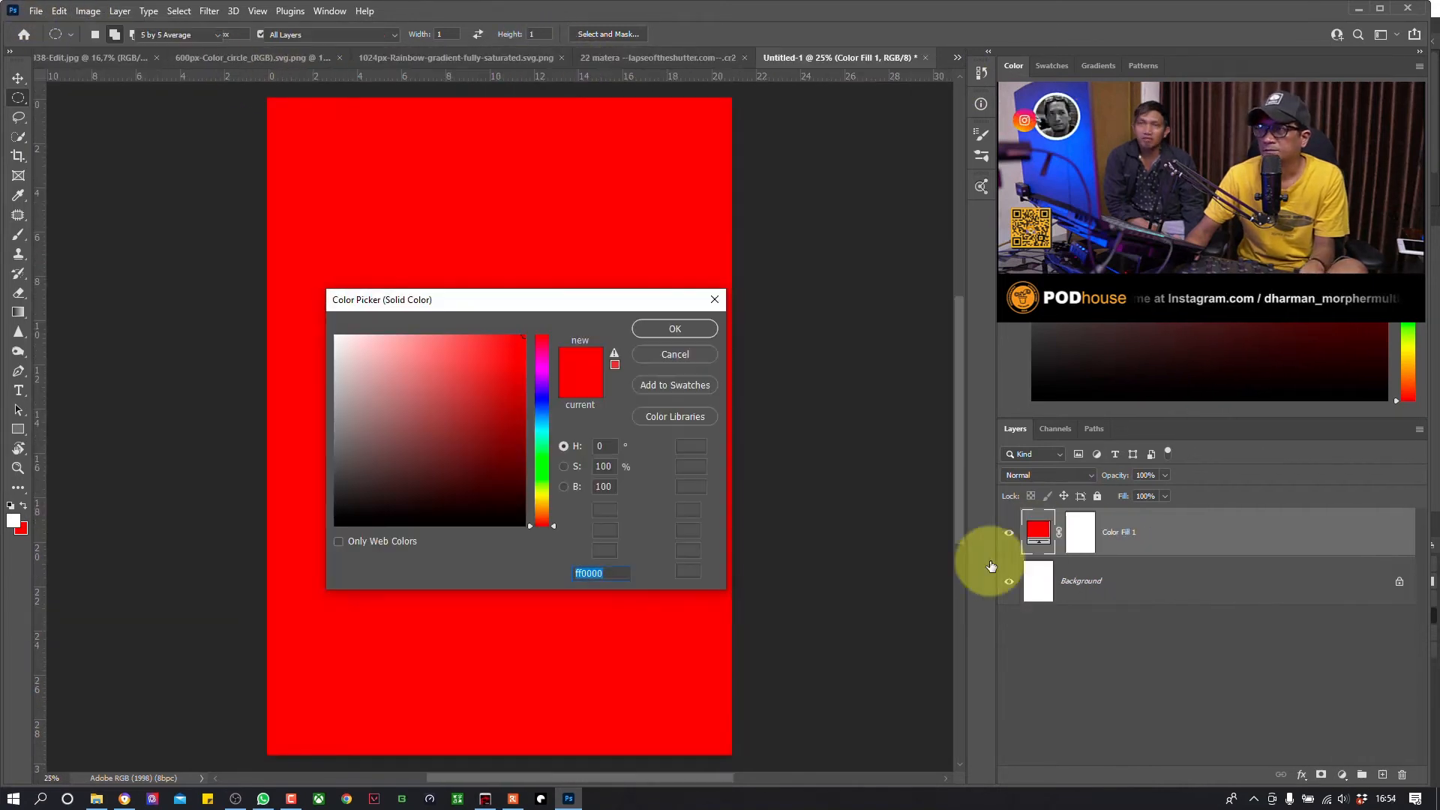
{"action": "left_click_drag", "start_coordinate": [637, 298], "coordinate": [743, 263]}
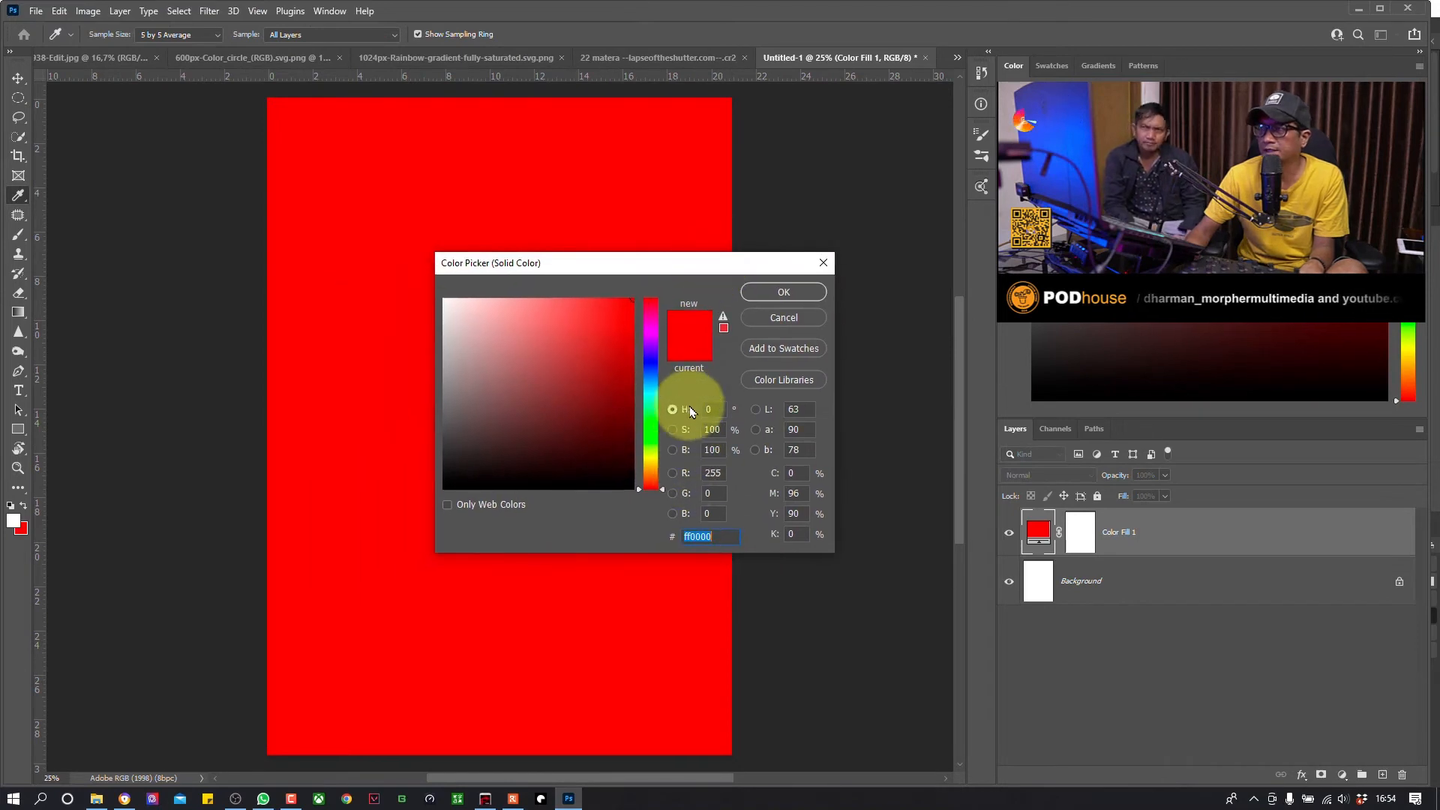
Step: Compare the color picker's field and slider when organized by hue, saturation and brightness, ending on hue
{"action": "left_click", "coordinate": [673, 429]}
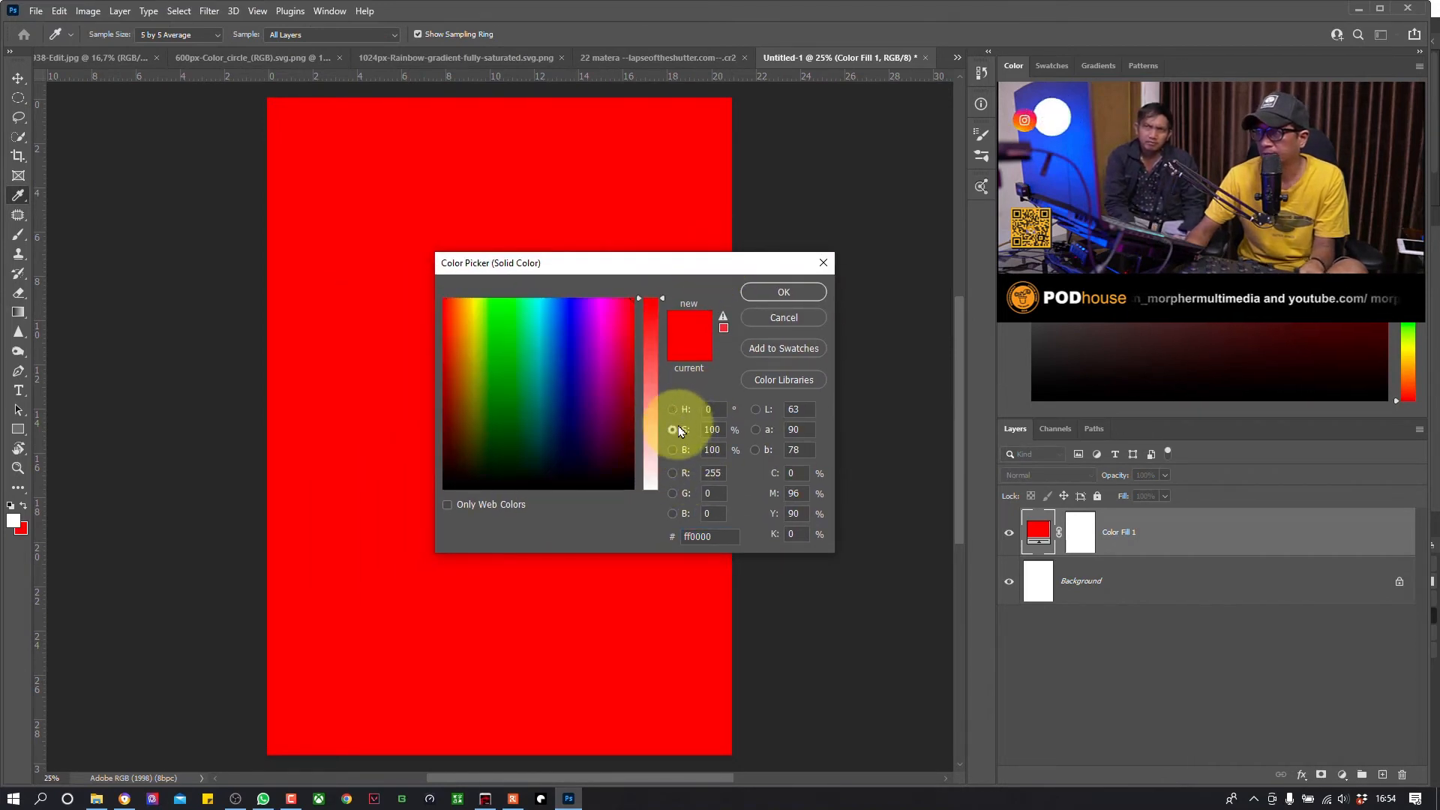
{"action": "left_click", "coordinate": [673, 449]}
{"action": "left_click", "coordinate": [673, 409]}
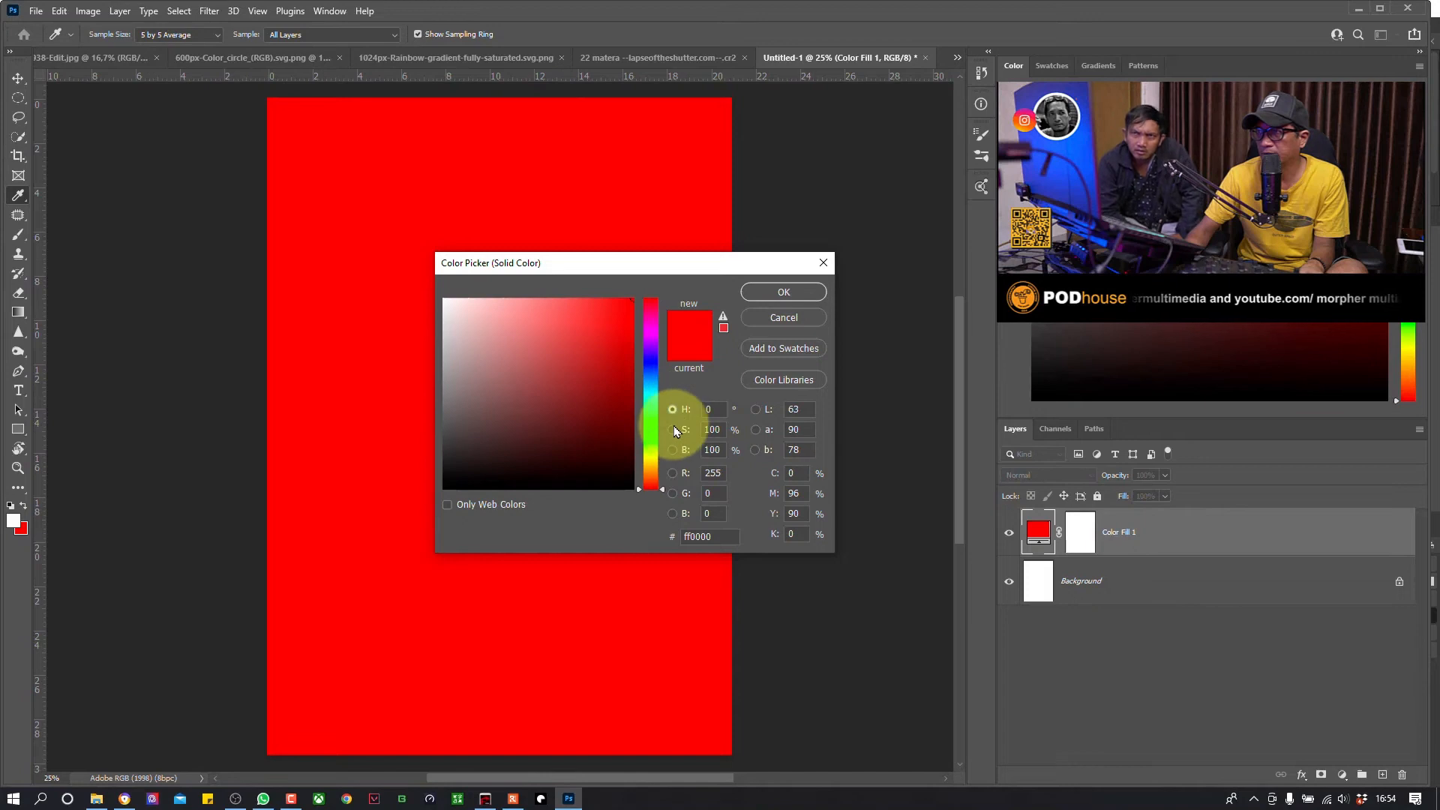
{"action": "left_click", "coordinate": [672, 429]}
{"action": "left_click", "coordinate": [673, 450]}
{"action": "left_click", "coordinate": [673, 409]}
{"action": "left_click", "coordinate": [674, 429]}
{"action": "left_click", "coordinate": [674, 449]}
{"action": "left_click", "coordinate": [672, 409]}
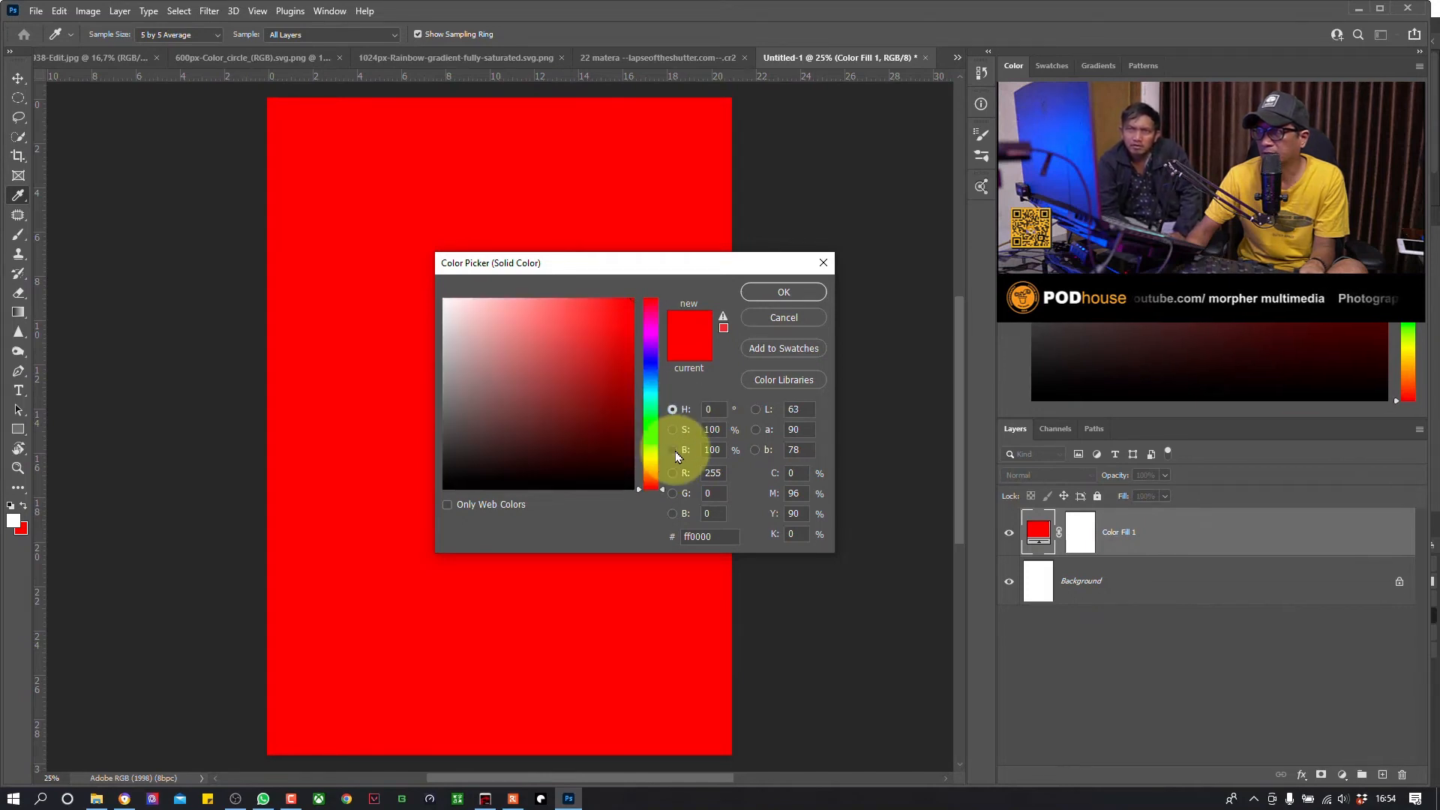
{"action": "left_click", "coordinate": [674, 450]}
{"action": "left_click", "coordinate": [673, 430]}
{"action": "left_click", "coordinate": [673, 409]}
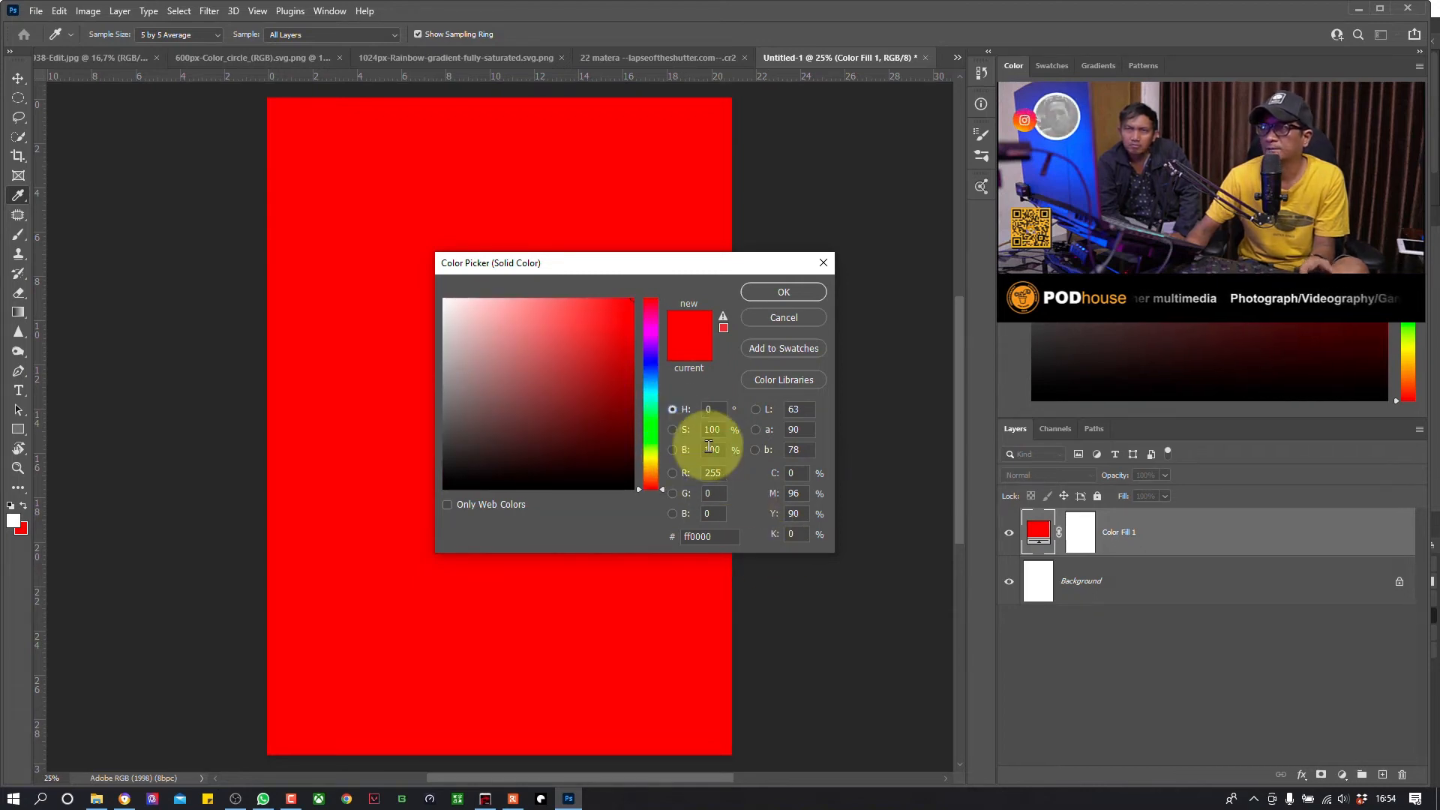
{"action": "mouse_move", "coordinate": [605, 392]}
{"action": "left_mouse_down"}
{"action": "mouse_move", "coordinate": [610, 309]}
{"action": "mouse_move", "coordinate": [617, 382]}
{"action": "mouse_move", "coordinate": [643, 270]}
{"action": "mouse_move", "coordinate": [630, 308]}
{"action": "mouse_move", "coordinate": [647, 288]}
{"action": "mouse_move", "coordinate": [652, 312]}
{"action": "mouse_move", "coordinate": [660, 284]}
{"action": "left_mouse_up"}
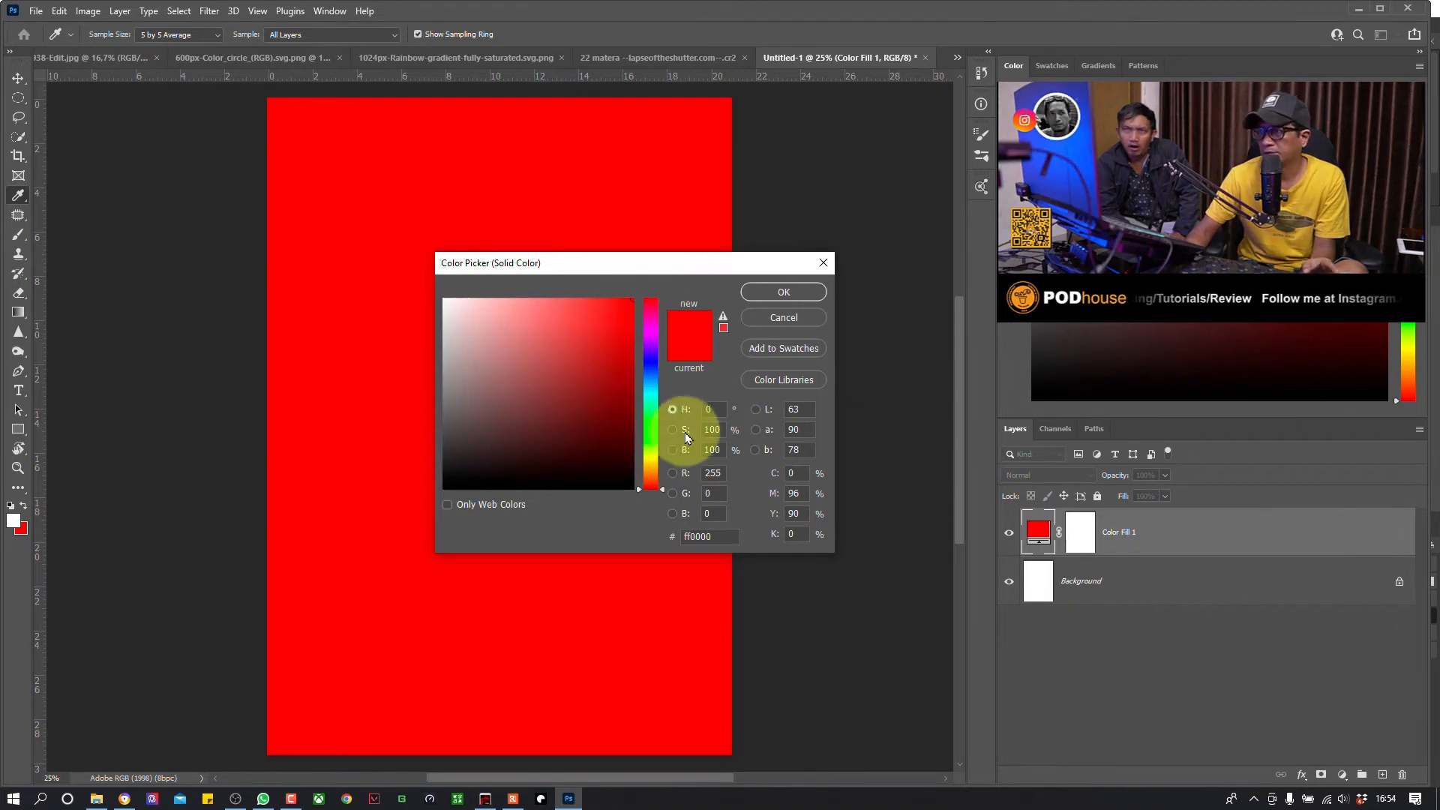
Step: Close the color picker and open image.jpg to compare its HSL color field with Photoshop's own color field
{"action": "left_click", "coordinate": [35, 11]}
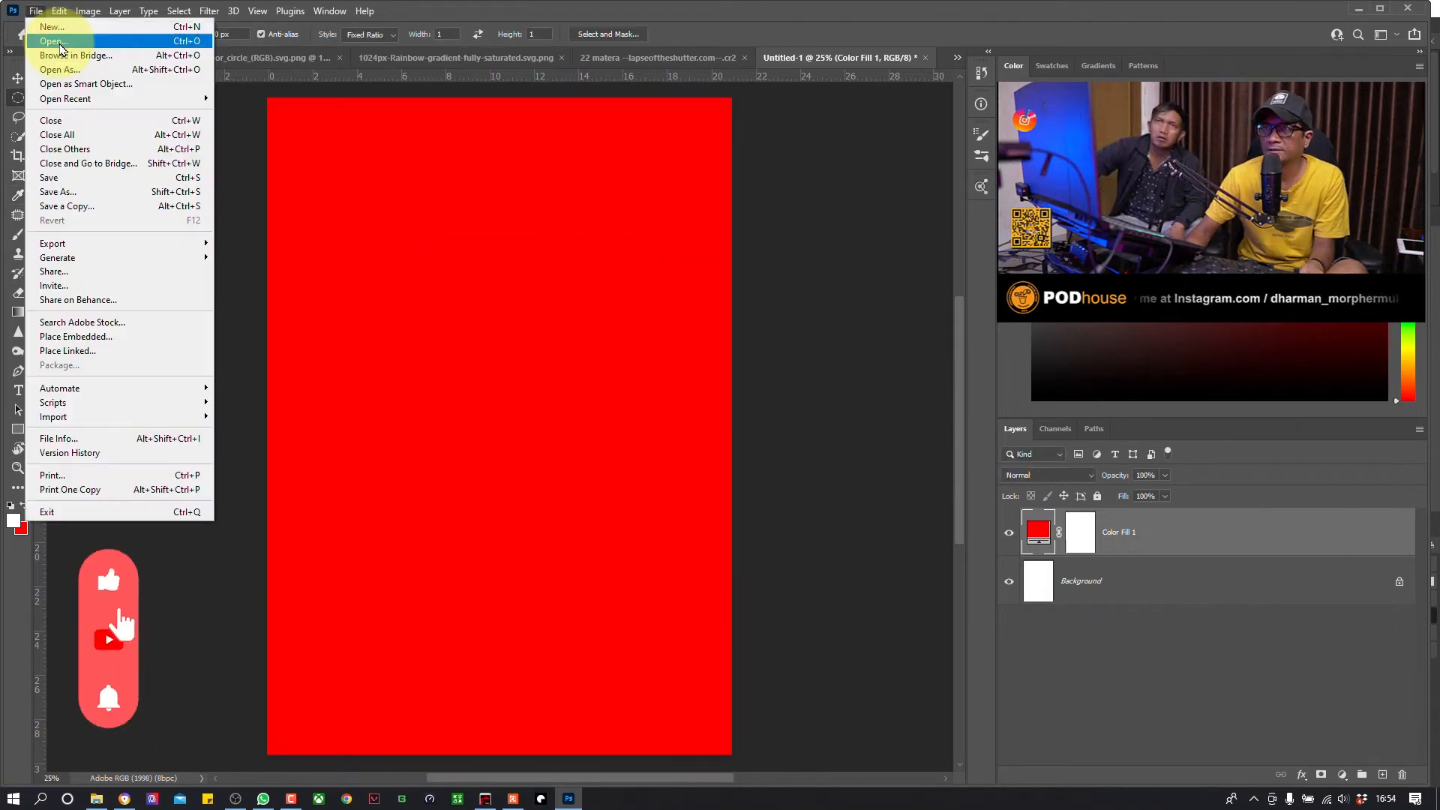
{"action": "left_click", "coordinate": [73, 43]}
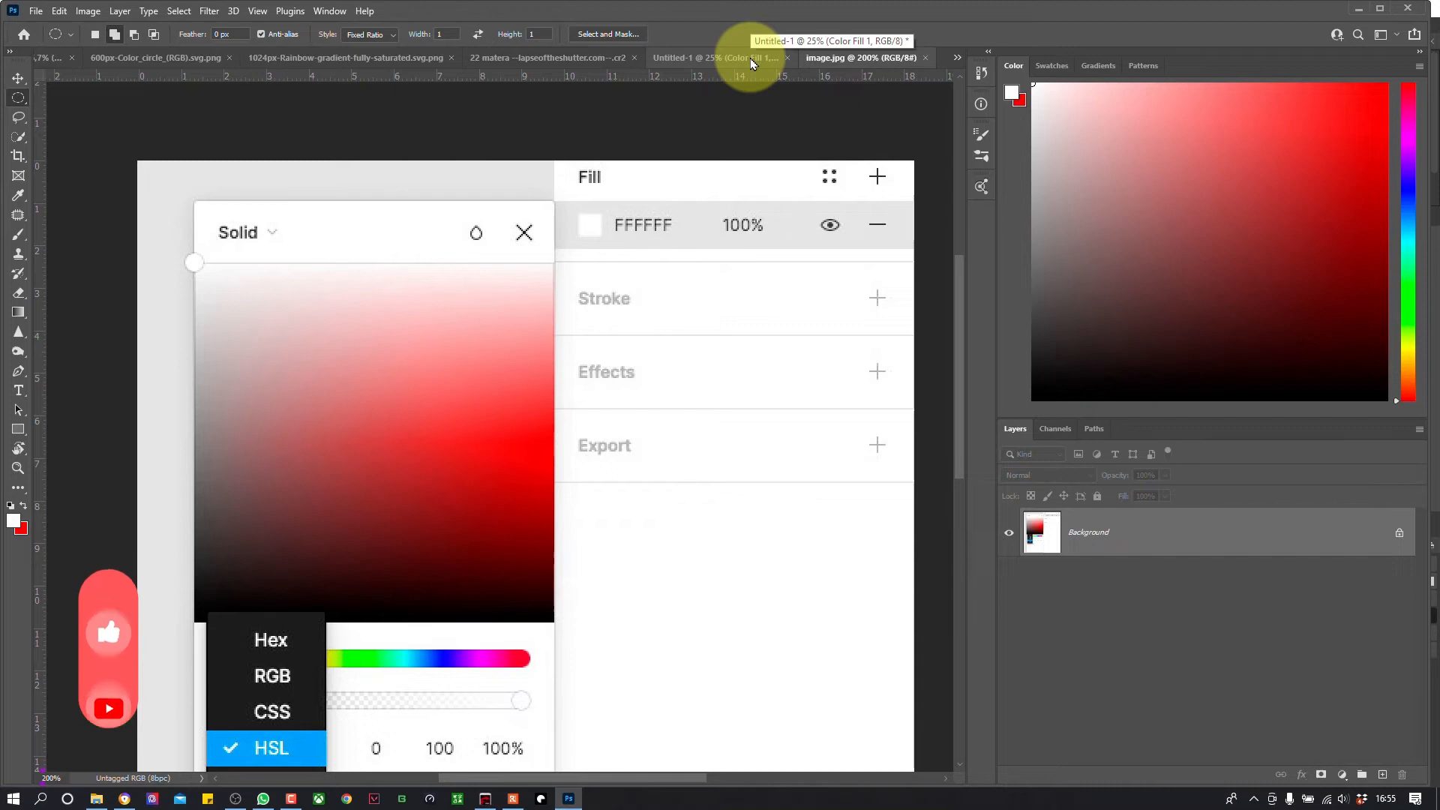
{"action": "left_click", "coordinate": [1300, 131]}
{"action": "mouse_move", "coordinate": [1301, 131]}
{"action": "left_mouse_down"}
{"action": "mouse_move", "coordinate": [1302, 89]}
{"action": "mouse_move", "coordinate": [1375, 91]}
{"action": "left_mouse_up"}
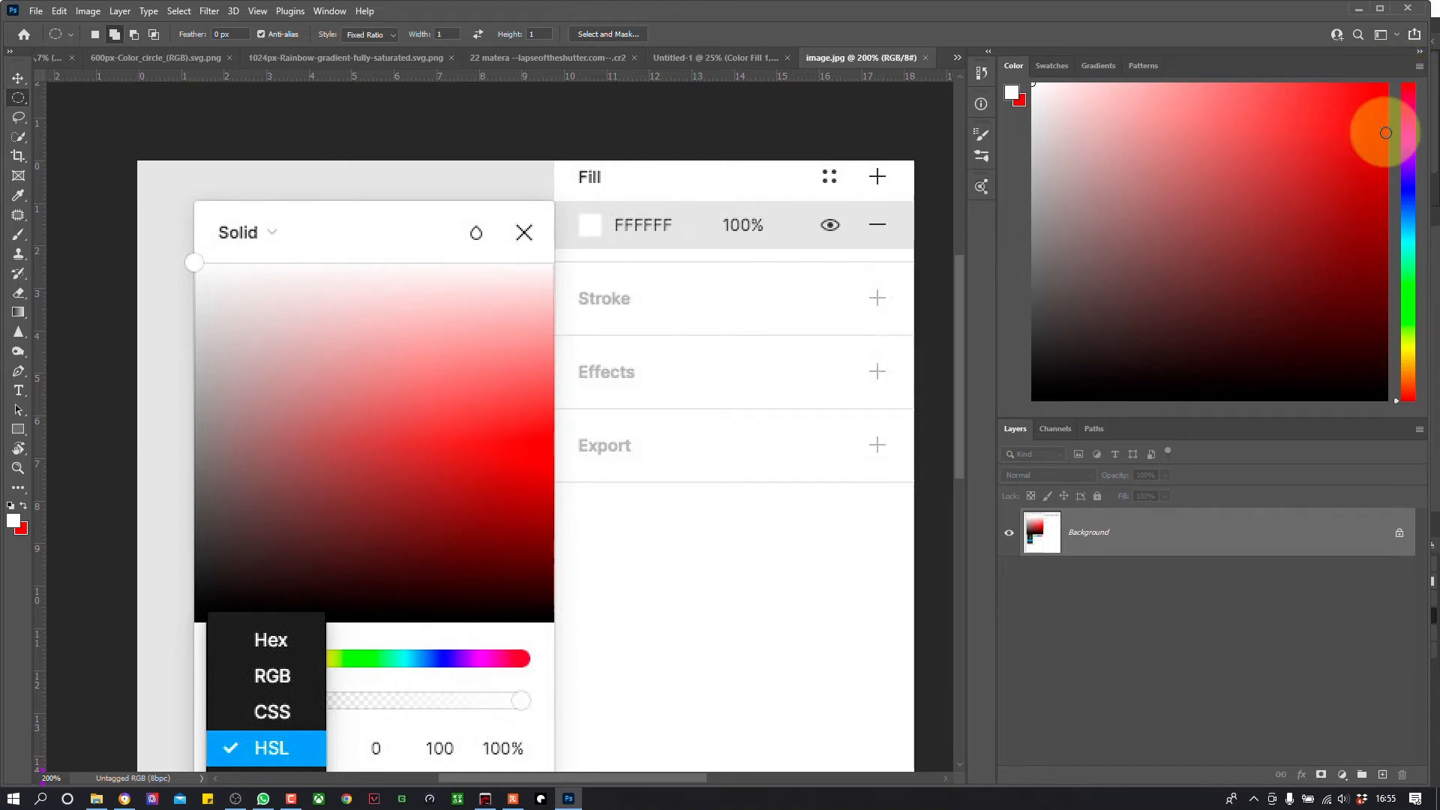
{"action": "mouse_move", "coordinate": [487, 420]}
{"action": "left_mouse_down"}
{"action": "mouse_move", "coordinate": [321, 412]}
{"action": "mouse_move", "coordinate": [492, 334]}
{"action": "mouse_move", "coordinate": [516, 421]}
{"action": "mouse_move", "coordinate": [552, 434]}
{"action": "left_mouse_up"}
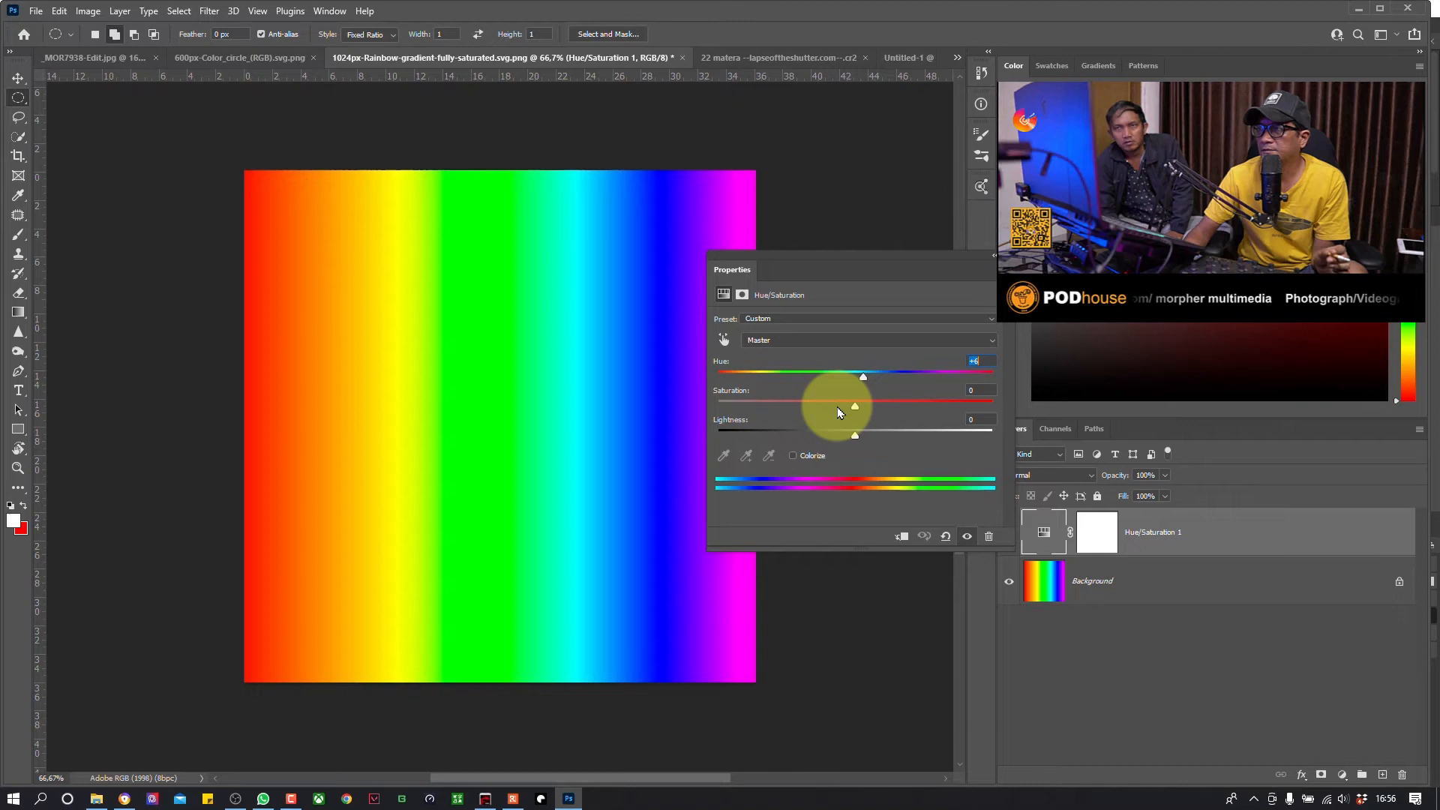
Step: Target the Yellows range of the rainbow gradient's Hue/Saturation layer with the on-image adjustment tool, and turn the tool off
{"action": "left_click_drag", "start_coordinate": [857, 264], "coordinate": [900, 259]}
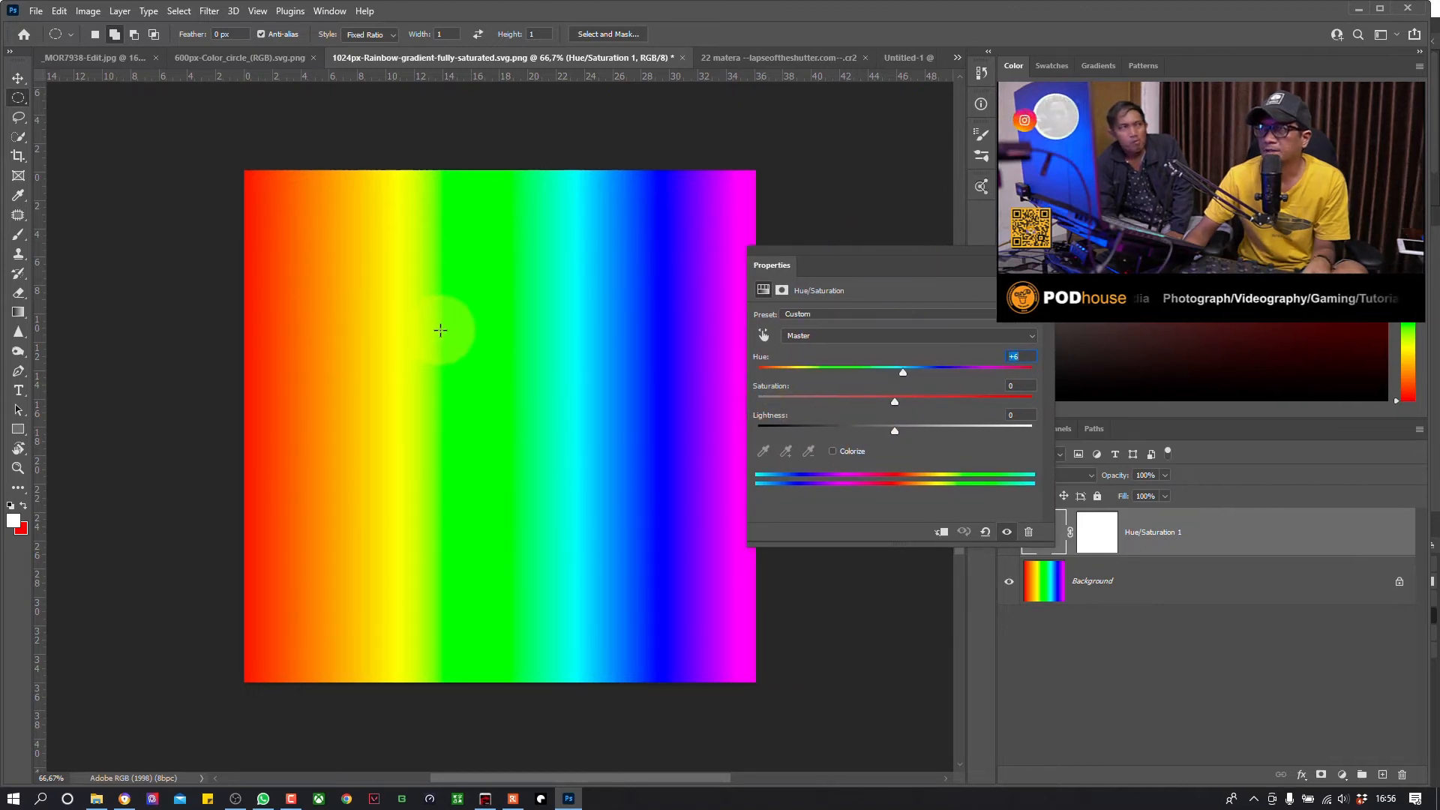
{"action": "left_click", "coordinate": [762, 339]}
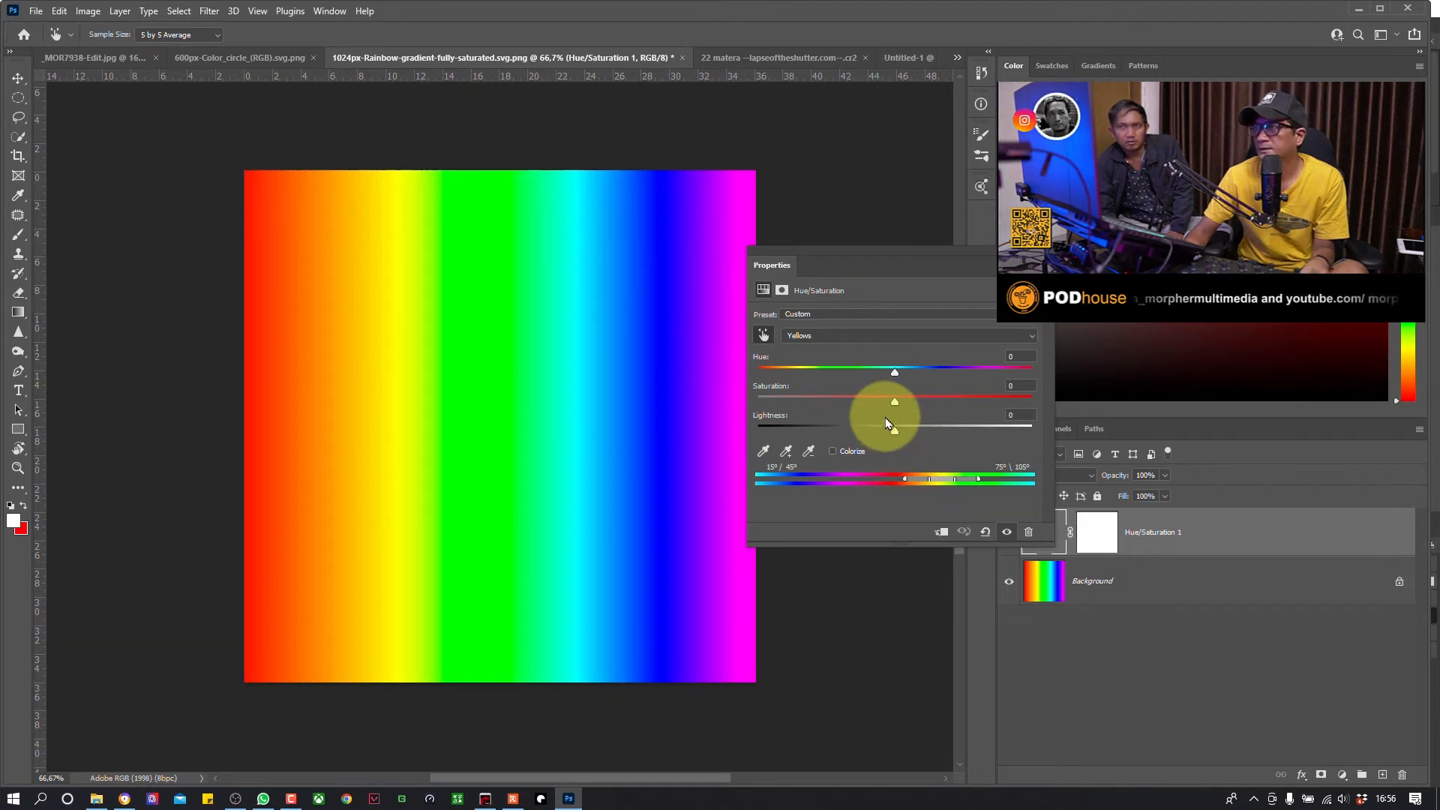
{"action": "left_click", "coordinate": [763, 335]}
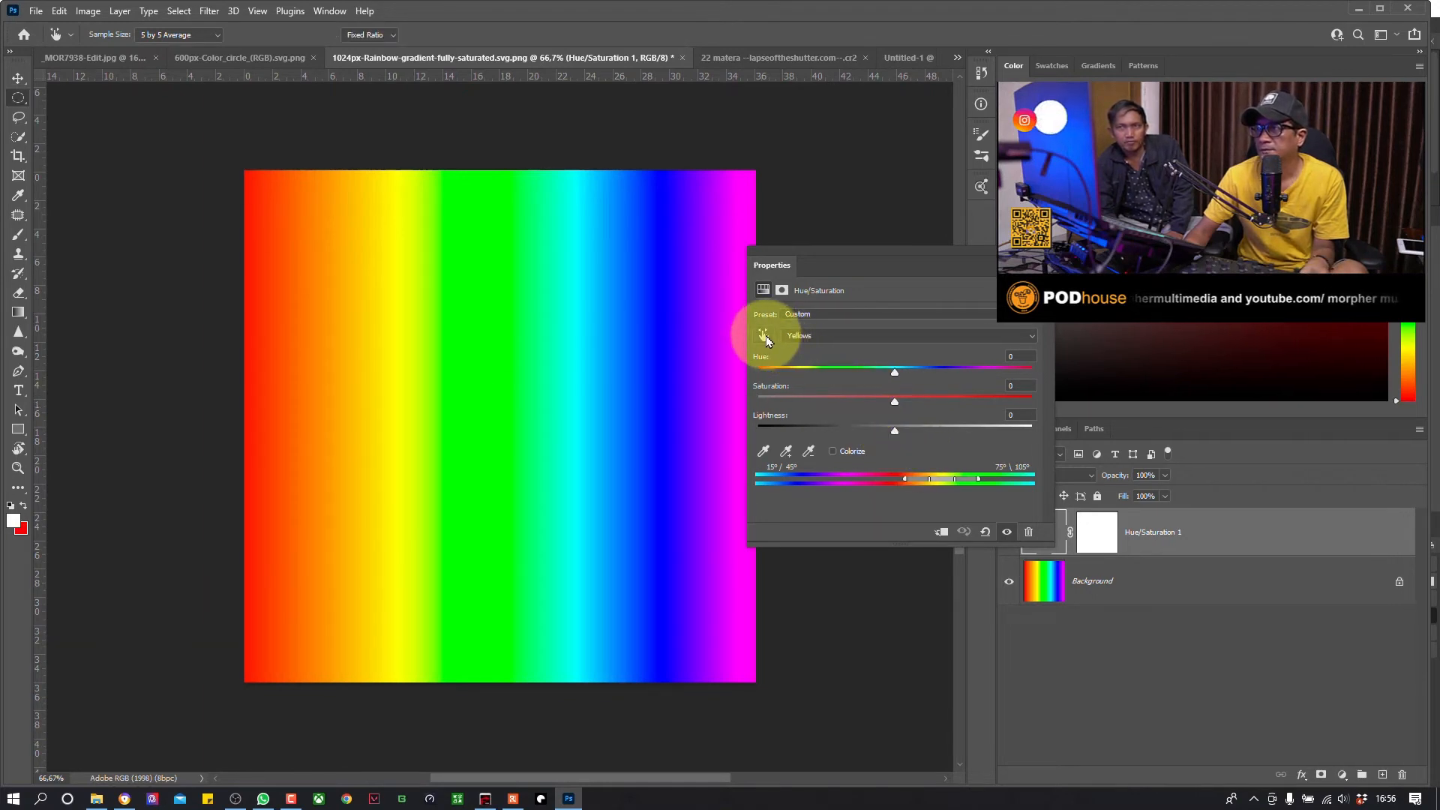
Step: Restrict the rainbow gradient's Hue/Saturation adjustment to Reds and review the other available color ranges
{"action": "left_click", "coordinate": [837, 335]}
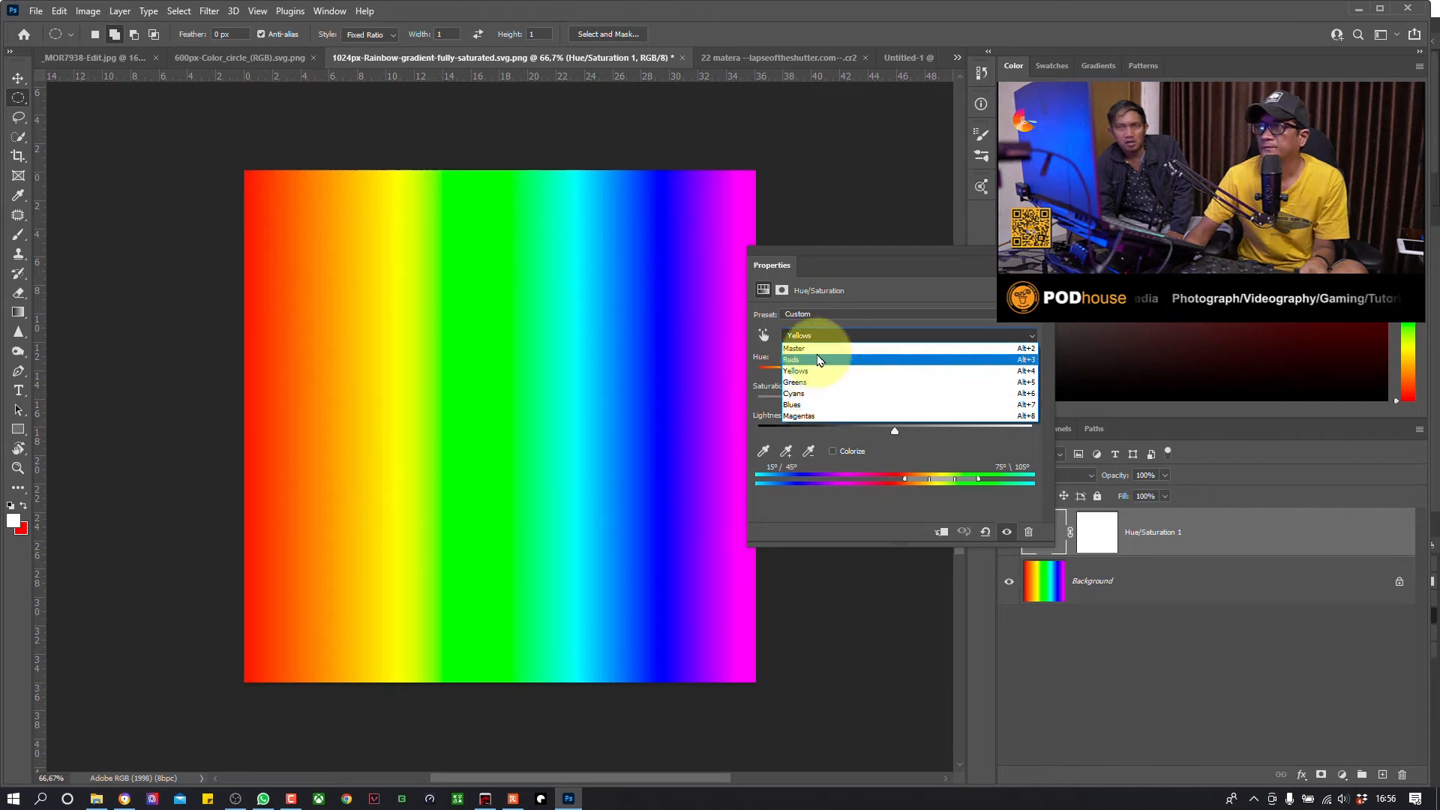
{"action": "left_click", "coordinate": [795, 359]}
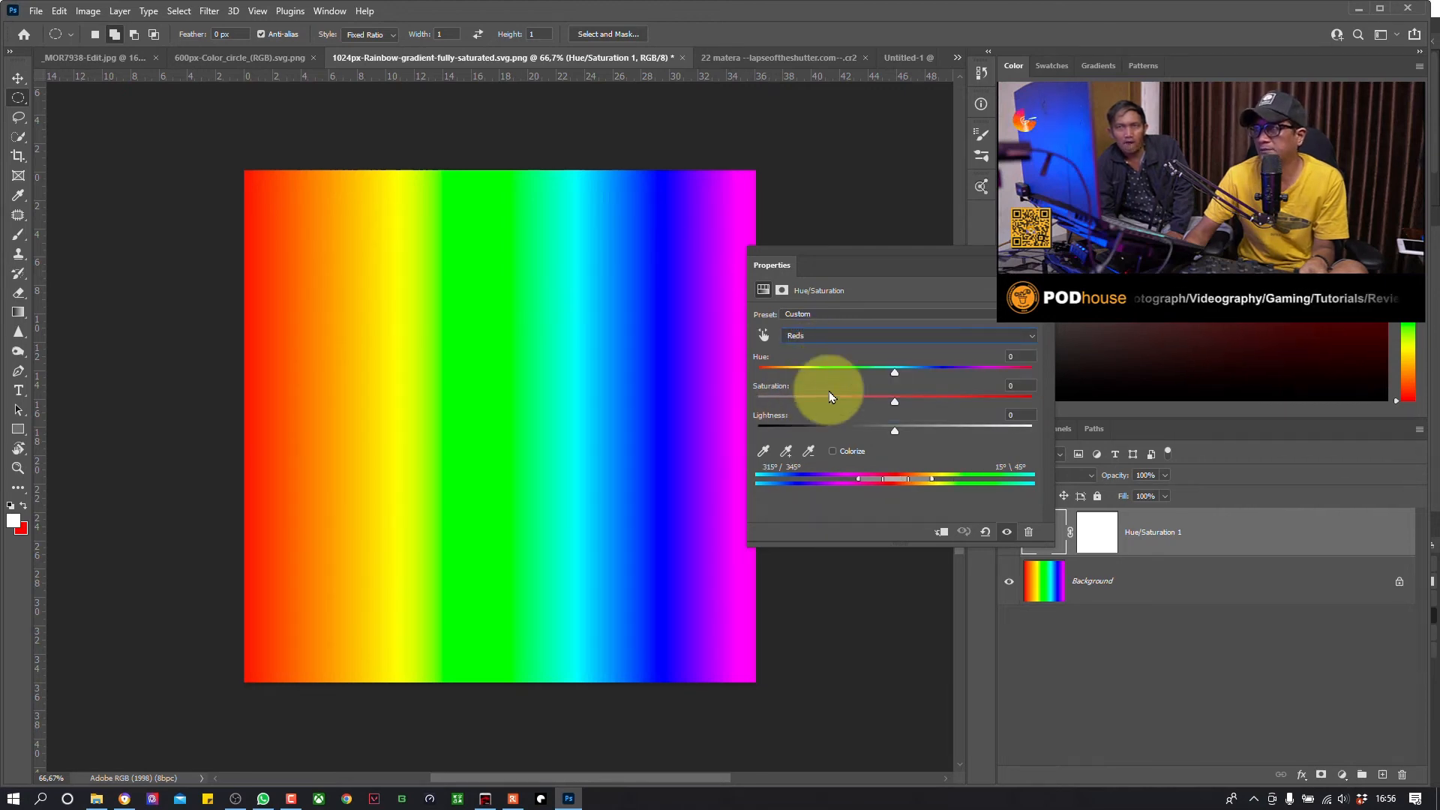
{"action": "left_click", "coordinate": [700, 386]}
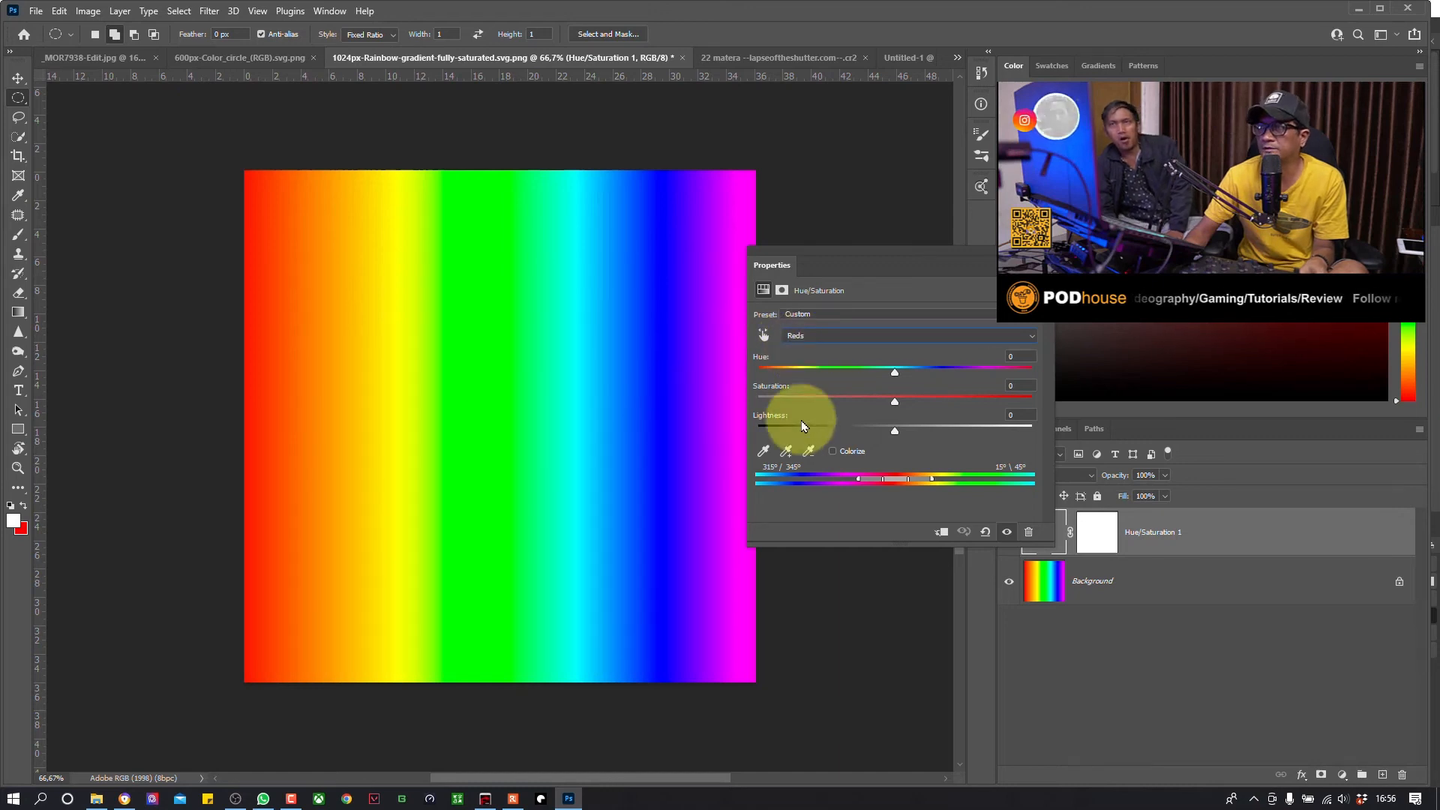
{"action": "left_click", "coordinate": [800, 341]}
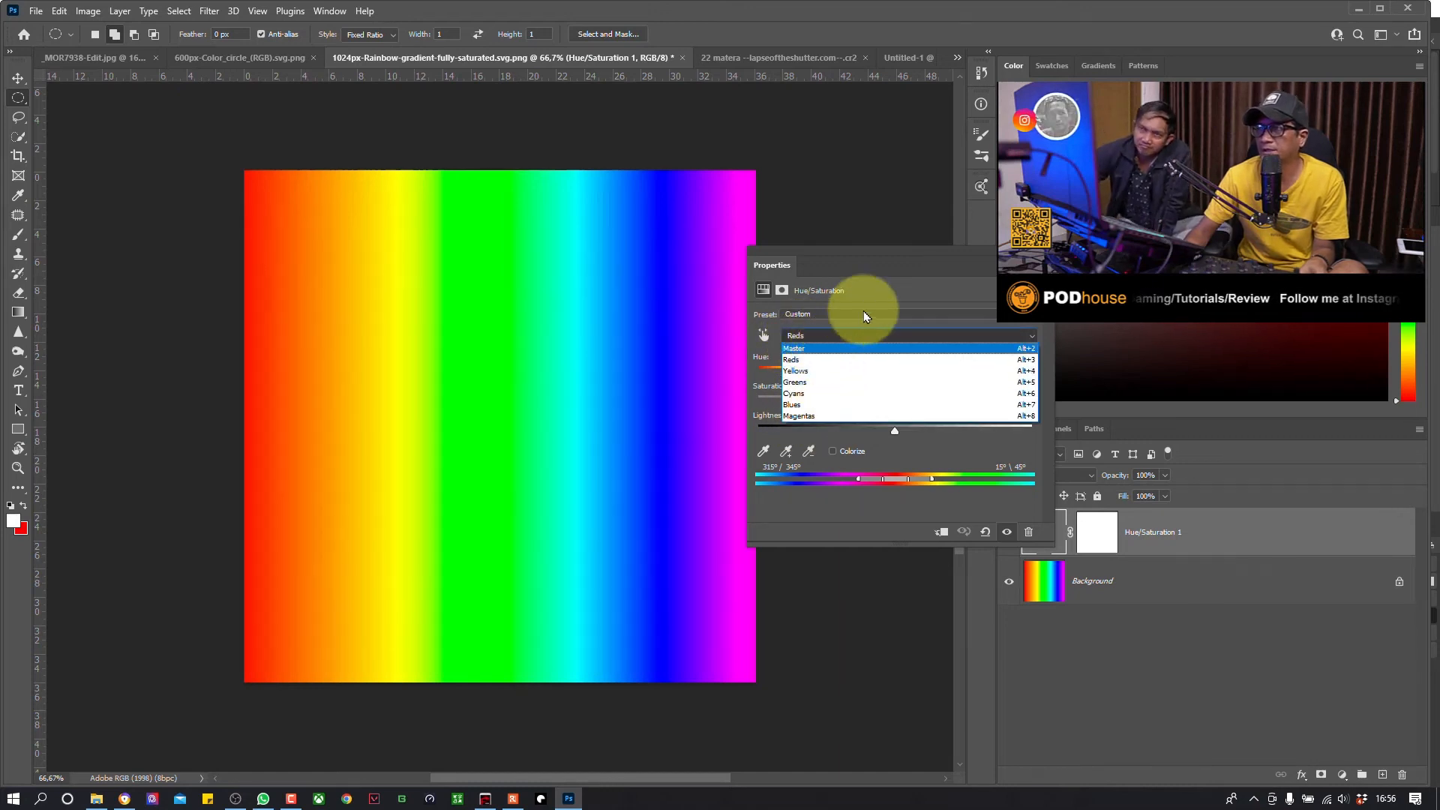
{"action": "left_click", "coordinate": [890, 286]}
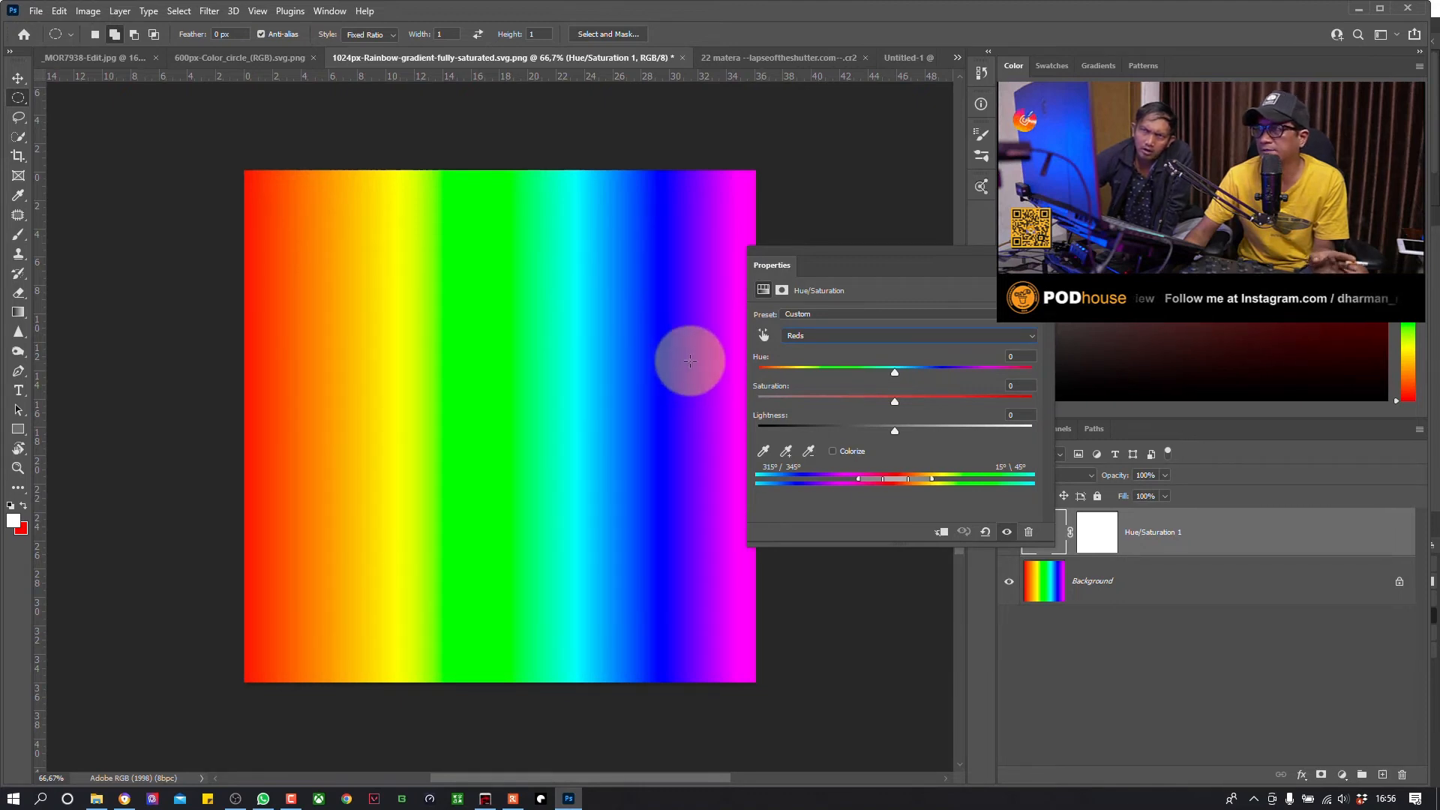
{"action": "left_click", "coordinate": [884, 335]}
{"action": "left_click", "coordinate": [884, 334]}
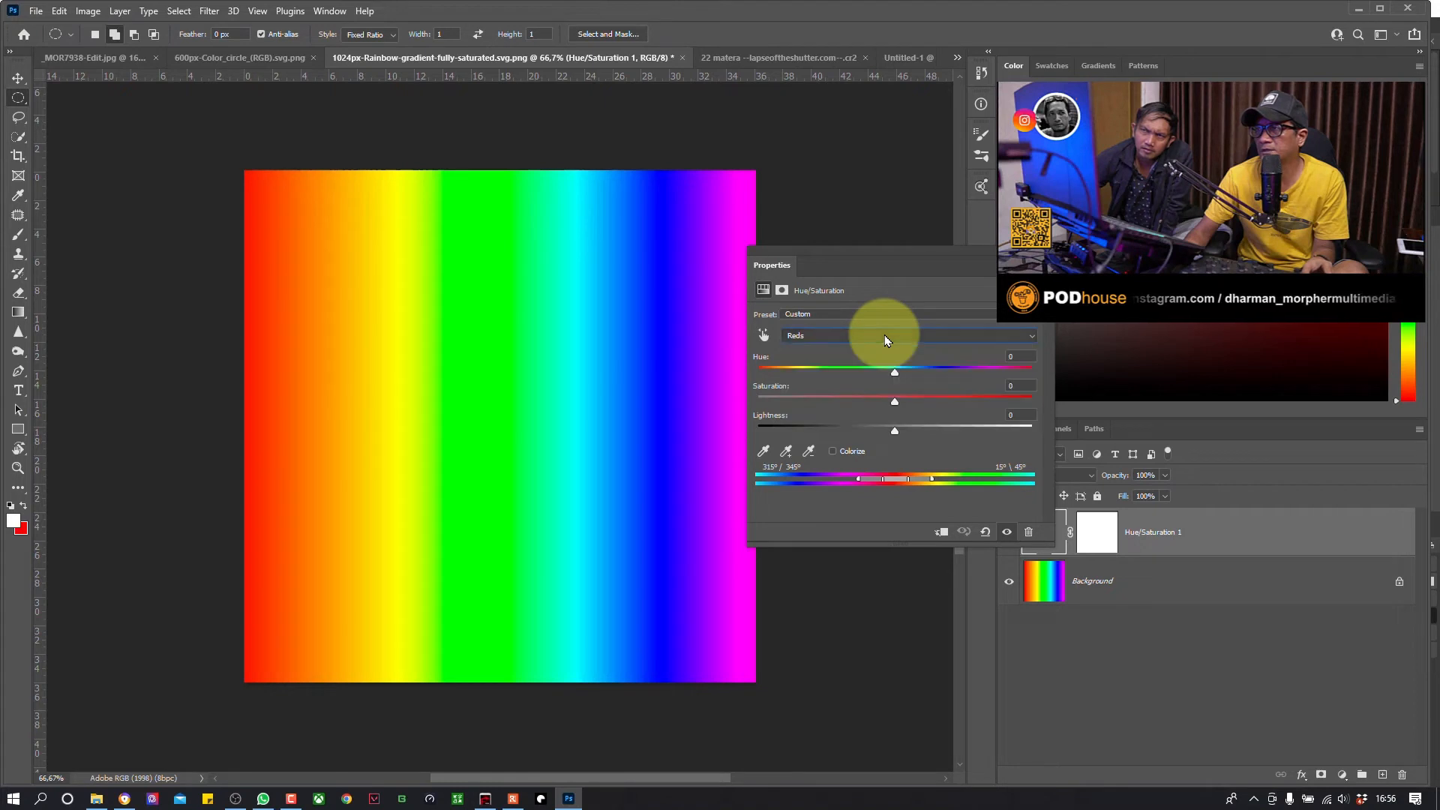
Step: Sample the gradient with the on-image adjustment tool to target the Blues range
{"action": "left_click", "coordinate": [763, 334]}
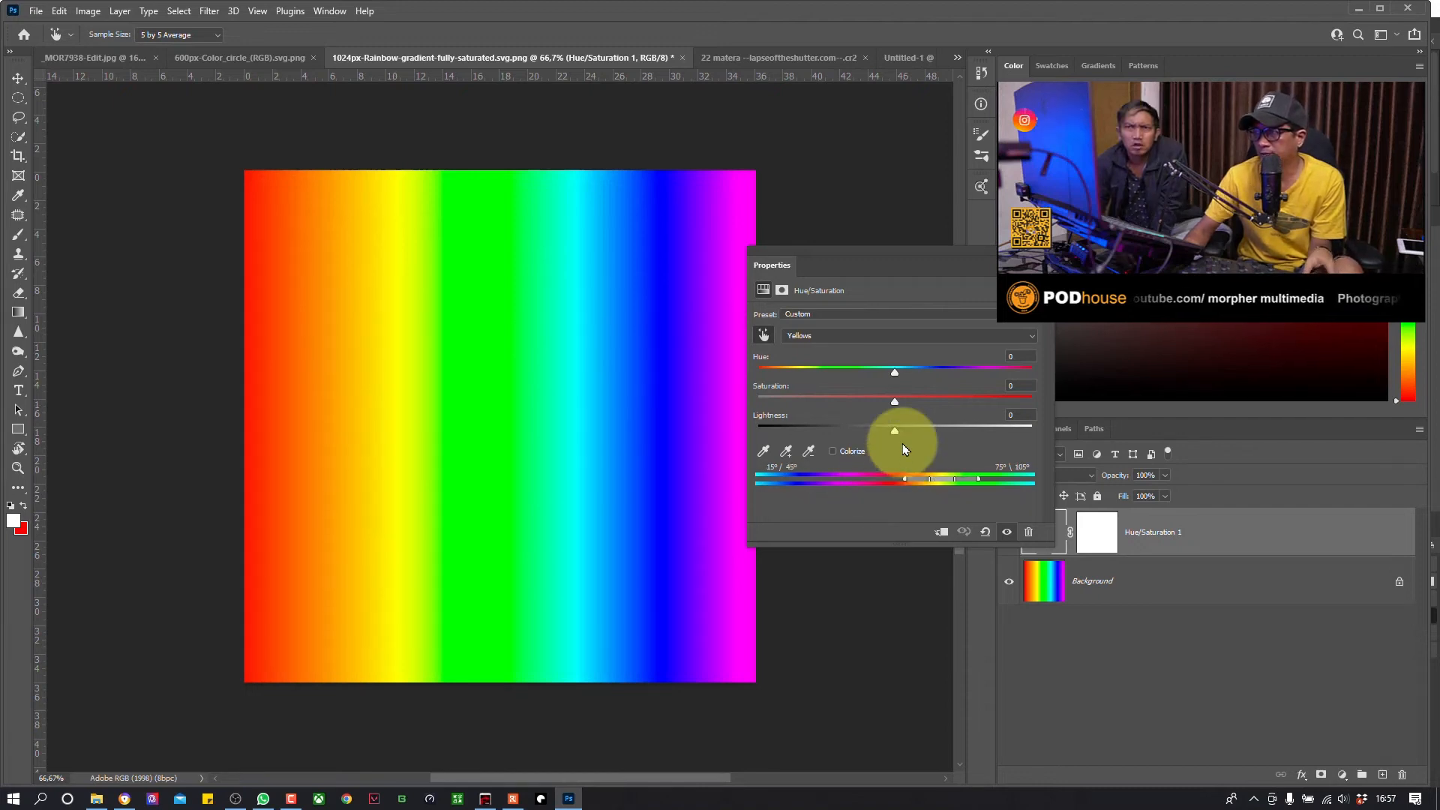
{"action": "left_click", "coordinate": [655, 376]}
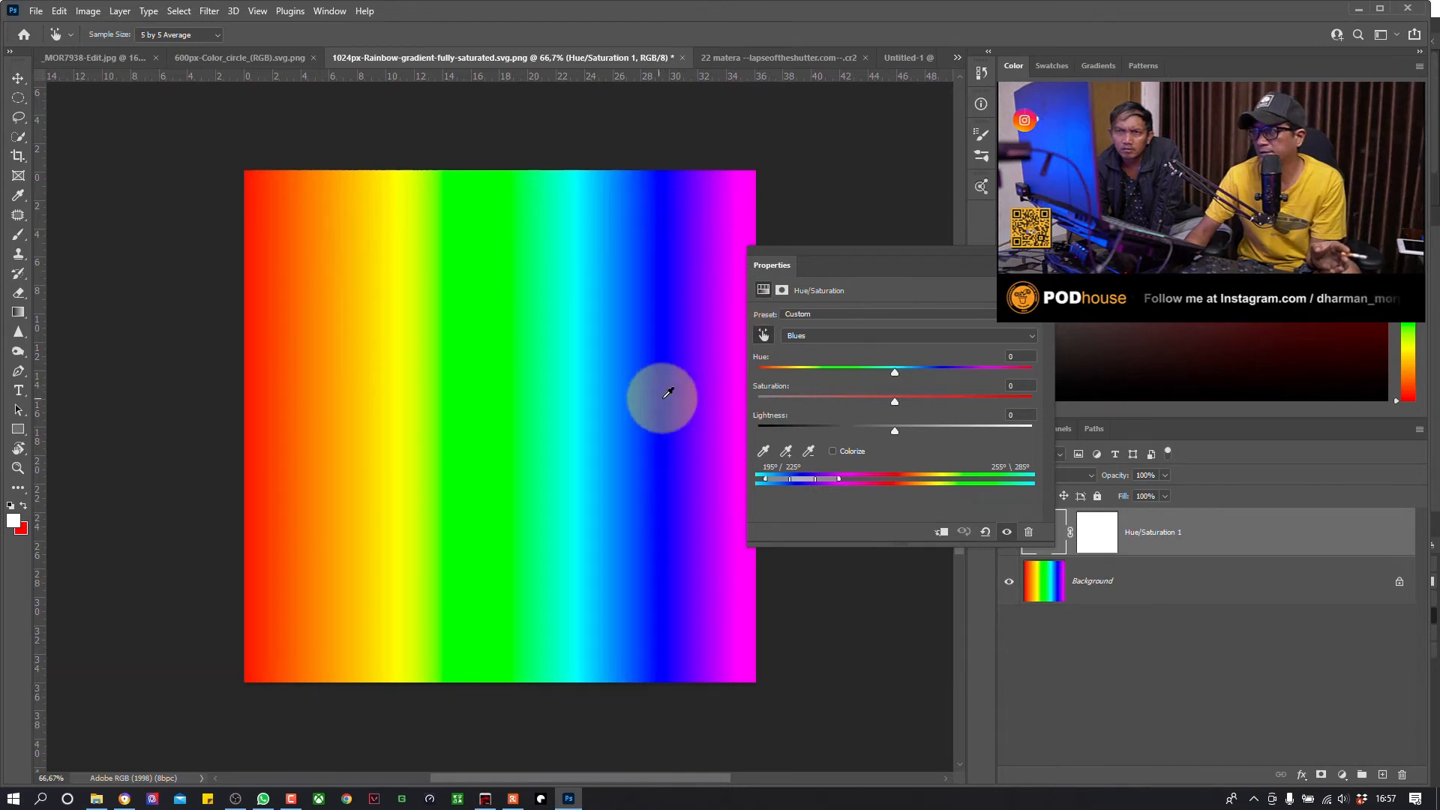
Step: Target the gradient's Yellows range and sweep its hue across both extremes, ending at +180
{"action": "left_click", "coordinate": [809, 482]}
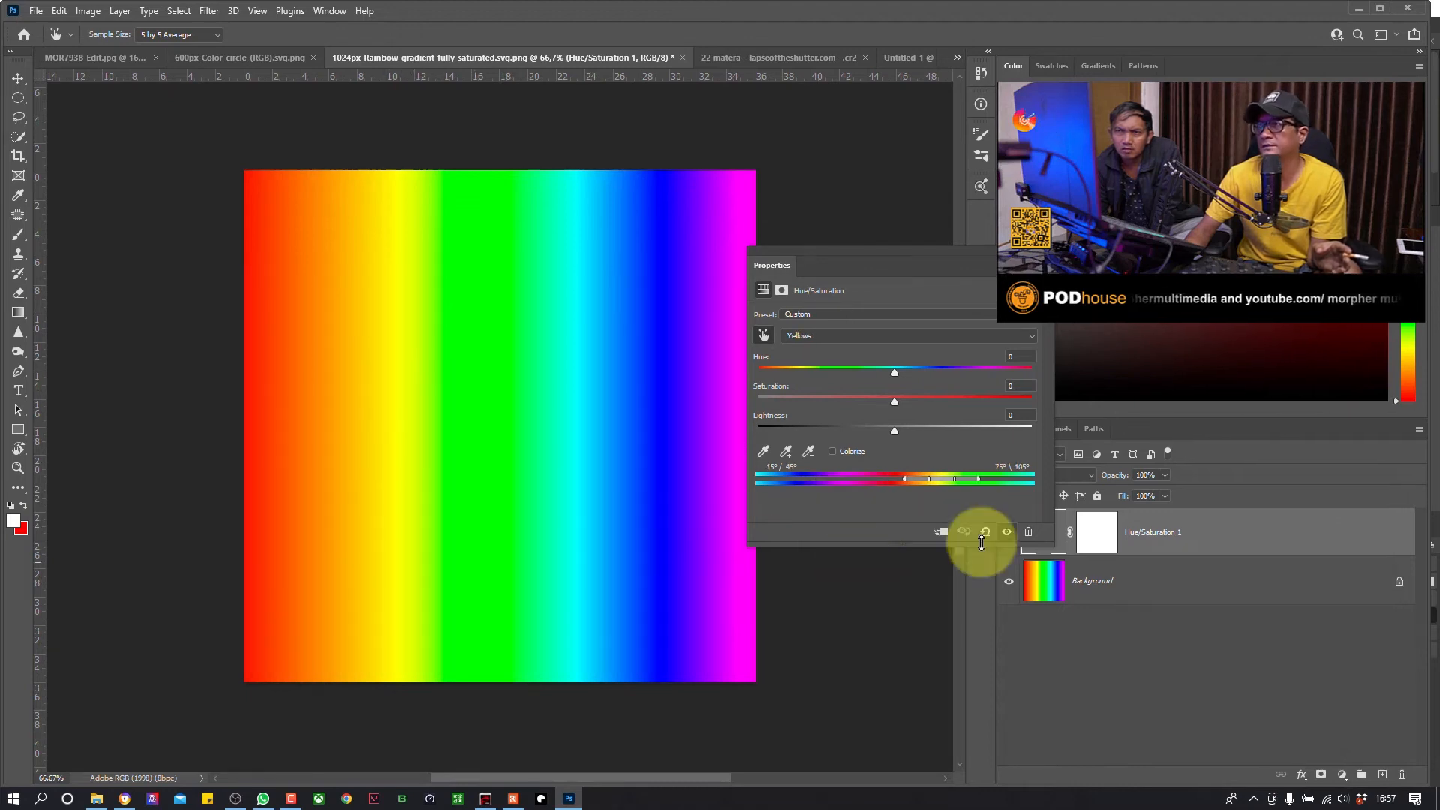
{"action": "left_click_drag", "start_coordinate": [895, 373], "coordinate": [1092, 380]}
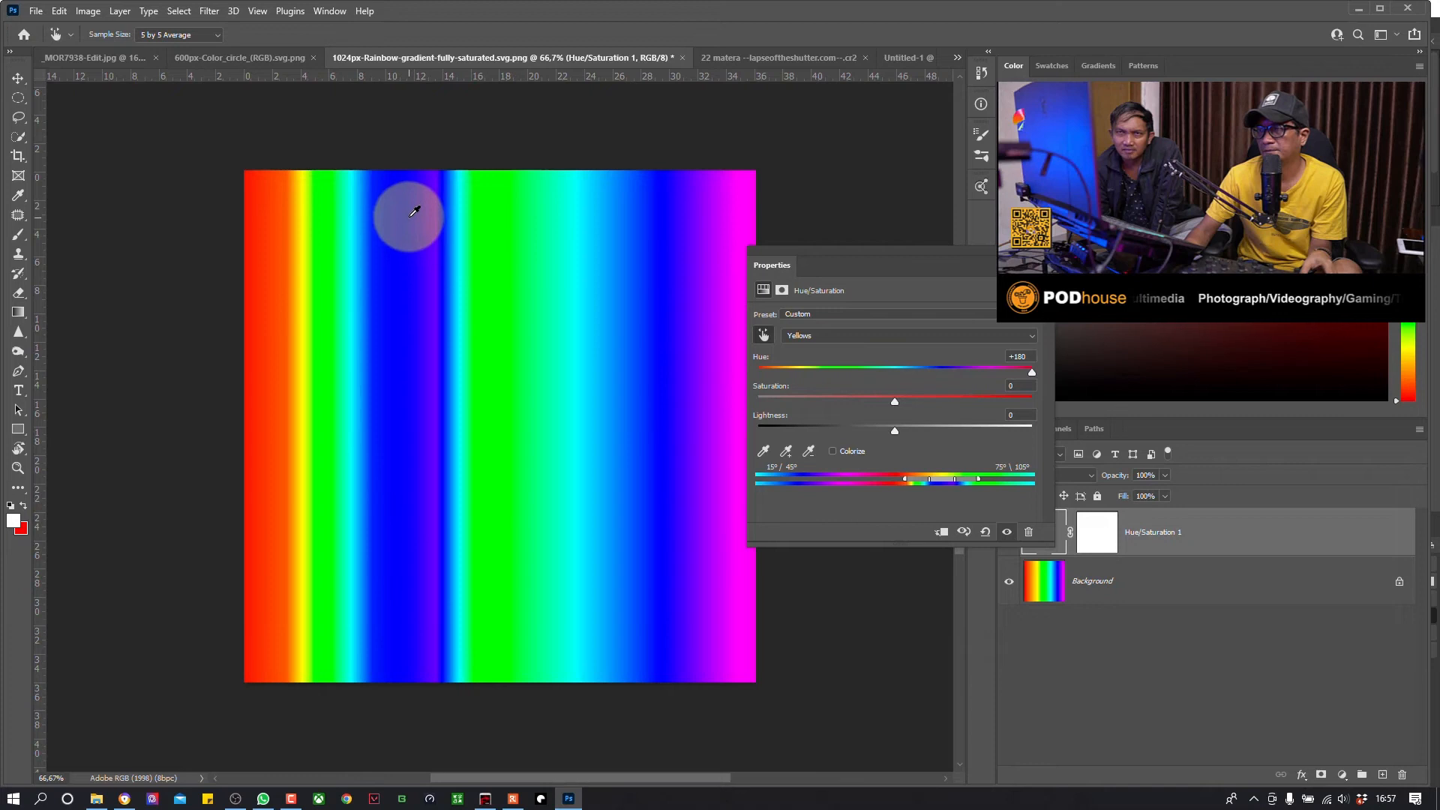
{"action": "left_click_drag", "start_coordinate": [1032, 372], "coordinate": [1060, 411]}
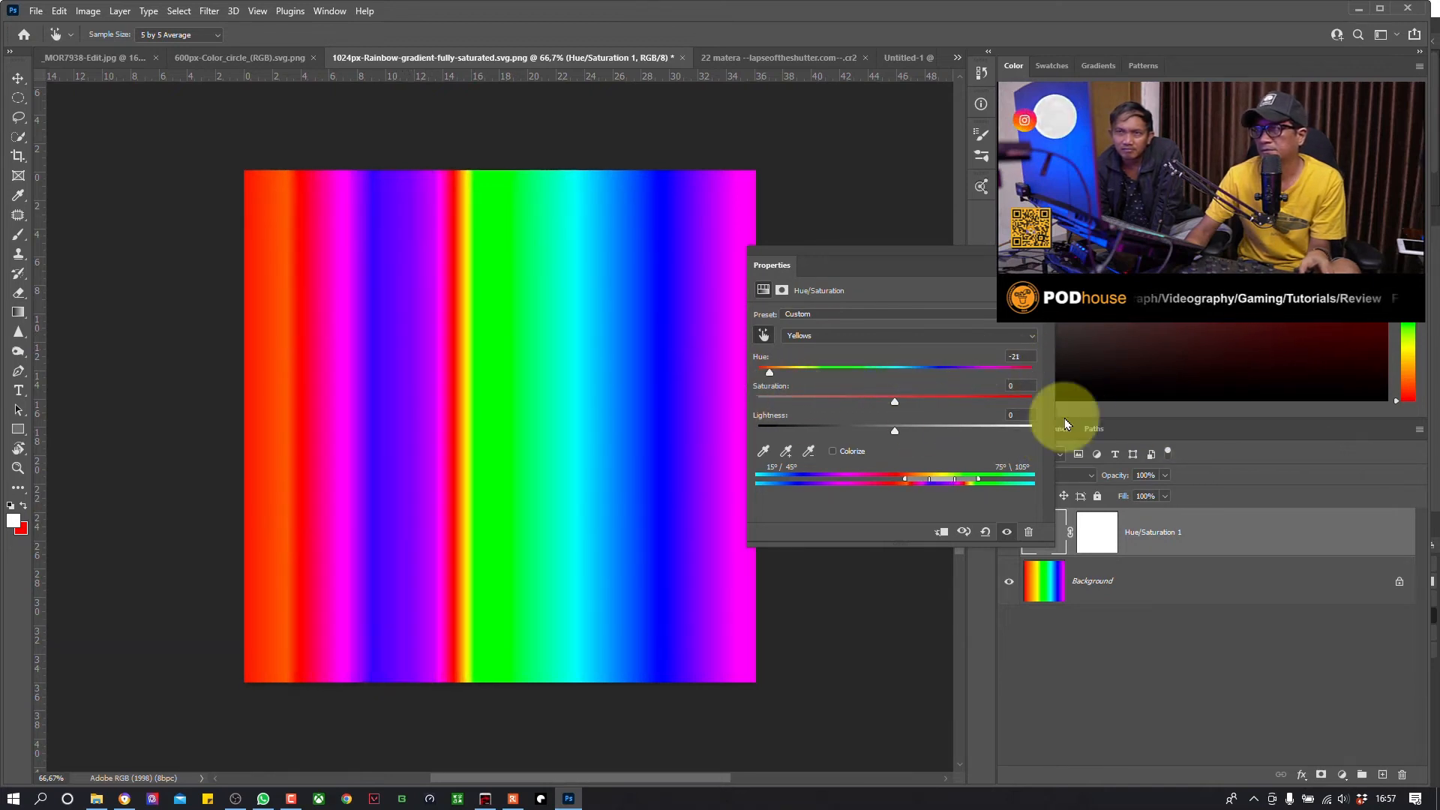
{"action": "left_click_drag", "start_coordinate": [419, 411], "coordinate": [326, 435]}
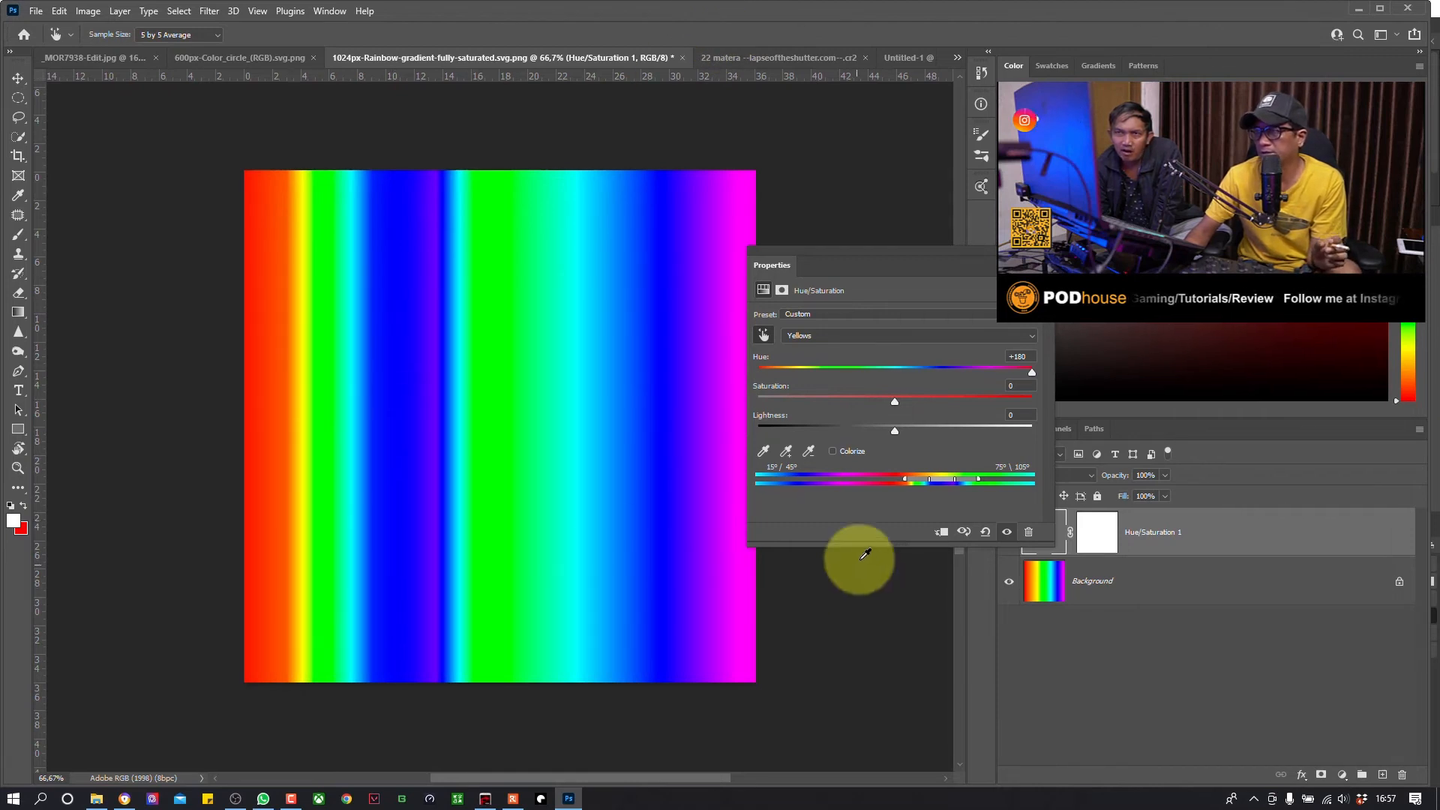
Step: Narrow the Yellows range and its falloff to 39°/49° and 67°\90°, and reset the hue to 0
{"action": "left_click_drag", "start_coordinate": [905, 483], "coordinate": [932, 487]}
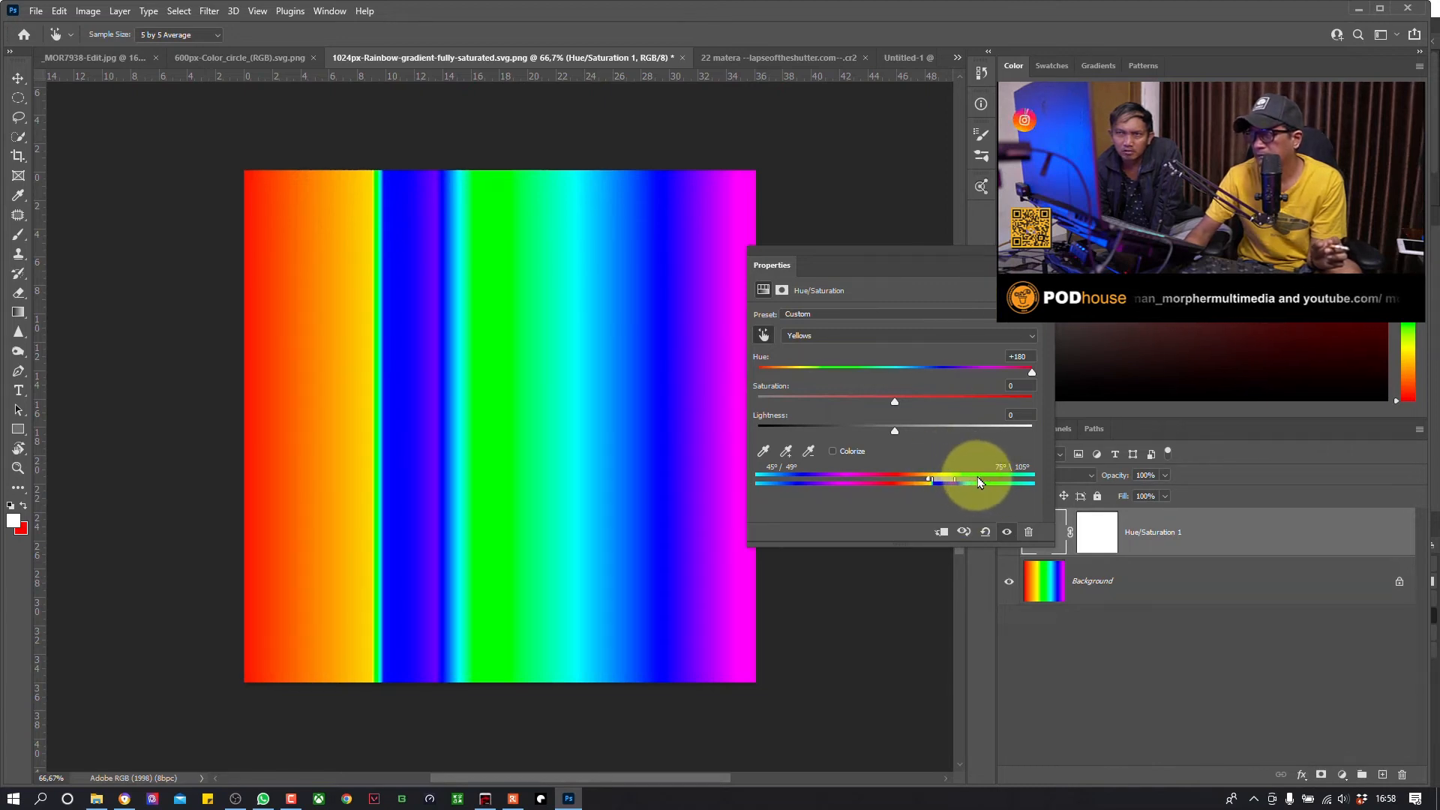
{"action": "mouse_move", "coordinate": [978, 482]}
{"action": "left_mouse_down"}
{"action": "mouse_move", "coordinate": [951, 484]}
{"action": "mouse_move", "coordinate": [964, 484]}
{"action": "left_mouse_up"}
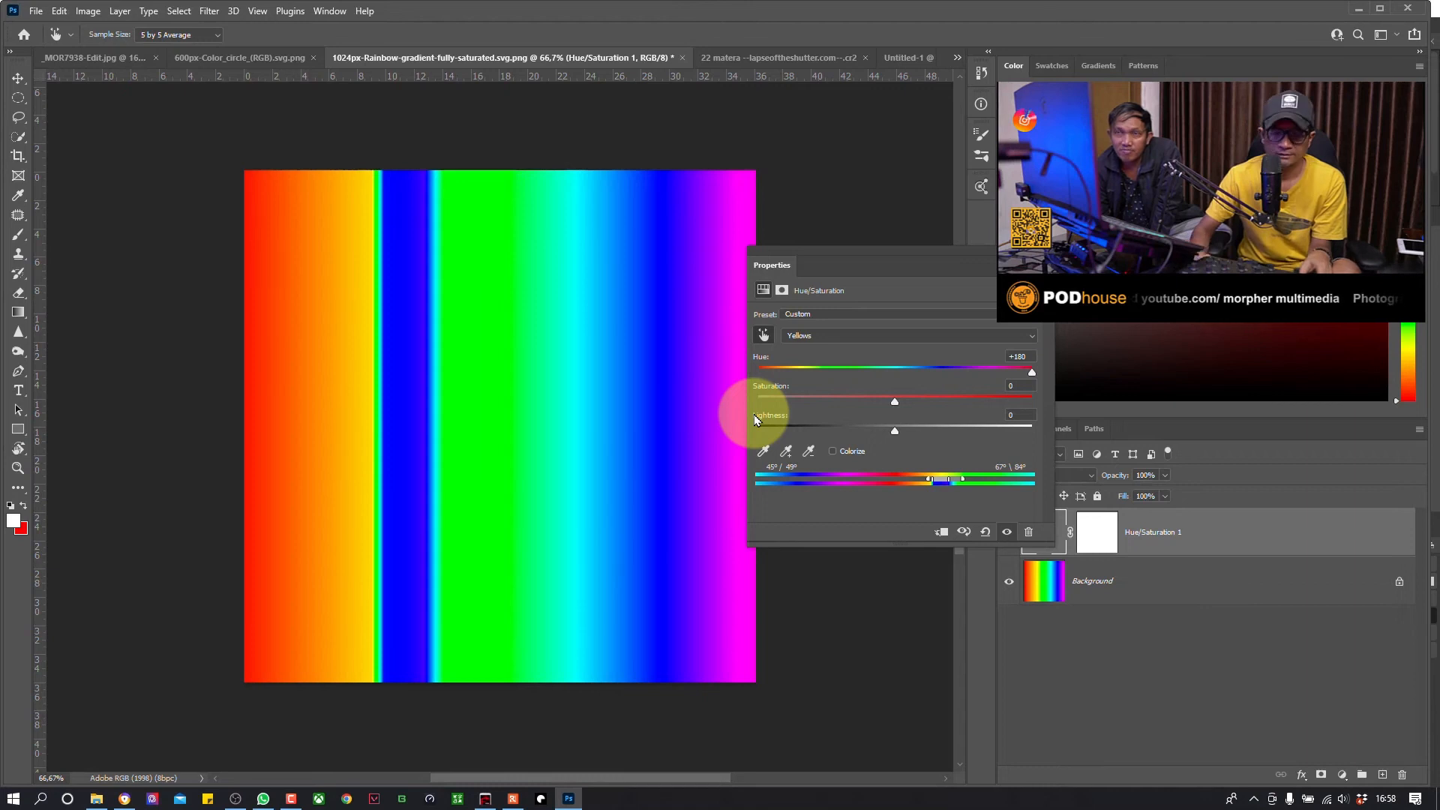
{"action": "key", "text": "ctrl+plus"}
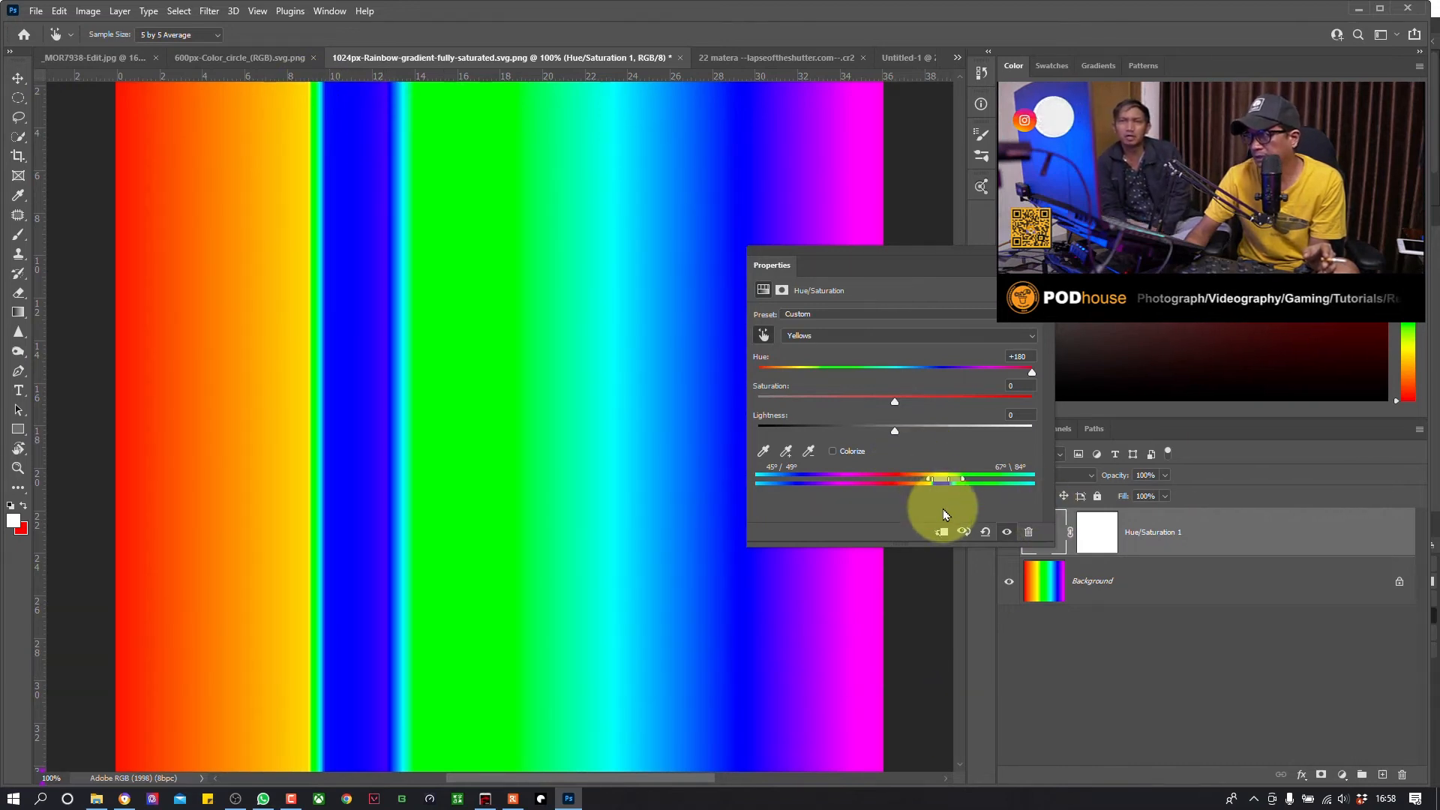
{"action": "left_click_drag", "start_coordinate": [968, 486], "coordinate": [923, 479]}
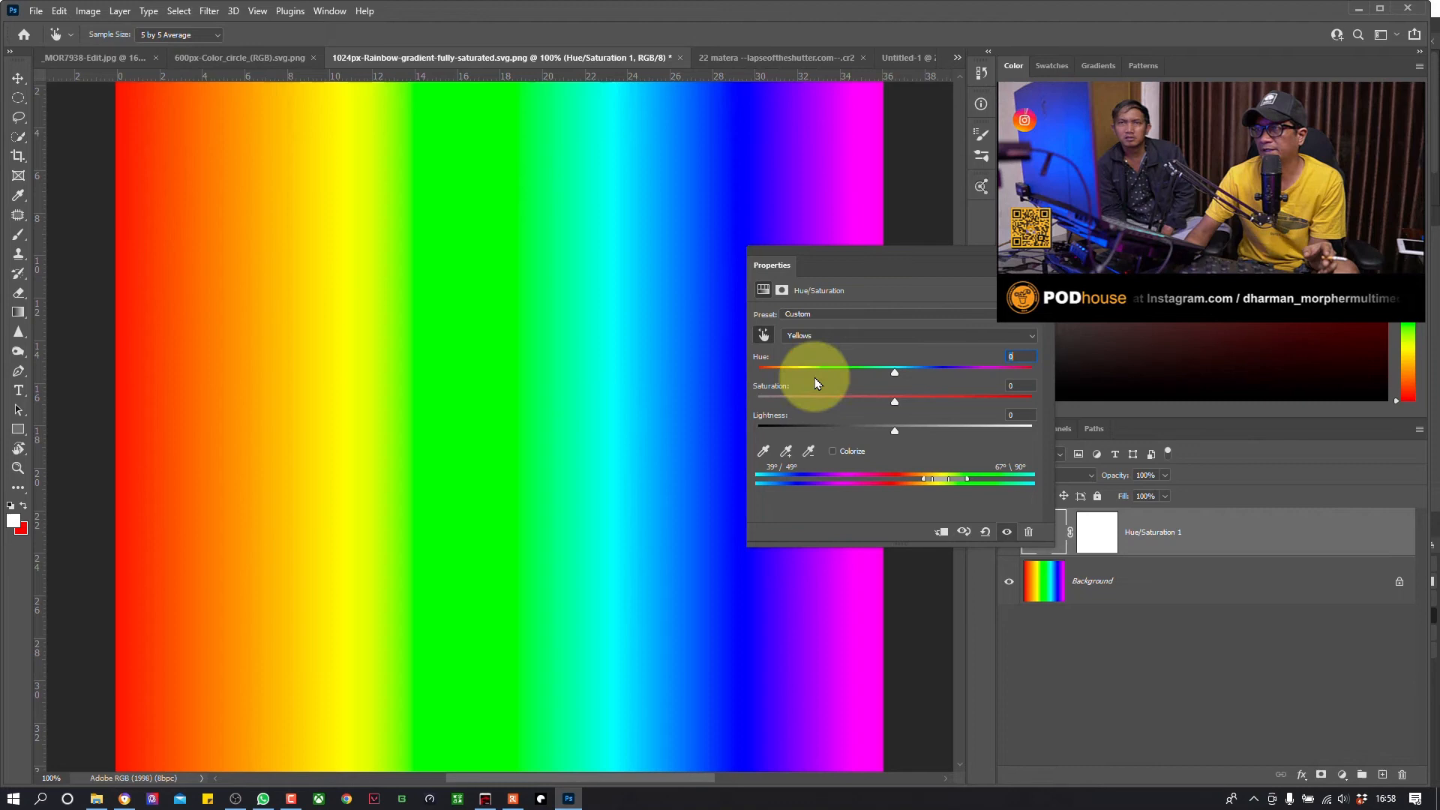
Step: Try Yellows hue shifts of -28 and -26 on the narrowed range, and set the hue to +180
{"action": "left_click_drag", "start_coordinate": [894, 375], "coordinate": [857, 372]}
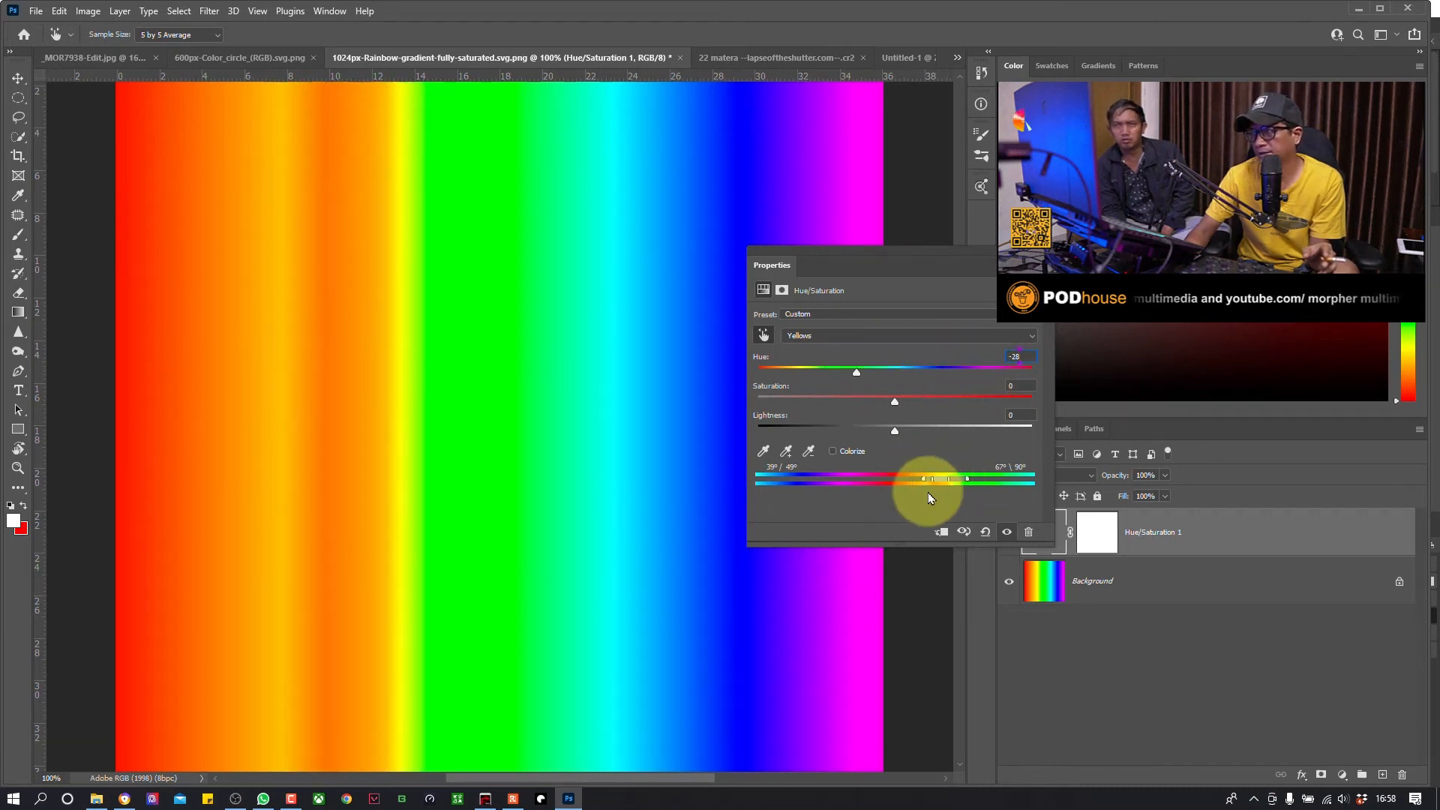
{"action": "mouse_move", "coordinate": [860, 370]}
{"action": "left_mouse_down"}
{"action": "mouse_move", "coordinate": [955, 373]}
{"action": "mouse_move", "coordinate": [860, 370]}
{"action": "left_mouse_up"}
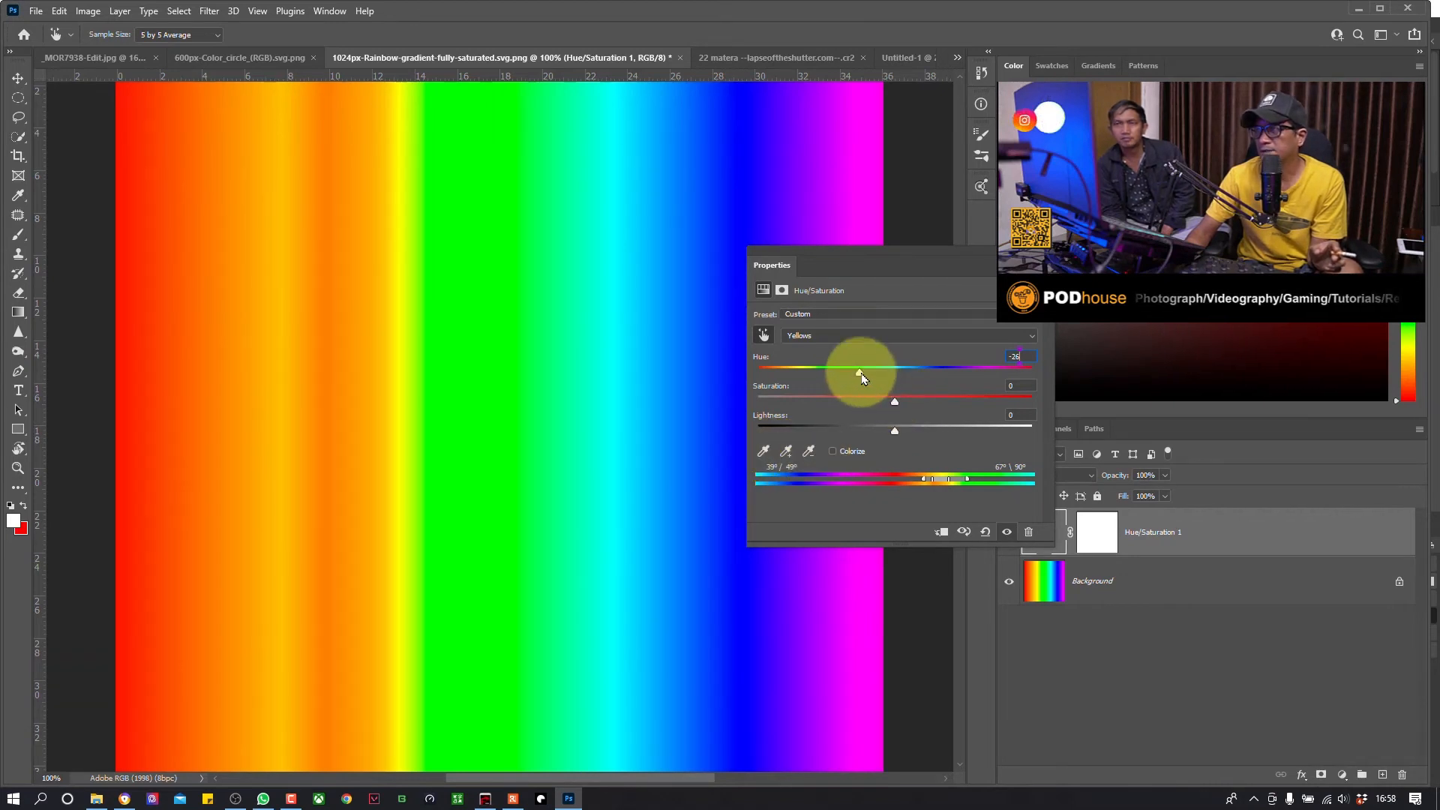
{"action": "left_click_drag", "start_coordinate": [860, 371], "coordinate": [1116, 360]}
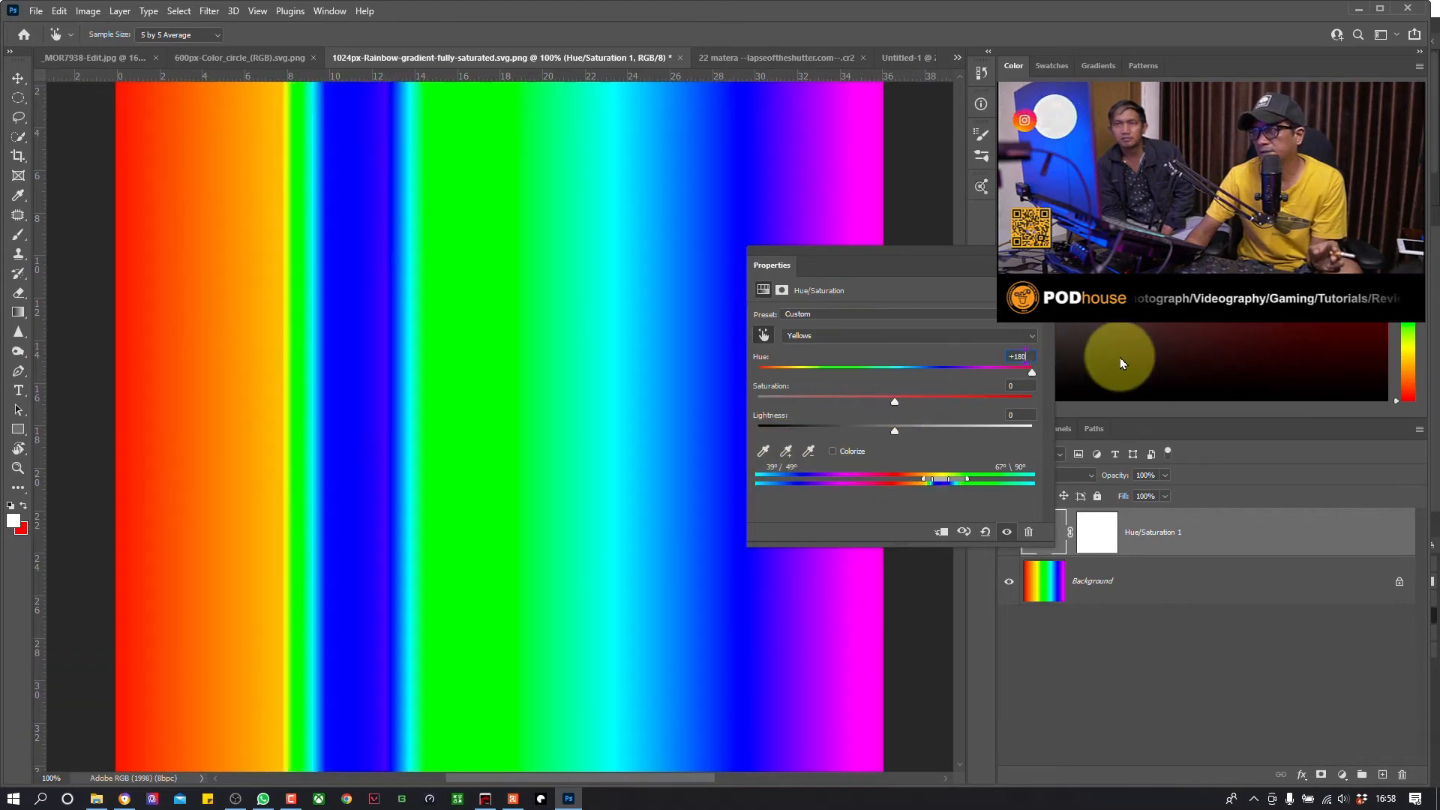
Step: Extend the Yellows range with the Add to Sample eyedropper, and trim its orange side to 37°/47° with the Subtract from Sample eyedropper
{"action": "left_click", "coordinate": [787, 451]}
{"action": "left_click_drag", "start_coordinate": [636, 634], "coordinate": [607, 513]}
{"action": "left_click", "coordinate": [810, 451]}
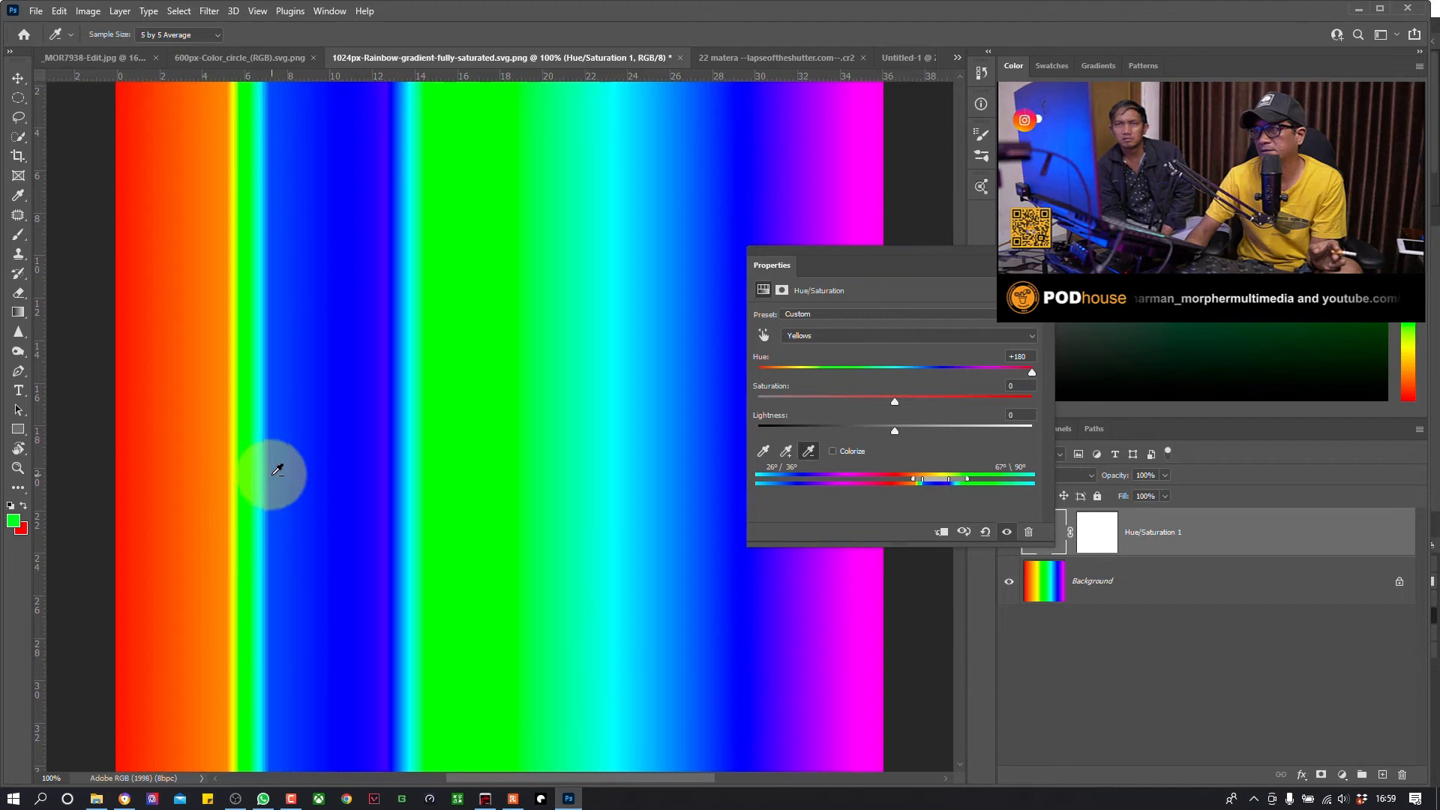
{"action": "left_click", "coordinate": [297, 466]}
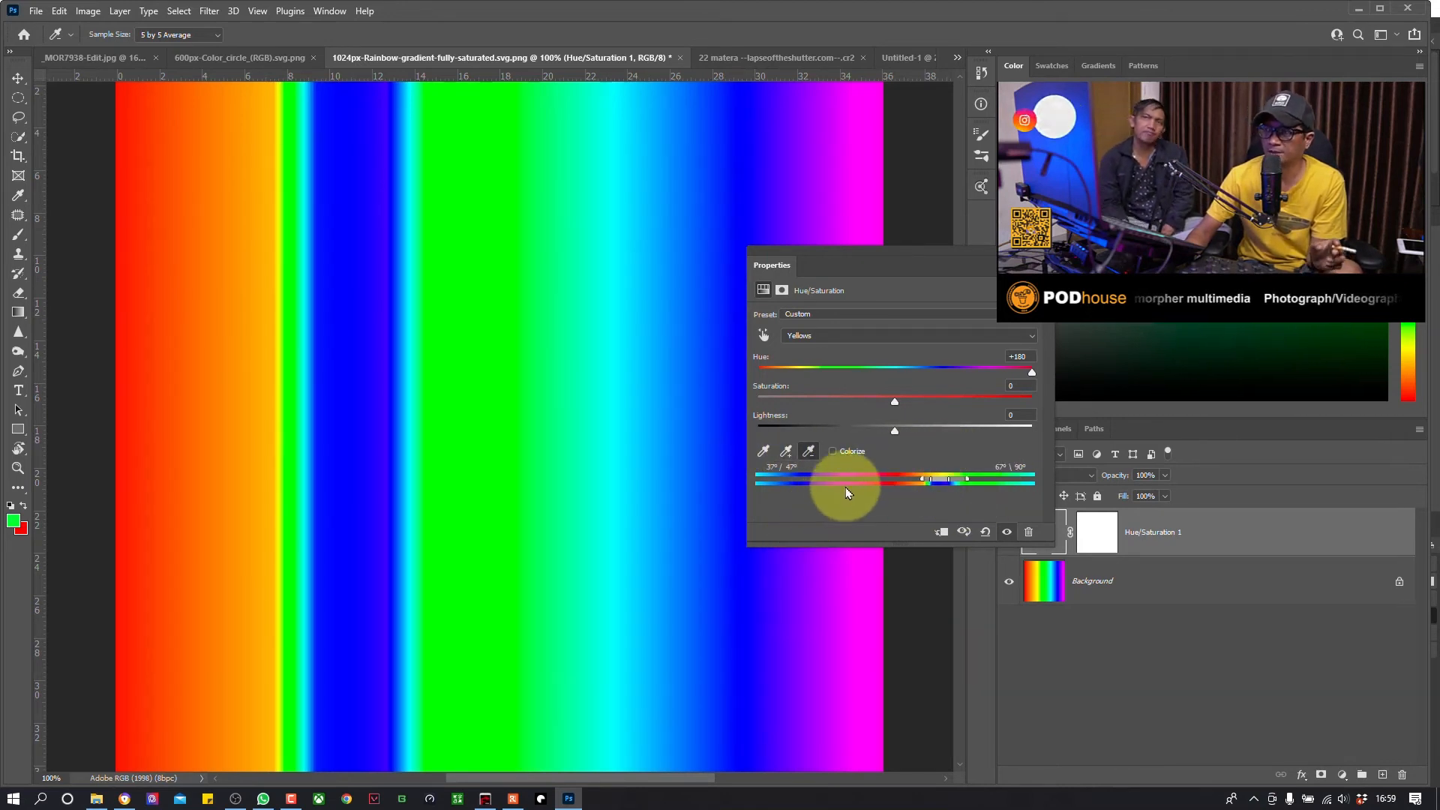
Step: Switch to the _MOR7938-Edit.jpg portrait and add a Hue/Saturation adjustment layer, keeping its settings fully in view
{"action": "left_click", "coordinate": [1034, 251]}
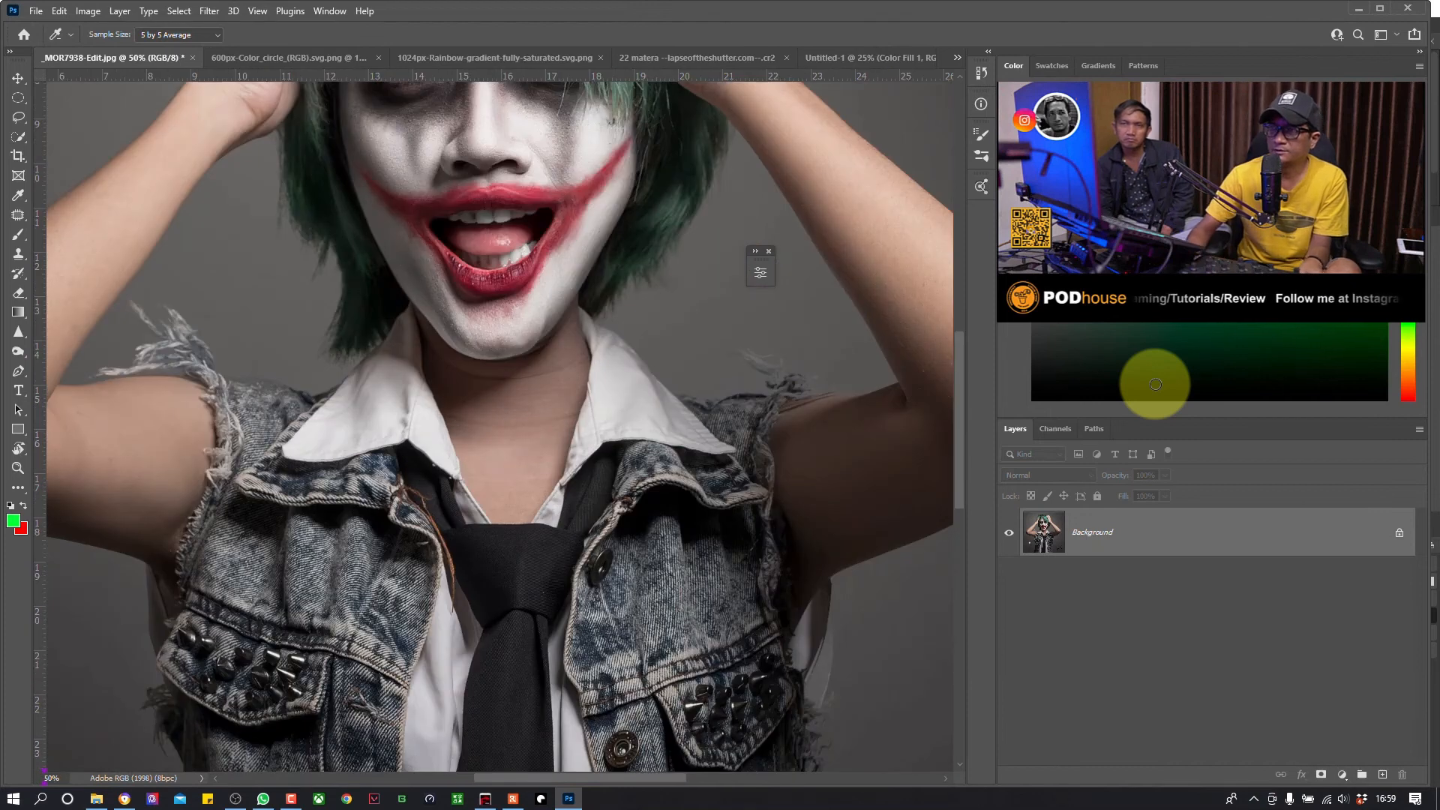
{"action": "left_click_drag", "start_coordinate": [688, 165], "coordinate": [707, 412]}
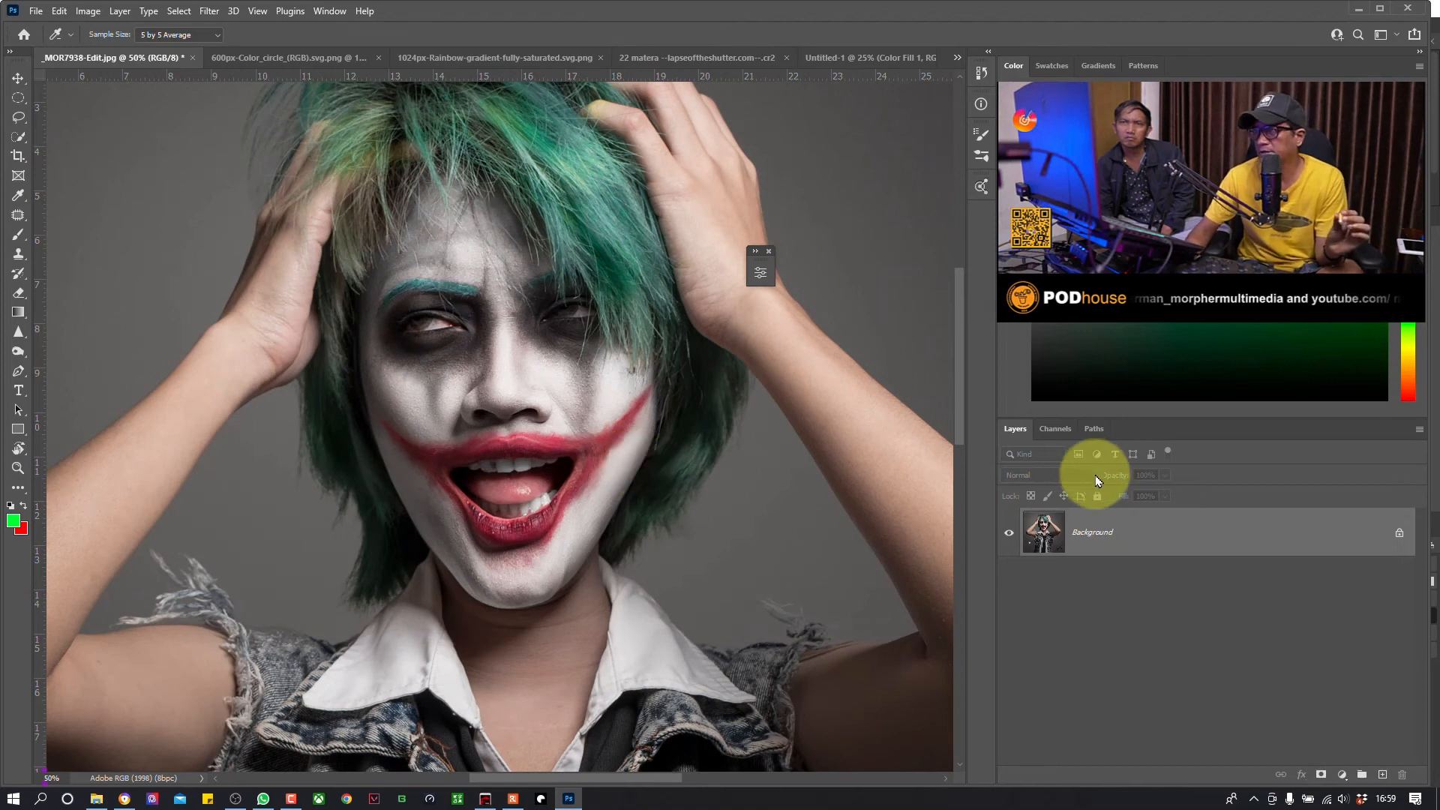
{"action": "left_click", "coordinate": [1343, 776]}
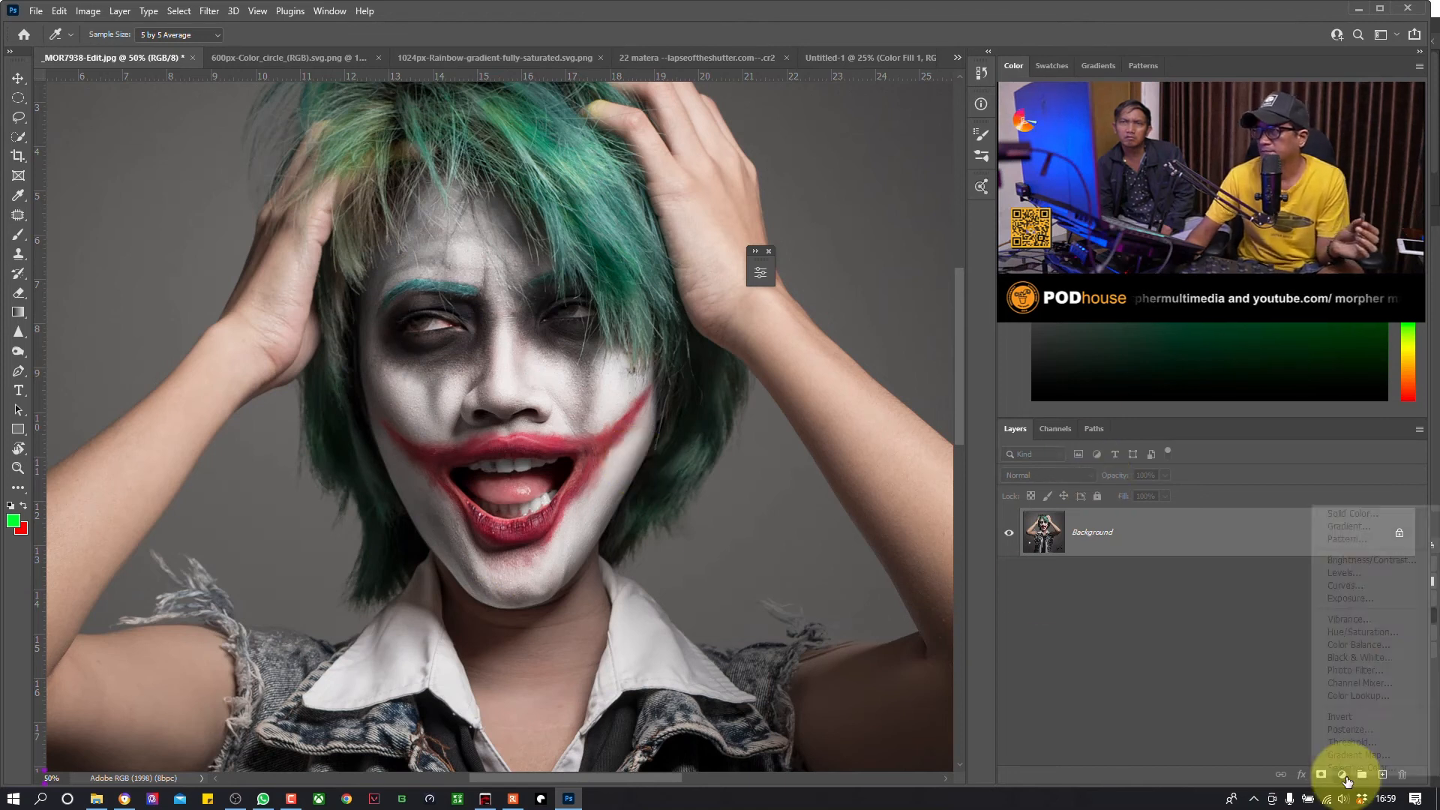
{"action": "left_click", "coordinate": [1361, 632]}
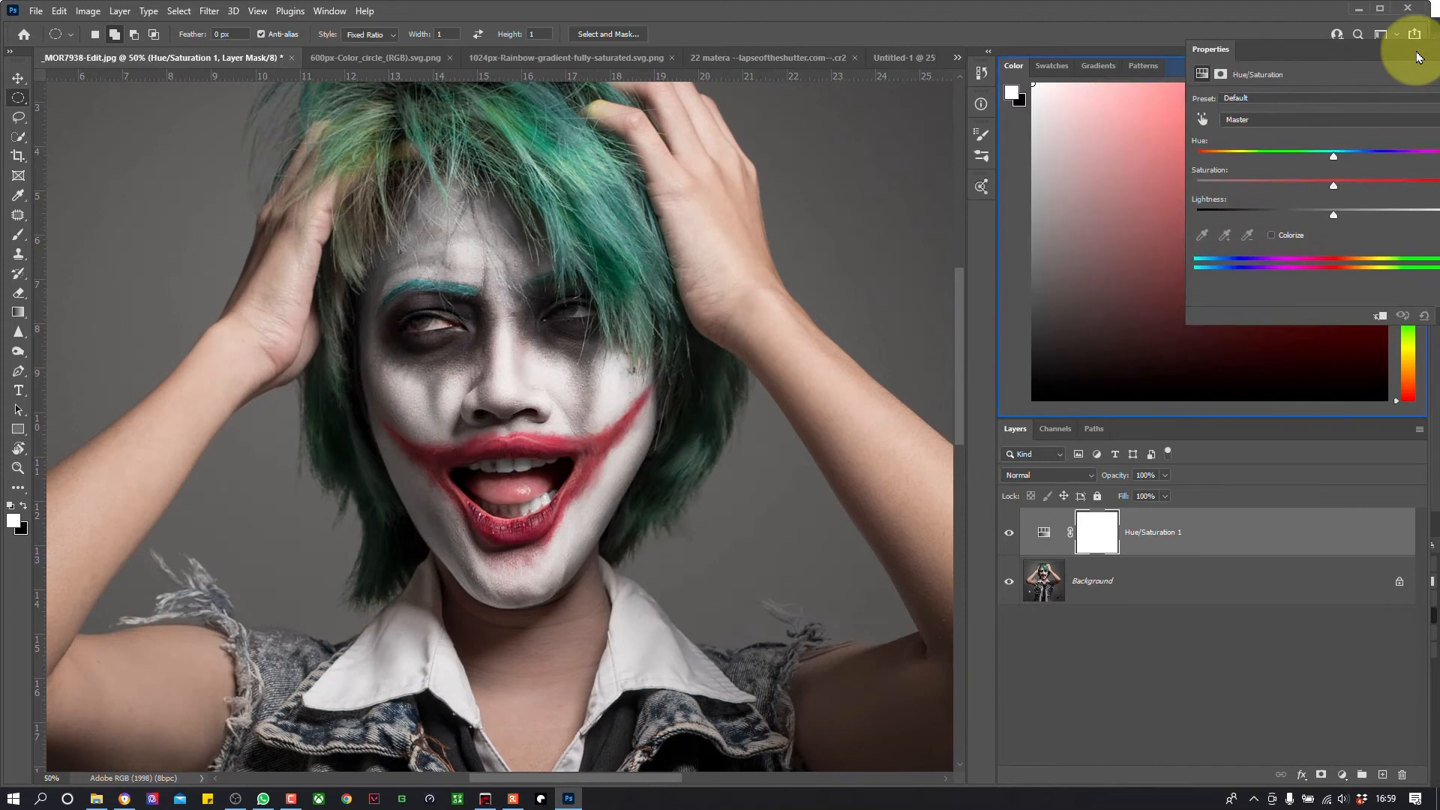
{"action": "left_click_drag", "start_coordinate": [1417, 33], "coordinate": [1222, 113]}
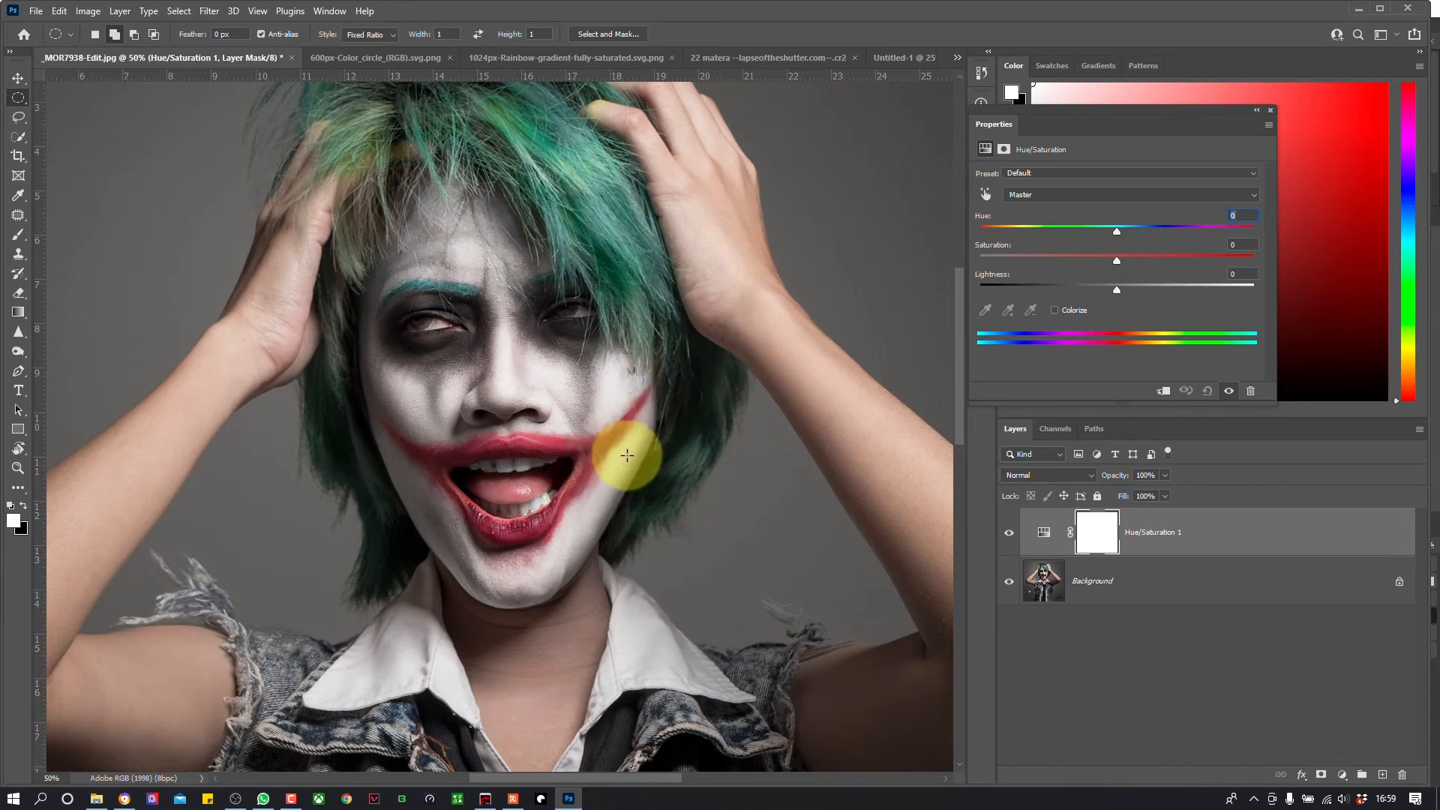
Step: Turn on the on-image adjustment tool with a 5 by 5 Average sample size, and sample the red lips to target Reds
{"action": "left_click", "coordinate": [986, 196]}
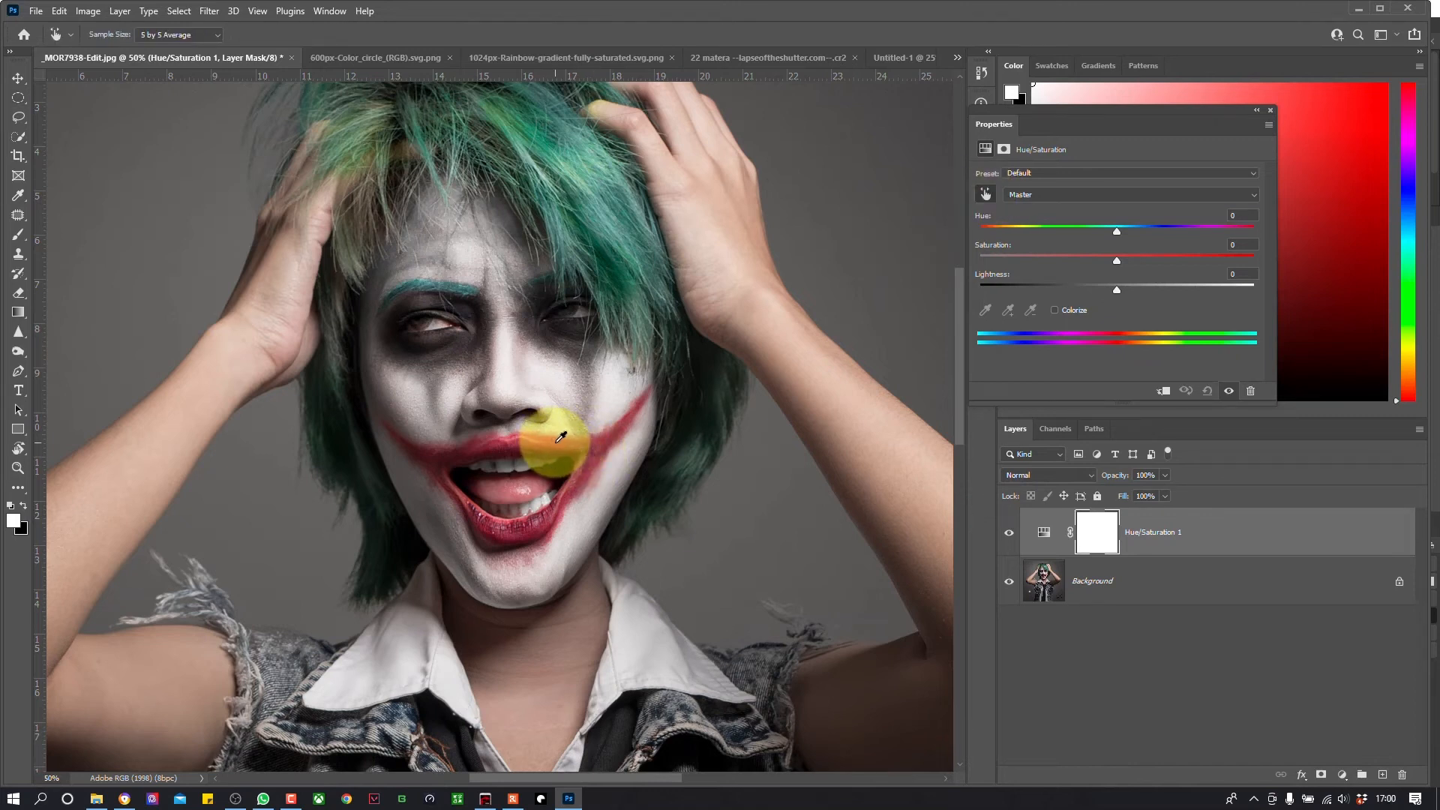
{"action": "left_click", "coordinate": [204, 36]}
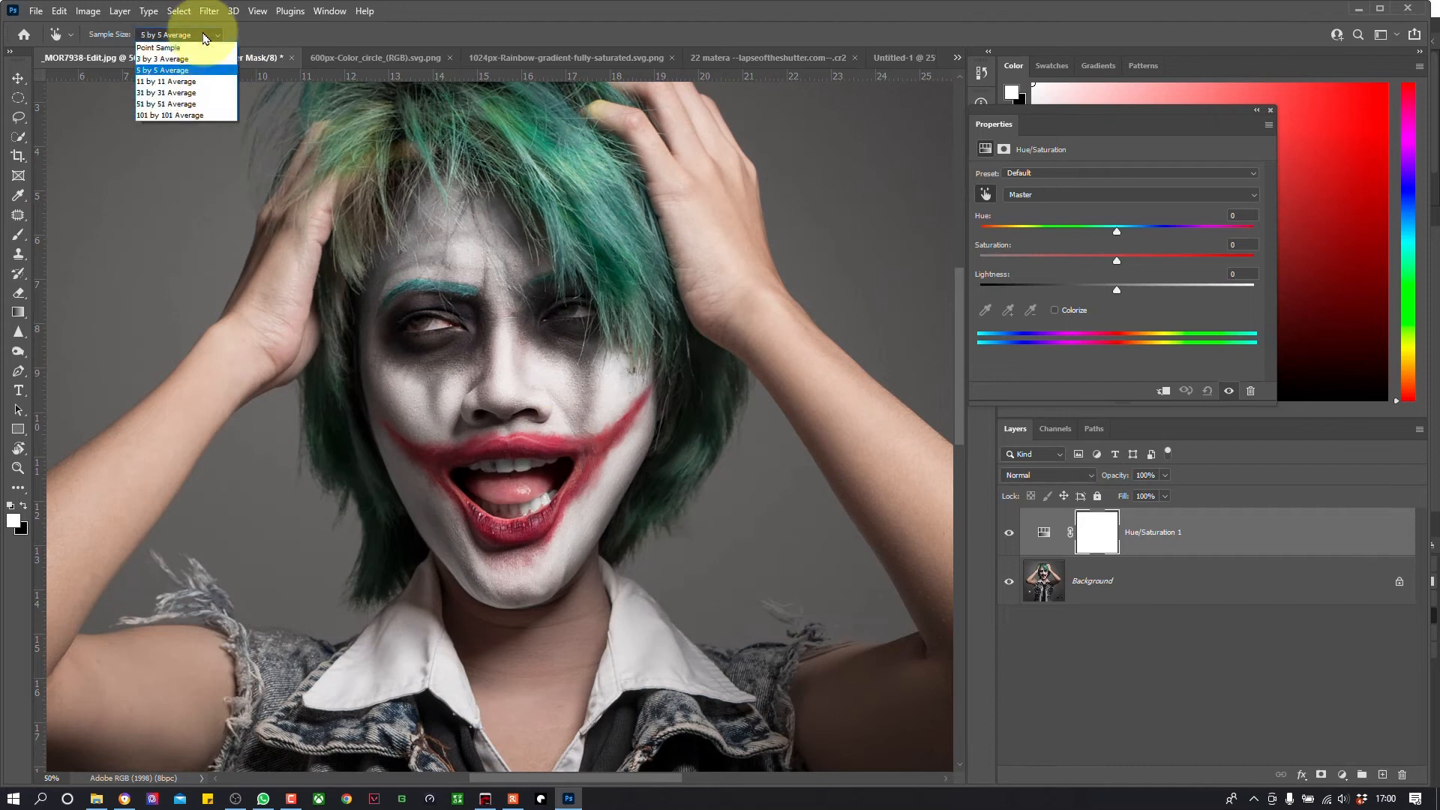
{"action": "left_click", "coordinate": [183, 72]}
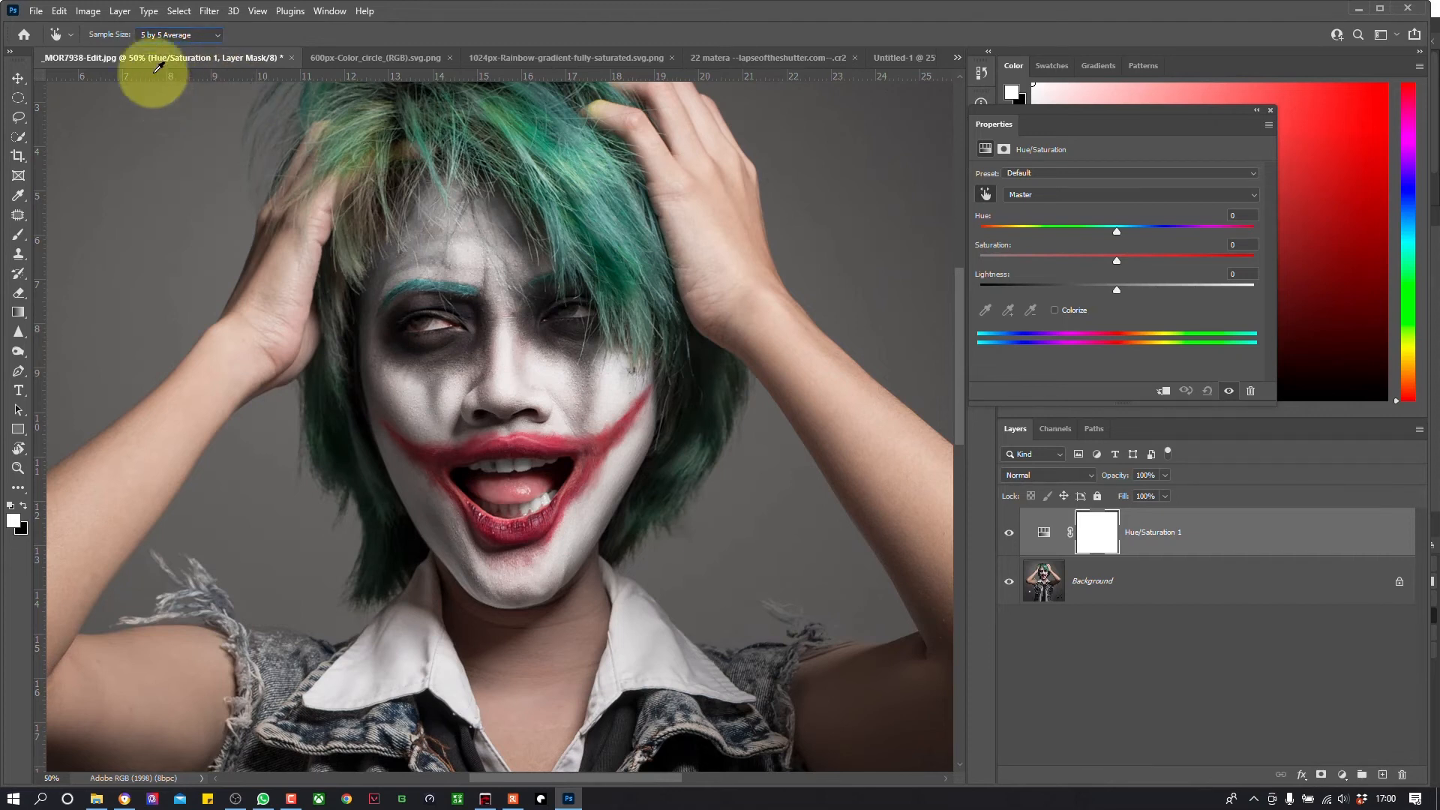
{"action": "left_click", "coordinate": [193, 34]}
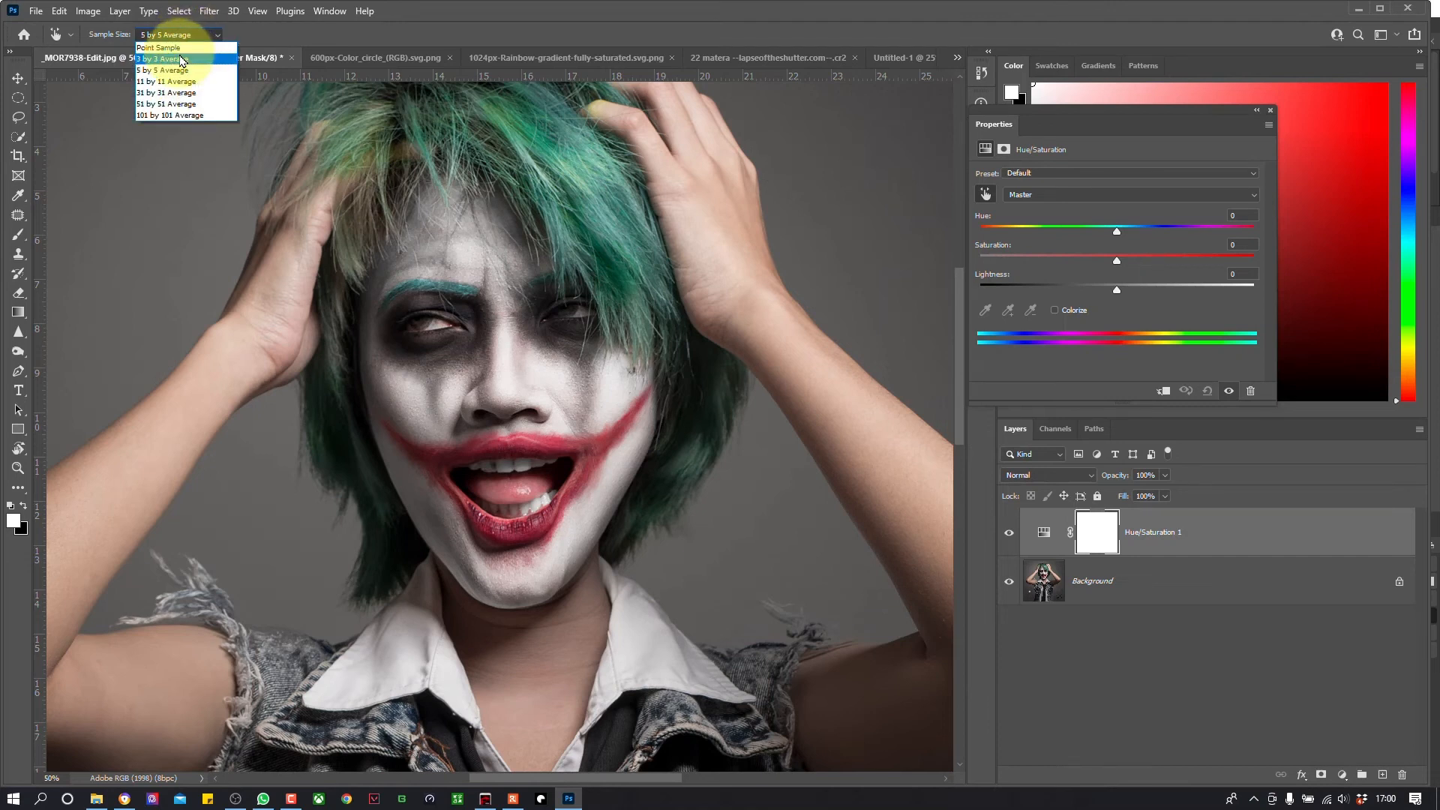
{"action": "left_click", "coordinate": [509, 444]}
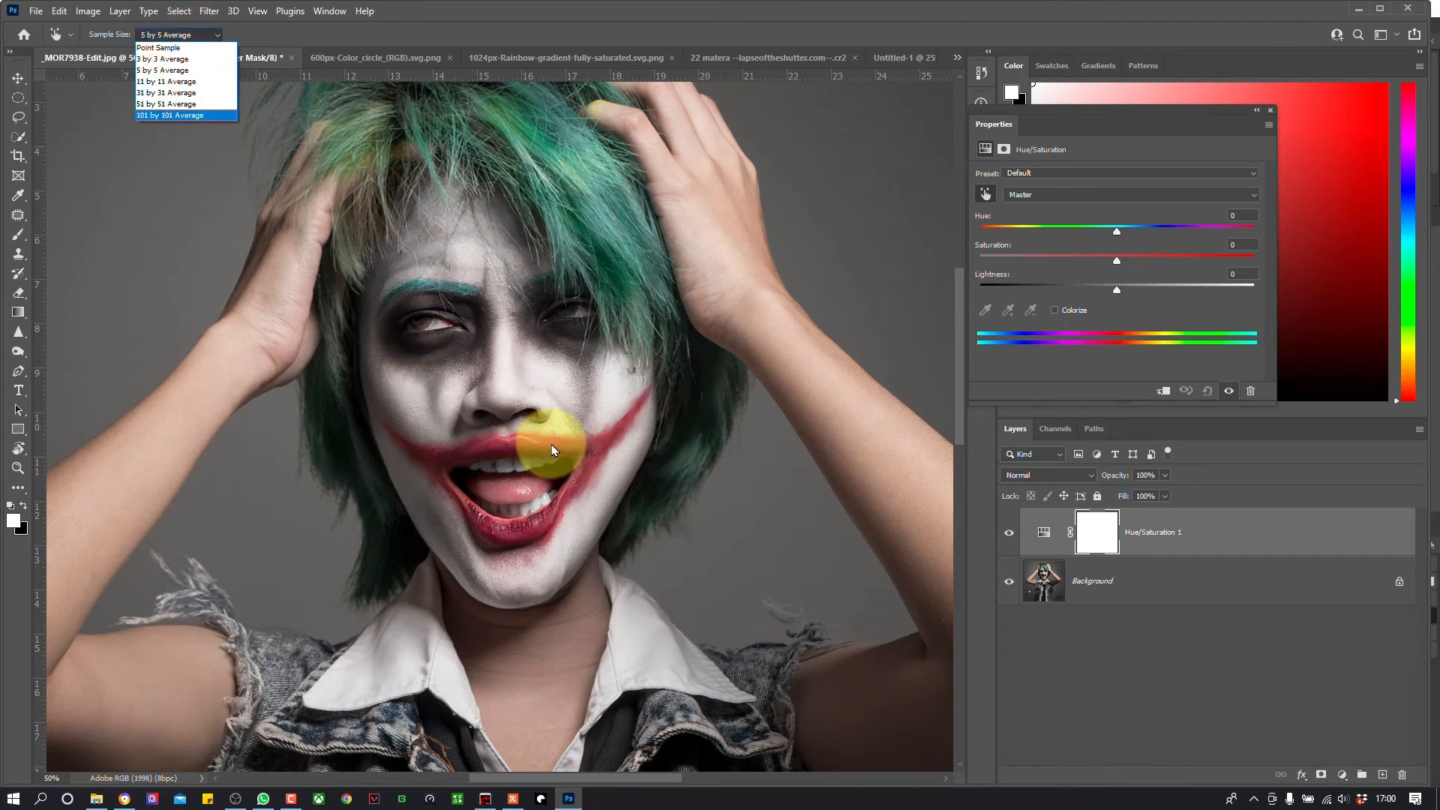
{"action": "left_click", "coordinate": [186, 71]}
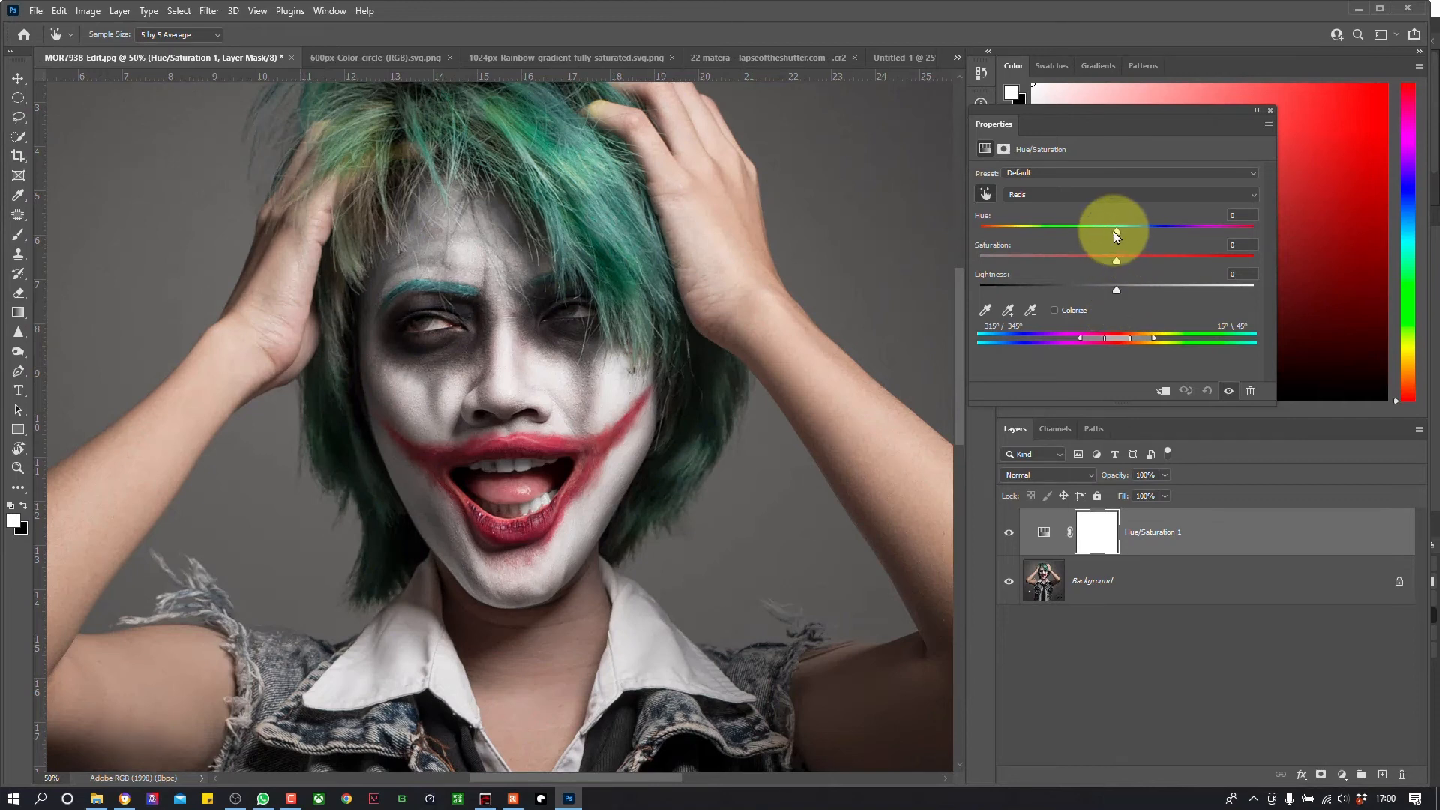
Step: Set the Reds to hue +180 and saturation +39, and narrow the color range to isolate the lips from the skin
{"action": "left_click_drag", "start_coordinate": [1119, 230], "coordinate": [1318, 232]}
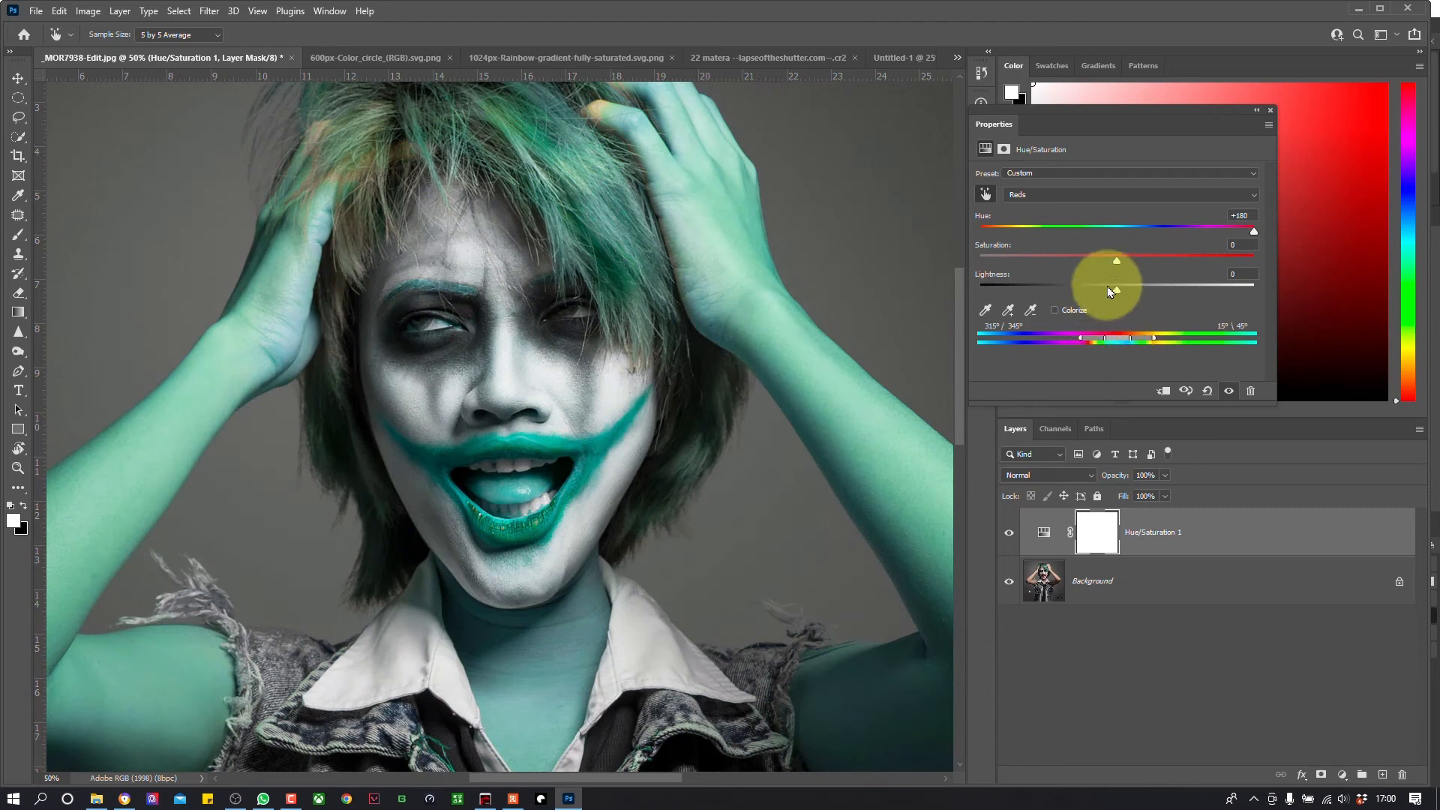
{"action": "left_click_drag", "start_coordinate": [1115, 259], "coordinate": [1166, 260]}
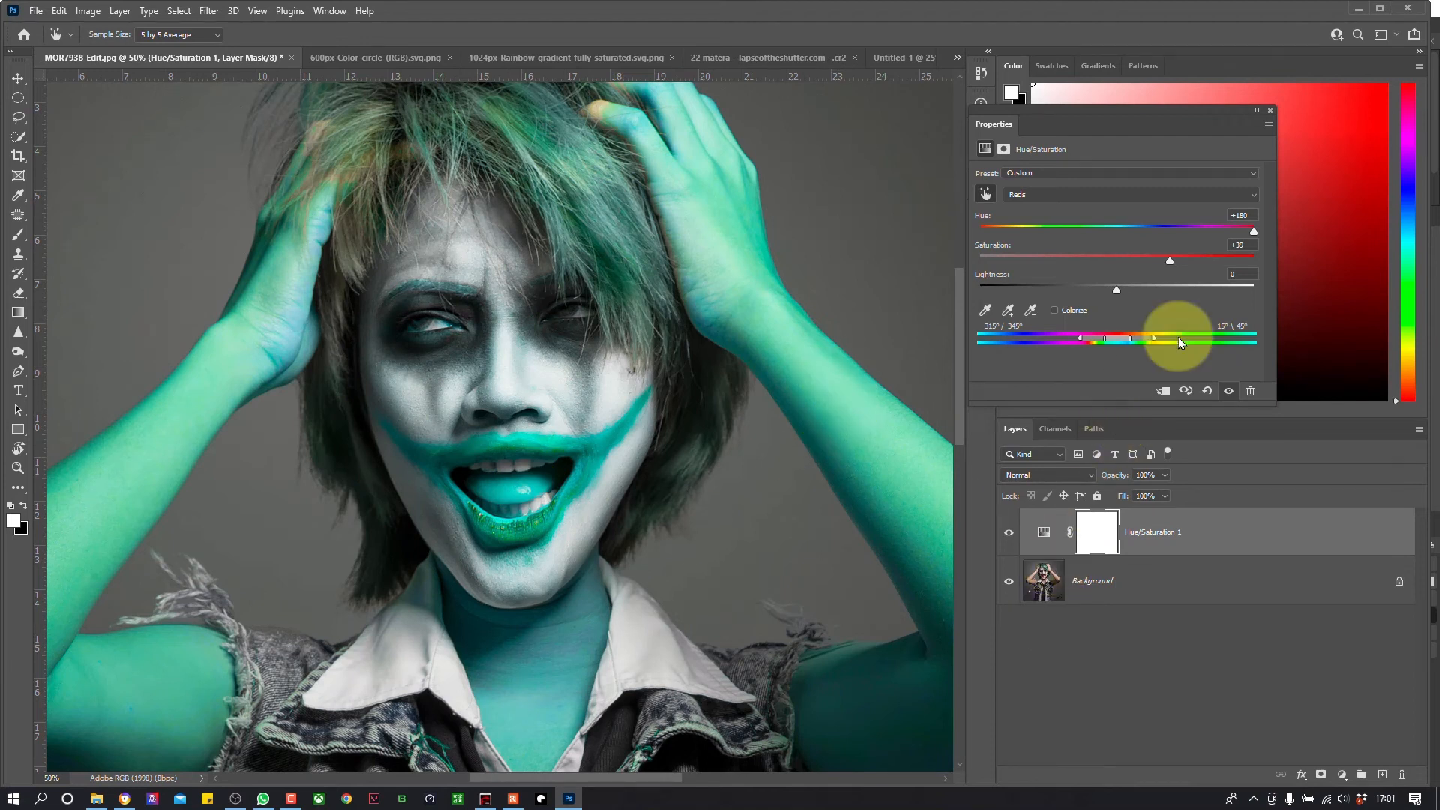
{"action": "left_click_drag", "start_coordinate": [1171, 344], "coordinate": [1144, 342]}
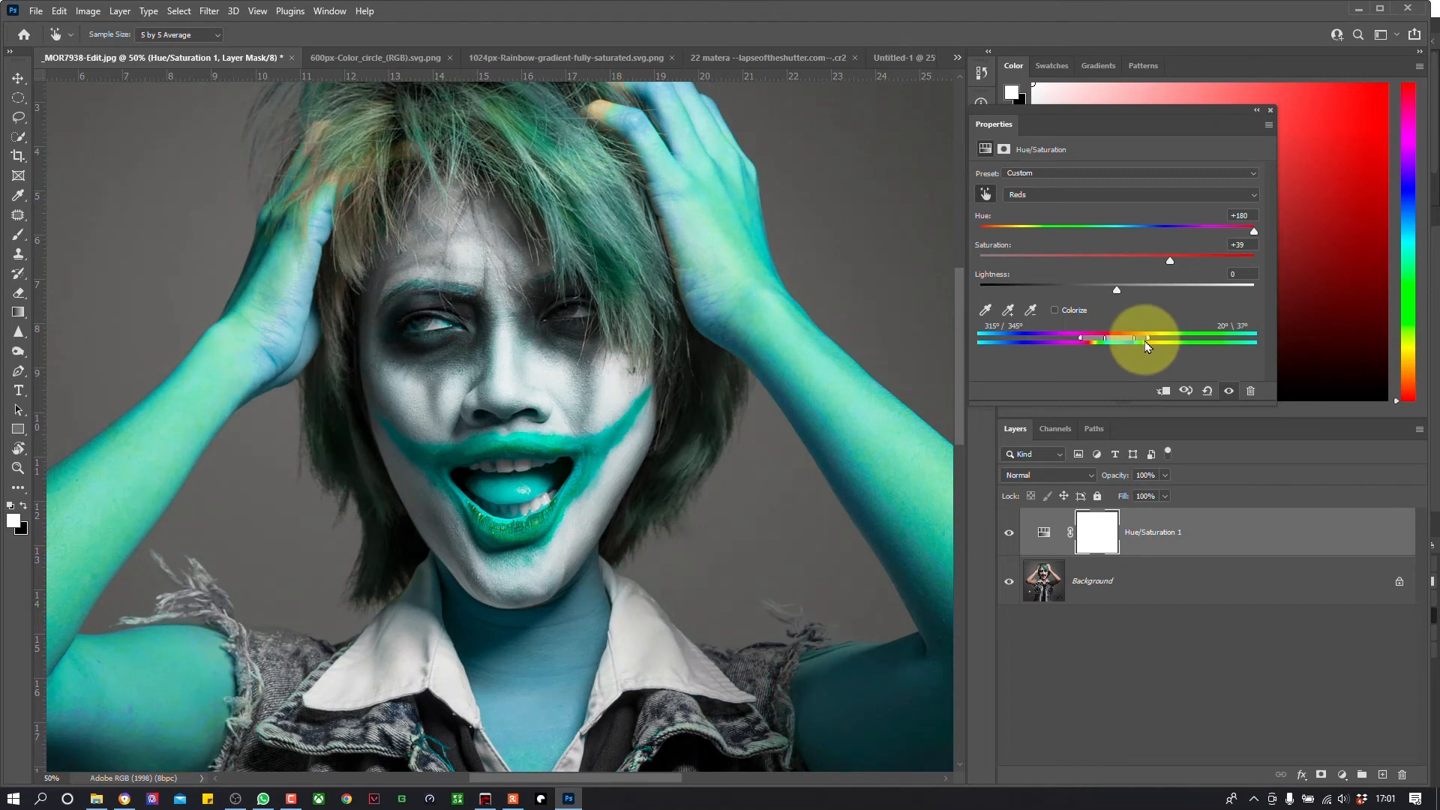
{"action": "left_click_drag", "start_coordinate": [1140, 341], "coordinate": [1129, 343]}
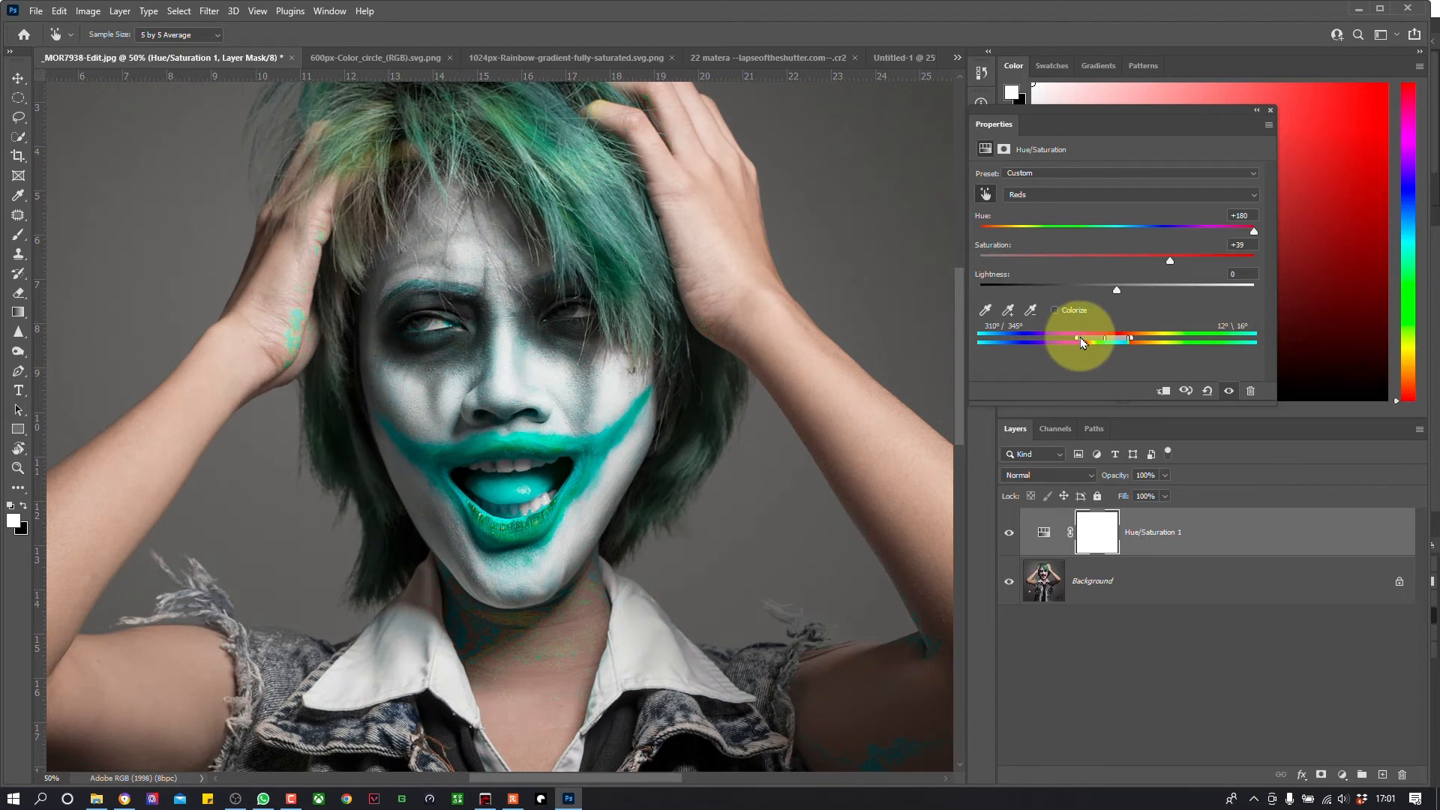
{"action": "left_click_drag", "start_coordinate": [1105, 344], "coordinate": [1107, 345]}
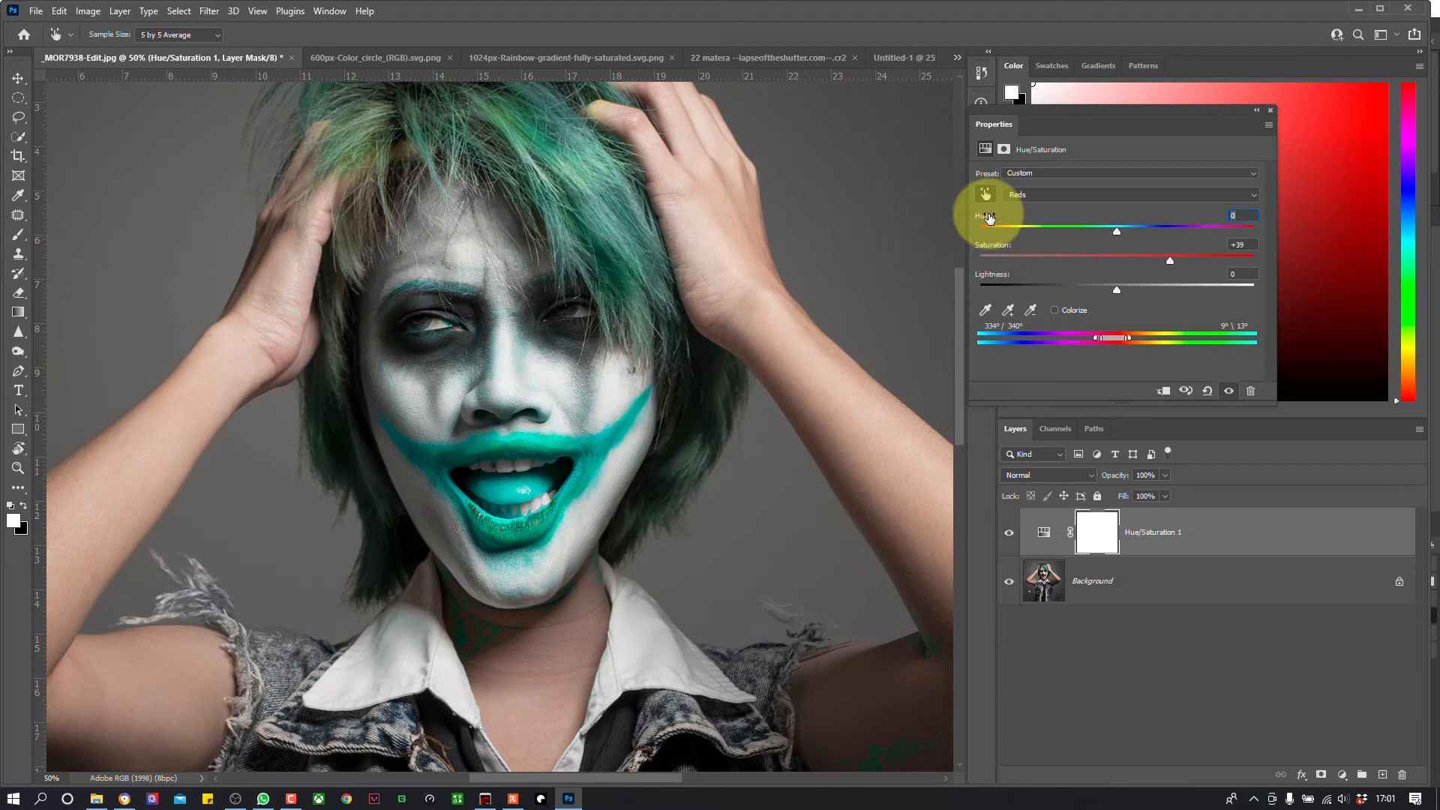
Step: Reset the Reds hue to 0, and adjust the lips to hue -11, saturation +40 and lightness -3
{"action": "key", "text": "Return"}
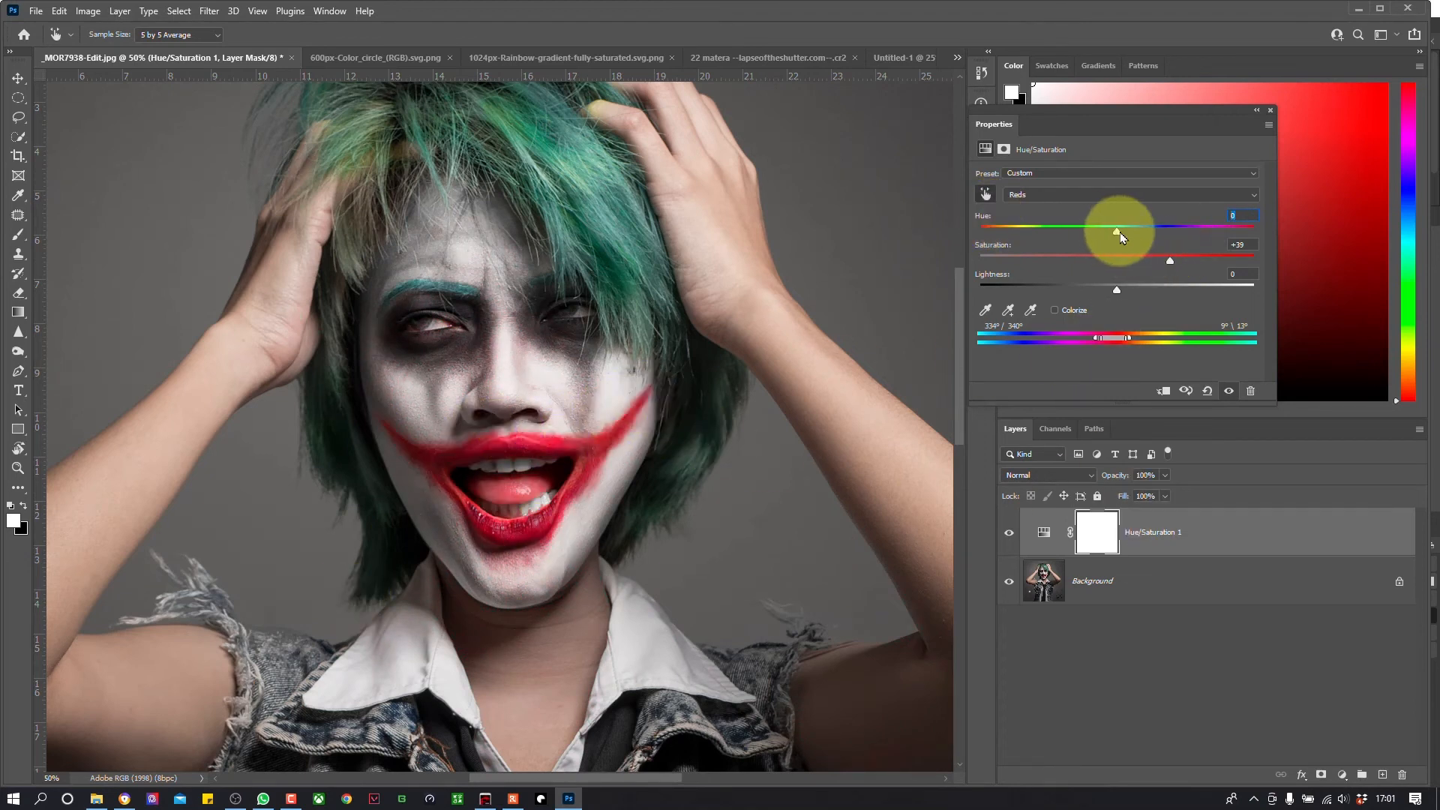
{"action": "mouse_move", "coordinate": [1075, 234]}
{"action": "left_mouse_down"}
{"action": "mouse_move", "coordinate": [1028, 218]}
{"action": "mouse_move", "coordinate": [1237, 200]}
{"action": "mouse_move", "coordinate": [1242, 212]}
{"action": "mouse_move", "coordinate": [1140, 183]}
{"action": "mouse_move", "coordinate": [1250, 198]}
{"action": "mouse_move", "coordinate": [1124, 179]}
{"action": "mouse_move", "coordinate": [1048, 205]}
{"action": "mouse_move", "coordinate": [1185, 227]}
{"action": "mouse_move", "coordinate": [1099, 227]}
{"action": "mouse_move", "coordinate": [1182, 240]}
{"action": "mouse_move", "coordinate": [1082, 232]}
{"action": "left_mouse_up"}
{"action": "mouse_move", "coordinate": [1169, 262]}
{"action": "left_mouse_down"}
{"action": "mouse_move", "coordinate": [1205, 260]}
{"action": "mouse_move", "coordinate": [1172, 261]}
{"action": "left_mouse_up"}
{"action": "left_click_drag", "start_coordinate": [1058, 286], "coordinate": [1112, 285]}
Step: Check the lip color against the whole portrait, and recolor the lips orange with a Reds hue of +34
{"action": "scroll", "coordinate": [961, 449], "scroll_direction": "down", "scroll_amount": 5}
{"action": "left_click_drag", "start_coordinate": [962, 463], "coordinate": [959, 411]}
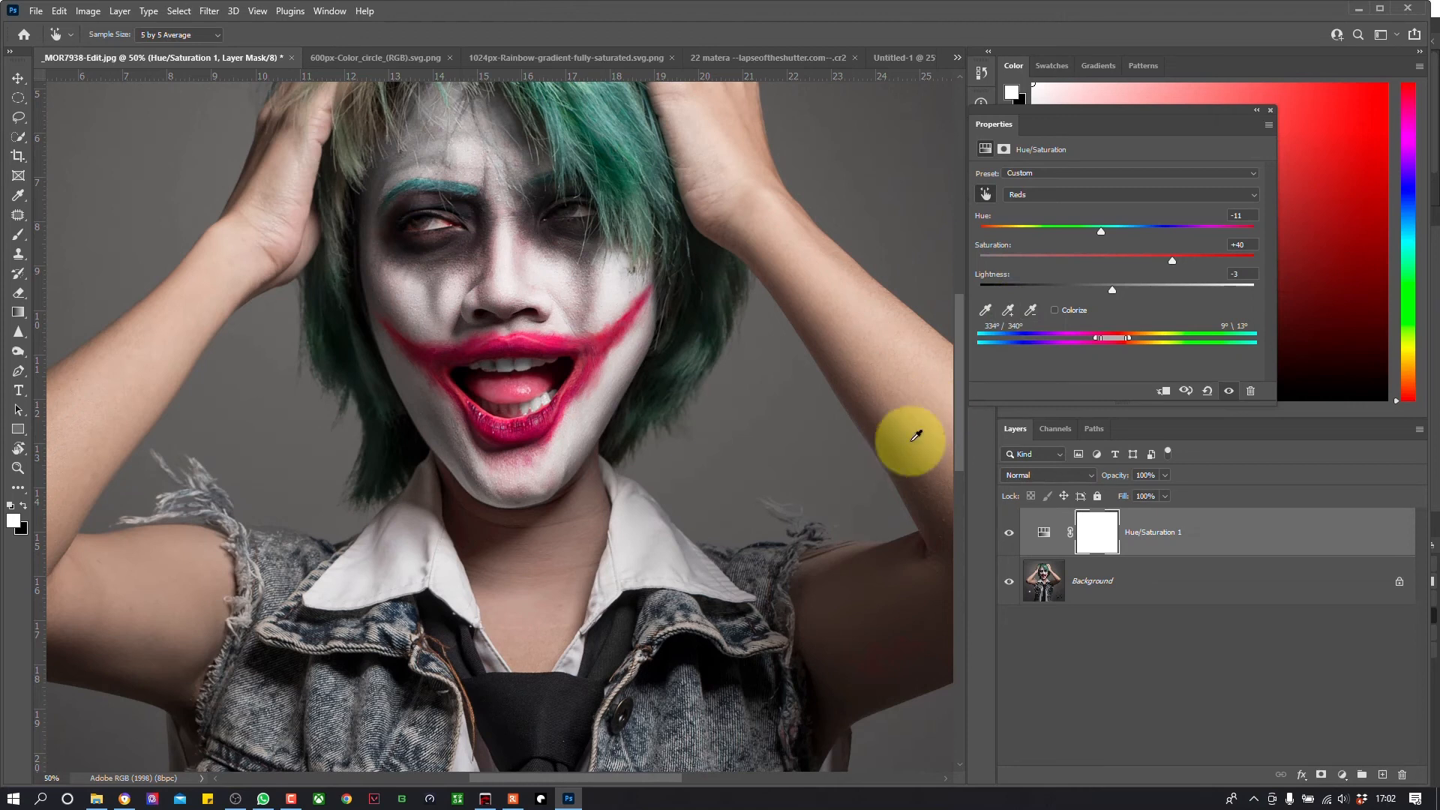
{"action": "left_click_drag", "start_coordinate": [959, 433], "coordinate": [963, 388]}
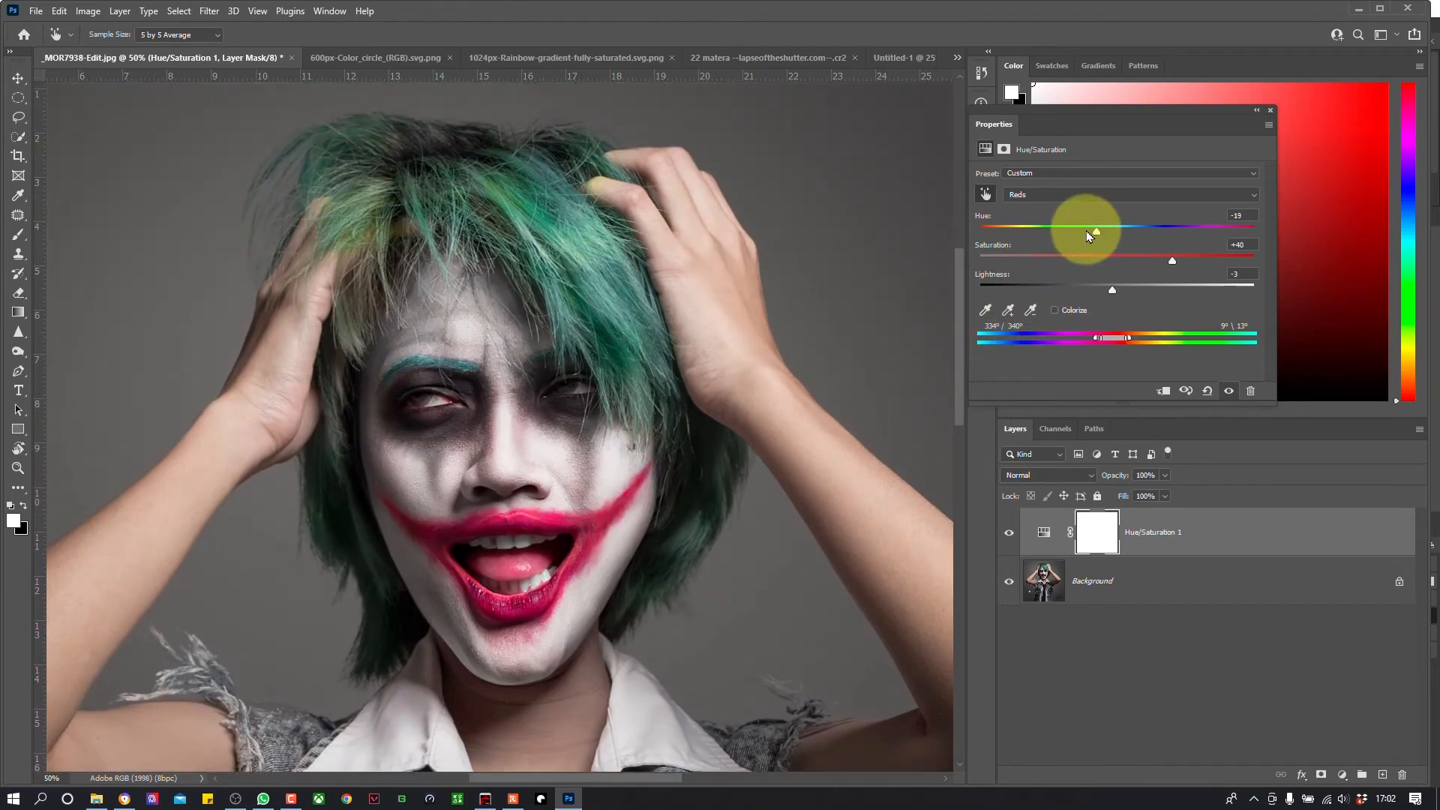
{"action": "mouse_move", "coordinate": [1138, 232]}
{"action": "left_mouse_down"}
{"action": "mouse_move", "coordinate": [1276, 232]}
{"action": "mouse_move", "coordinate": [1070, 225]}
{"action": "mouse_move", "coordinate": [1192, 246]}
{"action": "mouse_move", "coordinate": [1122, 232]}
{"action": "mouse_move", "coordinate": [1163, 242]}
{"action": "left_mouse_up"}
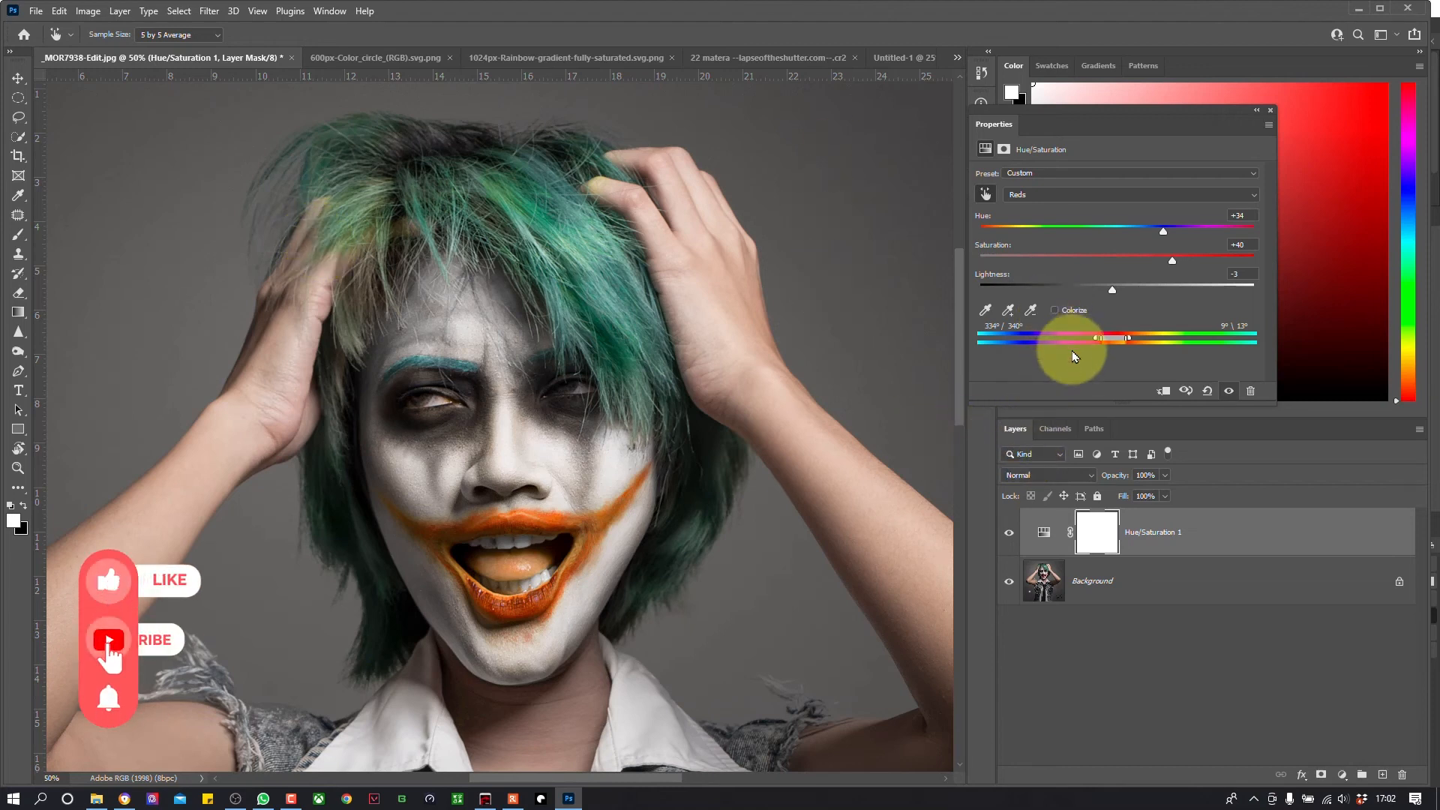
Step: View the 22 matera photo and return to the _MOR7938-Edit.jpg portrait
{"action": "left_click", "coordinate": [767, 58]}
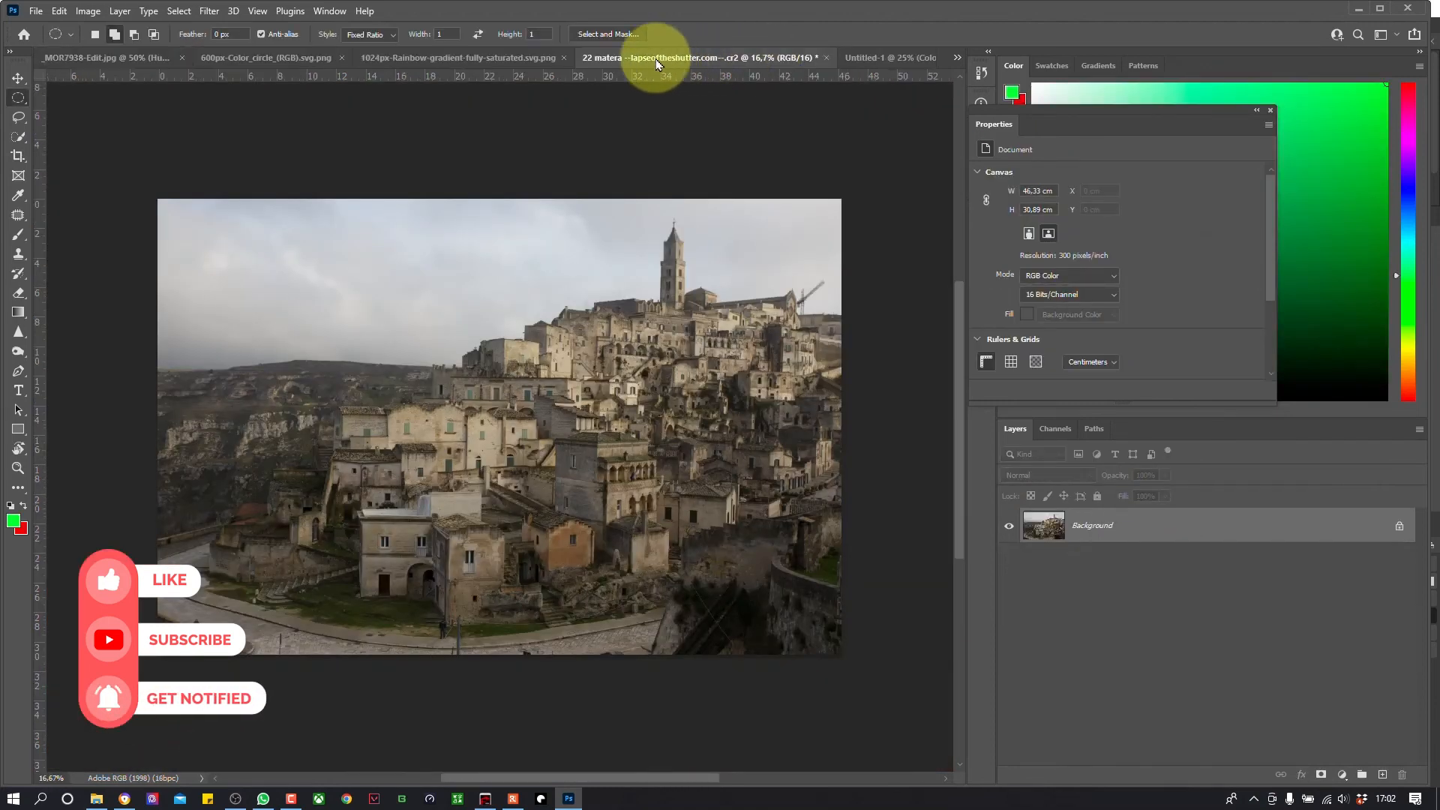
{"action": "left_click", "coordinate": [525, 57]}
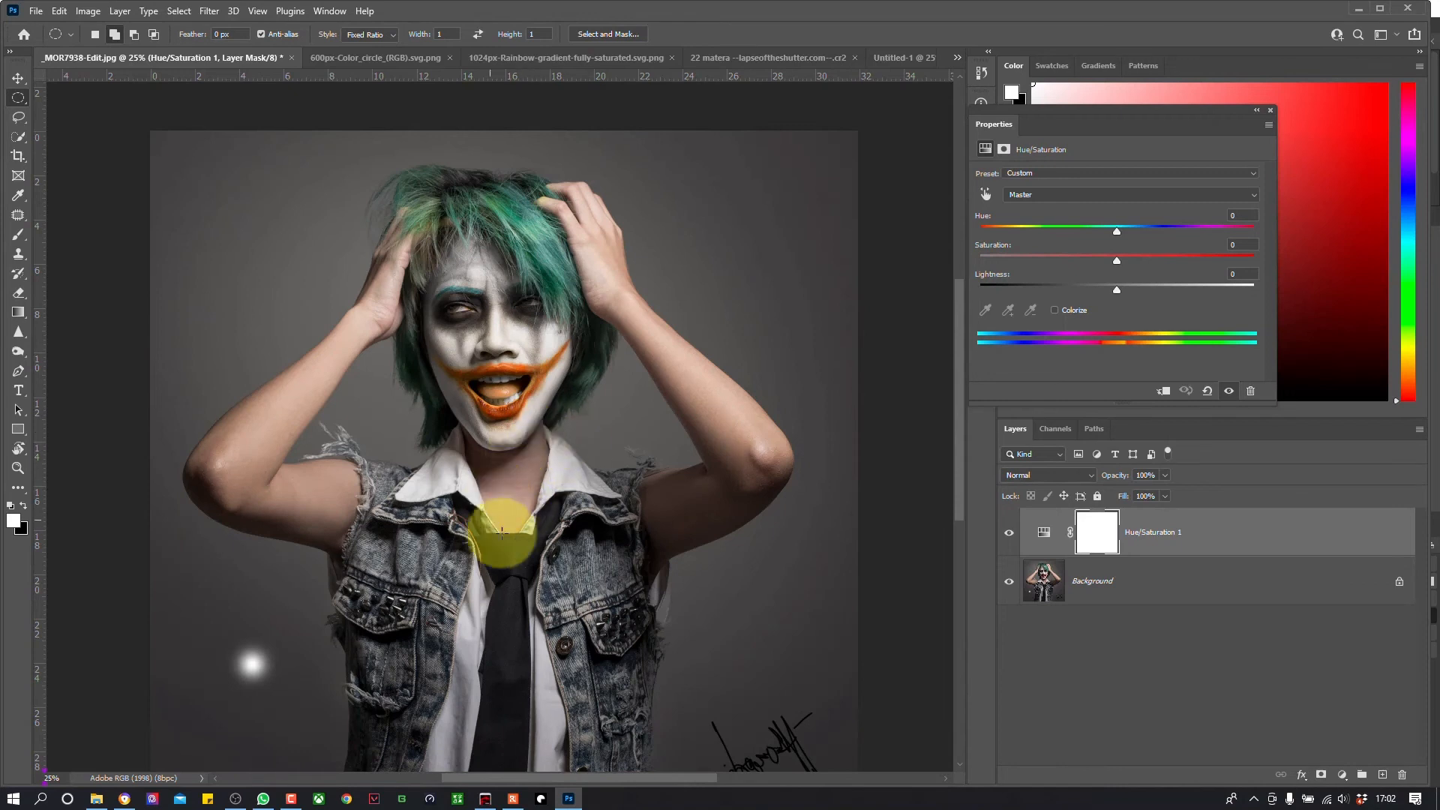
Step: Hide the Hue/Saturation 1 adjustment layer and make the Background layer active
{"action": "left_click", "coordinate": [1279, 539]}
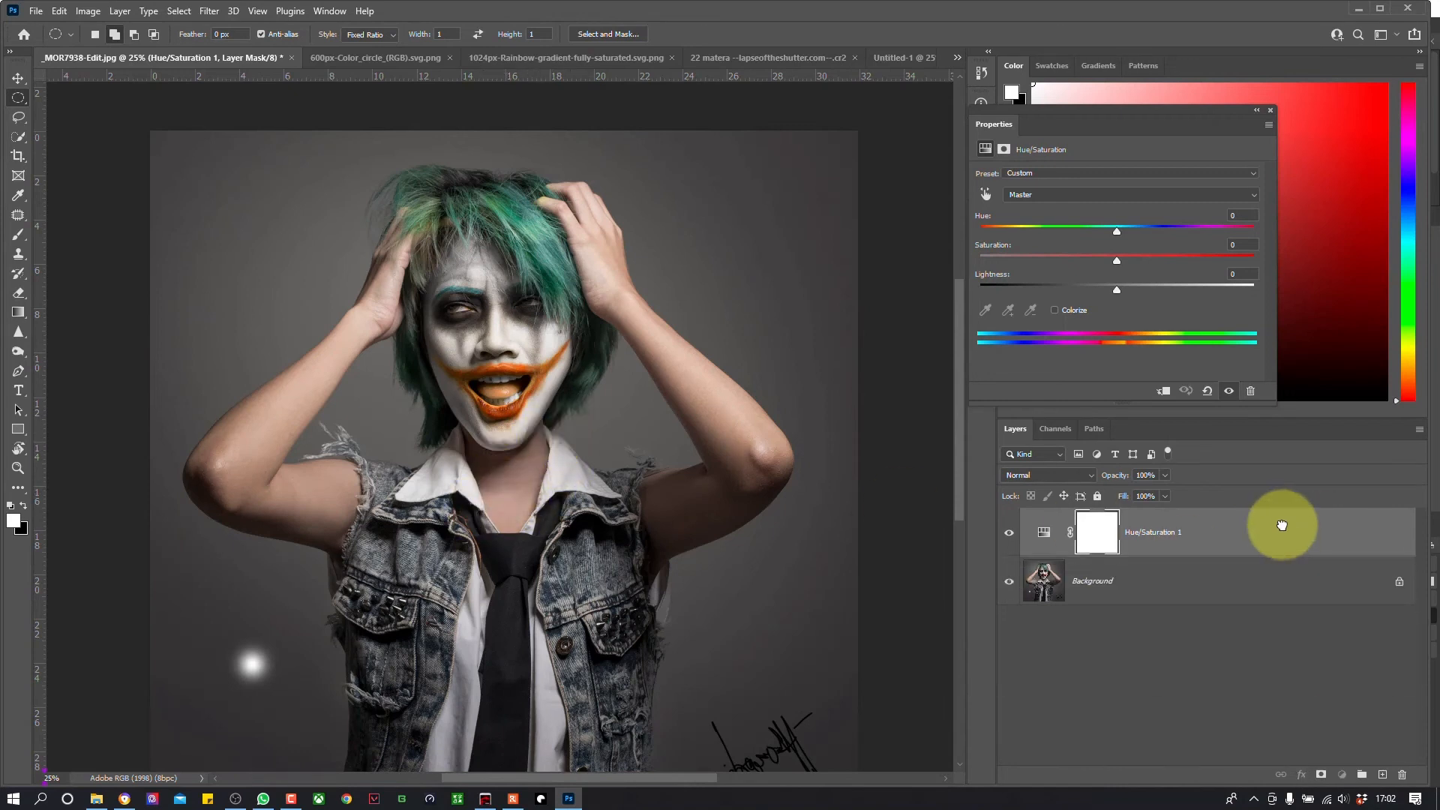
{"action": "left_click", "coordinate": [1008, 532]}
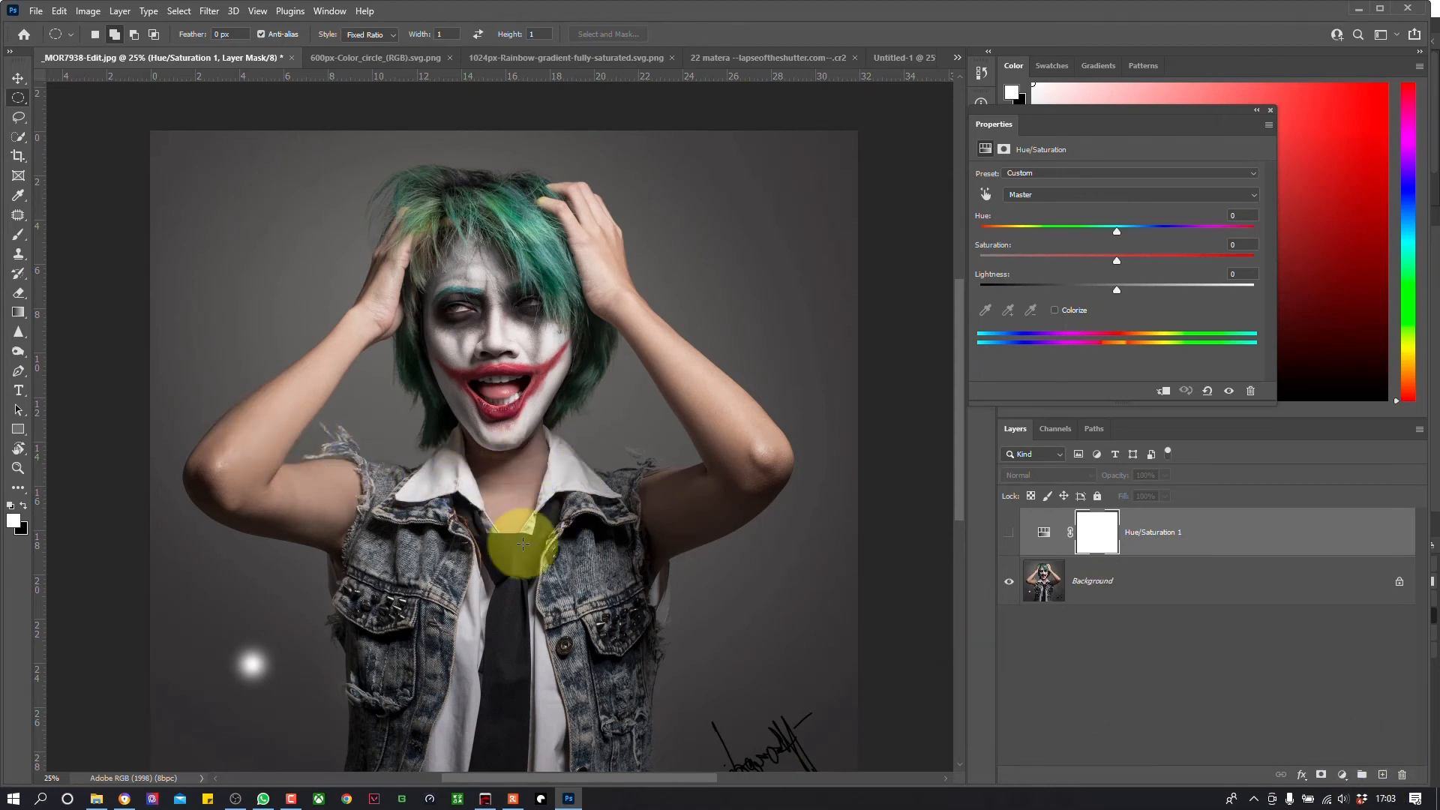
{"action": "left_click", "coordinate": [1094, 589]}
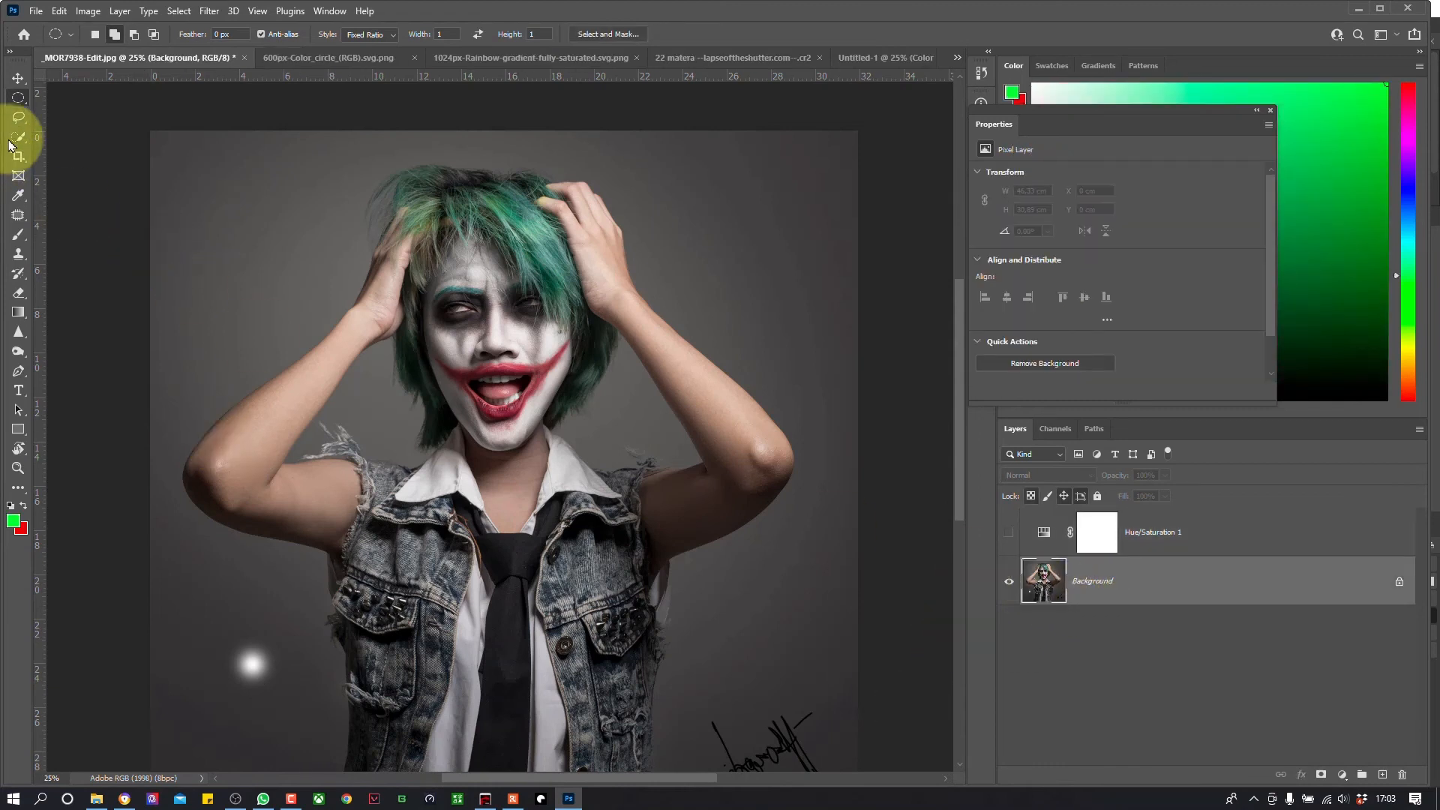
Step: Select a rectangular skin patch about 1.24 × 1.04 cm near the elbow on the image's right side and copy it to a new layer
{"action": "right_click", "coordinate": [18, 97]}
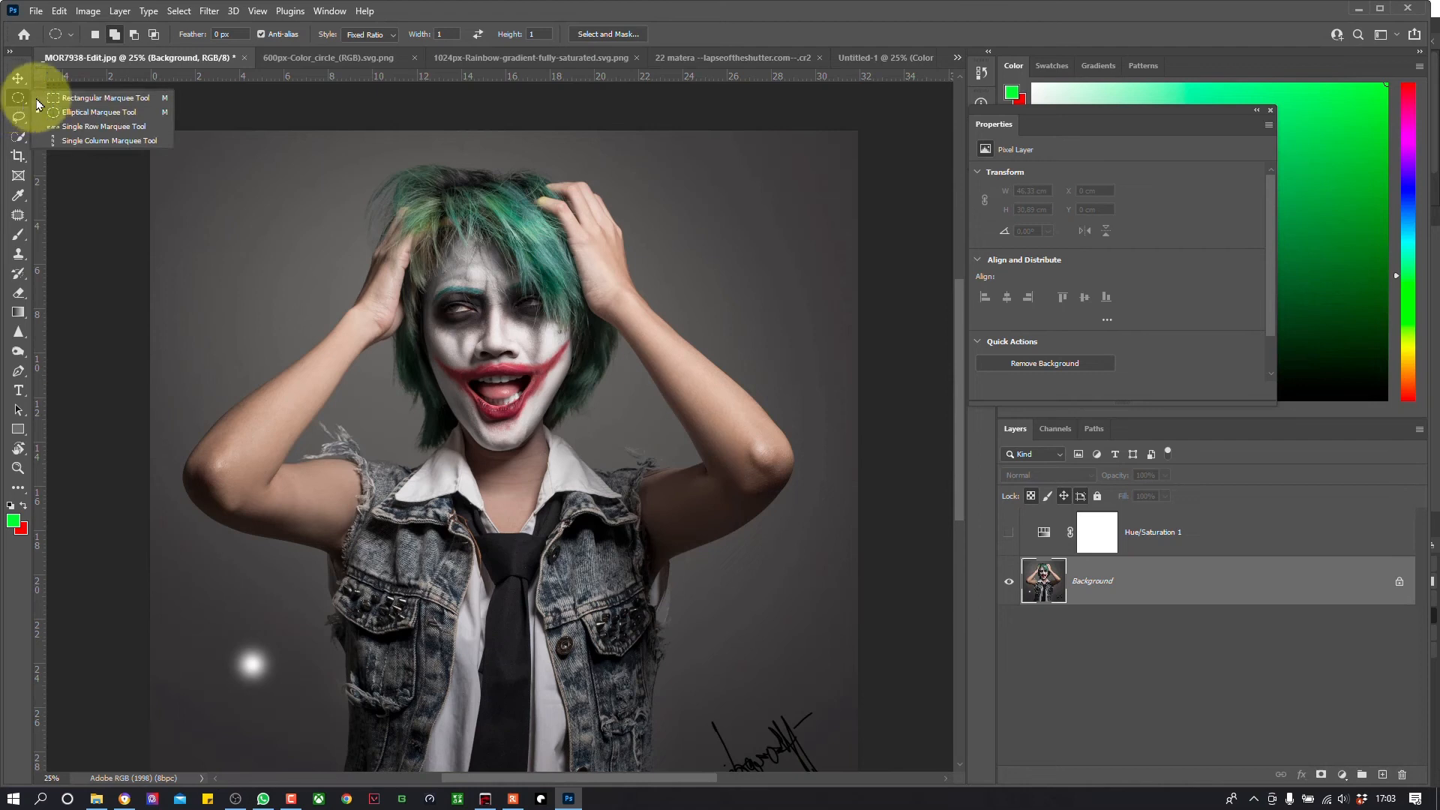
{"action": "left_click", "coordinate": [75, 113]}
{"action": "key", "text": "shift+m"}
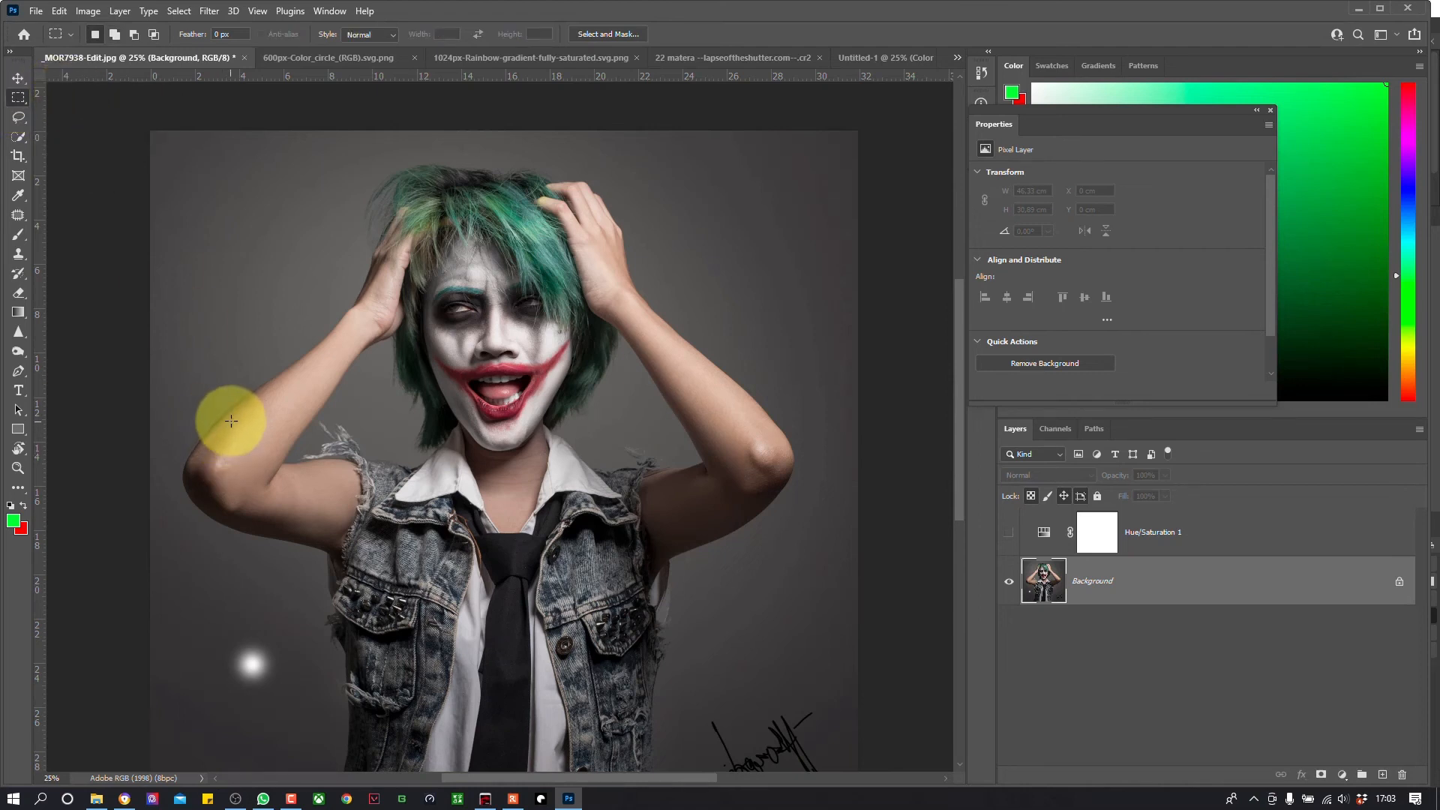
{"action": "left_click_drag", "start_coordinate": [231, 421], "coordinate": [246, 435]}
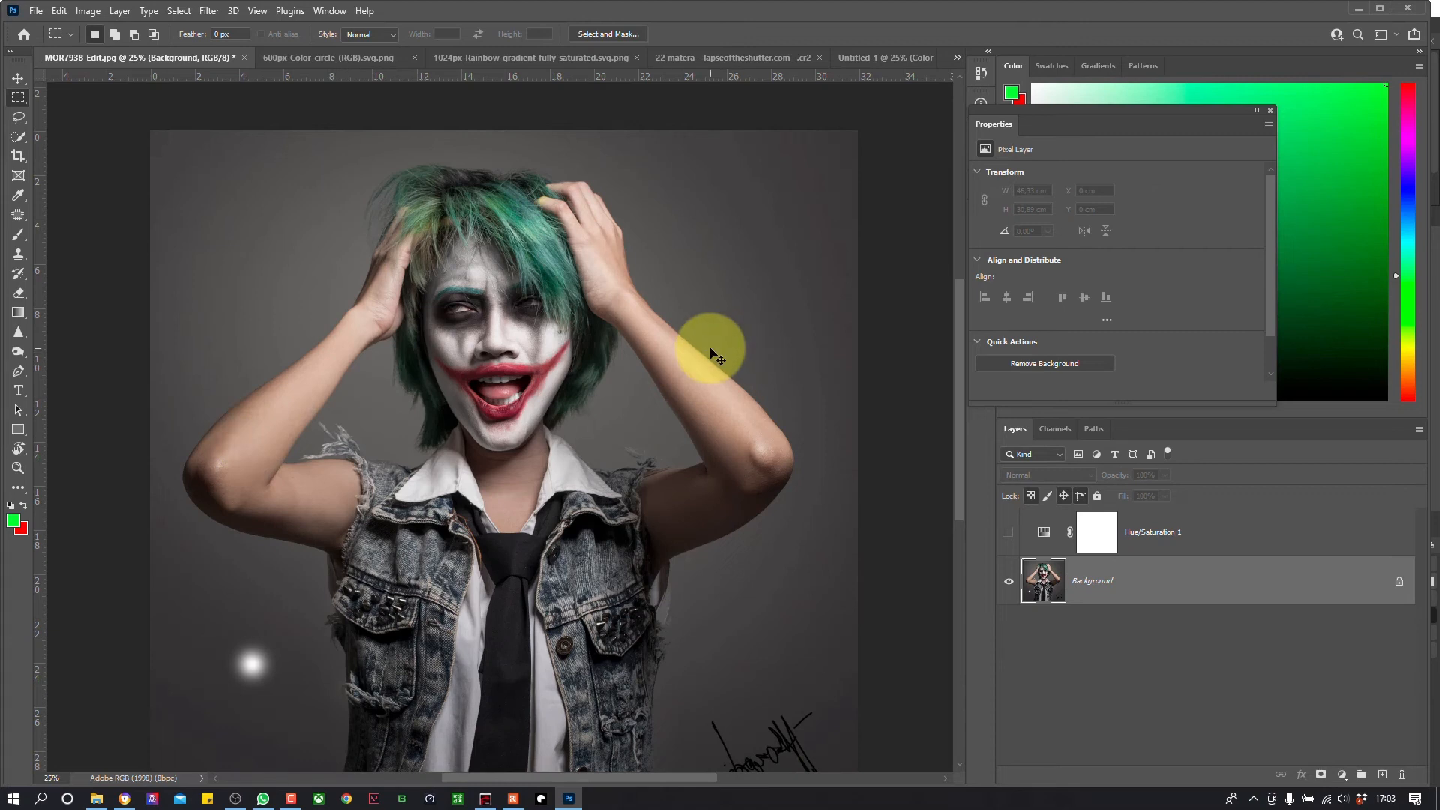
{"action": "key", "text": "ctrl+plus"}
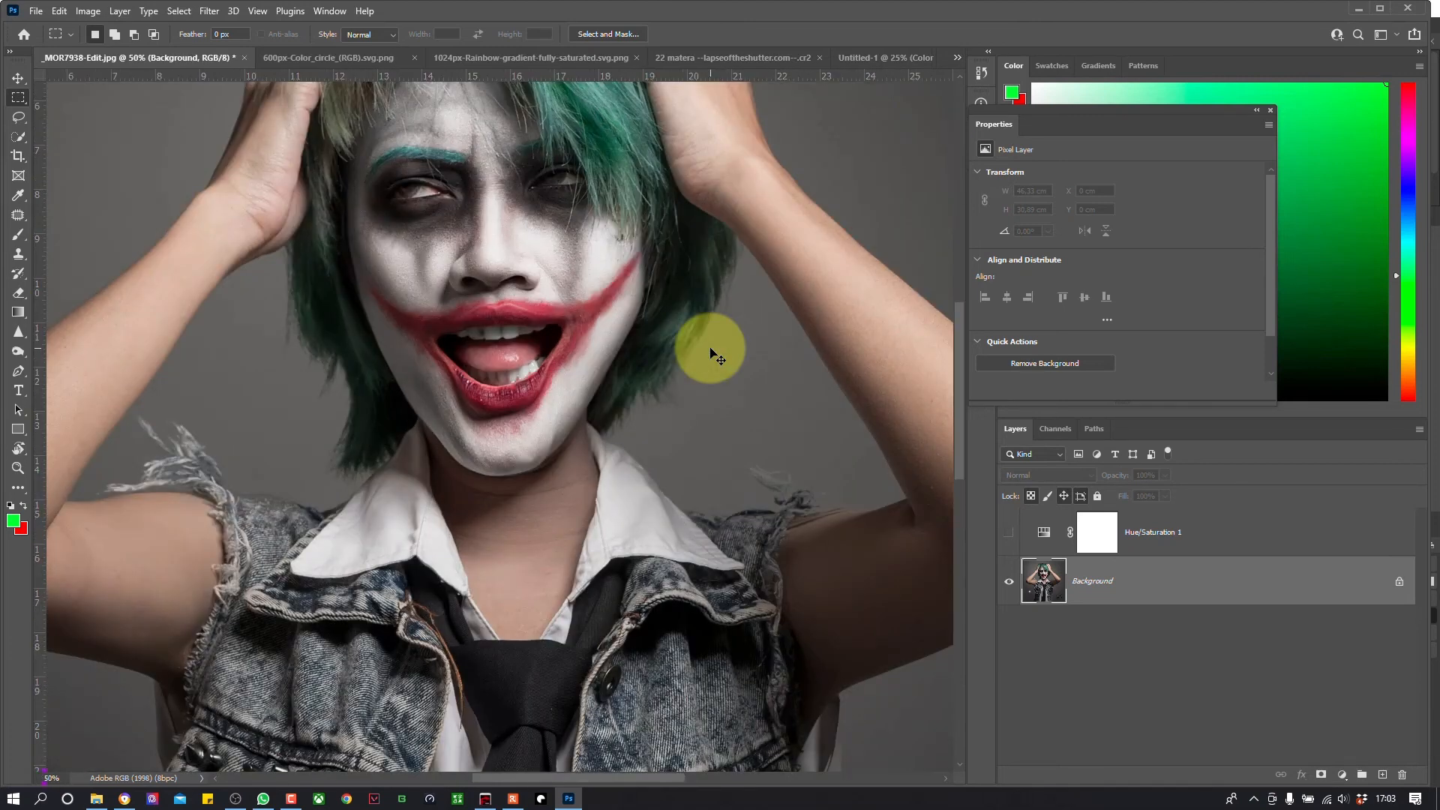
{"action": "left_click_drag", "start_coordinate": [405, 439], "coordinate": [269, 396]}
{"action": "left_click_drag", "start_coordinate": [802, 379], "coordinate": [857, 424]}
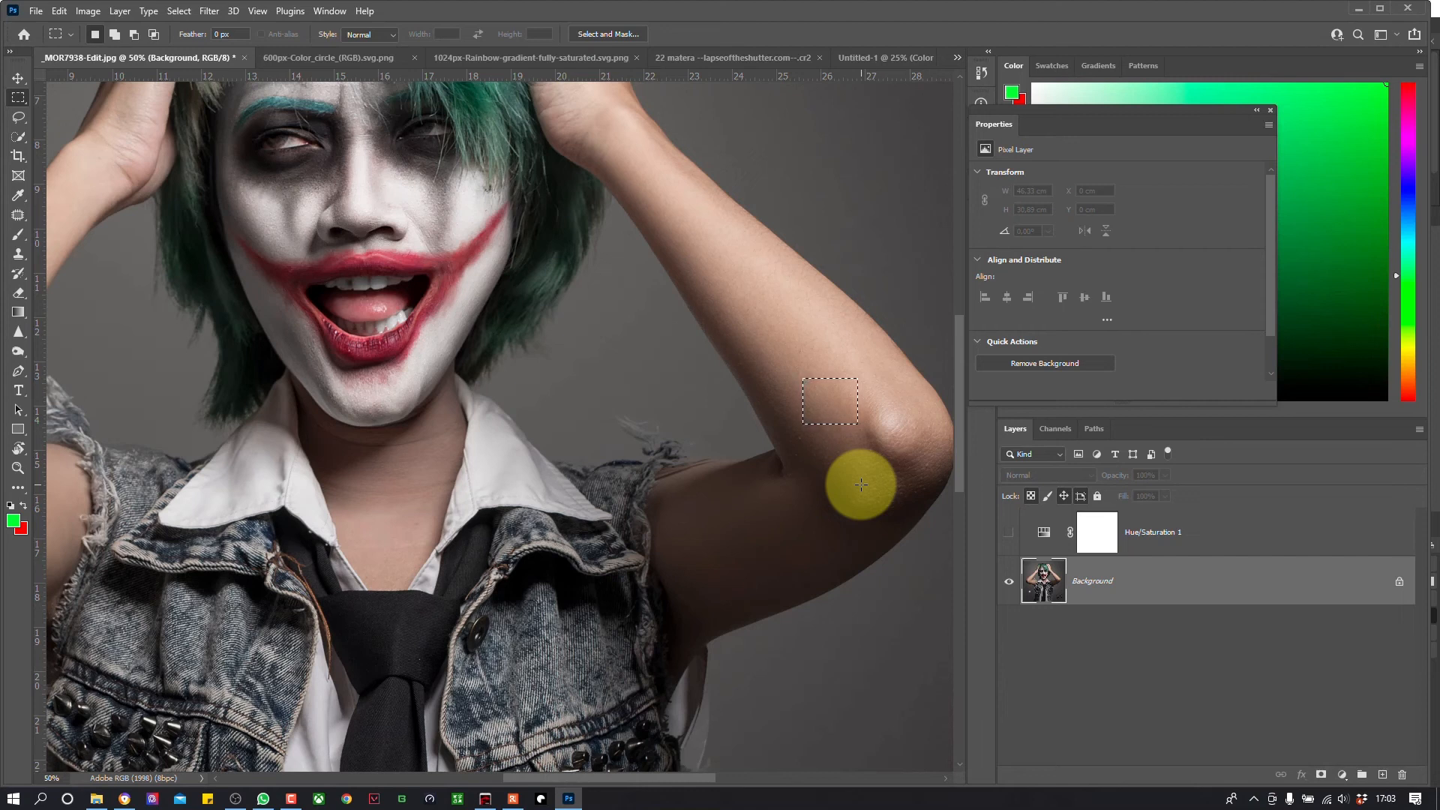
{"action": "key", "text": "ctrl+j"}
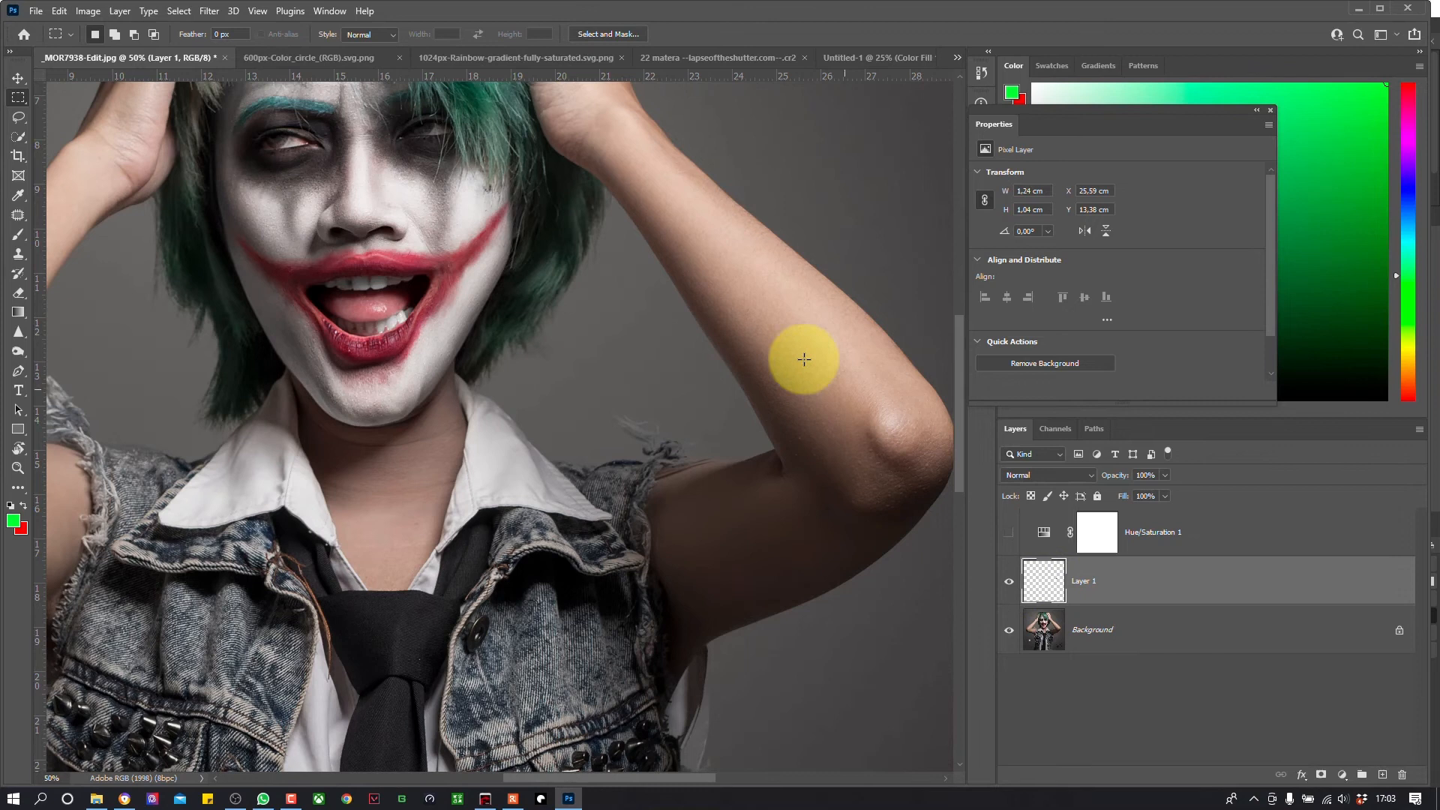
Step: Move the copied skin patch onto the gray backdrop above the arm and apply an Average blur
{"action": "left_click", "coordinate": [20, 79]}
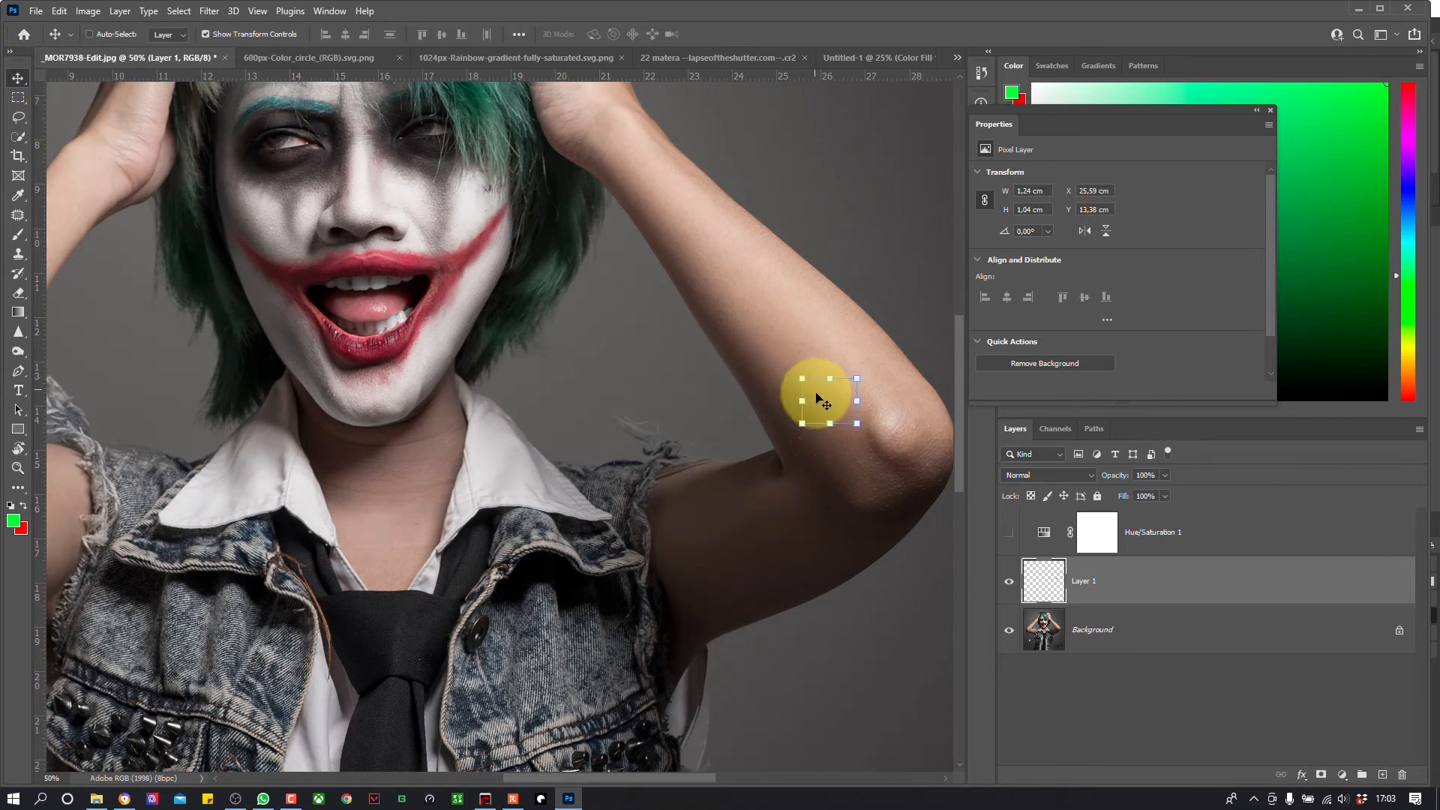
{"action": "left_click_drag", "start_coordinate": [831, 245], "coordinate": [835, 175]}
{"action": "left_click", "coordinate": [179, 10]}
{"action": "mouse_move", "coordinate": [209, 11]}
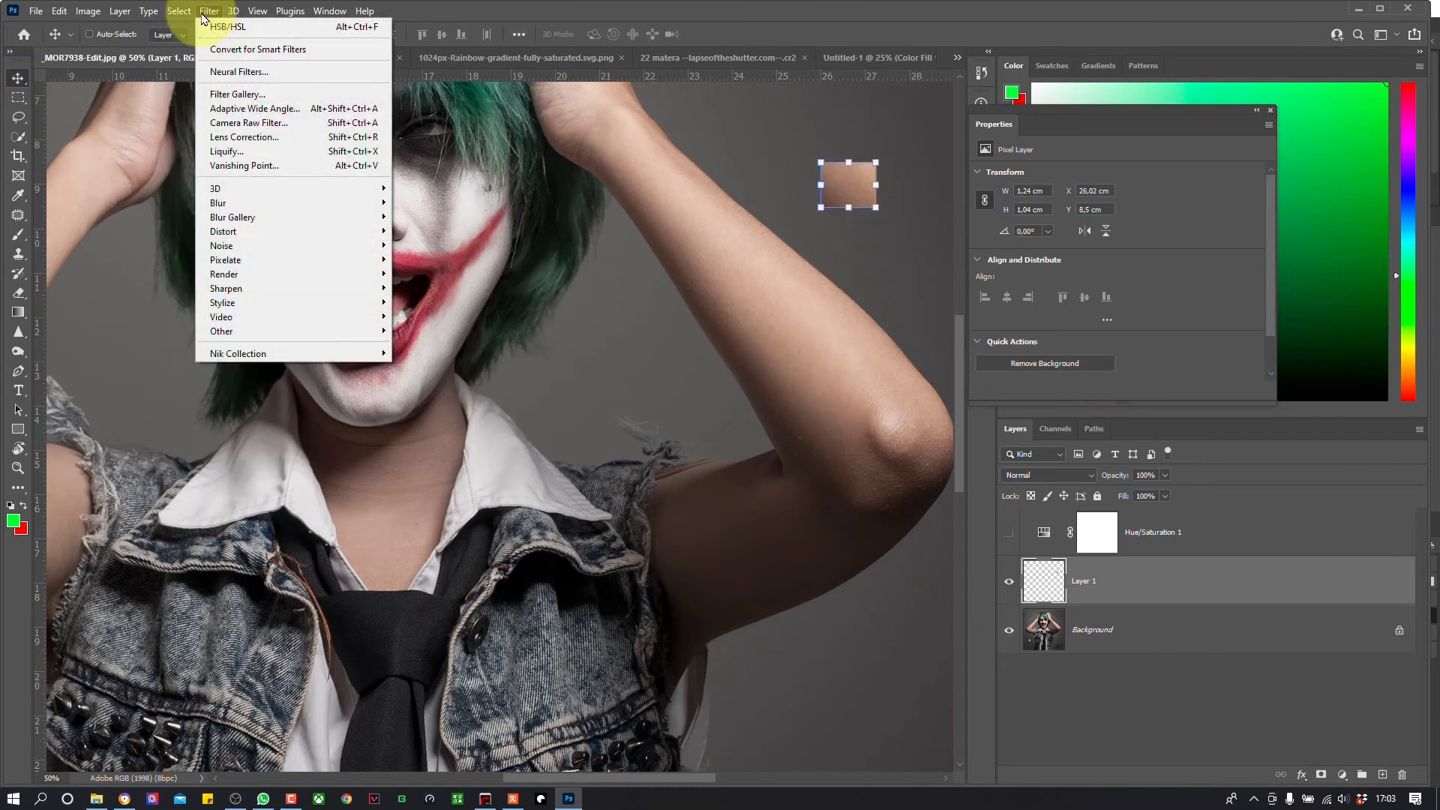
{"action": "mouse_move", "coordinate": [324, 207]}
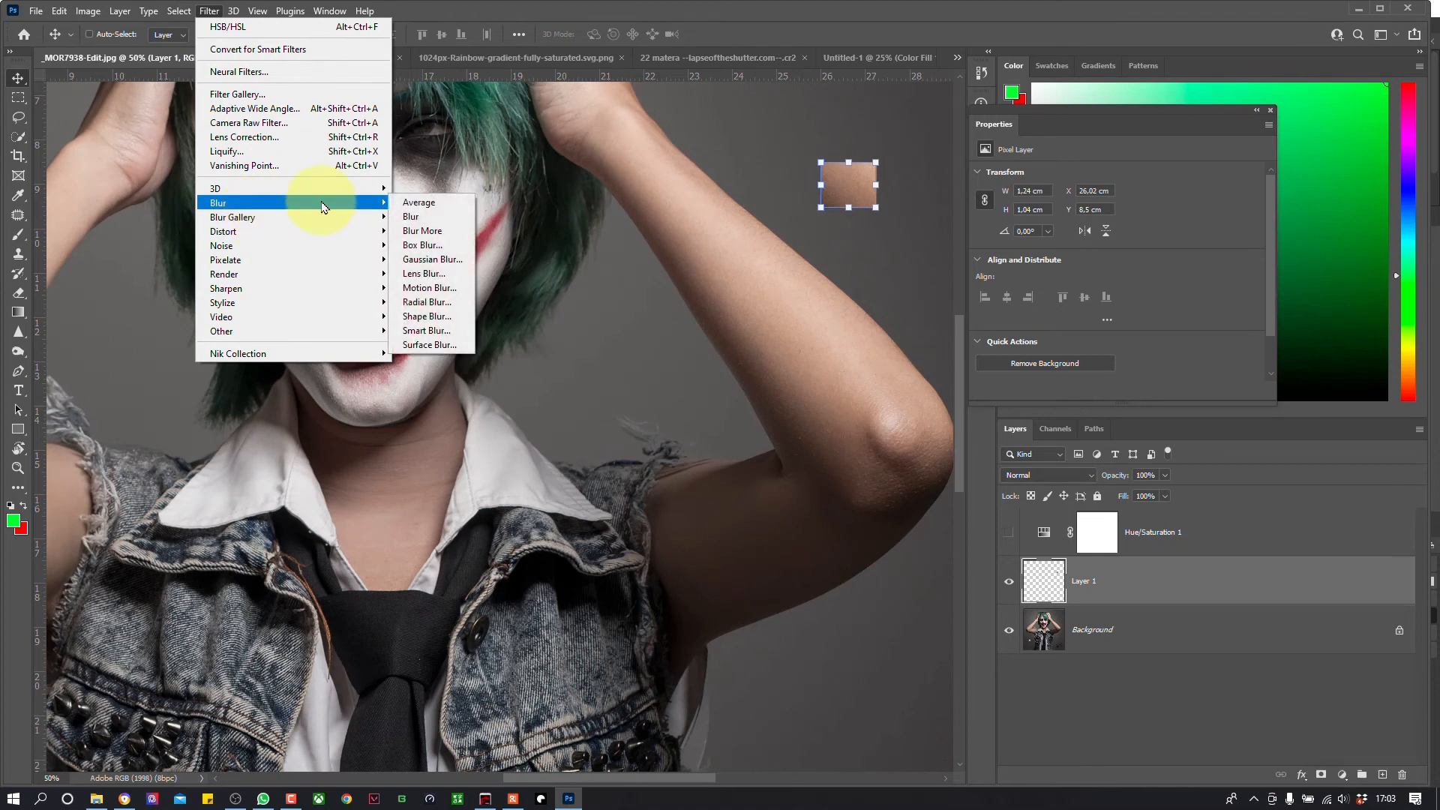
{"action": "left_click", "coordinate": [418, 203]}
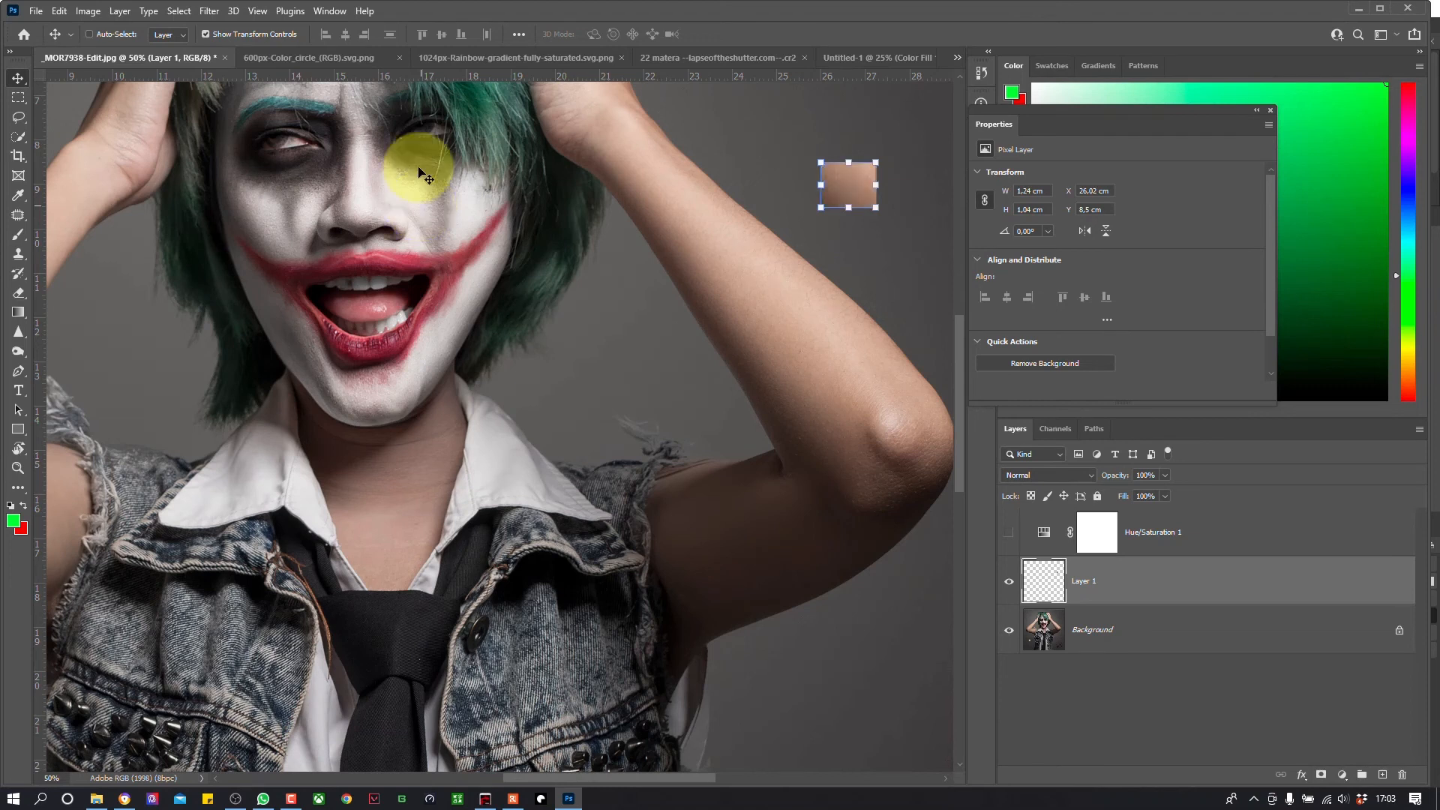
Step: Soften the skin patch with a Gaussian Blur of 29.1 pixels radius
{"action": "left_click", "coordinate": [209, 10]}
{"action": "mouse_move", "coordinate": [345, 203]}
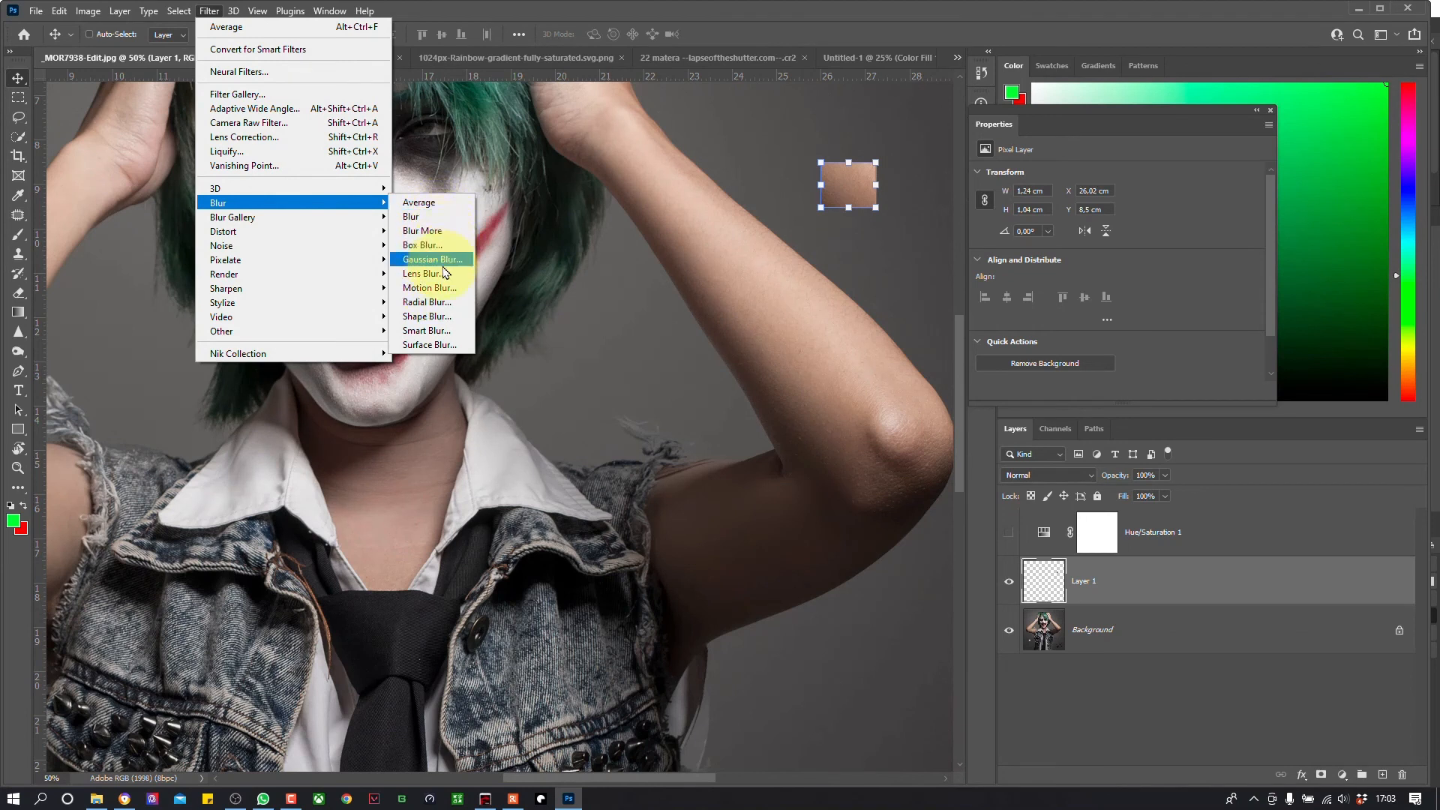
{"action": "left_click", "coordinate": [432, 259]}
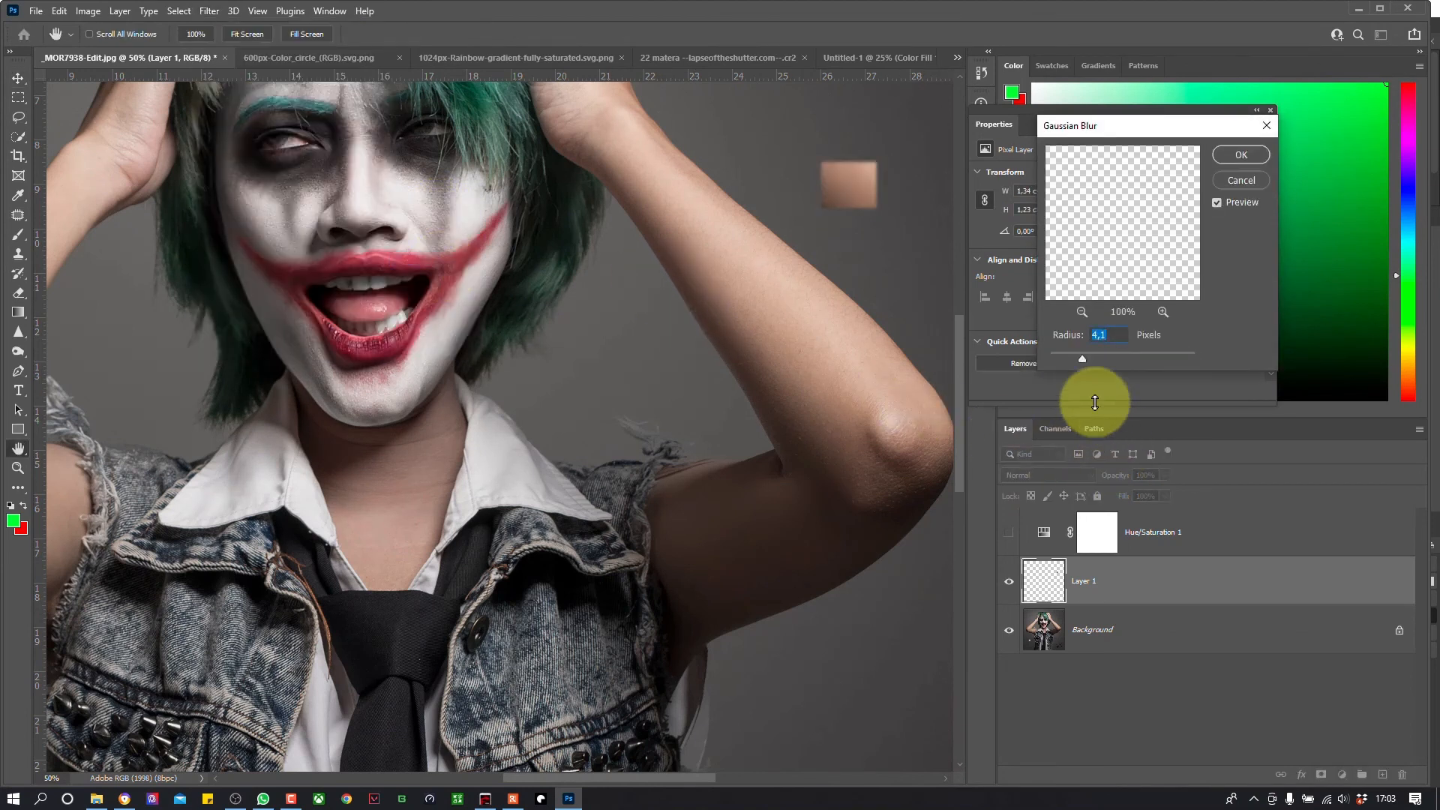
{"action": "left_click_drag", "start_coordinate": [1082, 369], "coordinate": [1101, 357]}
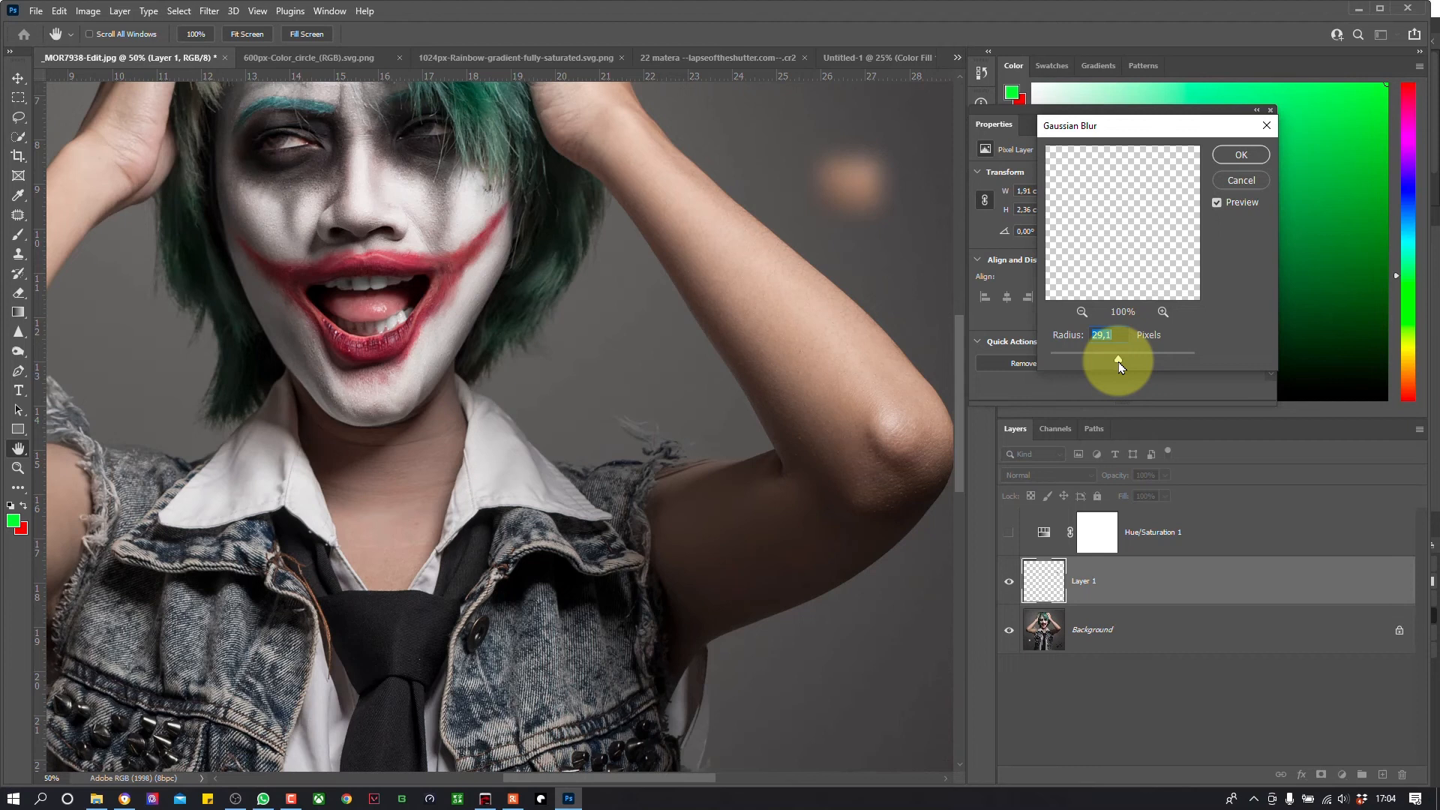
{"action": "left_click", "coordinate": [1254, 155]}
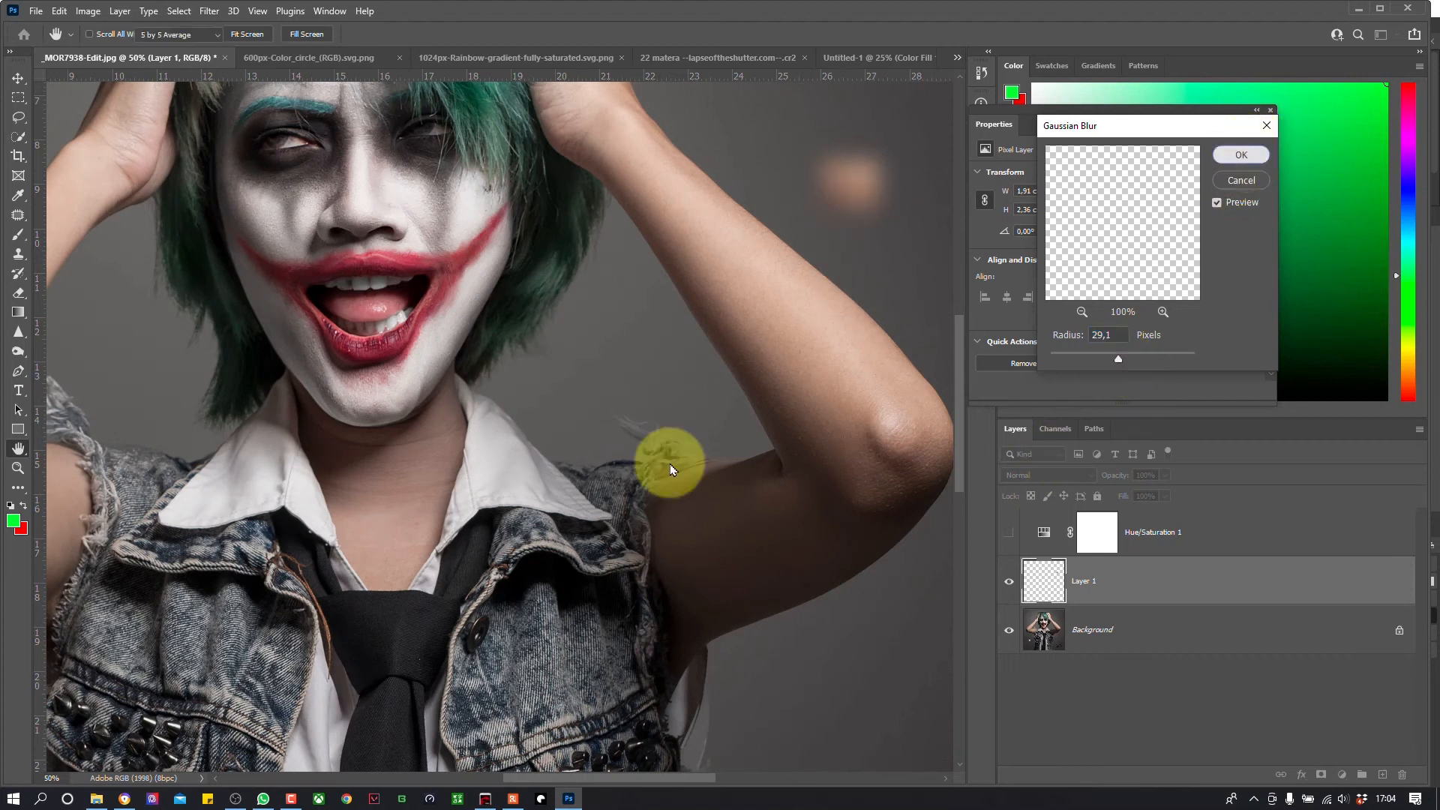
Step: Compare the portrait with the blurred skin patch layer hidden and shown
{"action": "key", "text": "v"}
{"action": "left_click_drag", "start_coordinate": [520, 313], "coordinate": [525, 312]}
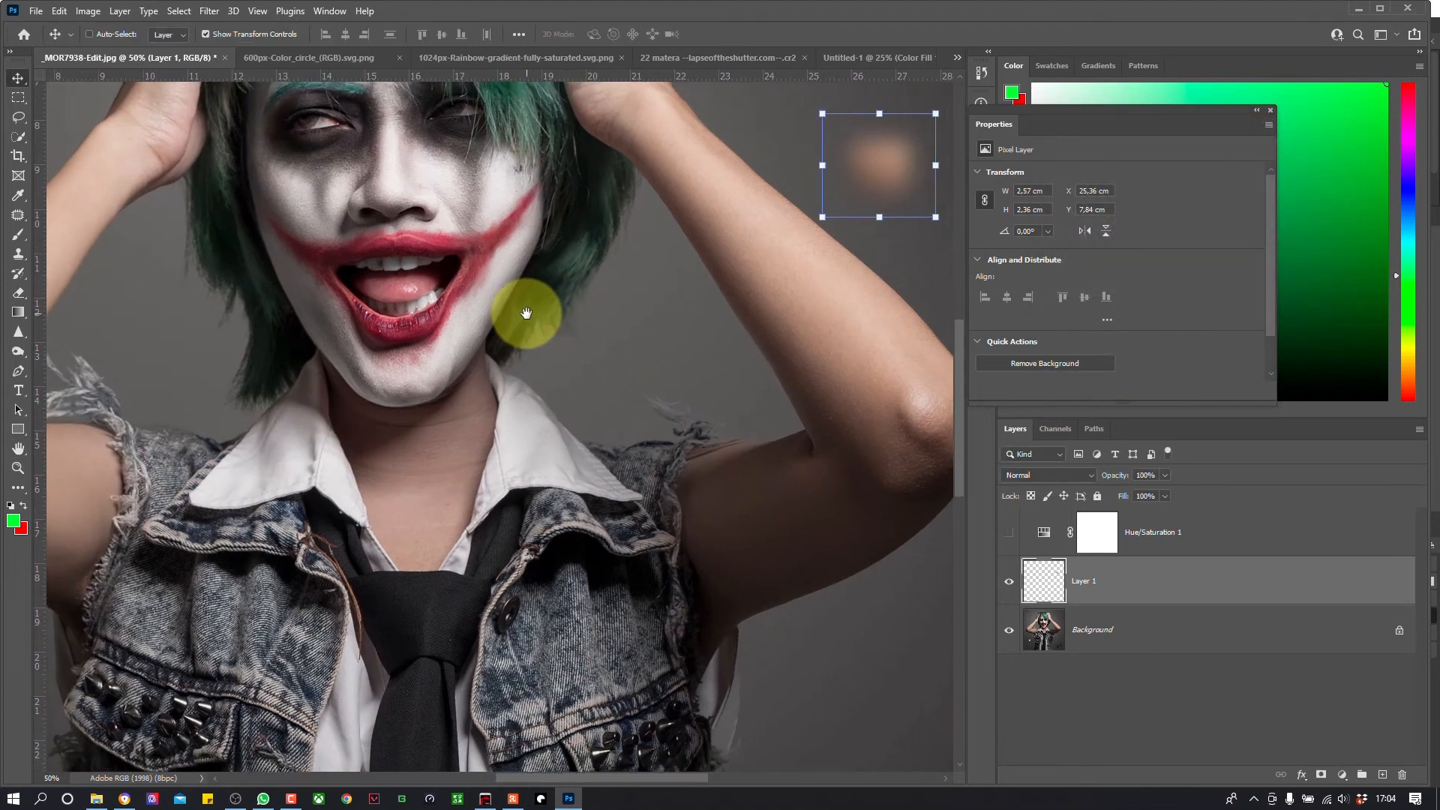
{"action": "key", "text": "ctrl+minus"}
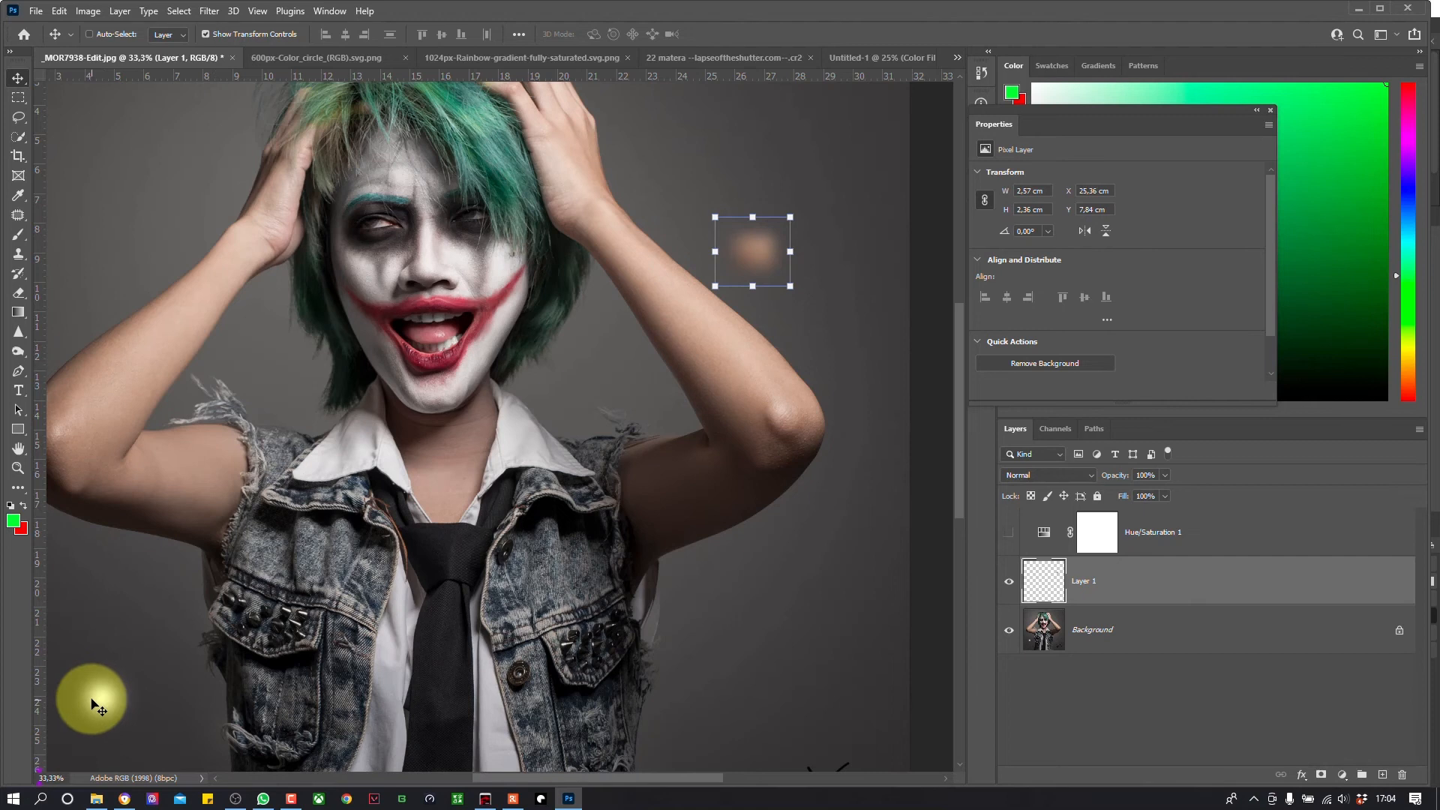
{"action": "left_click", "coordinate": [1009, 582]}
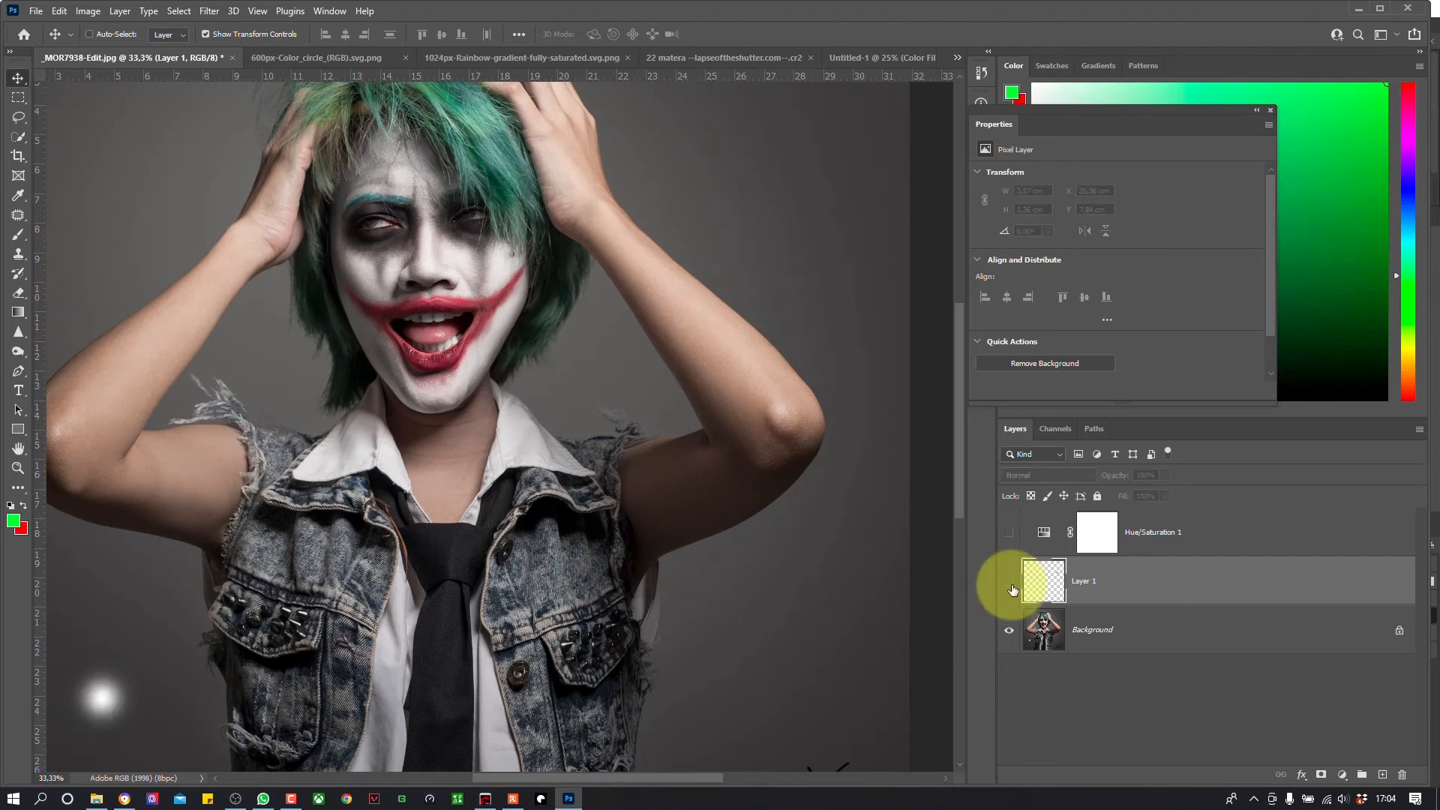
{"action": "left_click", "coordinate": [1010, 582]}
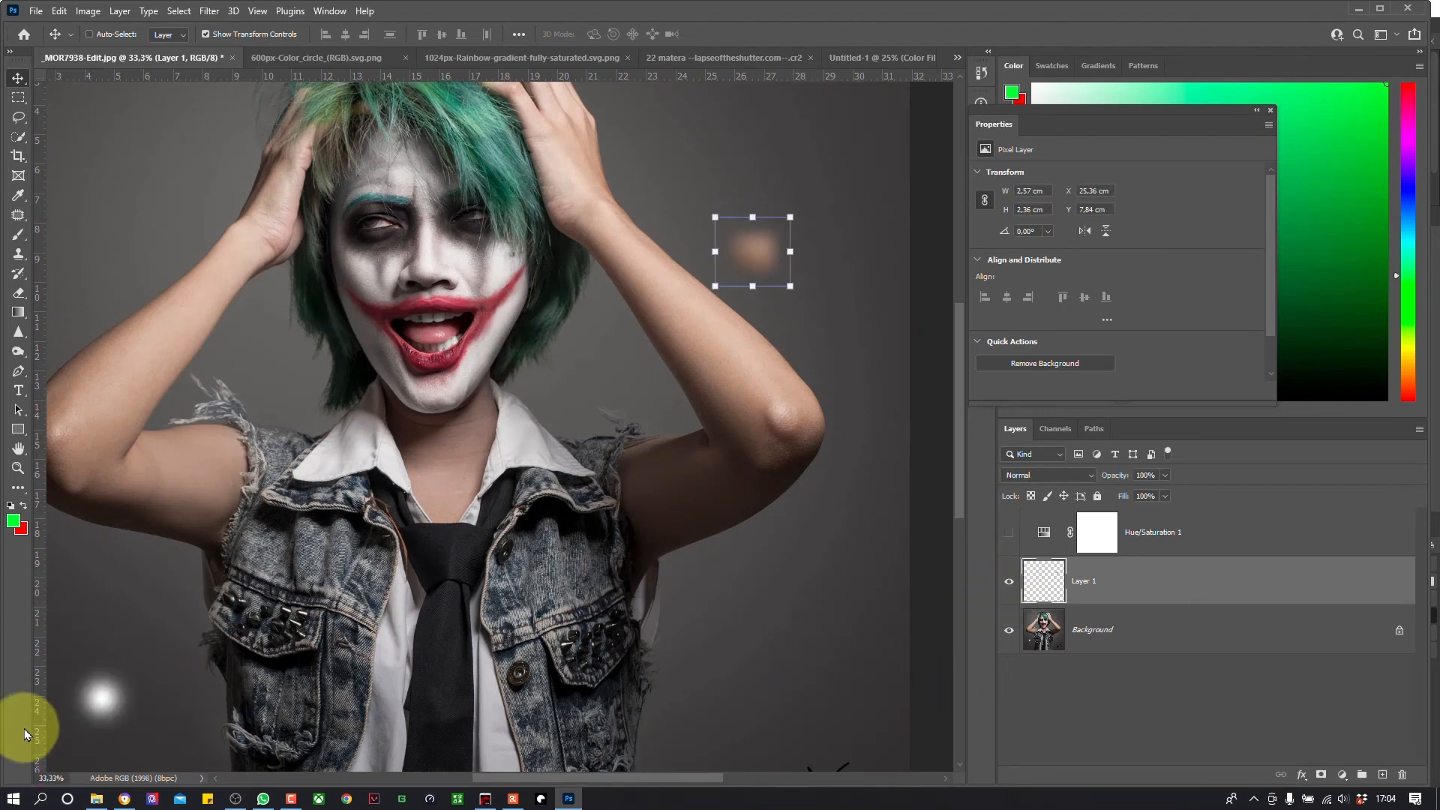
Step: Add a Hue/Saturation adjustment layer directly above the Background and turn on Colorize
{"action": "left_click", "coordinate": [1134, 634]}
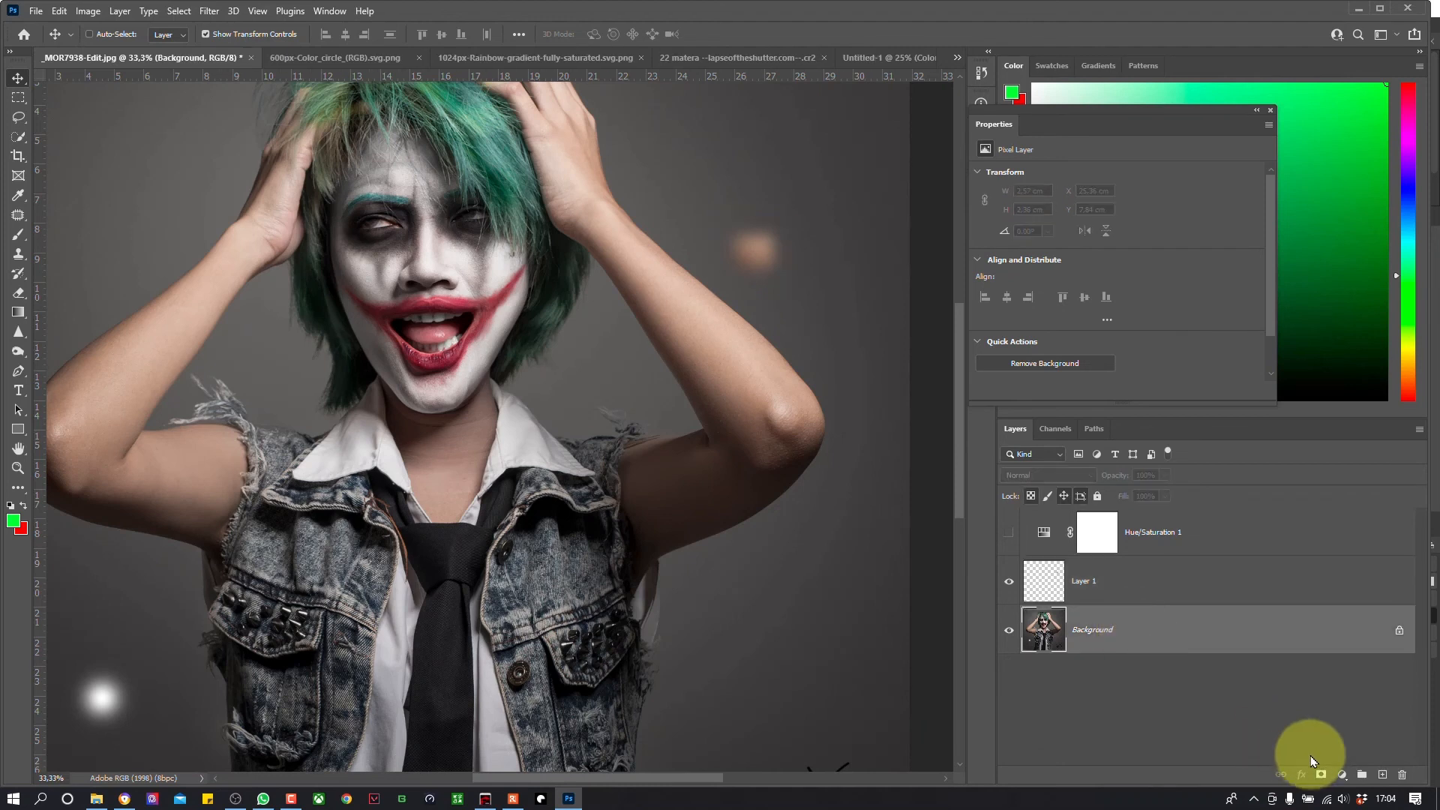
{"action": "left_click", "coordinate": [1342, 775]}
{"action": "left_click", "coordinate": [1361, 625]}
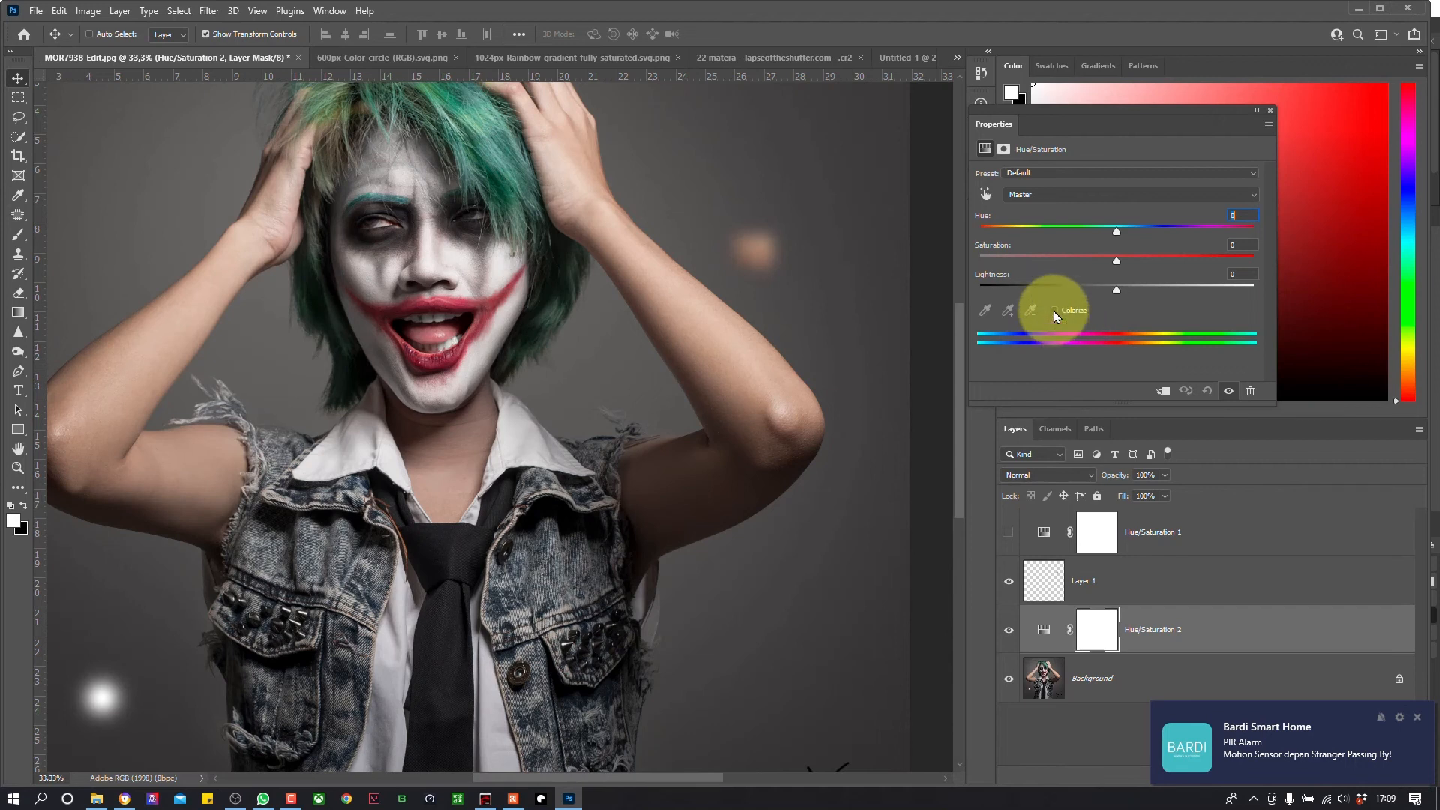
{"action": "left_click", "coordinate": [1054, 310]}
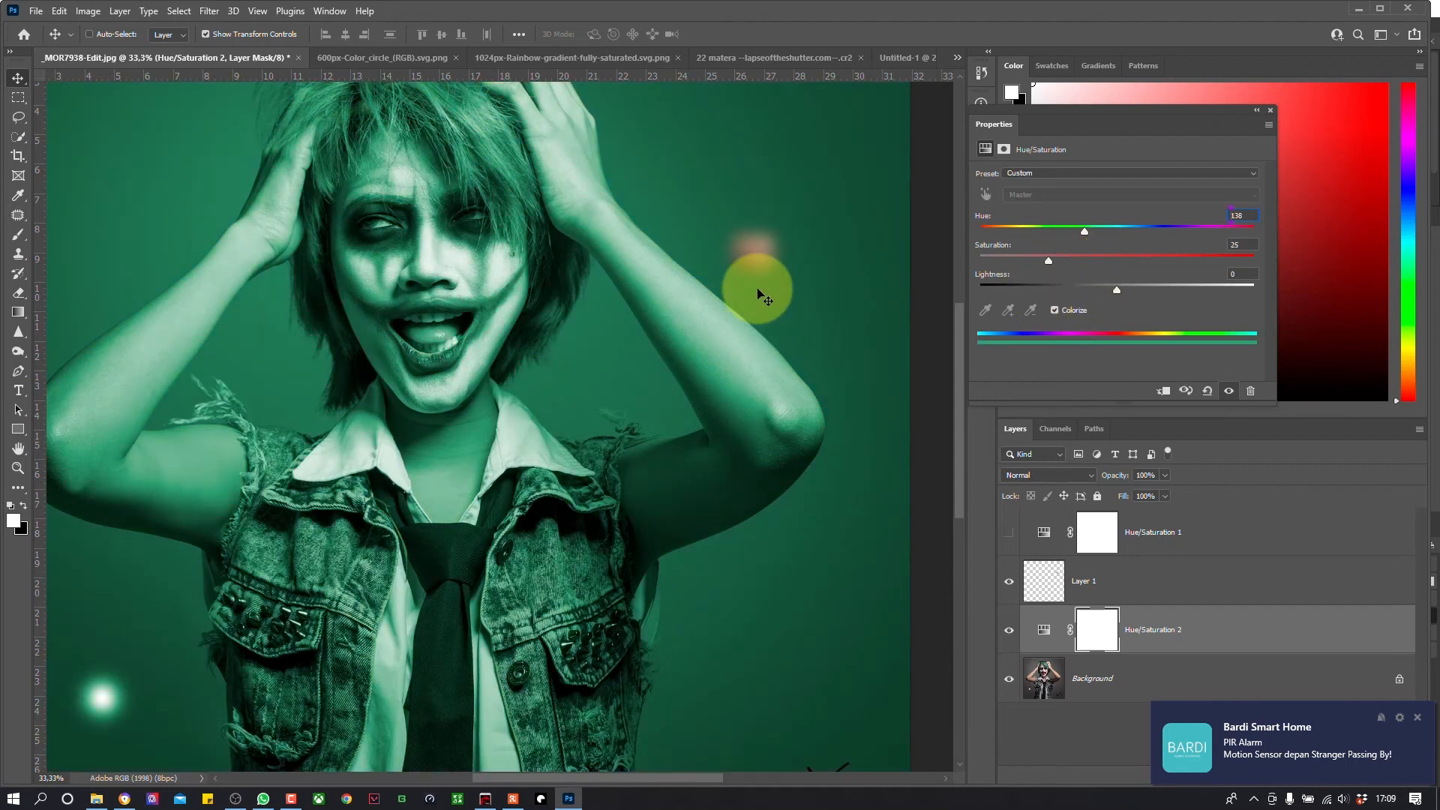
Step: Tune the colorized tint toward the skin patch with hue 42, saturation 29 and lightness +11
{"action": "left_click", "coordinate": [757, 249]}
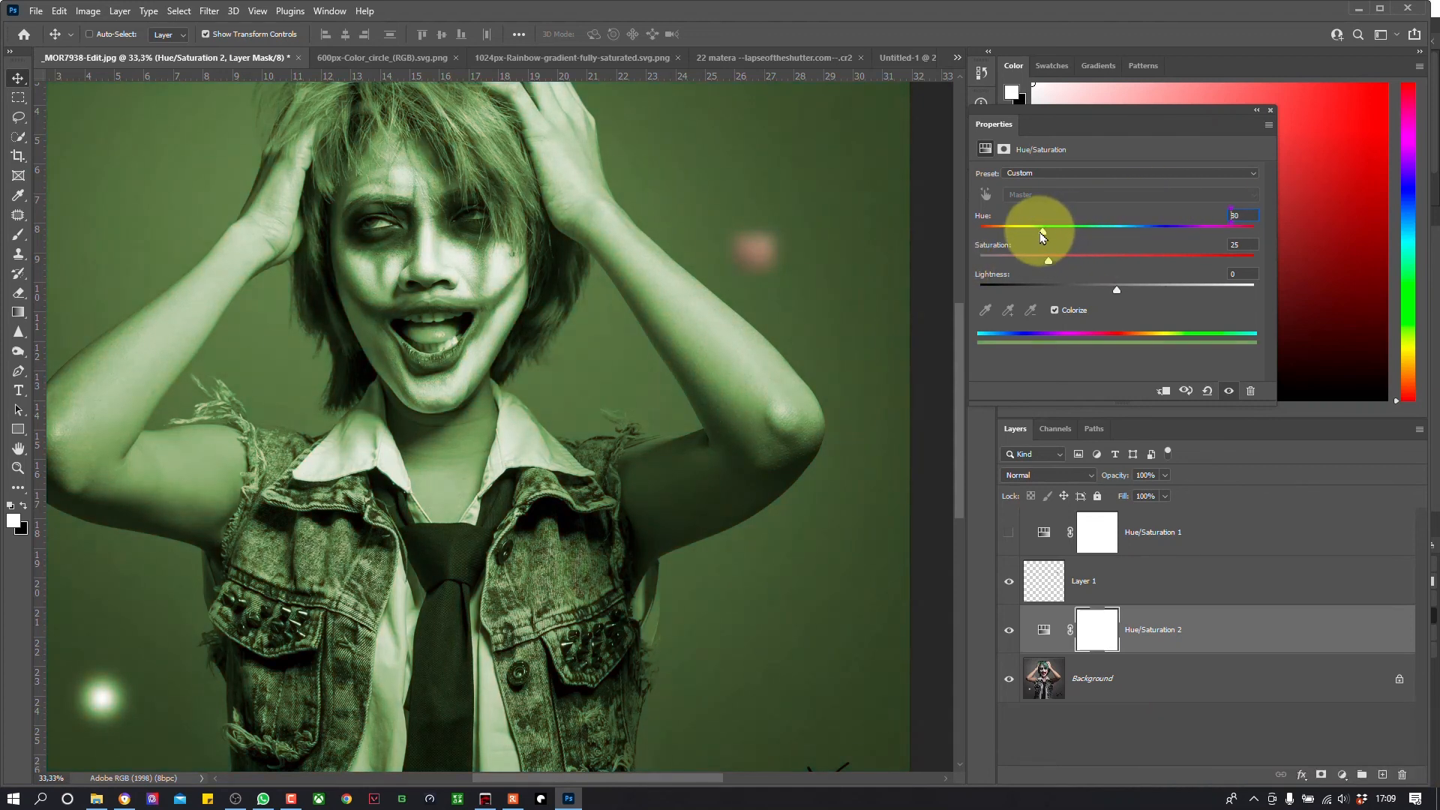
{"action": "left_click_drag", "start_coordinate": [1027, 238], "coordinate": [1133, 293]}
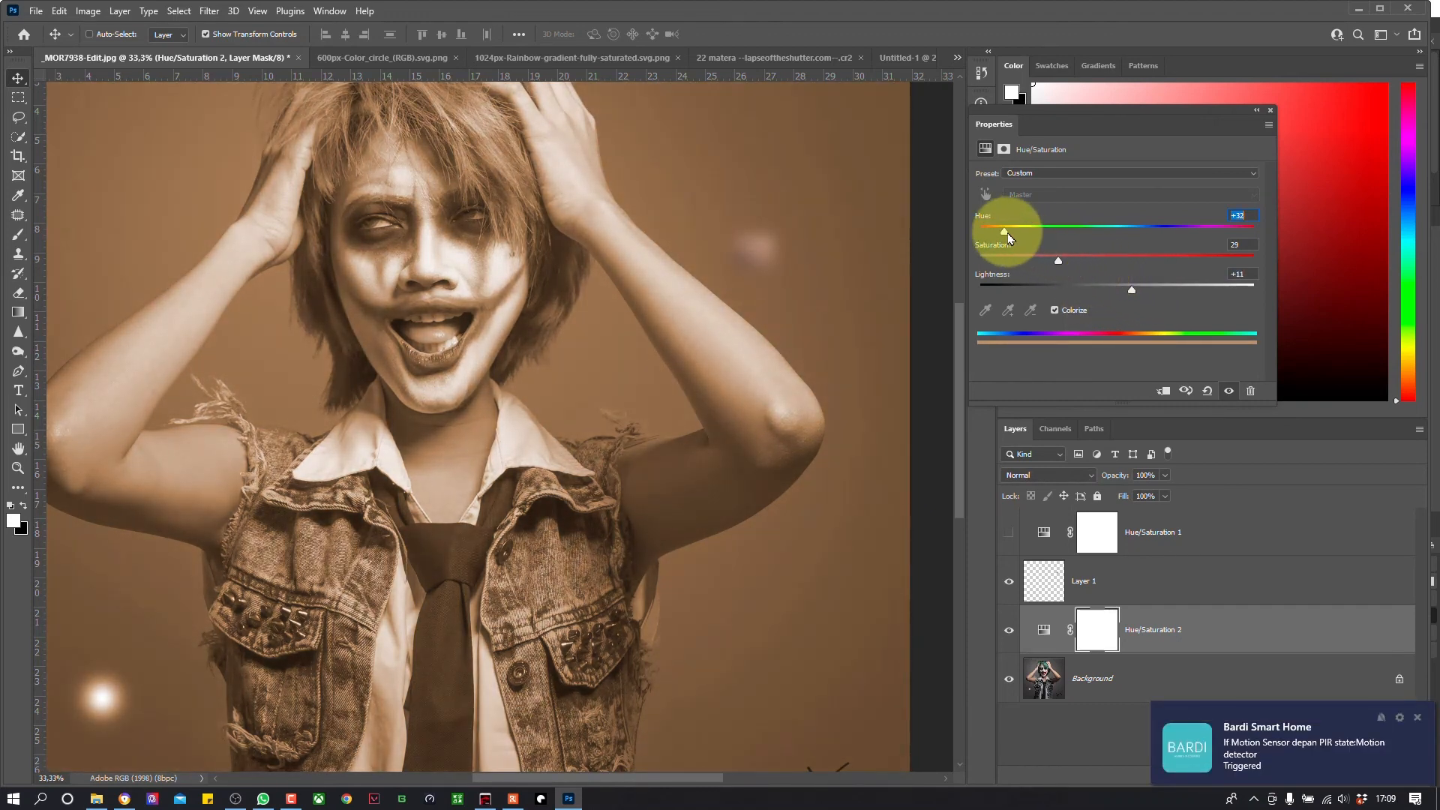
{"action": "left_click_drag", "start_coordinate": [1018, 231], "coordinate": [1008, 231]}
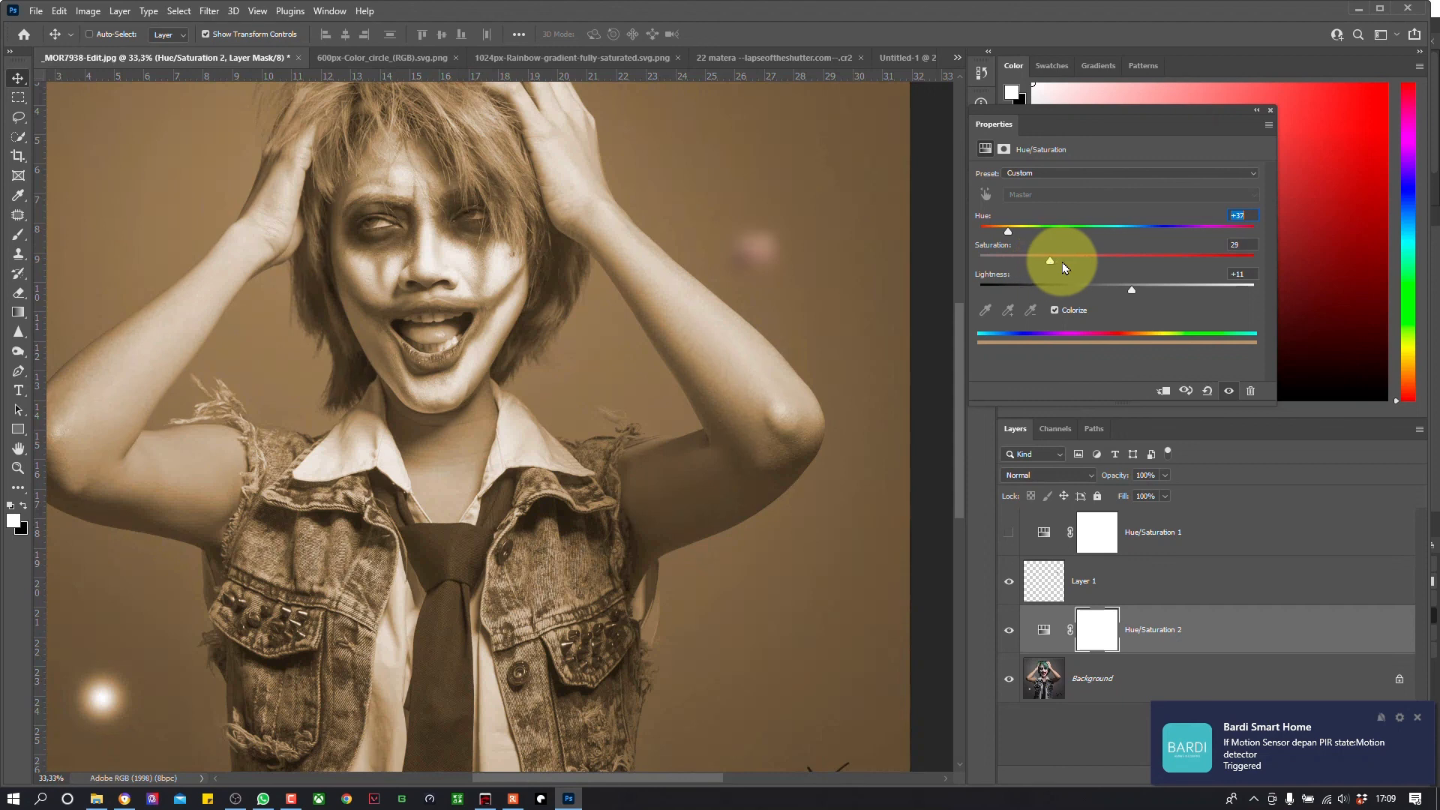
{"action": "left_click_drag", "start_coordinate": [1065, 267], "coordinate": [1061, 267]}
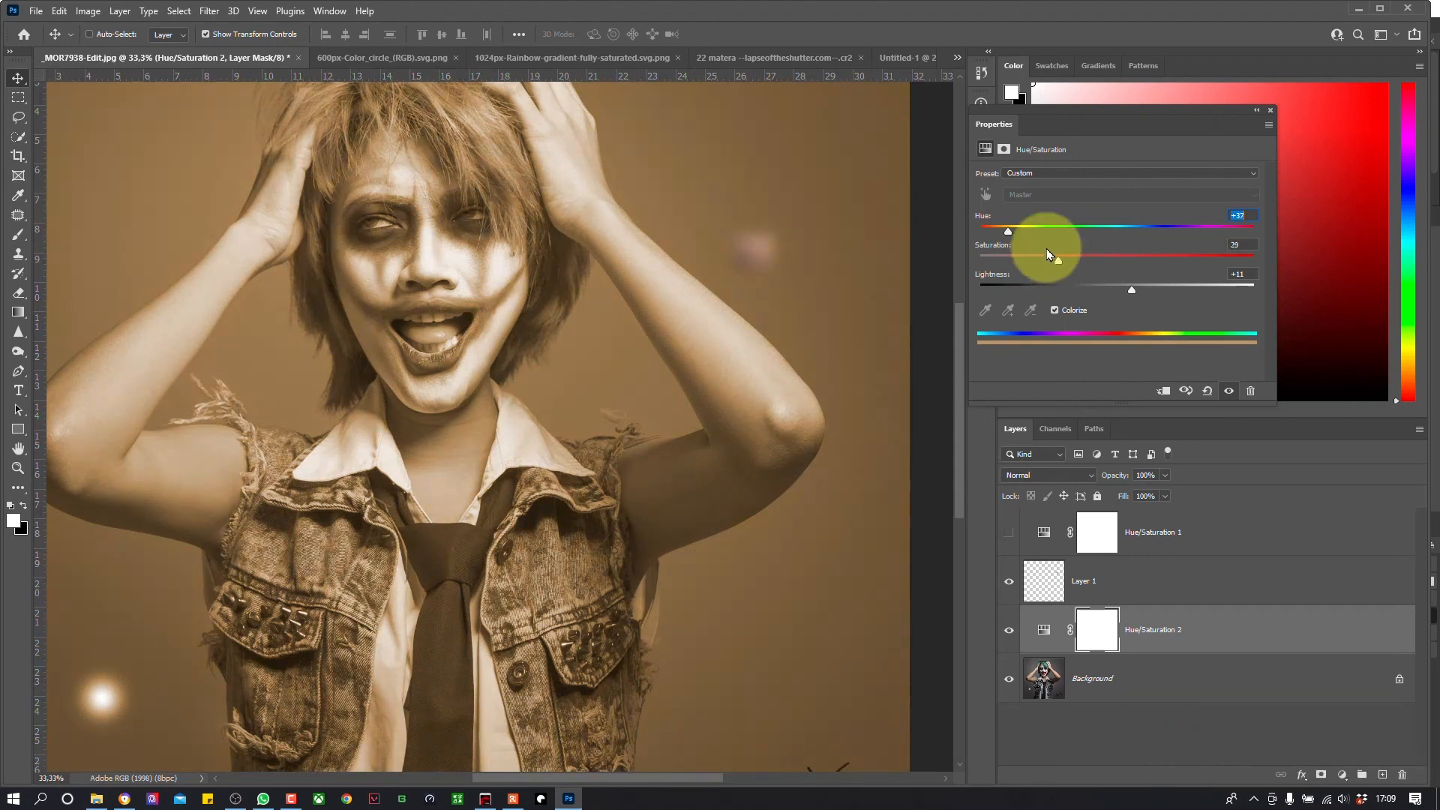
Step: Try the Hue/Saturation 2 layer above Layer 1, and return it below Layer 1
{"action": "left_click_drag", "start_coordinate": [1168, 626], "coordinate": [1160, 562]}
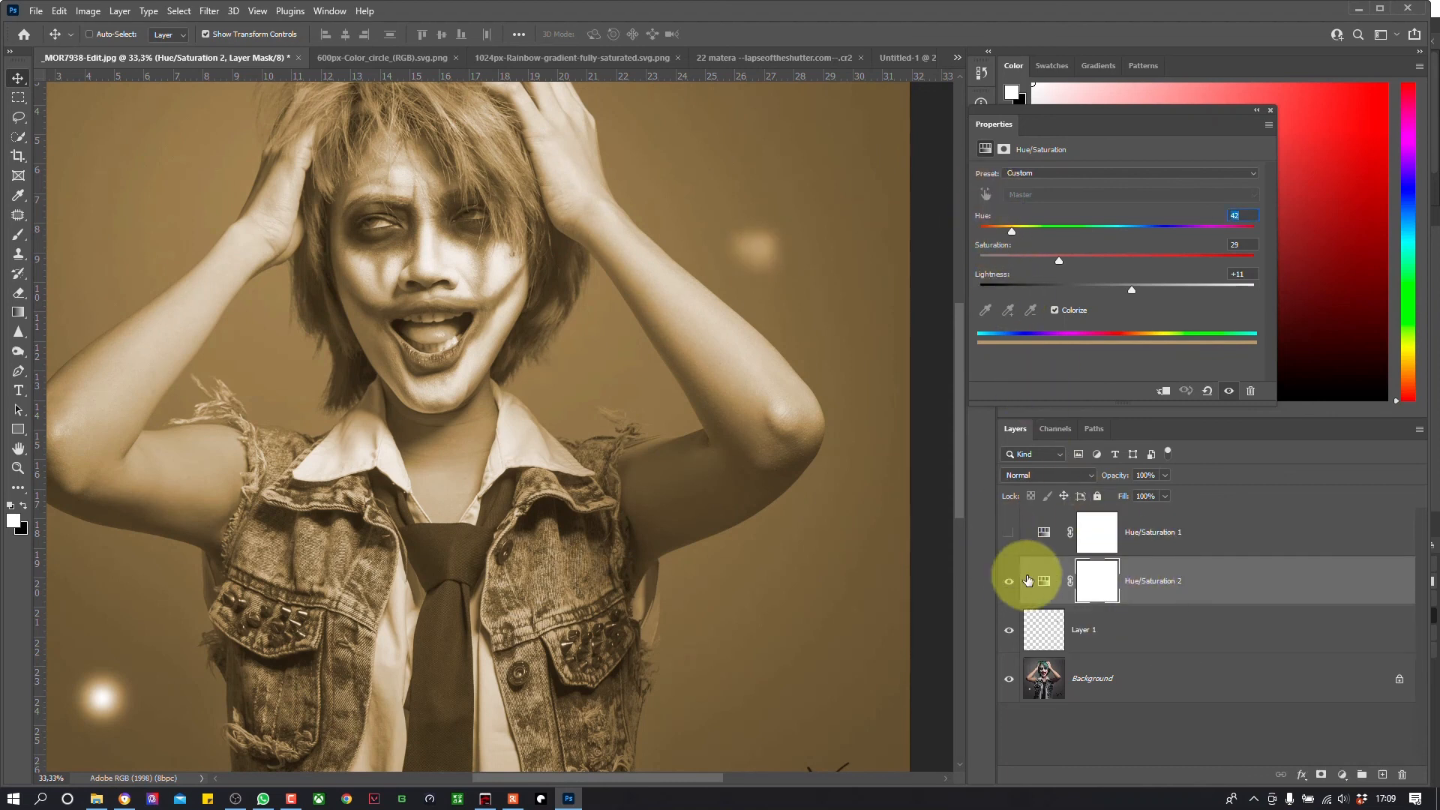
{"action": "left_click", "coordinate": [1055, 590]}
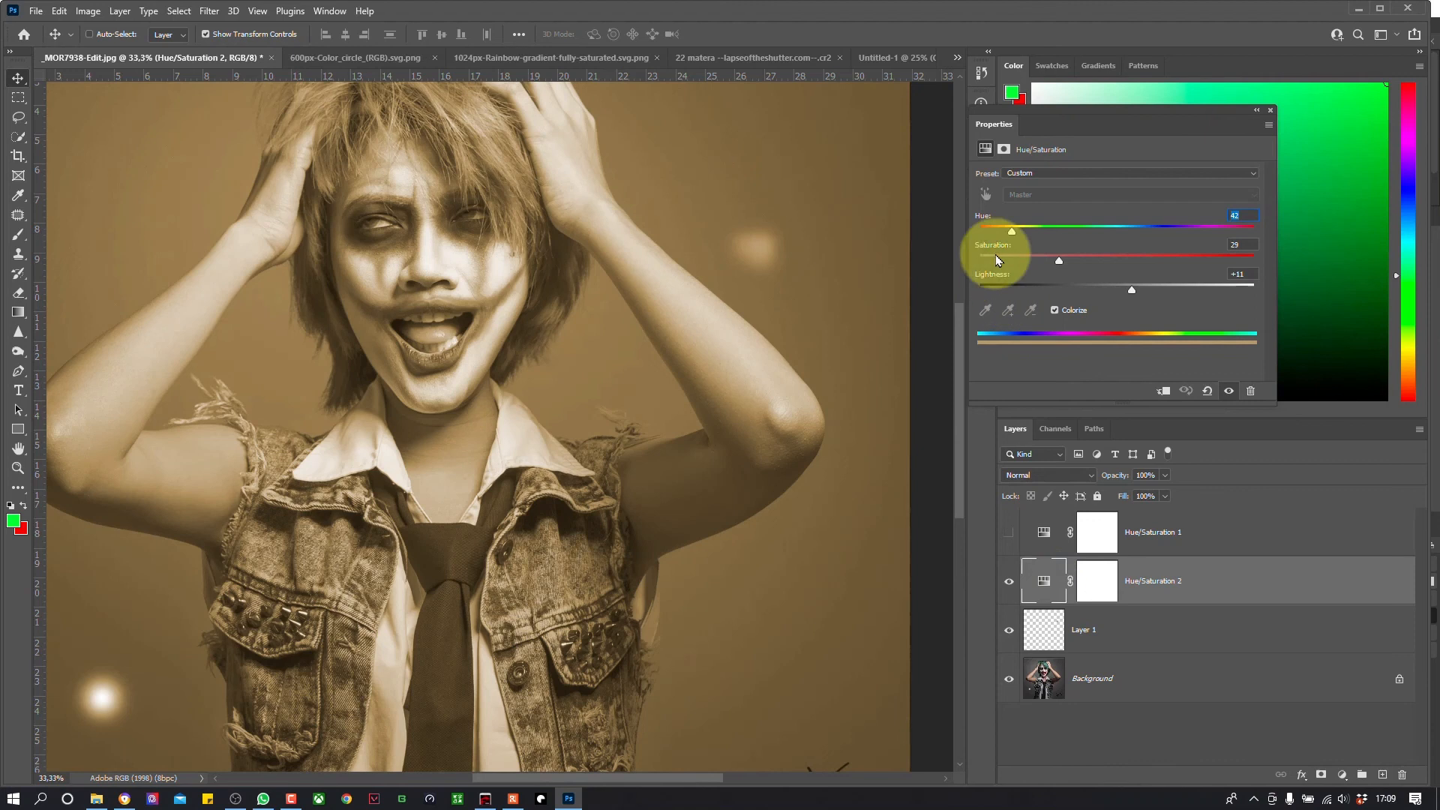
{"action": "left_click_drag", "start_coordinate": [1170, 584], "coordinate": [1170, 644]}
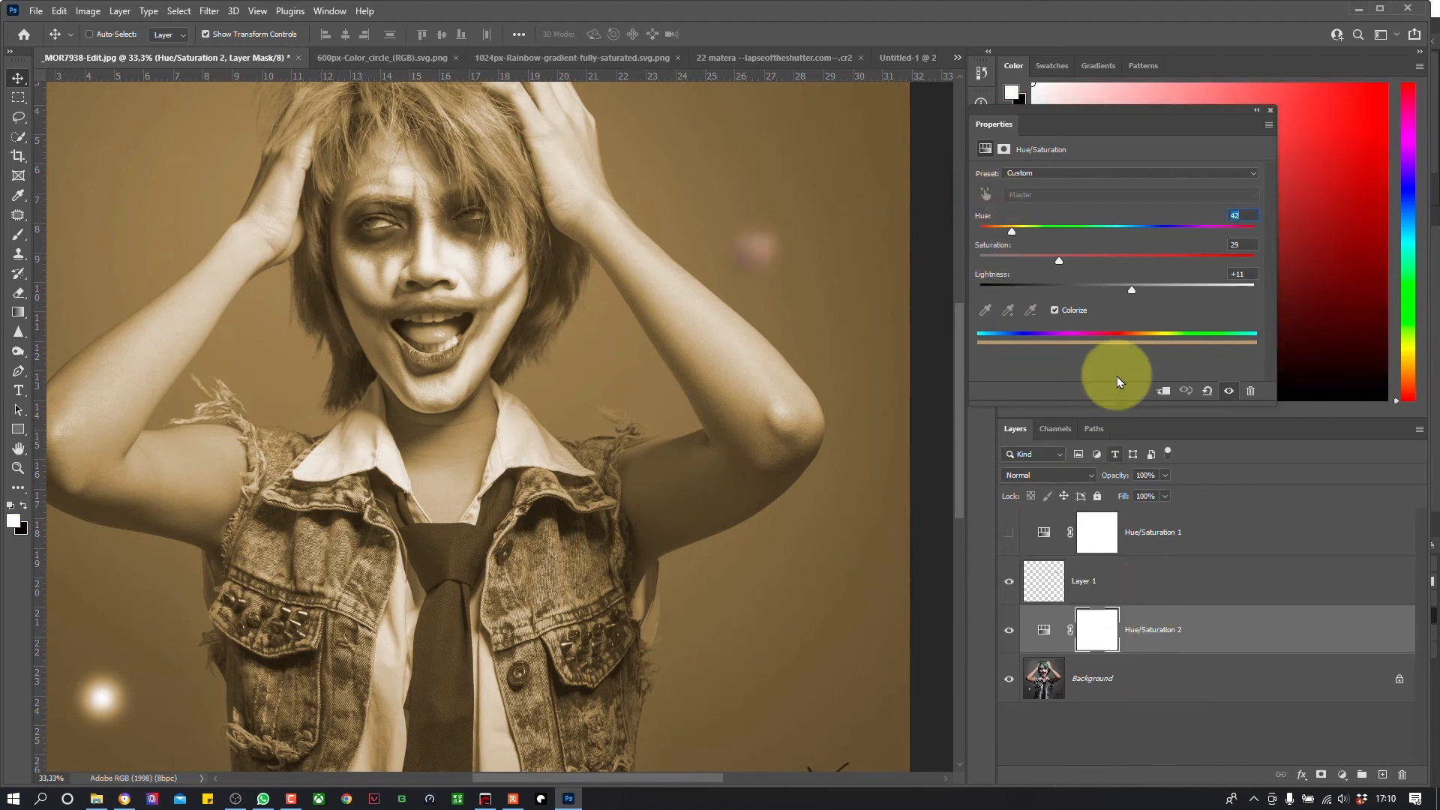
Step: Adjust the colorized tint to hue +27, saturation 23 and lightness +23
{"action": "left_click", "coordinate": [1012, 232]}
{"action": "left_click_drag", "start_coordinate": [1013, 237], "coordinate": [1003, 235]}
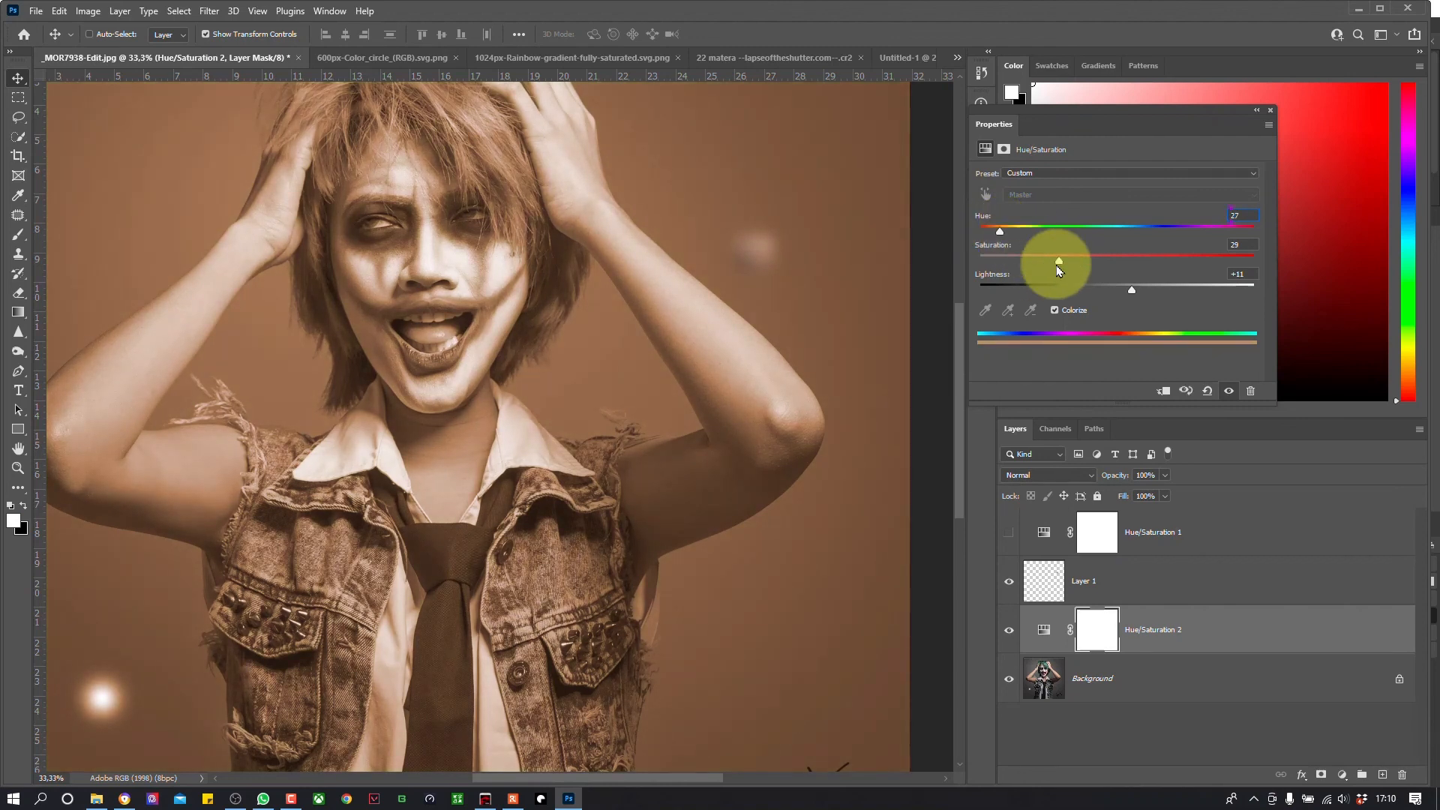
{"action": "left_click_drag", "start_coordinate": [1057, 263], "coordinate": [1001, 237]}
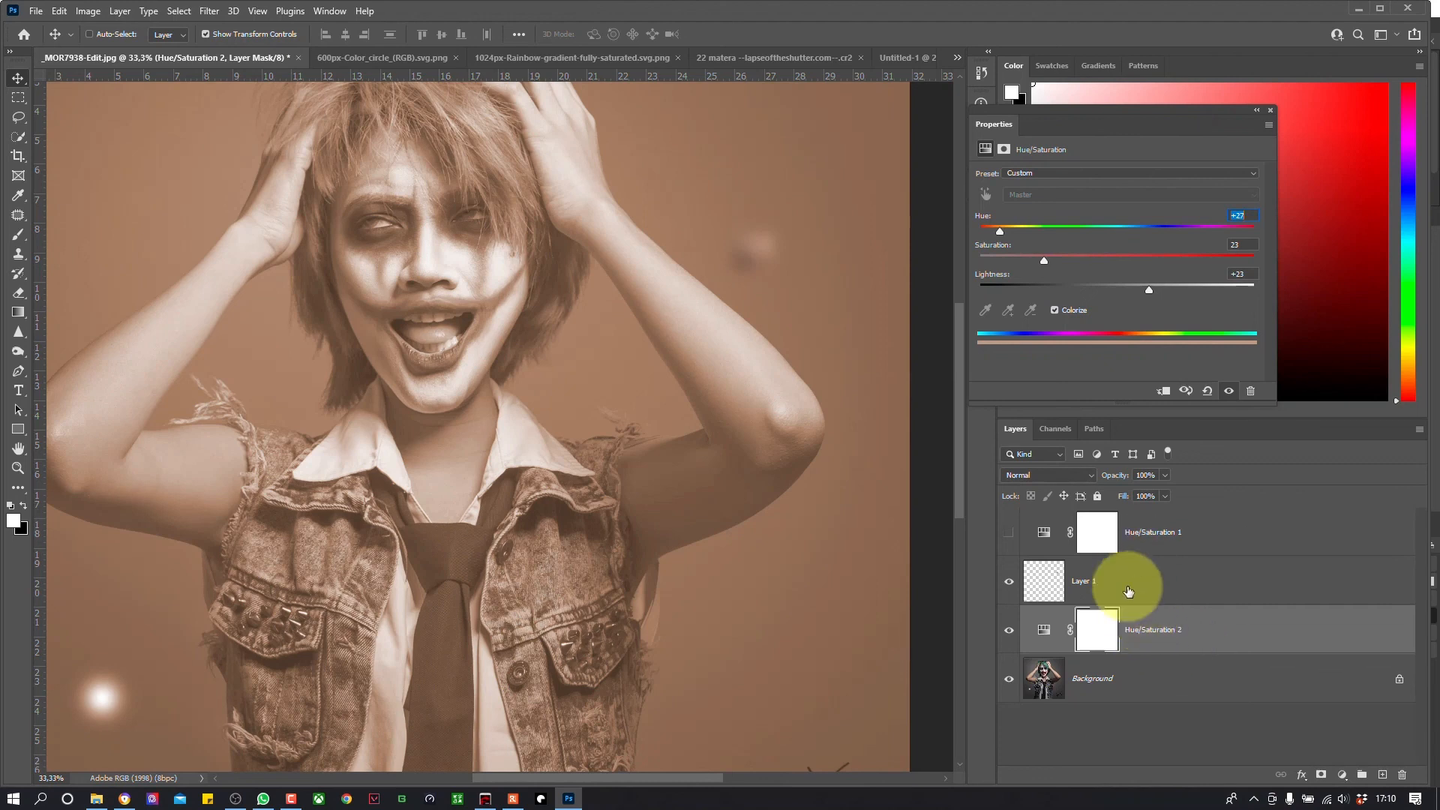
Step: Intensify the Hue/Saturation 2 tint to a stronger orange and make its layer mask active
{"action": "left_click", "coordinate": [1256, 114]}
{"action": "double_click", "coordinate": [1043, 630]}
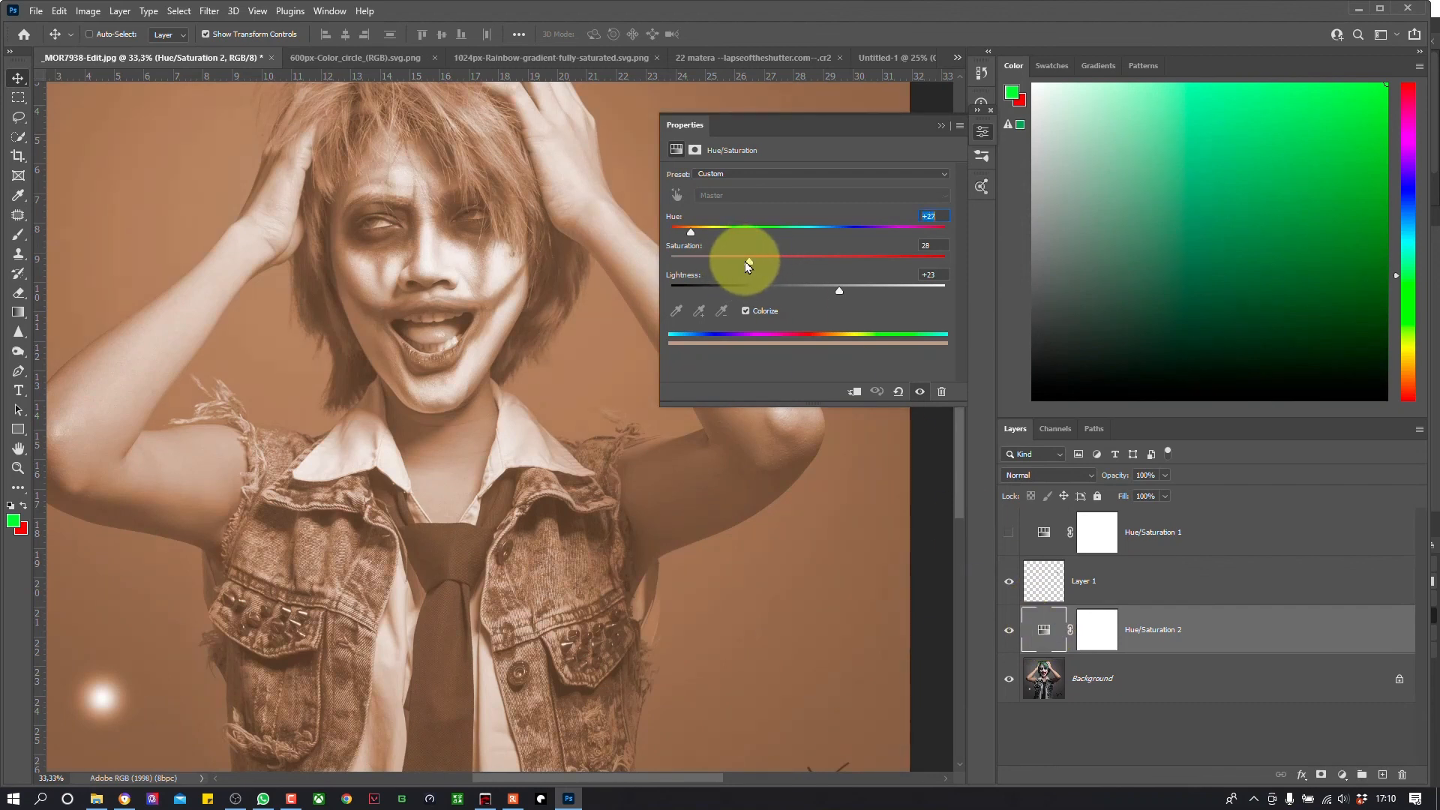
{"action": "left_click_drag", "start_coordinate": [910, 133], "coordinate": [444, 394]}
{"action": "left_click", "coordinate": [1096, 634]}
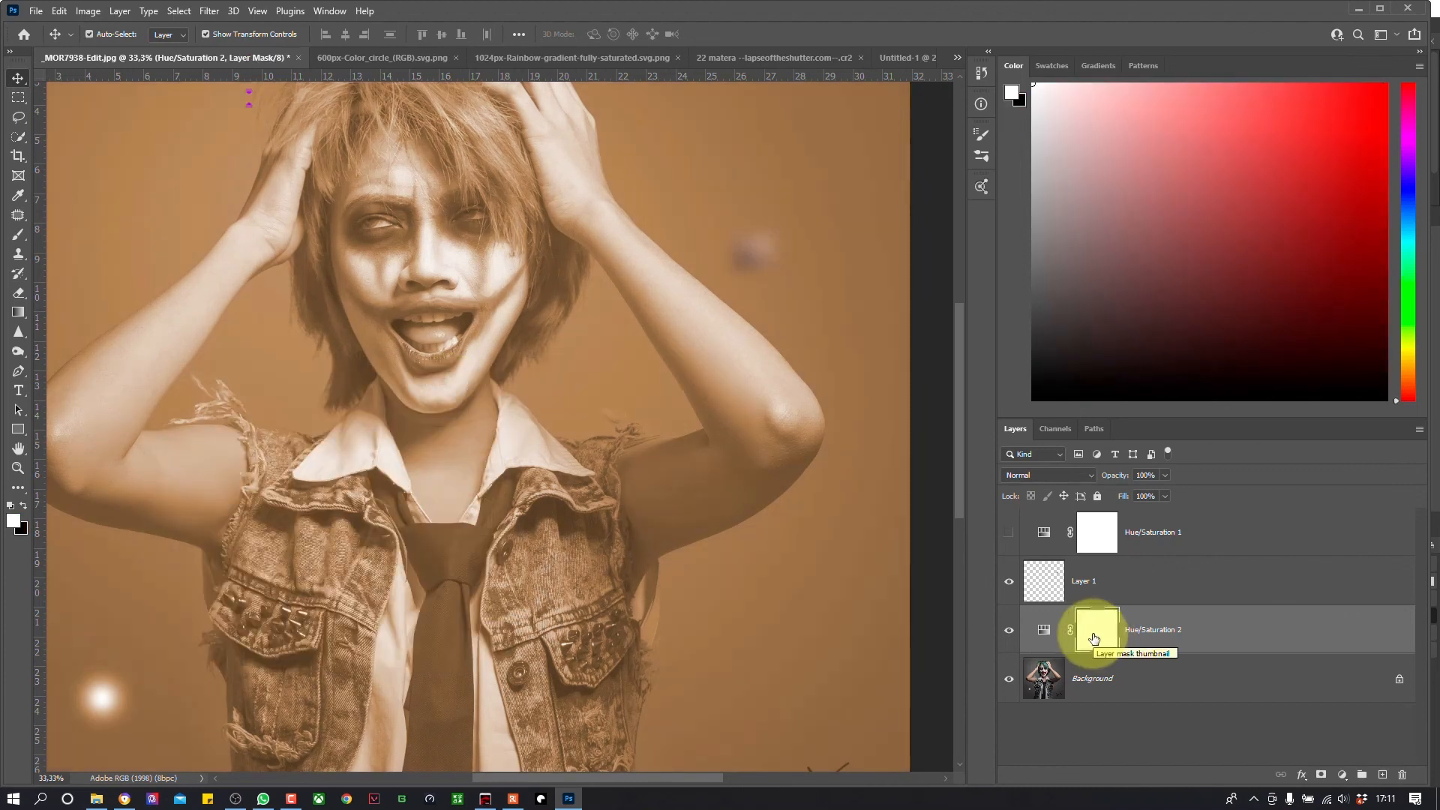
Step: Invert the Hue/Saturation 2 mask and paint white over the arms, hands and neck, with the layer opacity at 16%
{"action": "key", "text": "ctrl+i"}
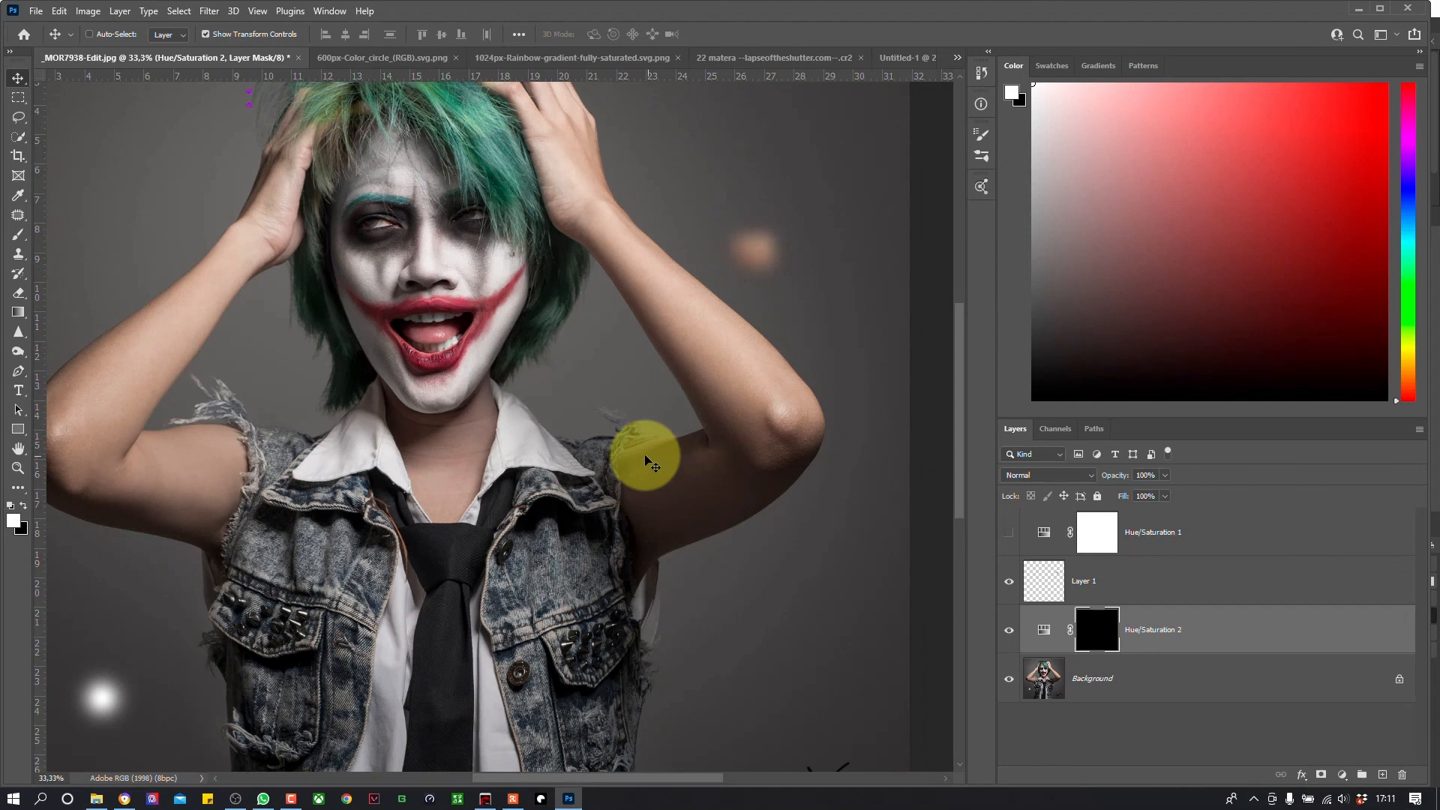
{"action": "key", "text": "b"}
{"action": "mouse_move", "coordinate": [665, 492]}
{"action": "left_mouse_down"}
{"action": "mouse_move", "coordinate": [743, 457]}
{"action": "mouse_move", "coordinate": [656, 482]}
{"action": "mouse_move", "coordinate": [701, 466]}
{"action": "left_mouse_up"}
{"action": "left_click_drag", "start_coordinate": [1164, 475], "coordinate": [1108, 496]}
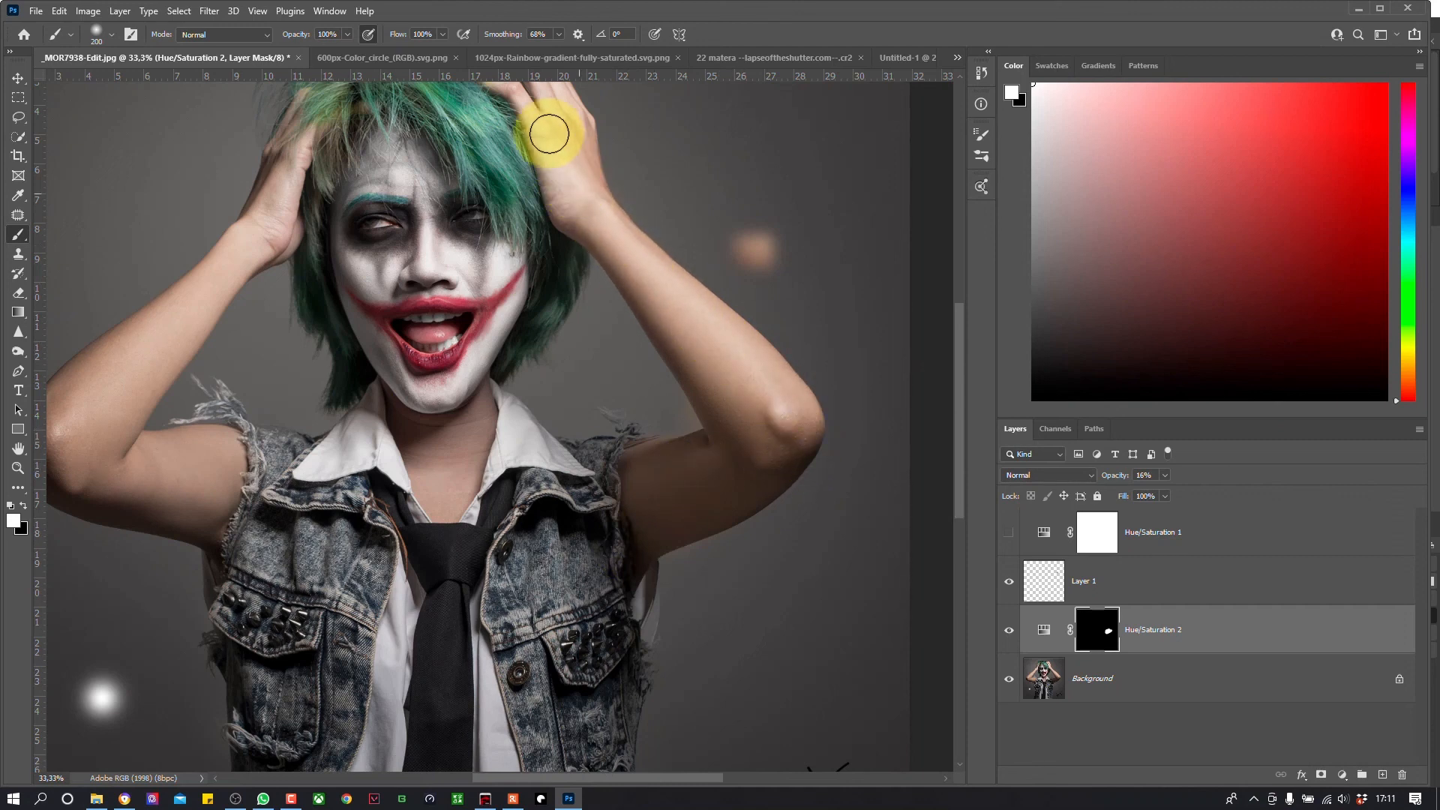
{"action": "mouse_move", "coordinate": [567, 136]}
{"action": "left_mouse_down"}
{"action": "mouse_move", "coordinate": [595, 195]}
{"action": "mouse_move", "coordinate": [559, 381]}
{"action": "mouse_move", "coordinate": [511, 471]}
{"action": "mouse_move", "coordinate": [468, 433]}
{"action": "mouse_move", "coordinate": [411, 547]}
{"action": "mouse_move", "coordinate": [481, 407]}
{"action": "mouse_move", "coordinate": [440, 492]}
{"action": "left_mouse_up"}
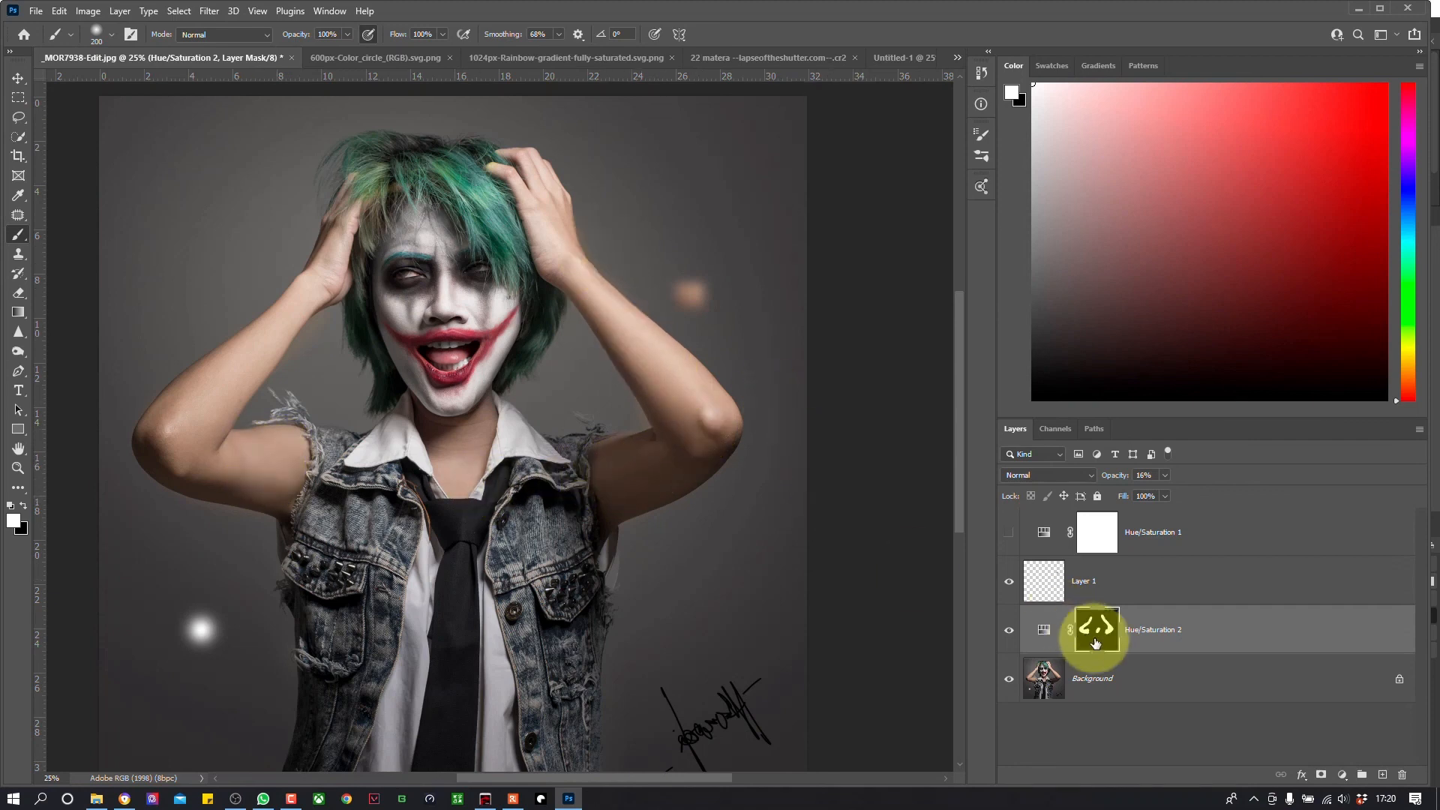
Step: Compare the skin with and without the Hue/Saturation 2 tint, and dismiss the desktop notification
{"action": "left_click", "coordinate": [1011, 639]}
{"action": "left_click", "coordinate": [1011, 639]}
{"action": "left_click", "coordinate": [1012, 638]}
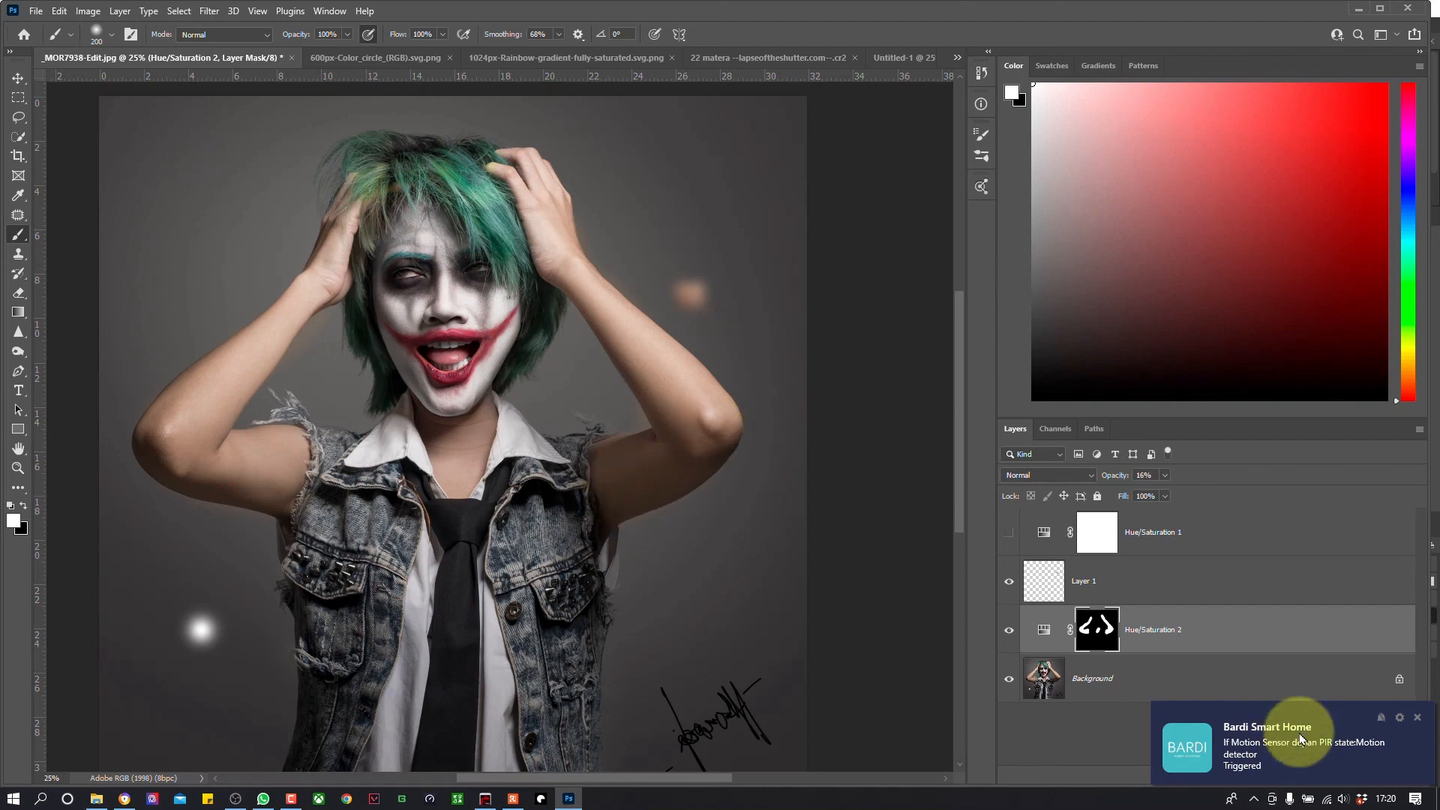
{"action": "left_click", "coordinate": [1418, 718]}
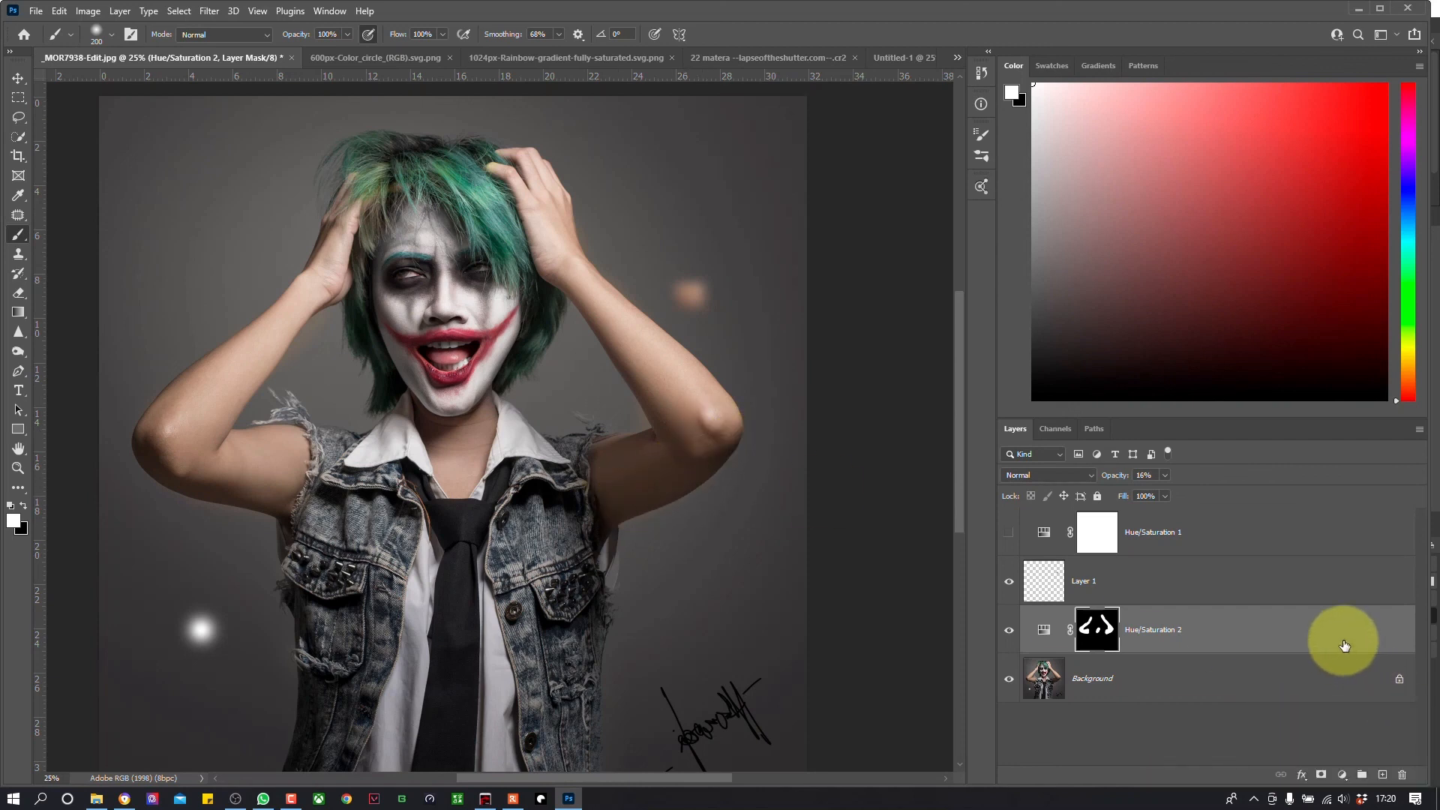
Step: Set the Hue/Saturation 2 layer's Blend If range for the underlying layer's shadows to a split of 33/46
{"action": "key", "text": "ctrl+2"}
{"action": "double_click", "coordinate": [1343, 645]}
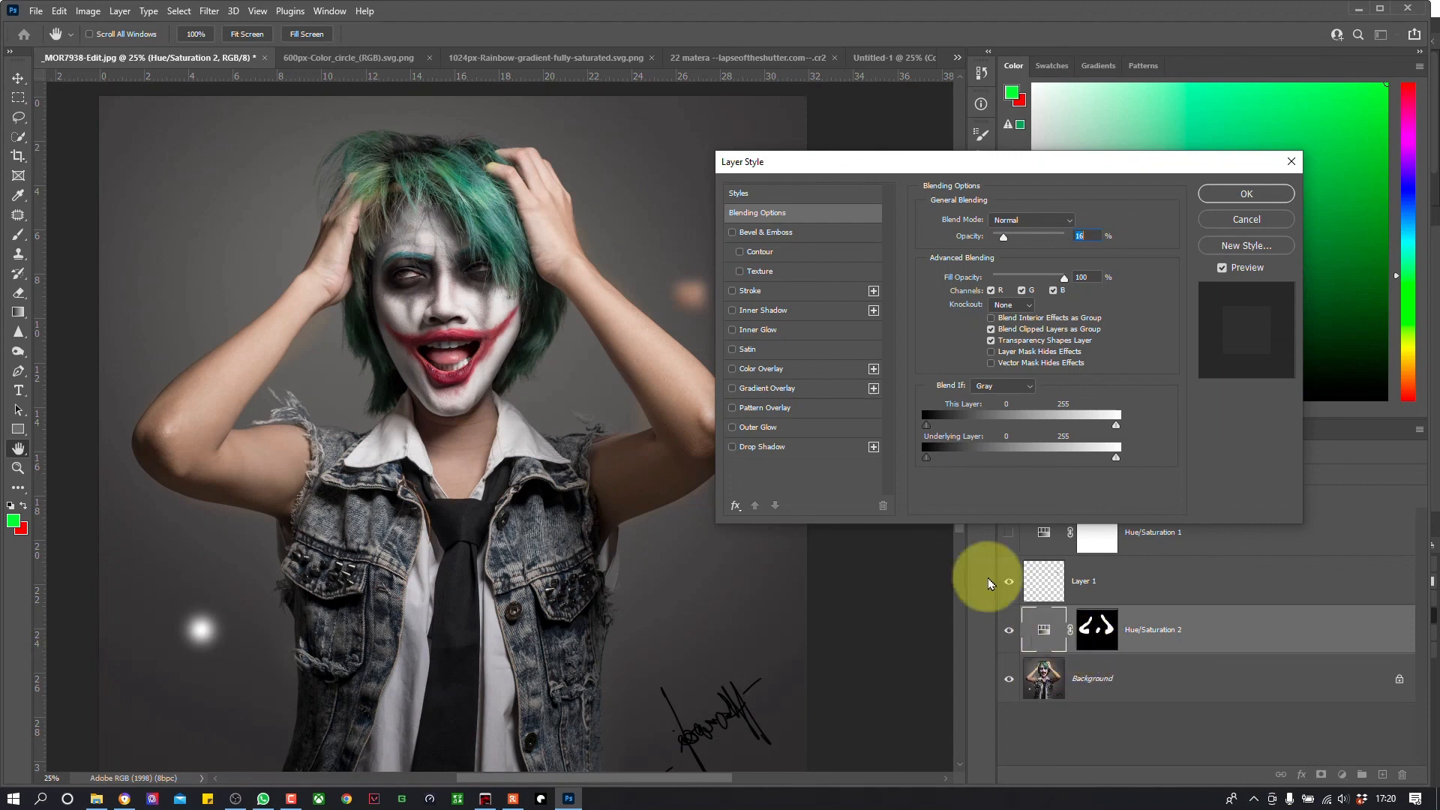
{"action": "left_click_drag", "start_coordinate": [927, 461], "coordinate": [960, 462]}
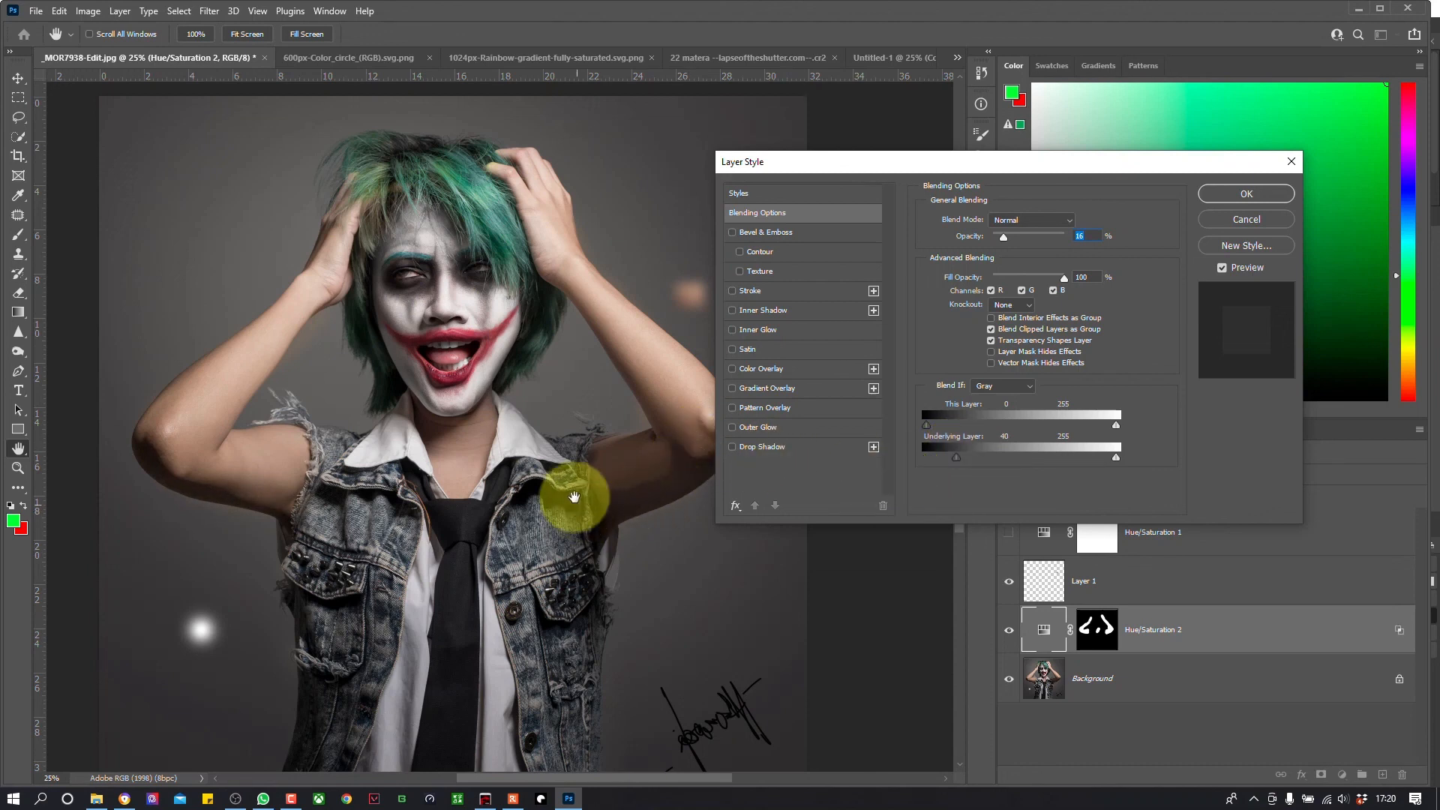
{"action": "key", "text": "alt"}
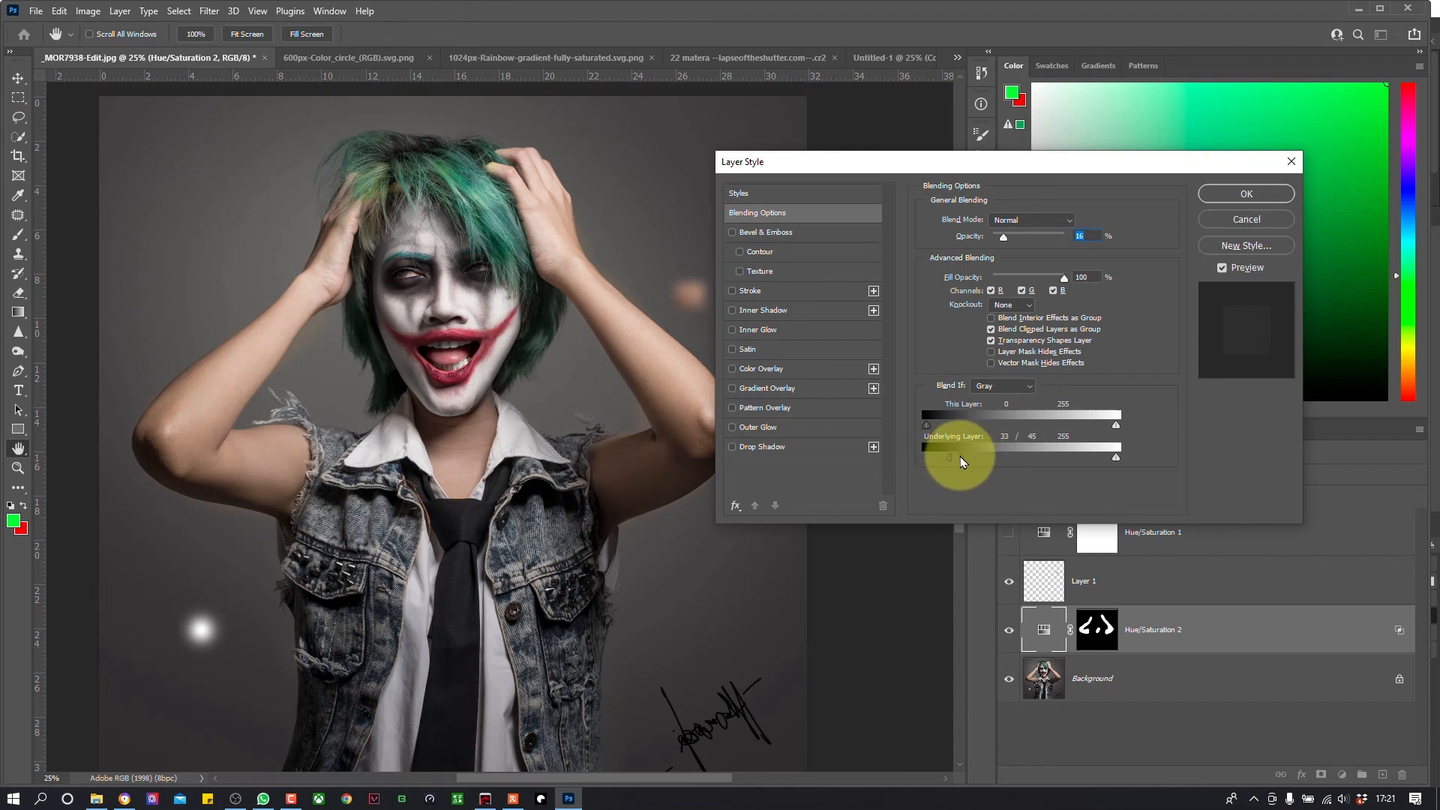
{"action": "key", "text": "Return"}
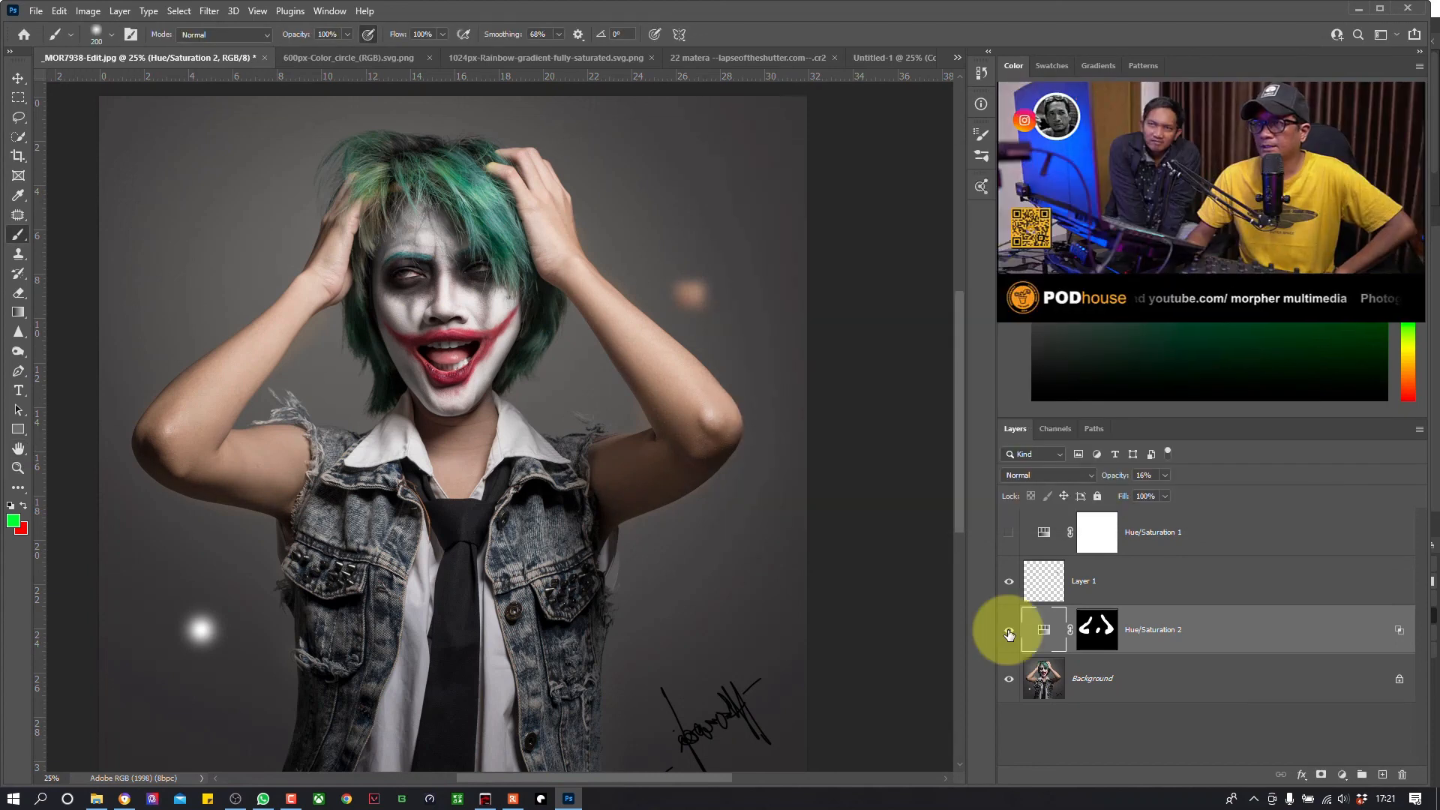
Step: Toggle the Hue/Saturation 2 layer's visibility to check how the blended tint affects the skin
{"action": "left_click", "coordinate": [1009, 630]}
{"action": "left_click", "coordinate": [1009, 630]}
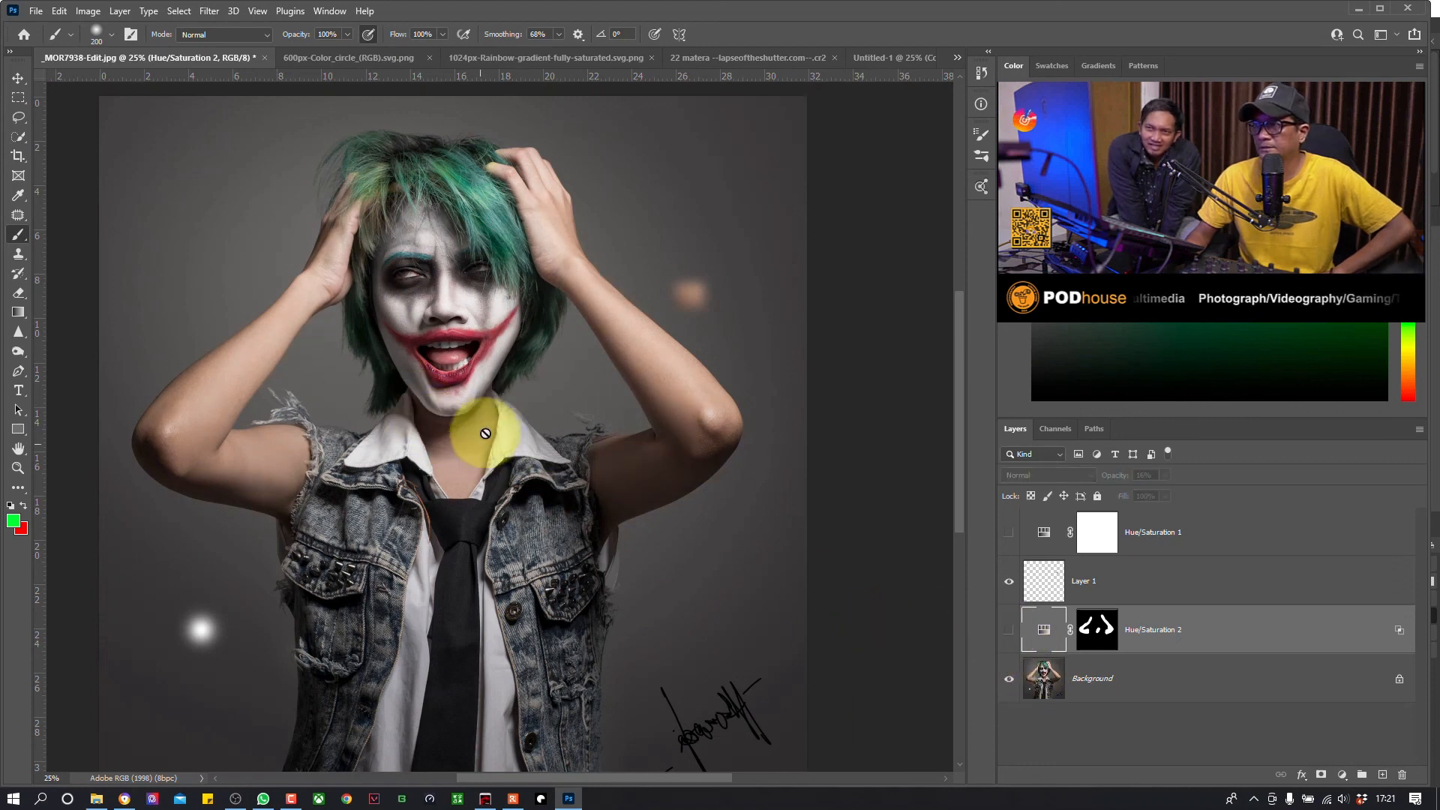
{"action": "left_click", "coordinate": [1009, 631]}
{"action": "left_click", "coordinate": [1010, 630]}
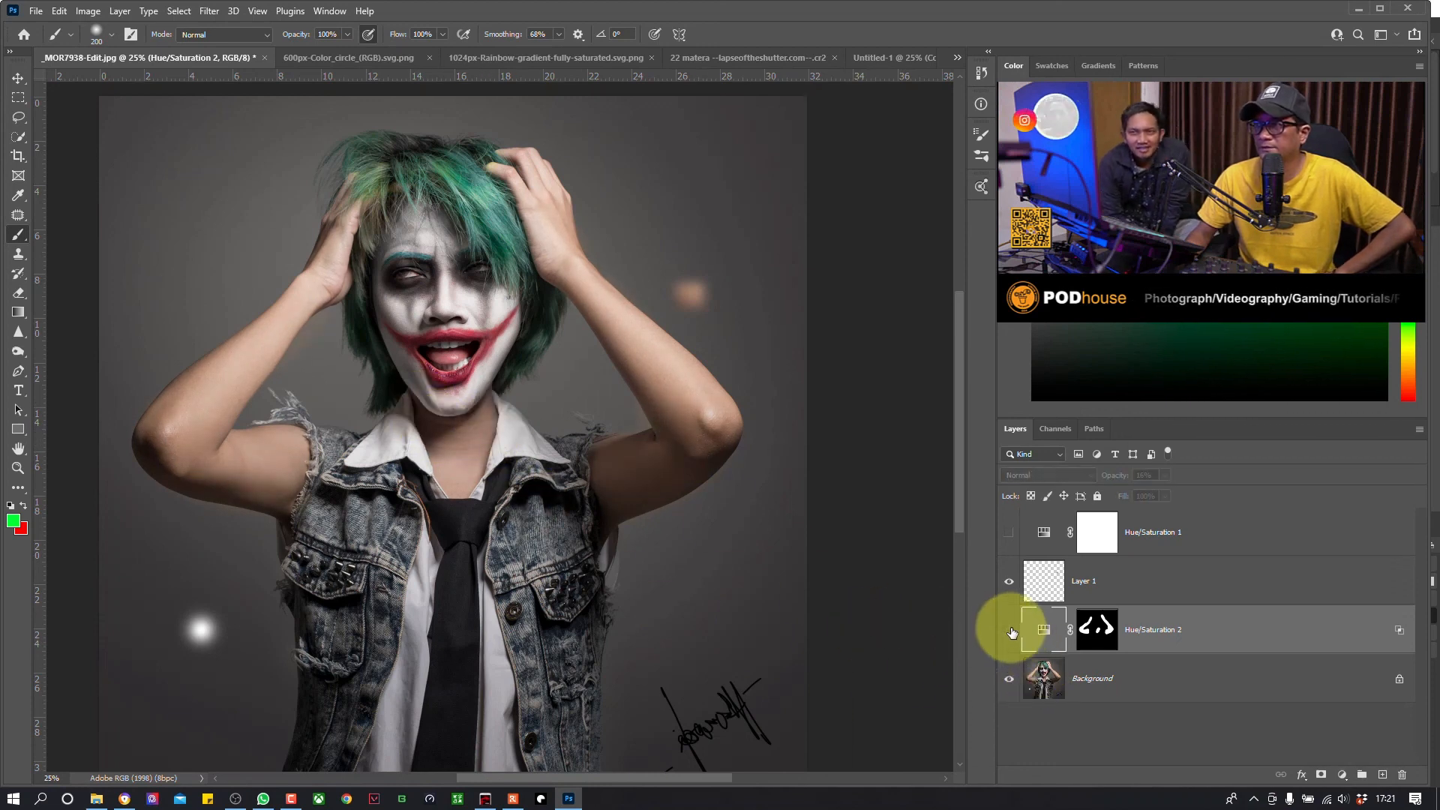
Step: Make the Hue/Saturation 2 layer mask active and reduce the brush size to 125 px with black as the foreground color
{"action": "left_click", "coordinate": [1095, 628]}
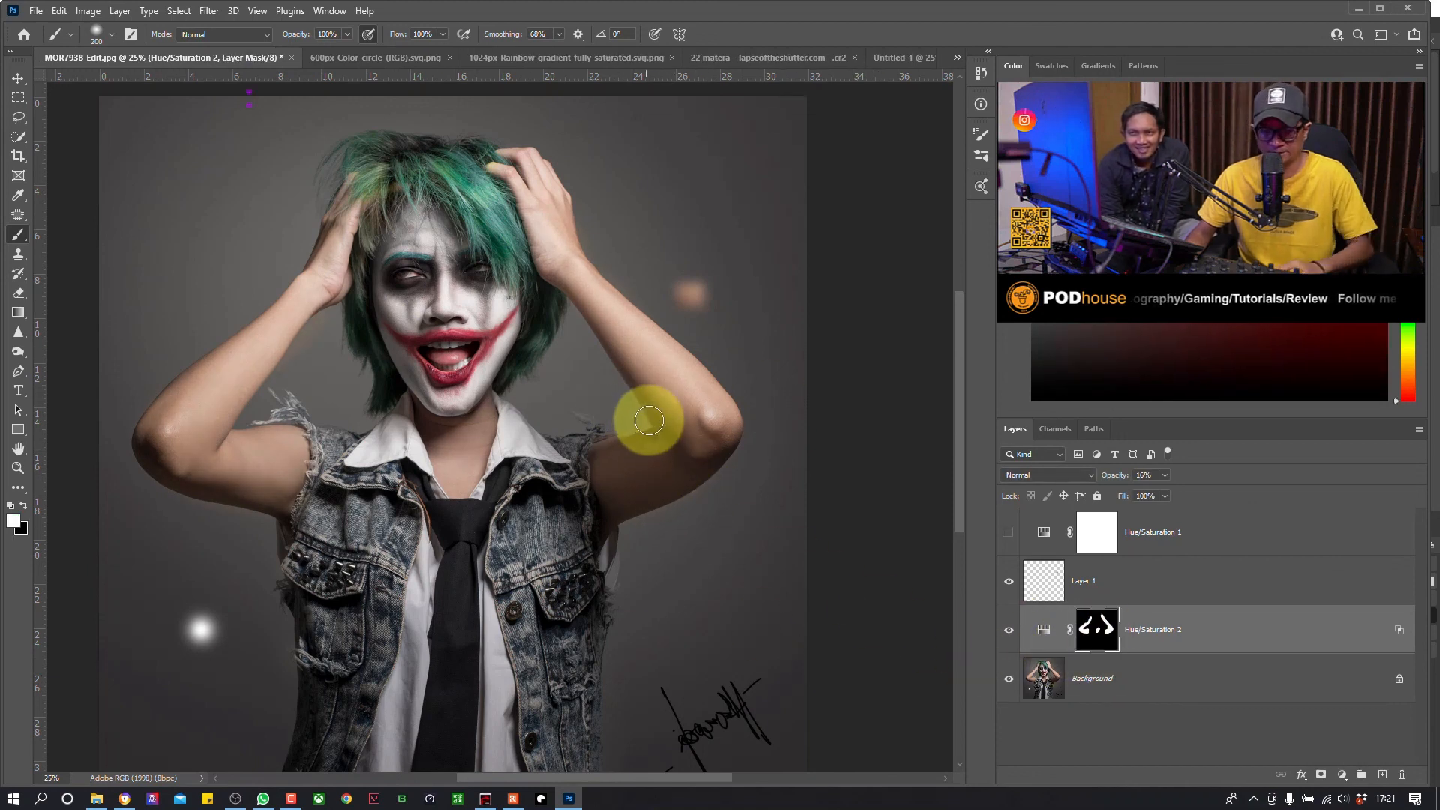
{"action": "key", "text": "bracketleft"}
{"action": "key", "text": "bracketleft"}
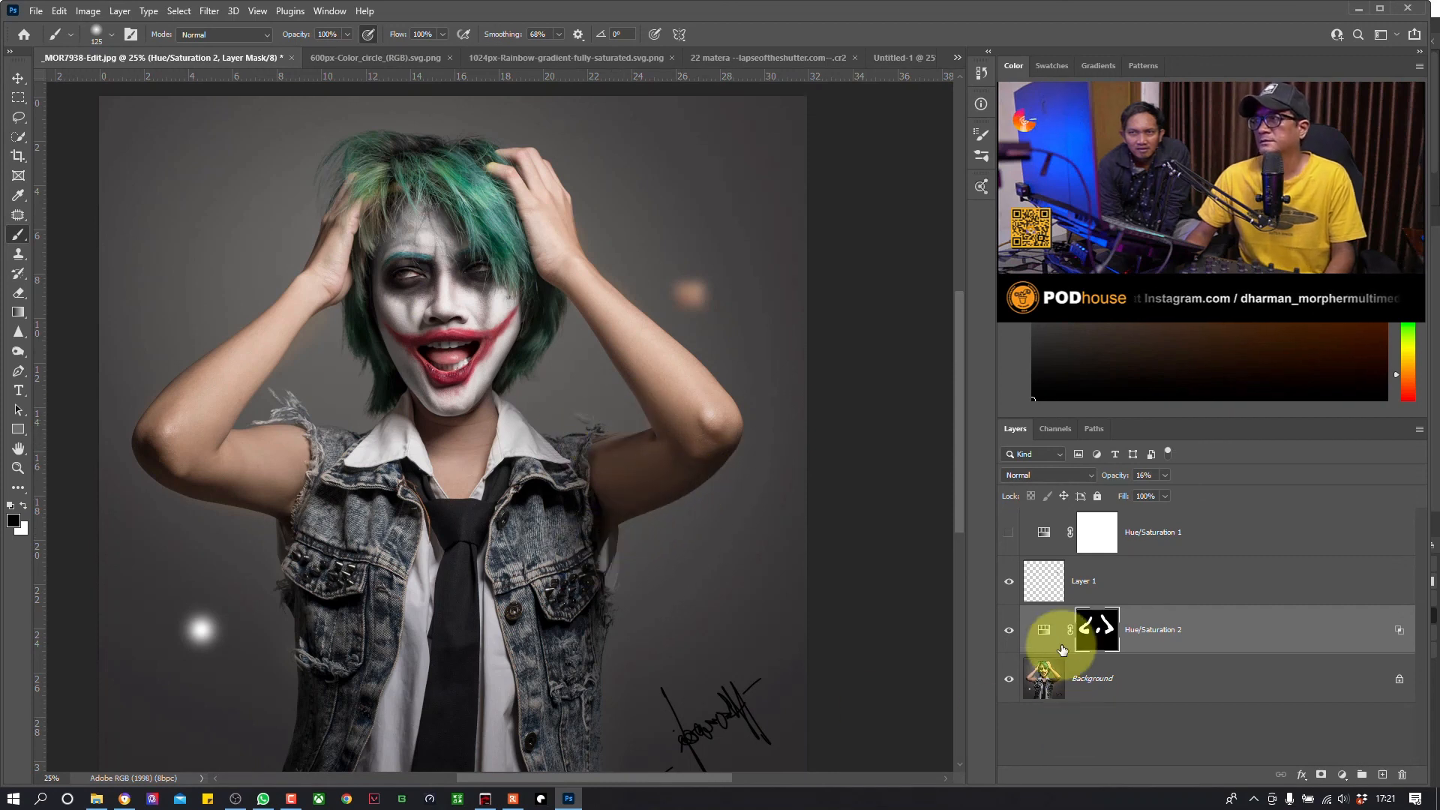
Step: Open the Hue/Saturation 2 adjustment settings and show its available presets
{"action": "double_click", "coordinate": [1055, 637]}
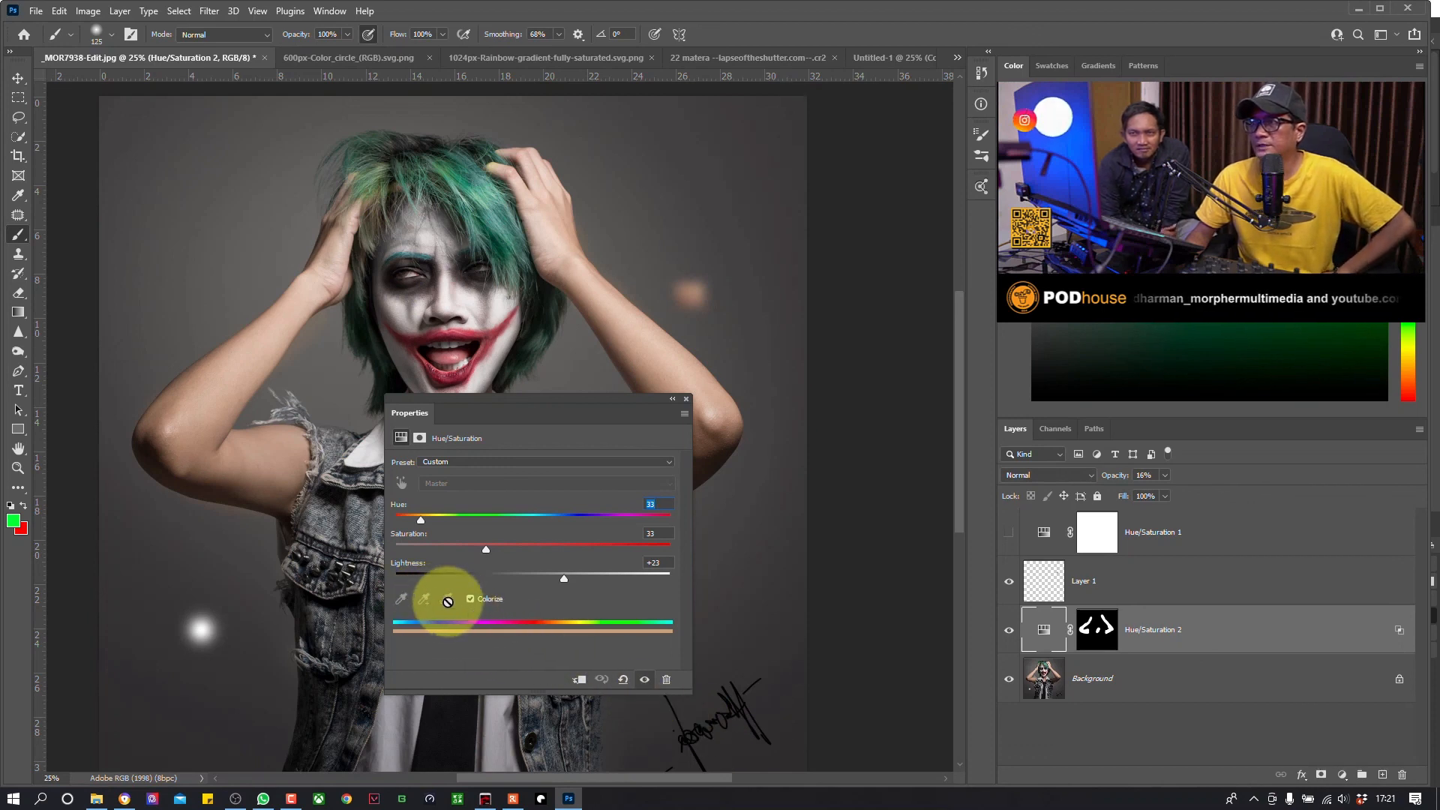
{"action": "left_click", "coordinate": [525, 462]}
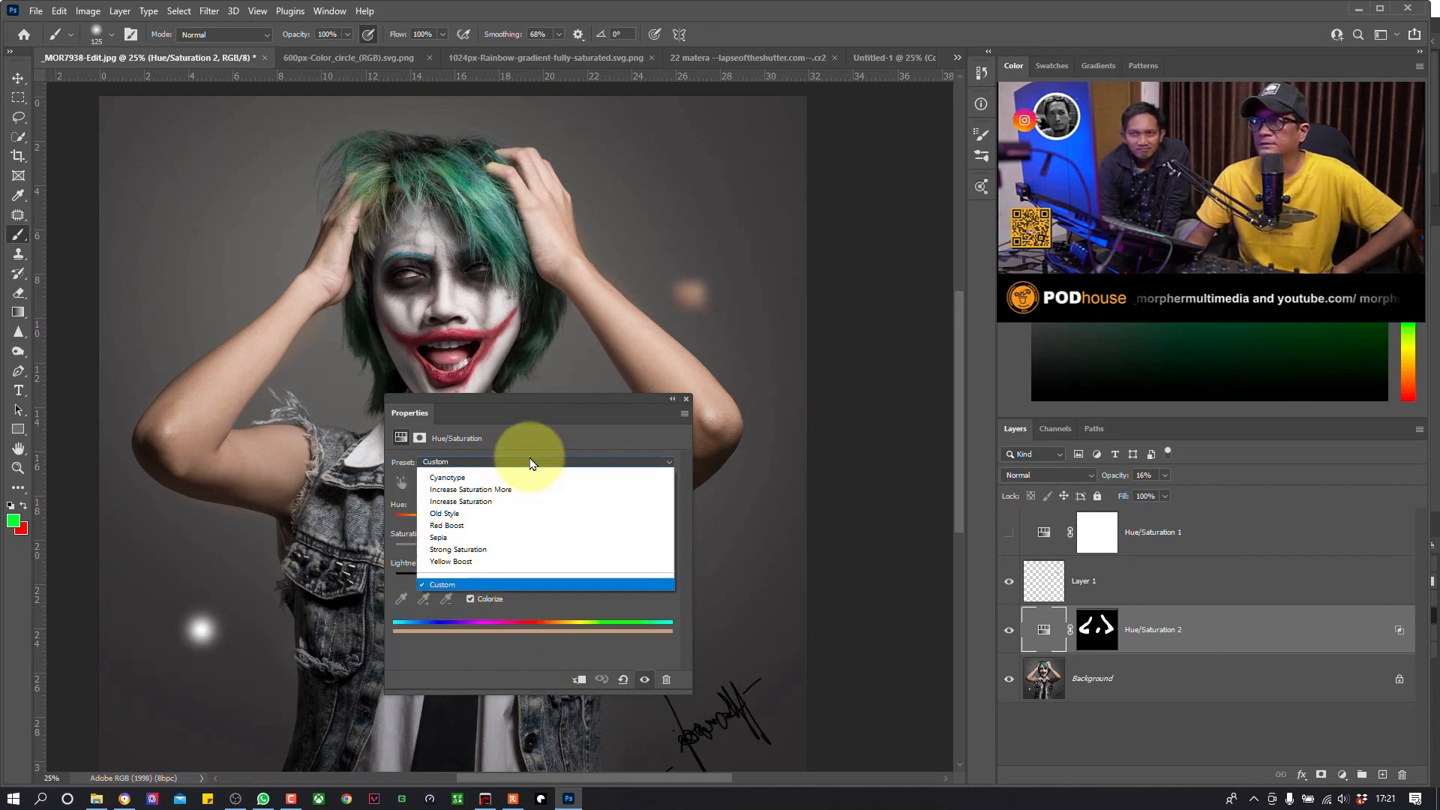